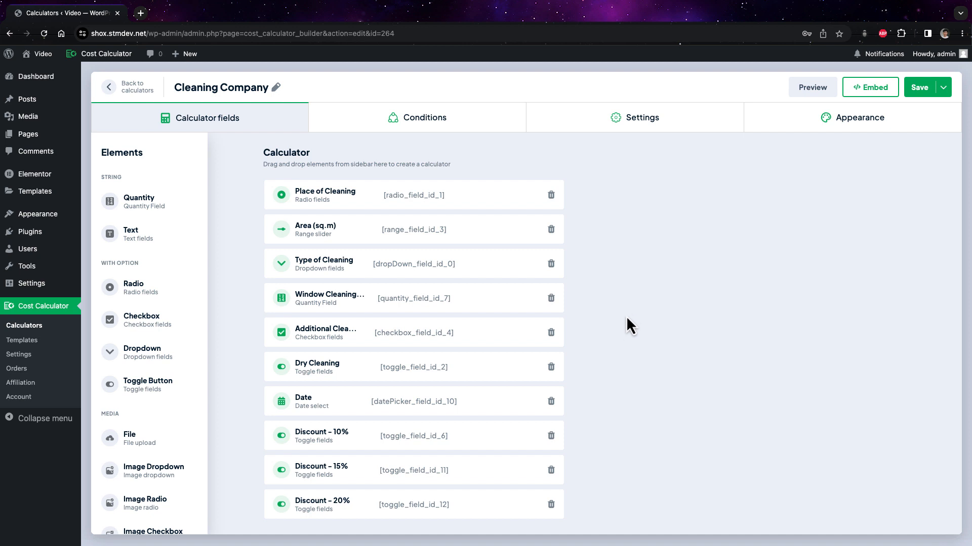
Open the Cleaning Company calculator's Custom Webhooks settings under Integrations.
{"action": "left_click", "coordinate": [651, 133]}
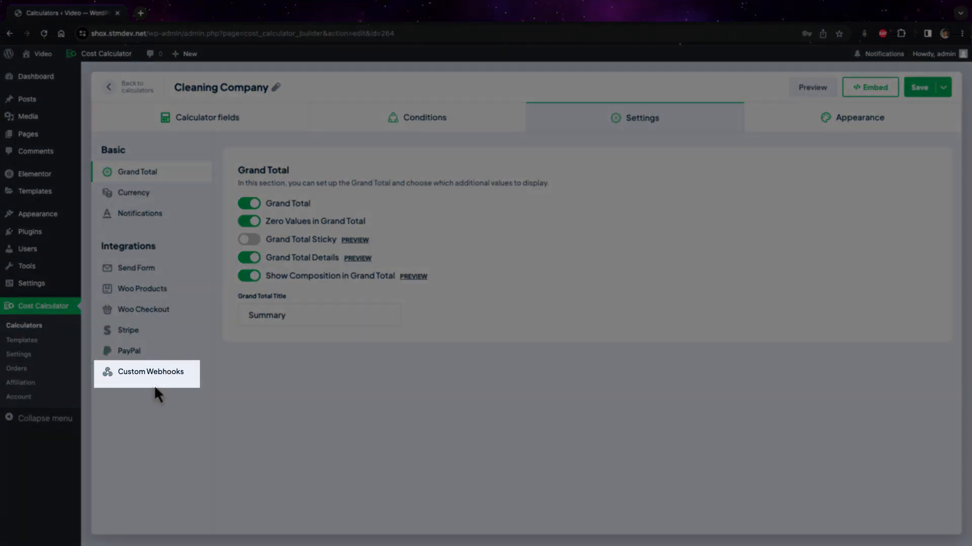
{"action": "left_click", "coordinate": [182, 381]}
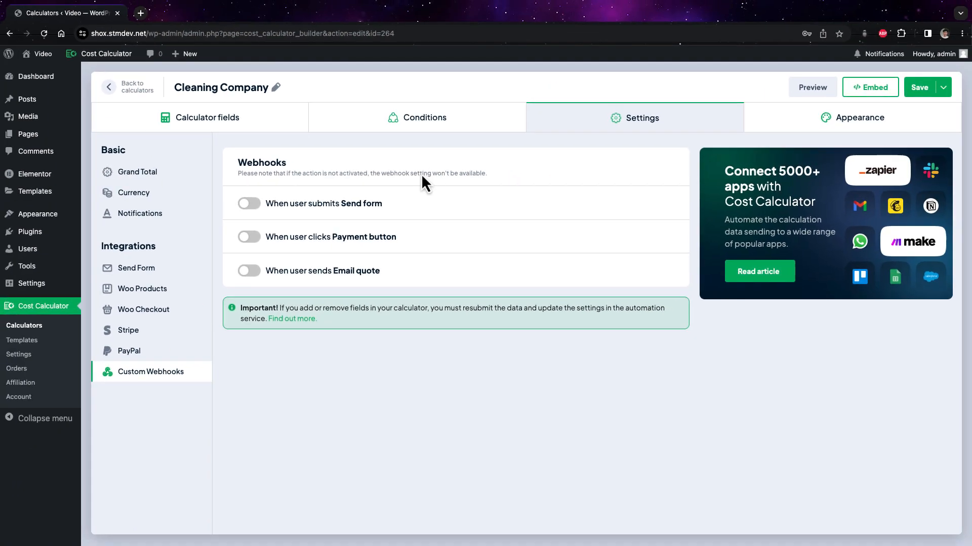
{"action": "left_click", "coordinate": [832, 92]}
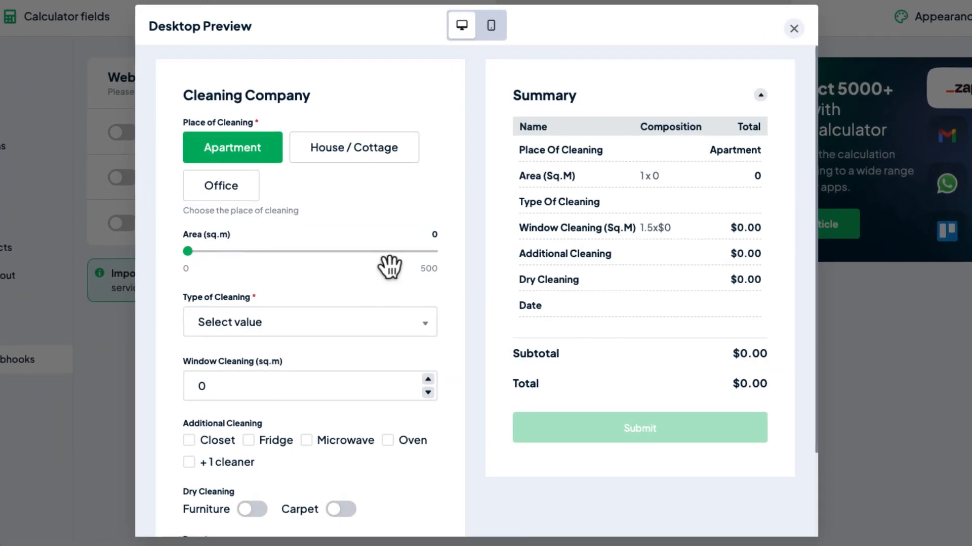
{"action": "scroll", "coordinate": [444, 303], "scroll_direction": "down", "scroll_amount": 2}
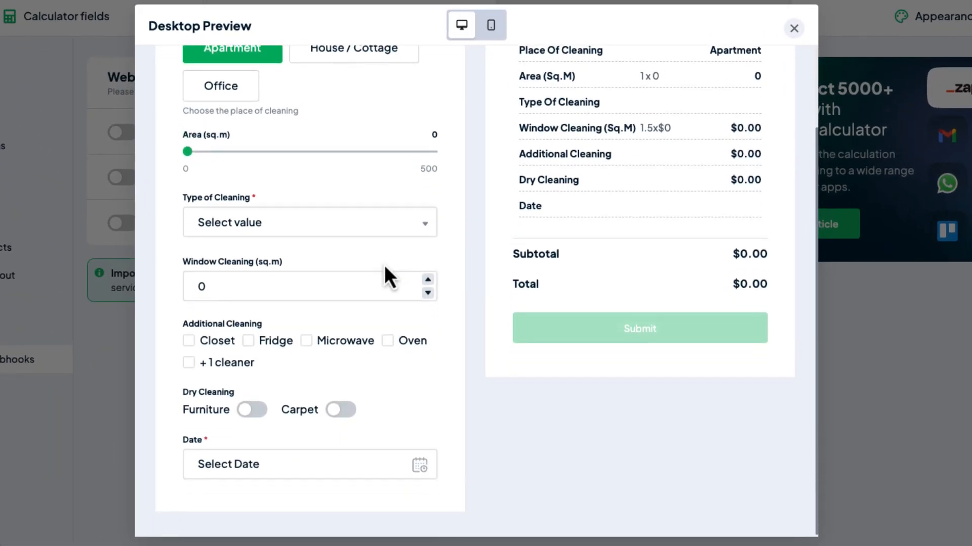
{"action": "scroll", "coordinate": [387, 278], "scroll_direction": "up", "scroll_amount": 2}
{"action": "scroll", "coordinate": [485, 226], "scroll_direction": "up", "scroll_amount": 1}
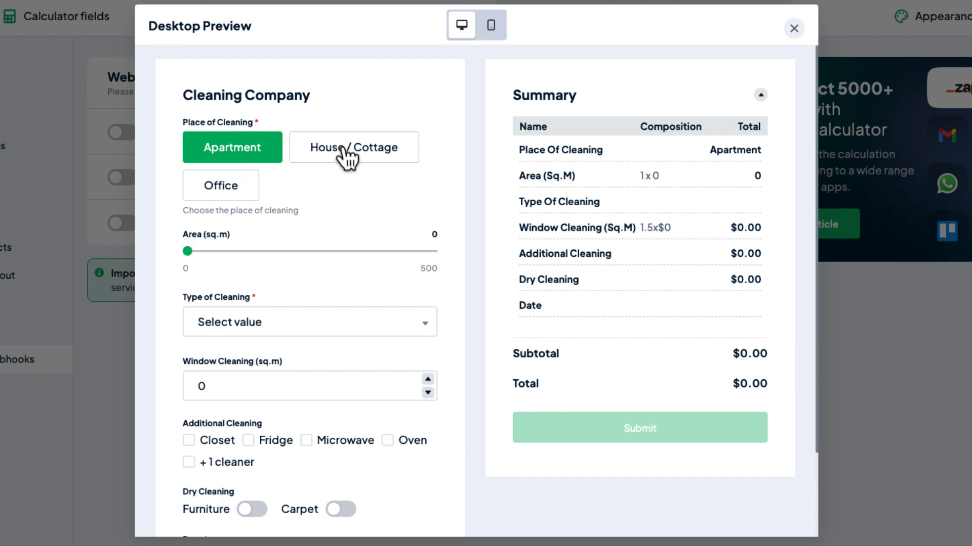
{"action": "left_click_drag", "start_coordinate": [187, 252], "coordinate": [254, 252]}
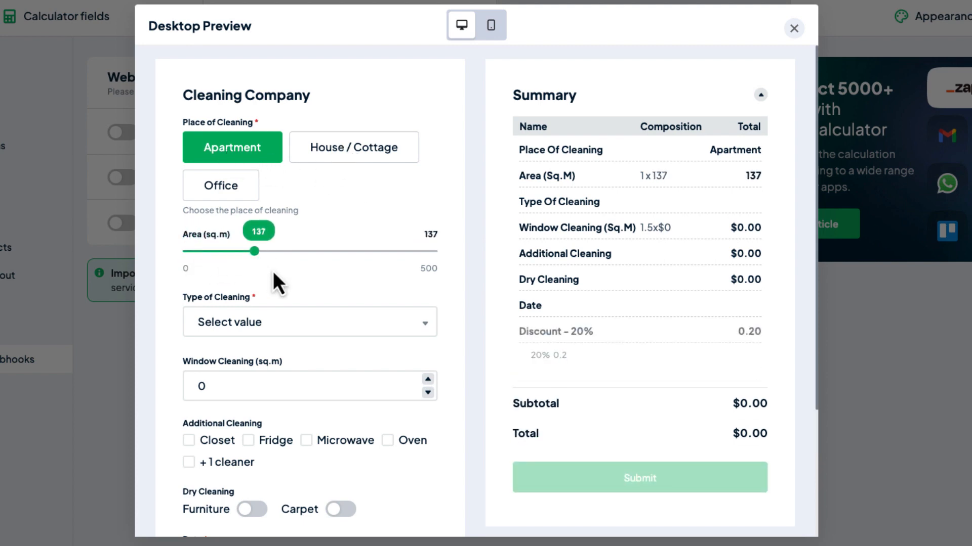
{"action": "left_click", "coordinate": [286, 322]}
{"action": "left_click", "coordinate": [298, 450]}
{"action": "scroll", "coordinate": [570, 372], "scroll_direction": "down", "scroll_amount": 1}
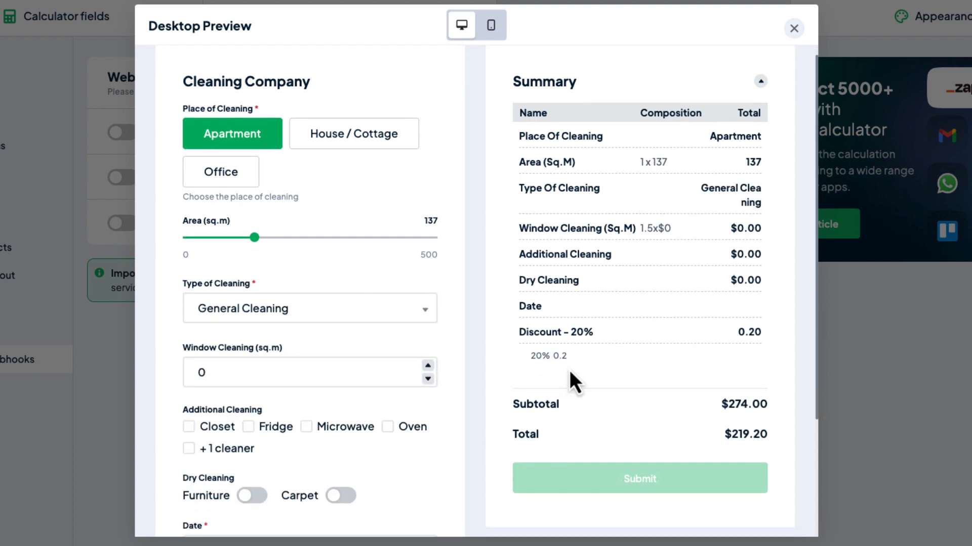
{"action": "scroll", "coordinate": [570, 373], "scroll_direction": "down", "scroll_amount": 3}
{"action": "left_click", "coordinate": [428, 207]}
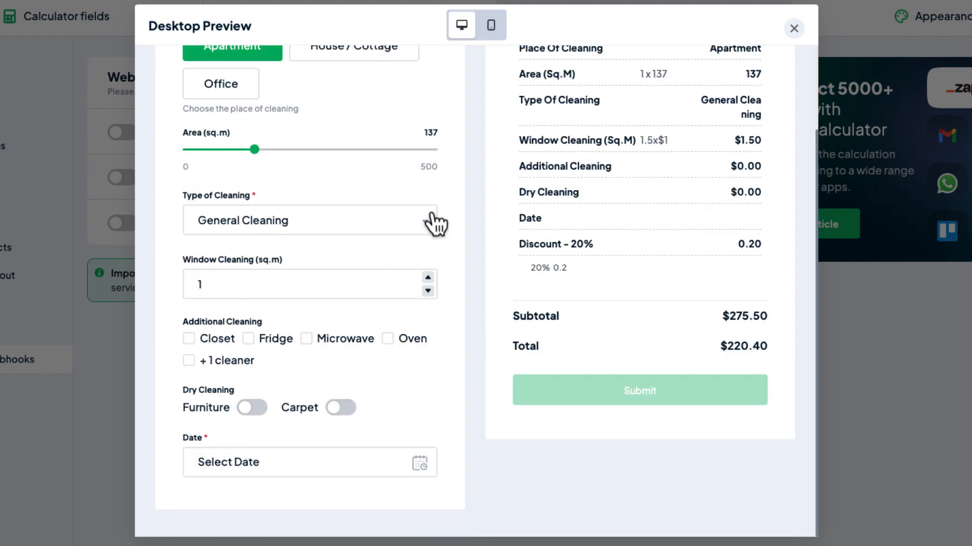
{"action": "double_click", "coordinate": [431, 215]}
{"action": "left_click", "coordinate": [428, 277]}
{"action": "left_click", "coordinate": [428, 277]}
{"action": "left_click", "coordinate": [428, 277]}
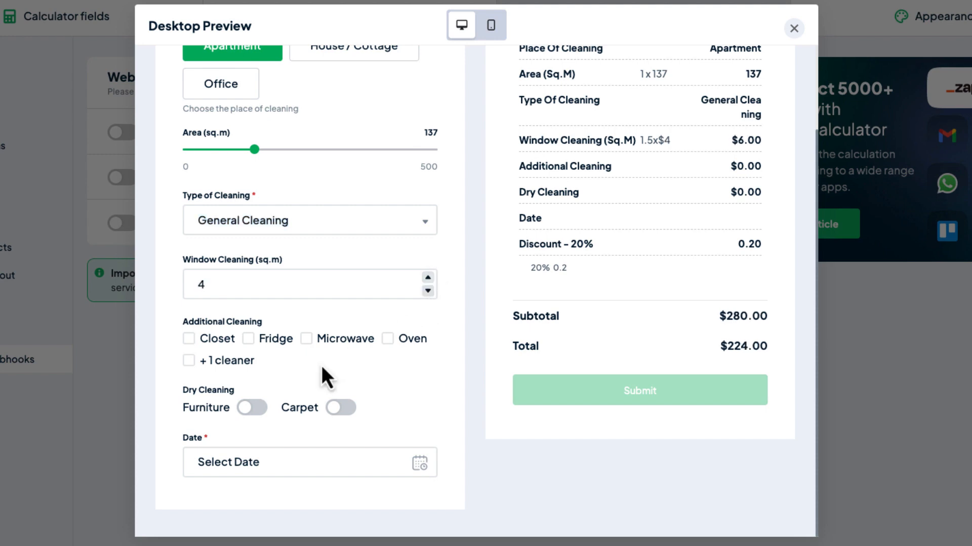
{"action": "scroll", "coordinate": [202, 360], "scroll_direction": "up", "scroll_amount": 2}
{"action": "scroll", "coordinate": [223, 387], "scroll_direction": "down", "scroll_amount": 2}
{"action": "left_click", "coordinate": [215, 339]}
{"action": "left_click", "coordinate": [276, 339]}
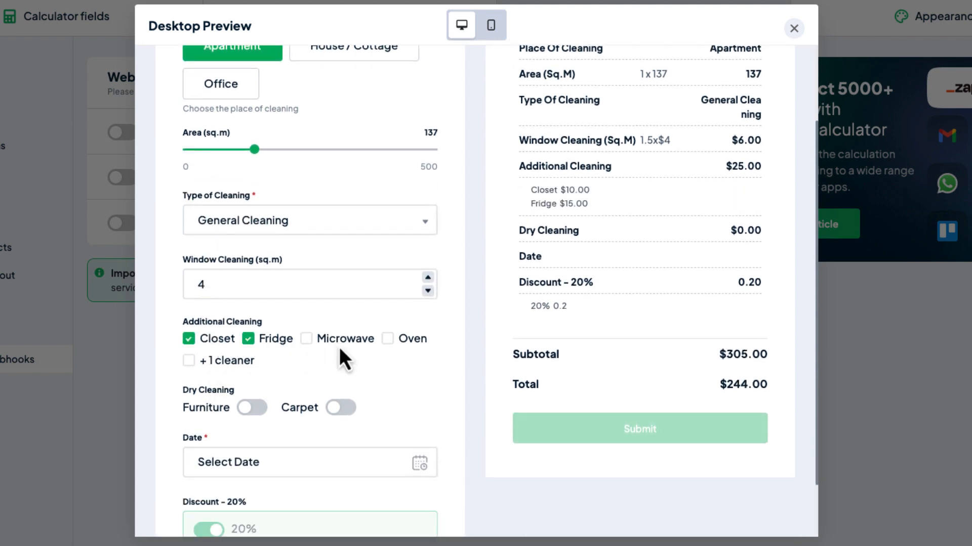
{"action": "left_click", "coordinate": [252, 408]}
{"action": "left_click", "coordinate": [341, 407]}
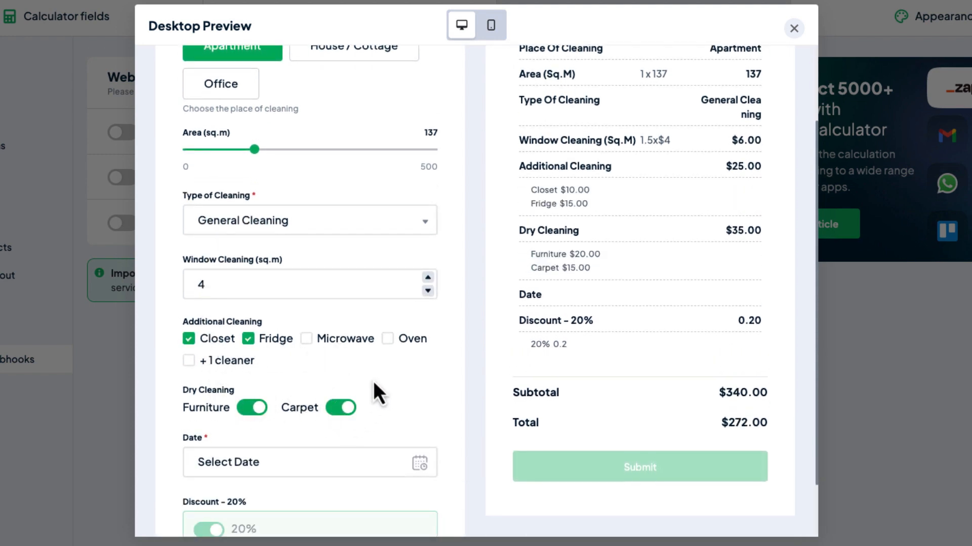
{"action": "scroll", "coordinate": [372, 382], "scroll_direction": "up", "scroll_amount": 1}
{"action": "scroll", "coordinate": [369, 382], "scroll_direction": "down", "scroll_amount": 2}
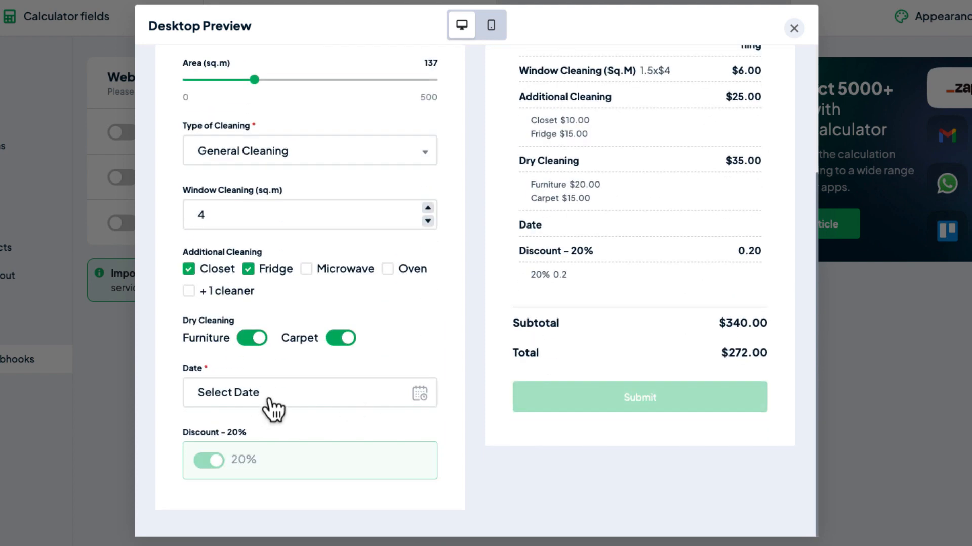
{"action": "left_click", "coordinate": [228, 400]}
{"action": "left_click", "coordinate": [421, 190]}
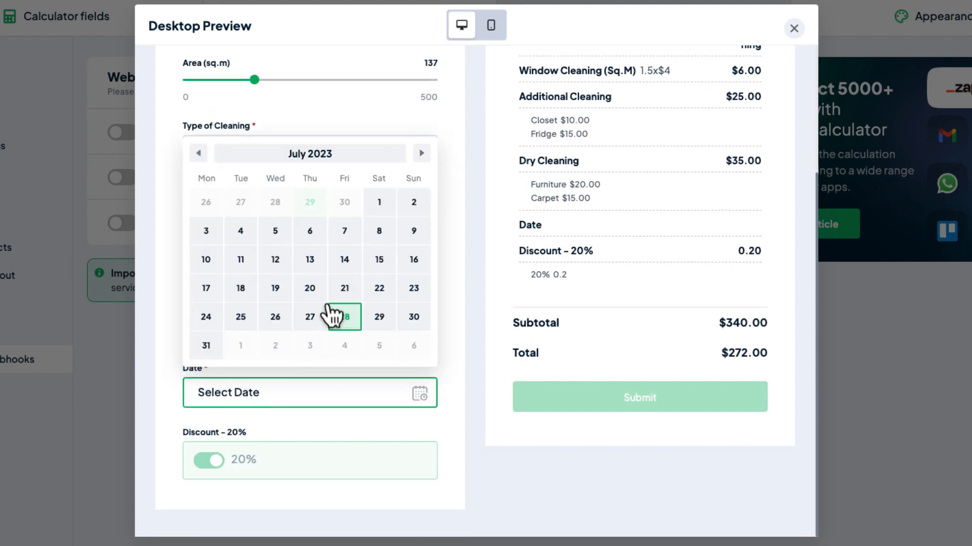
{"action": "left_click", "coordinate": [311, 287]}
{"action": "left_click", "coordinate": [496, 335]}
{"action": "scroll", "coordinate": [395, 303], "scroll_direction": "up", "scroll_amount": 3}
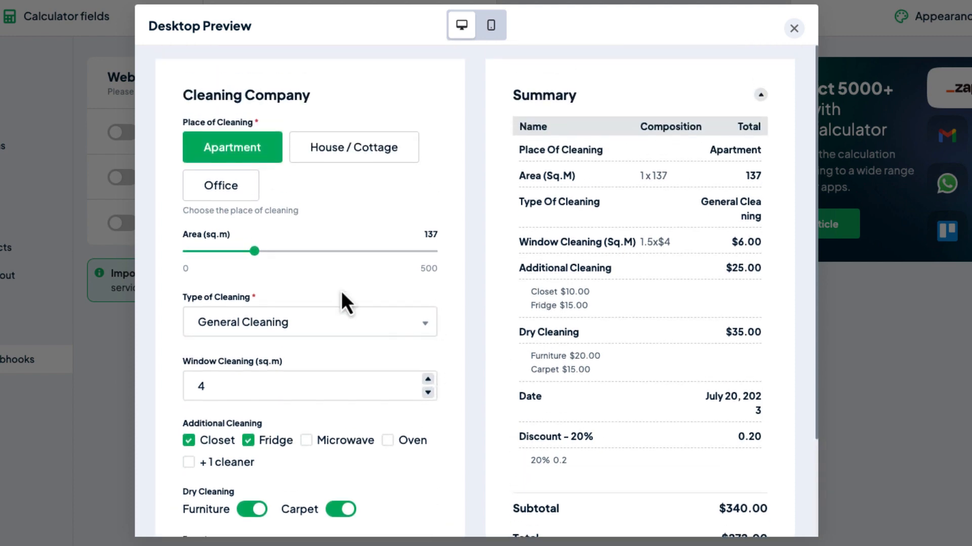
{"action": "left_click_drag", "start_coordinate": [255, 251], "coordinate": [234, 251]}
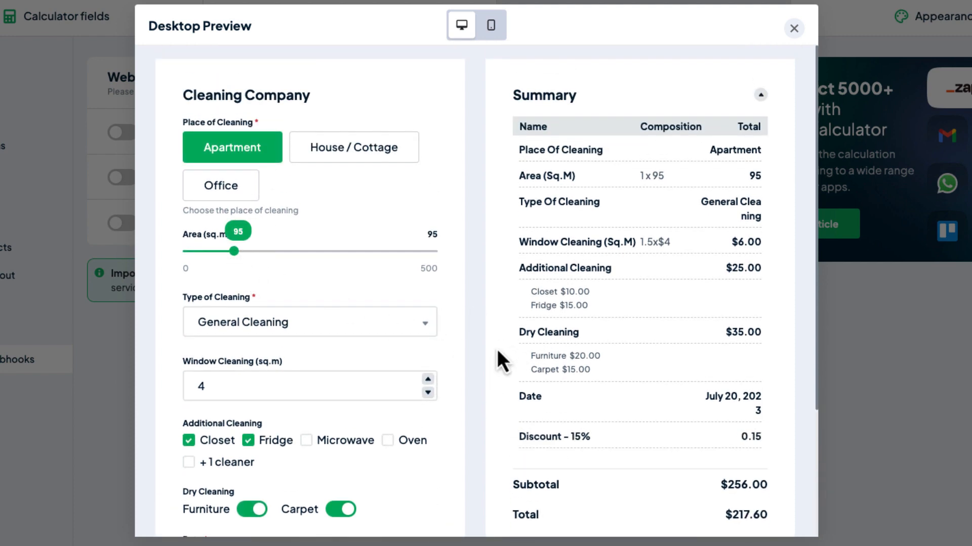
{"action": "scroll", "coordinate": [496, 397], "scroll_direction": "down", "scroll_amount": 2}
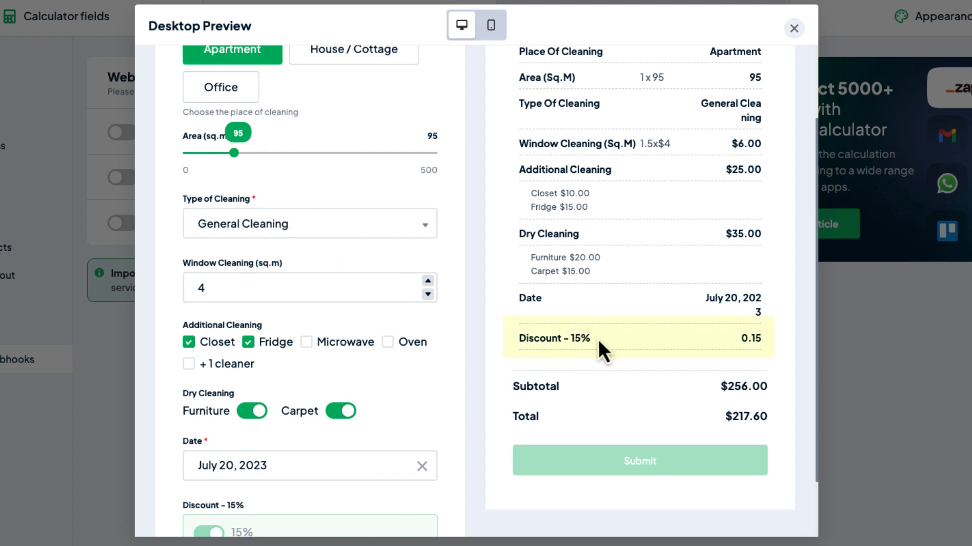
{"action": "left_click_drag", "start_coordinate": [233, 153], "coordinate": [225, 159]}
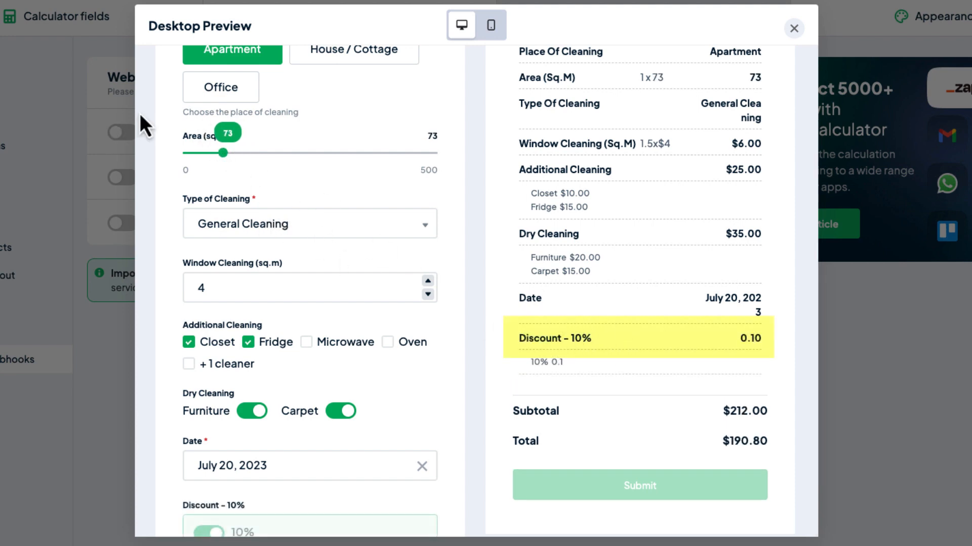
{"action": "left_click", "coordinate": [324, 157]}
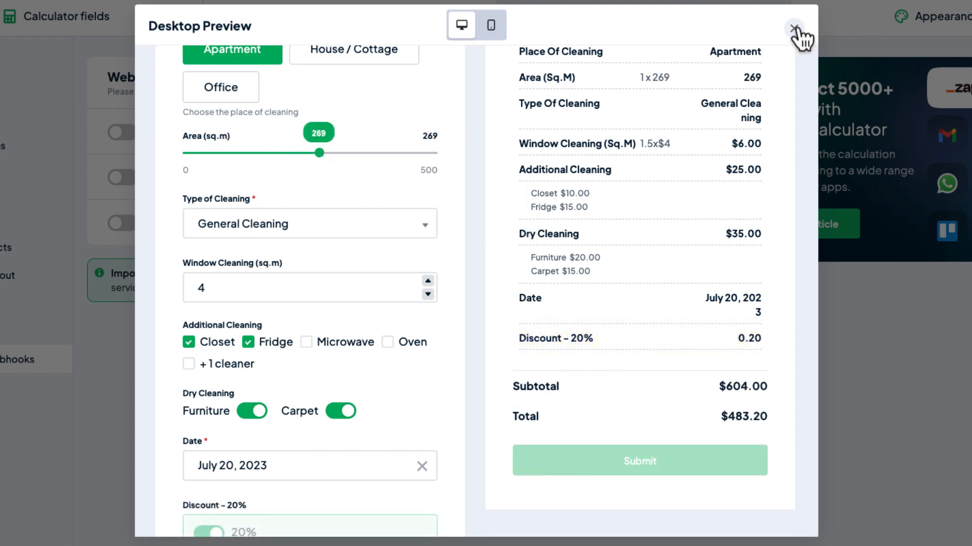
{"action": "scroll", "coordinate": [525, 217], "scroll_direction": "up", "scroll_amount": 2}
{"action": "scroll", "coordinate": [471, 284], "scroll_direction": "down", "scroll_amount": 4}
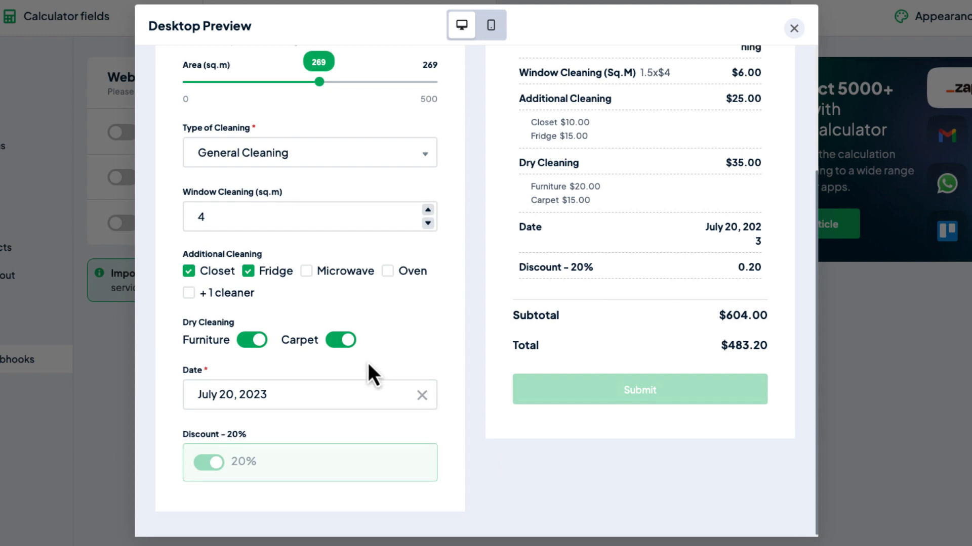
{"action": "scroll", "coordinate": [430, 323], "scroll_direction": "up", "scroll_amount": 3}
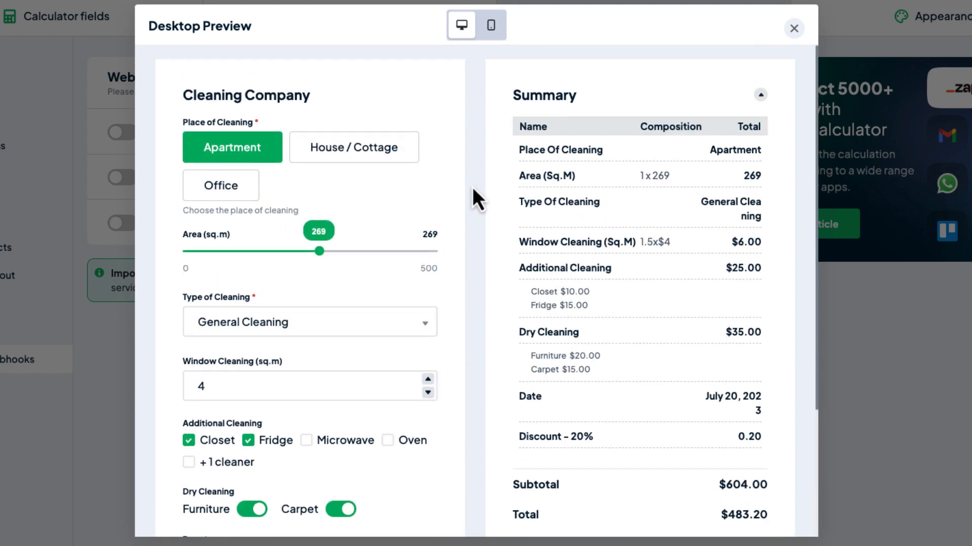
{"action": "left_click", "coordinate": [794, 29]}
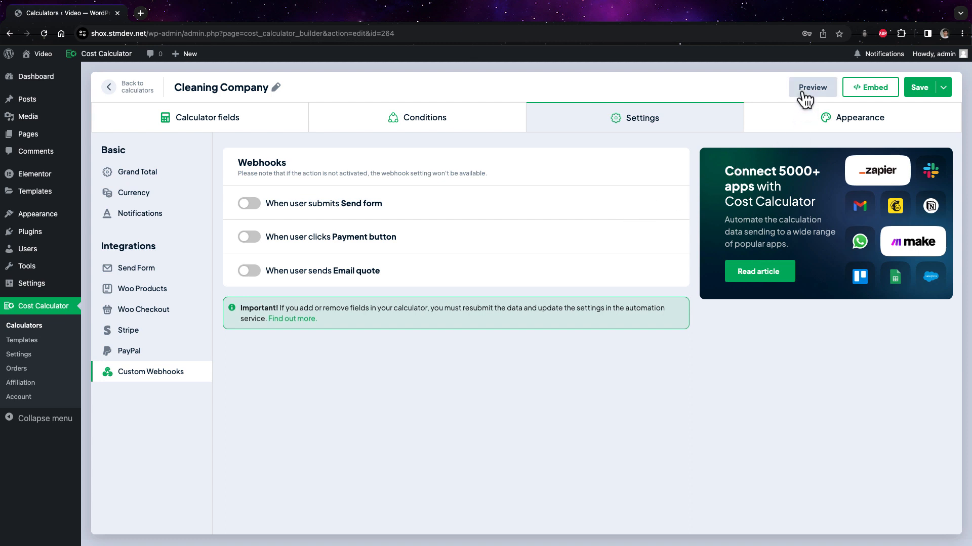
Turn on the 'When user submits Send form' webhook to reveal the Webhook link and Secret key fields.
{"action": "left_click", "coordinate": [268, 204]}
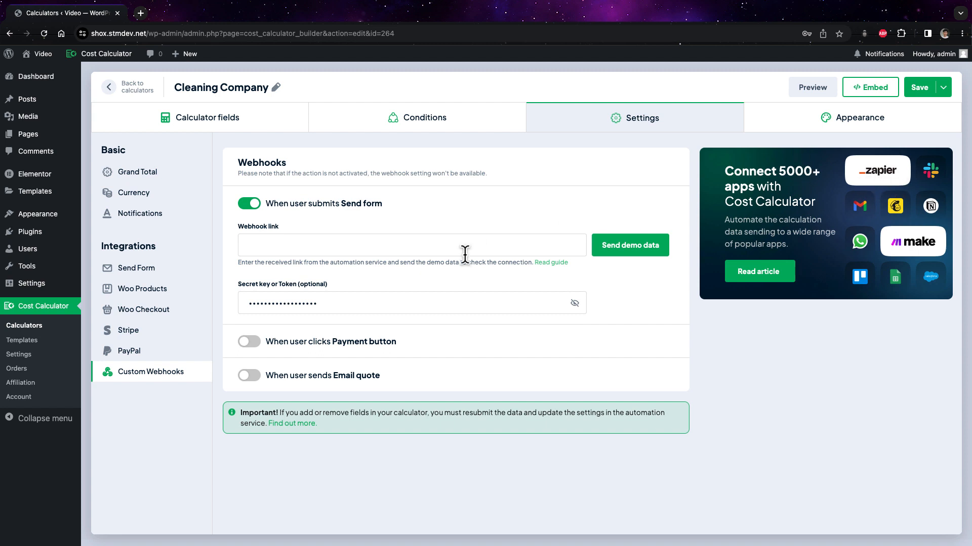
{"action": "left_click_drag", "start_coordinate": [236, 226], "coordinate": [281, 229]}
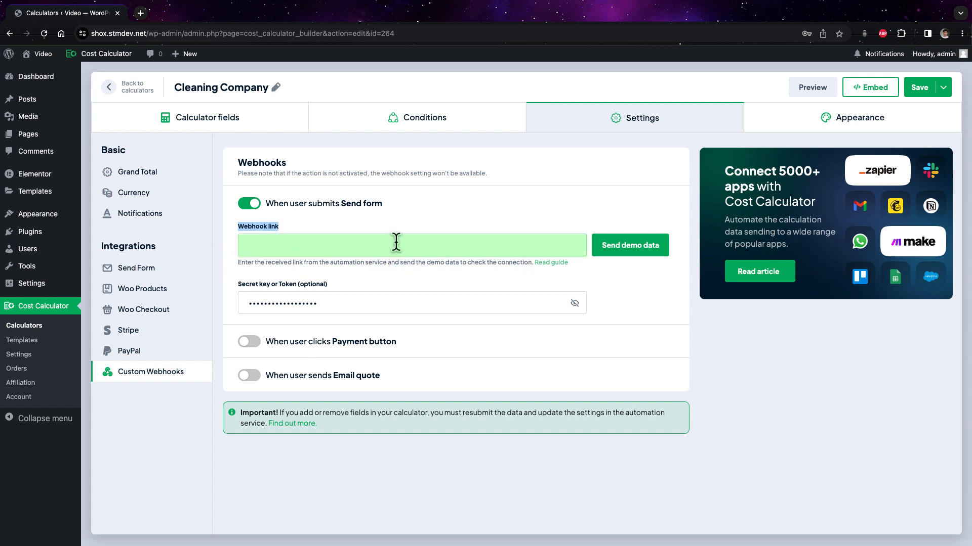
Go to zapier.com in a new tab and sign up with a Google account.
{"action": "left_click", "coordinate": [146, 16]}
{"action": "type", "text": "zapi"}
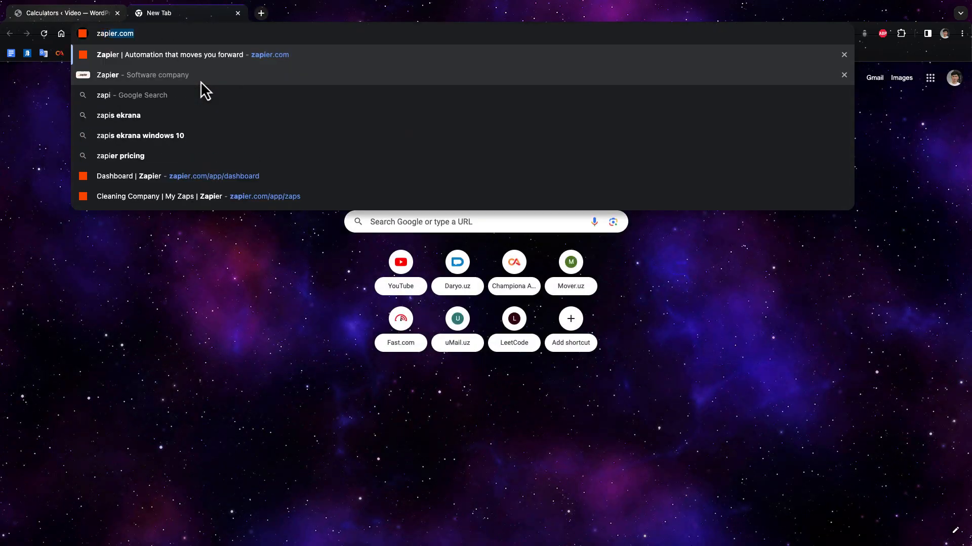
{"action": "key", "text": "Return"}
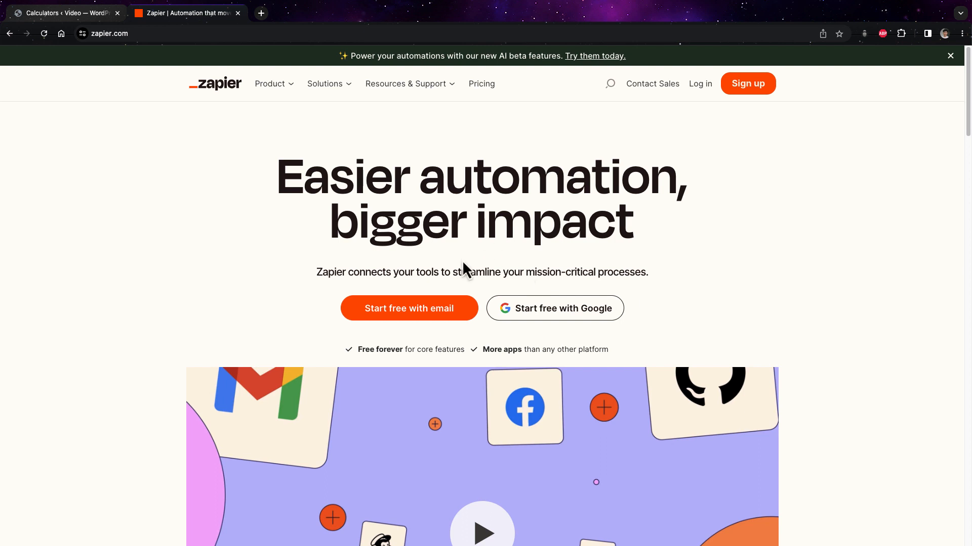
{"action": "left_click", "coordinate": [605, 316]}
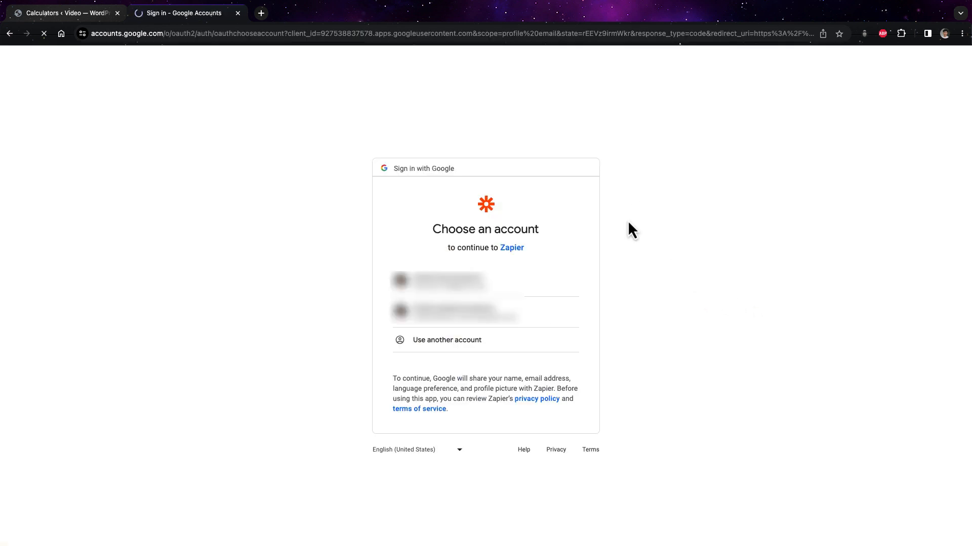
{"action": "left_click", "coordinate": [562, 310]}
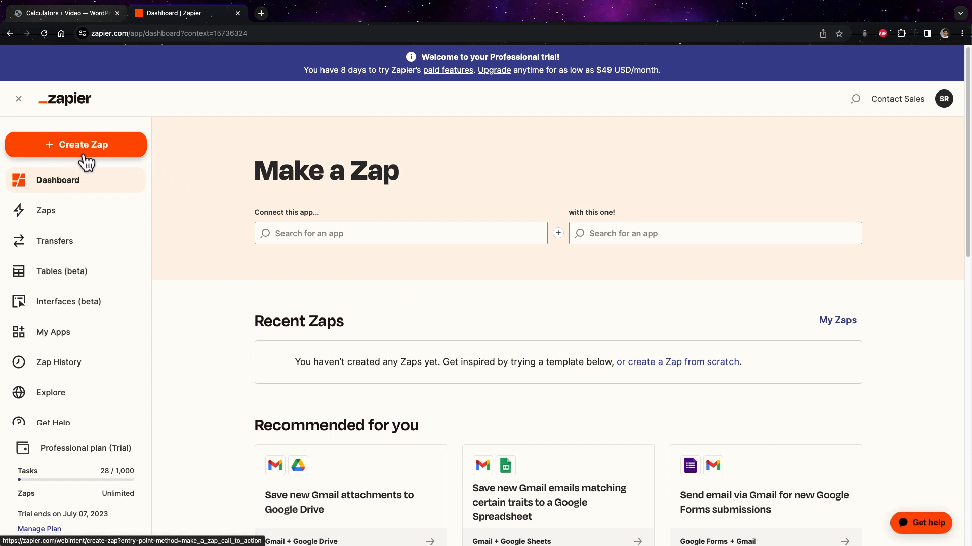
Create a private Zapier folder named 'Cleaning Company'.
{"action": "left_click", "coordinate": [67, 212]}
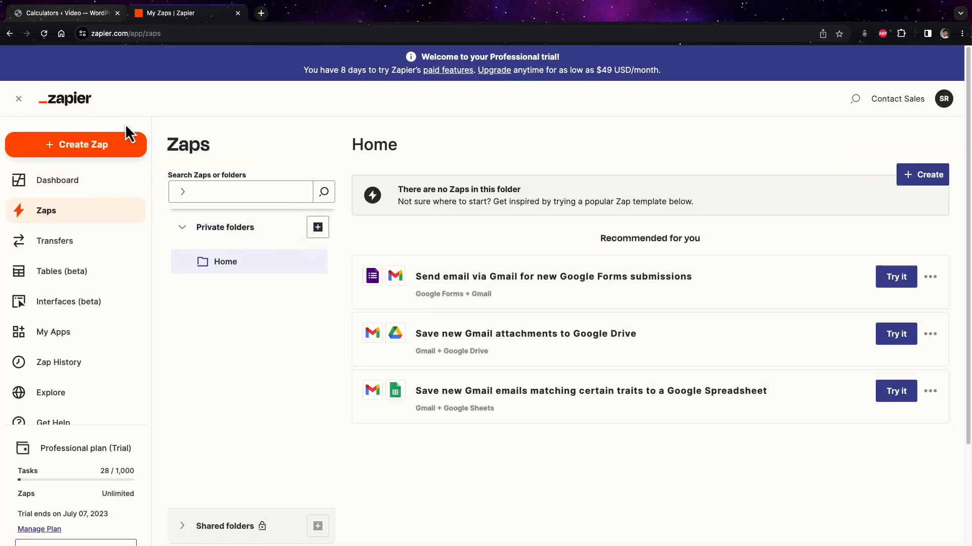
{"action": "left_click", "coordinate": [323, 230]}
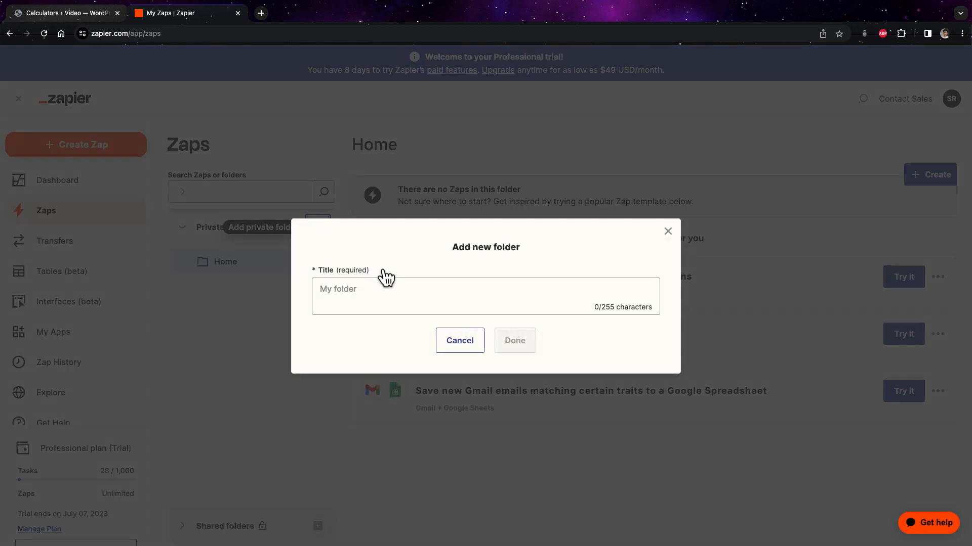
{"action": "left_click", "coordinate": [390, 286]}
{"action": "type", "text": "CLe"}
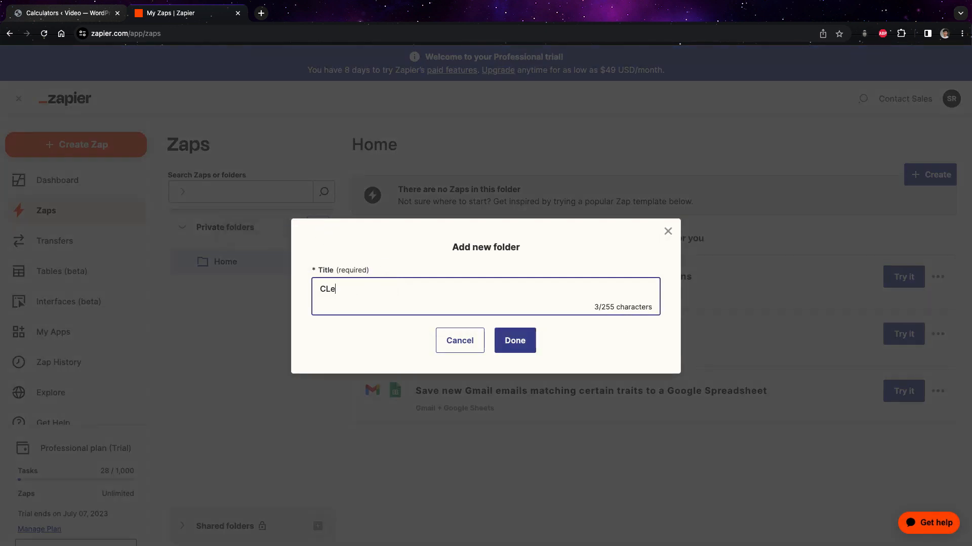
{"action": "key", "text": "BackSpace"}
{"action": "key", "text": "BackSpace"}
{"action": "key", "text": "BackSpace"}
{"action": "key", "text": "BackSpace"}
{"action": "key", "text": "BackSpace"}
{"action": "left_click", "coordinate": [521, 347]}
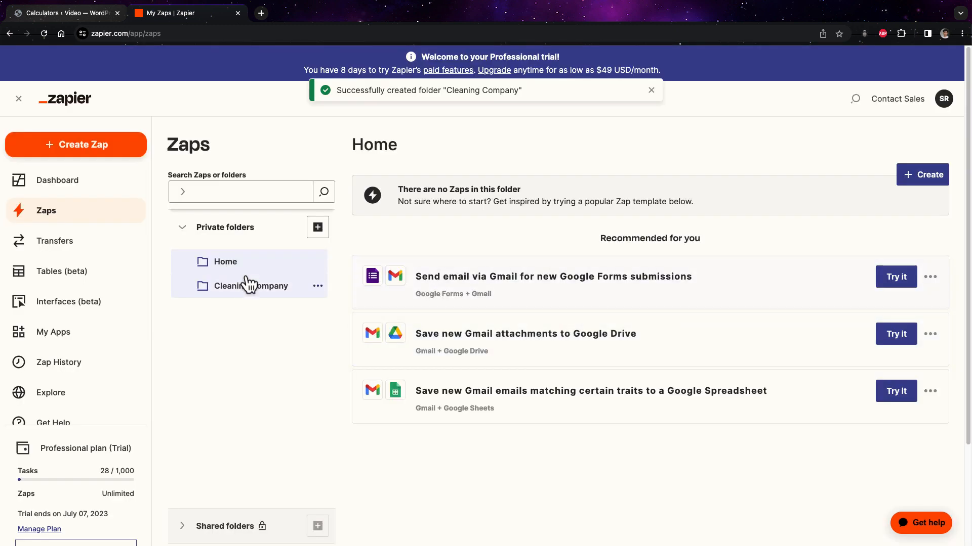
Start a new Zap inside the Cleaning Company folder.
{"action": "left_click", "coordinate": [255, 287]}
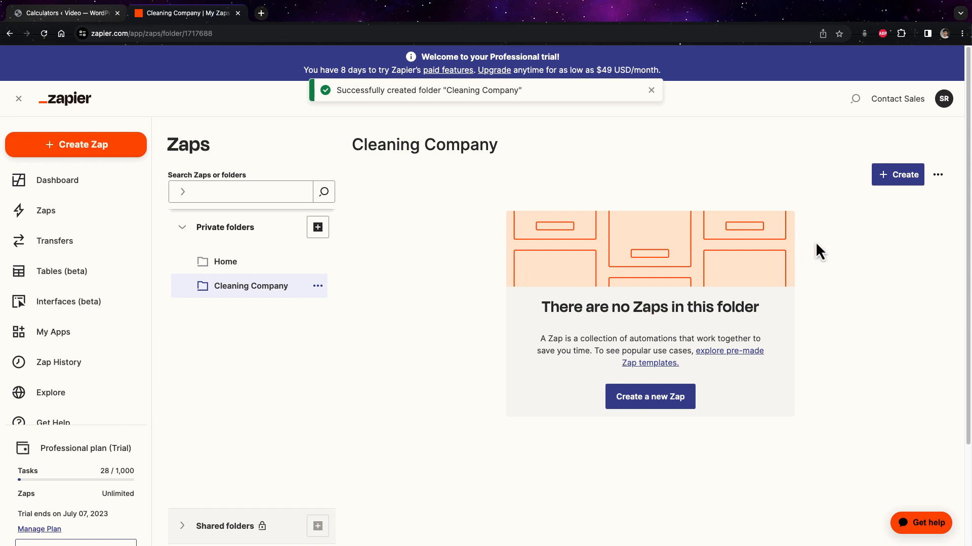
{"action": "left_click", "coordinate": [905, 177]}
{"action": "left_click", "coordinate": [868, 208]}
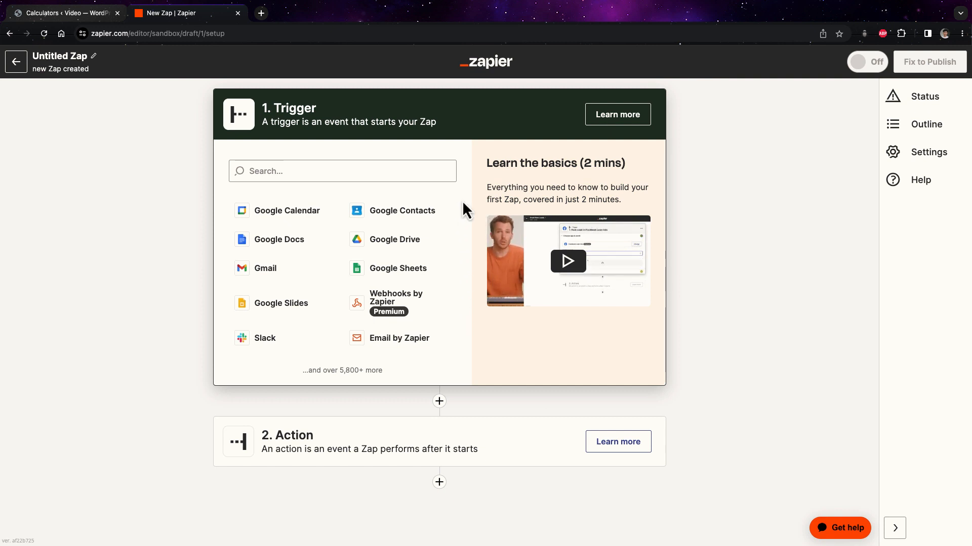
Rename the Zap to 'Cleaning Company Calculator'.
{"action": "left_click", "coordinate": [60, 57]}
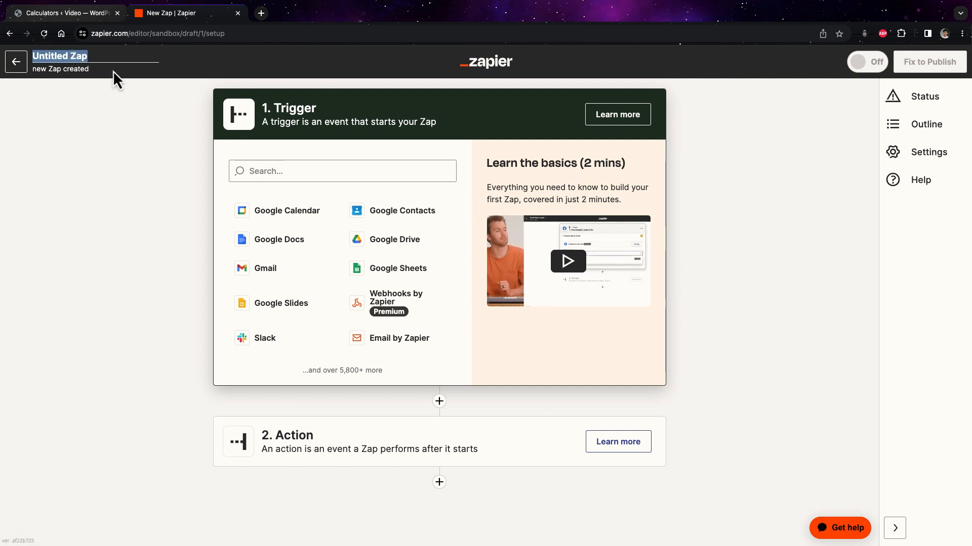
{"action": "key", "text": "BackSpace"}
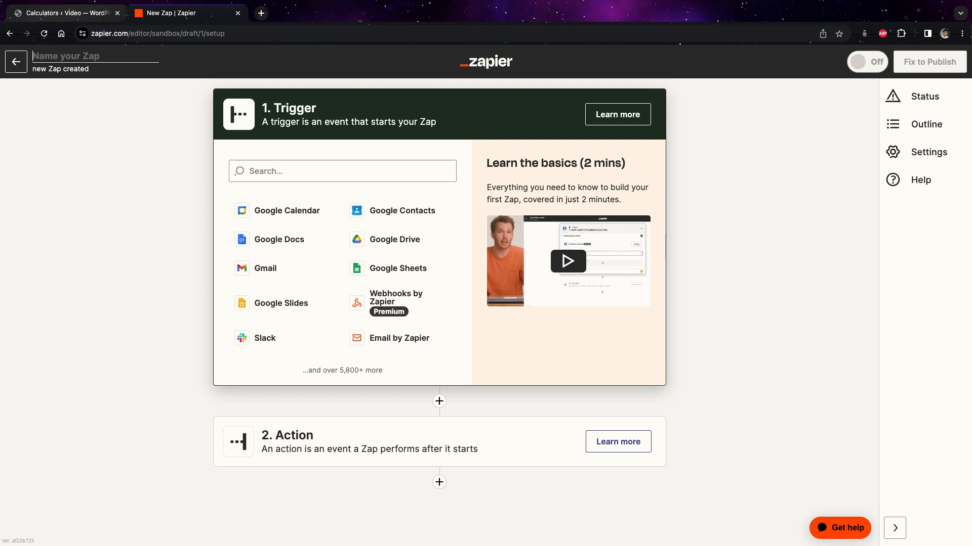
{"action": "type", "text": "CLeain"}
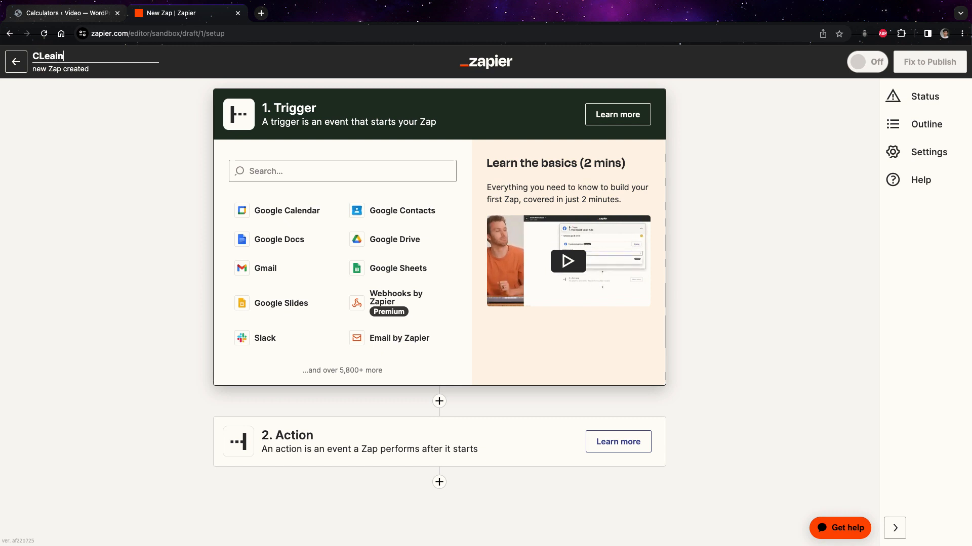
{"action": "key", "text": "BackSpace"}
{"action": "key", "text": "BackSpace"}
{"action": "type", "text": "lea"}
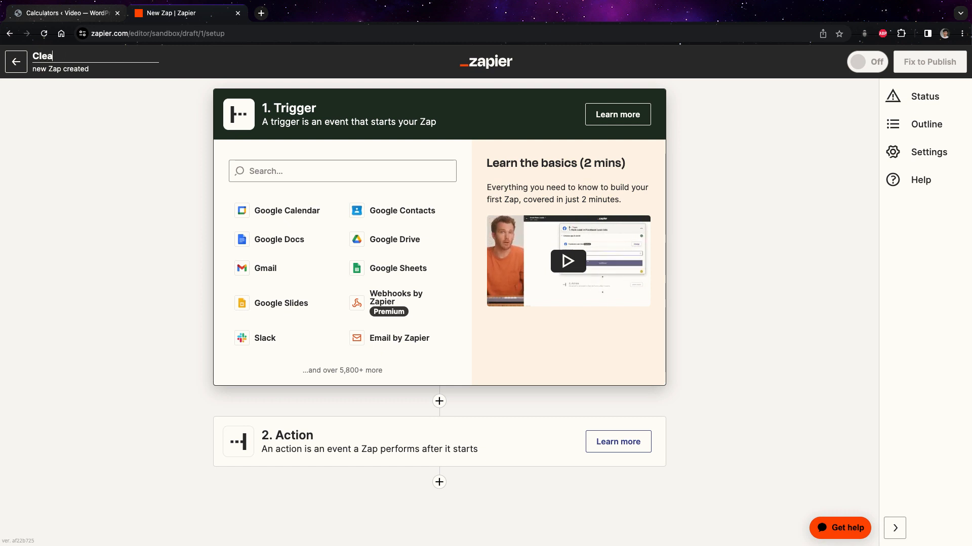
{"action": "type", "text": "ning Company"}
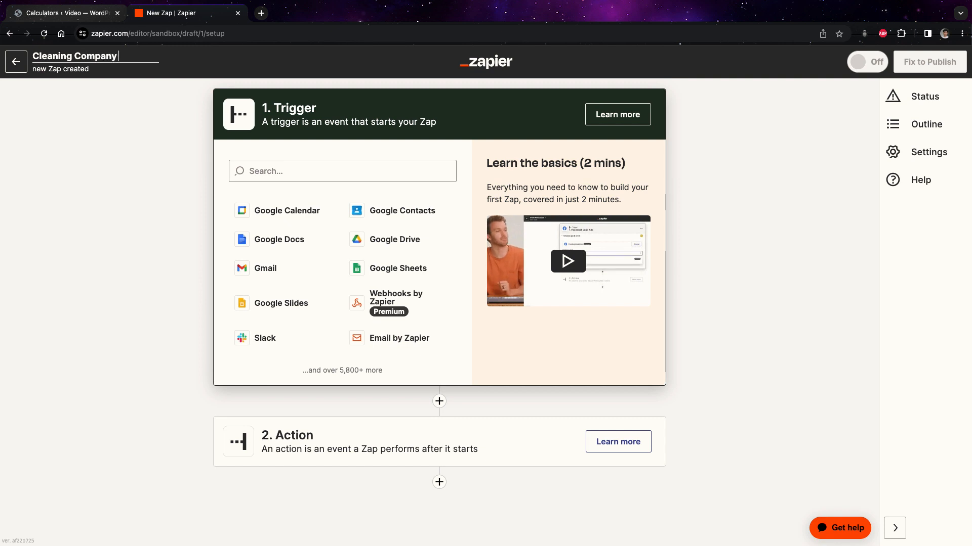
{"action": "type", "text": " Calculat"}
{"action": "type", "text": "or"}
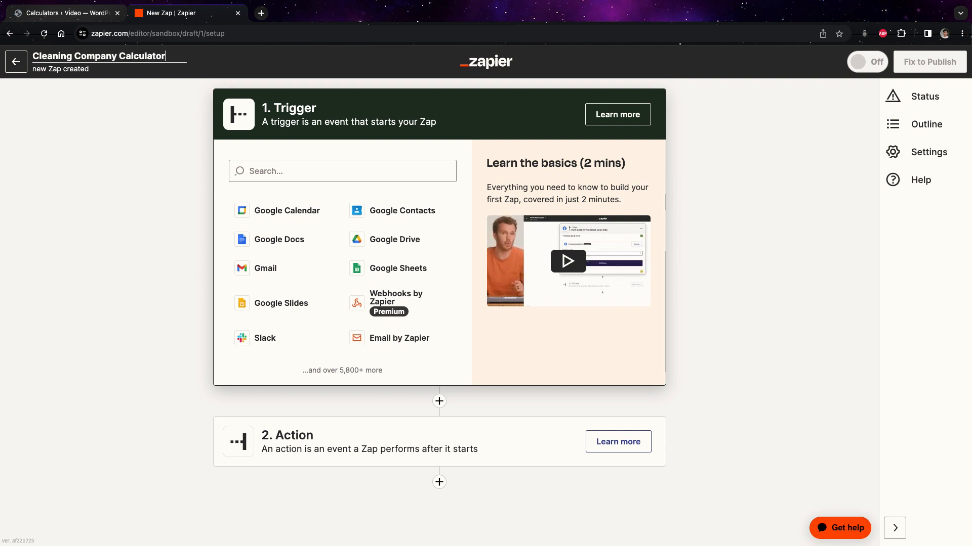
{"action": "left_click", "coordinate": [149, 135]}
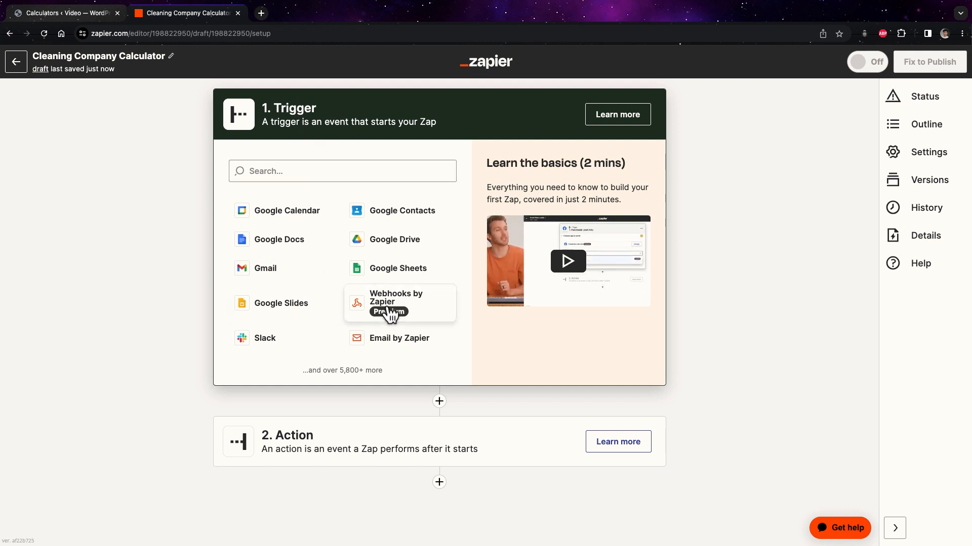
Set the trigger to Webhooks by Zapier with the Catch Hook event and continue to testing.
{"action": "left_click", "coordinate": [419, 314]}
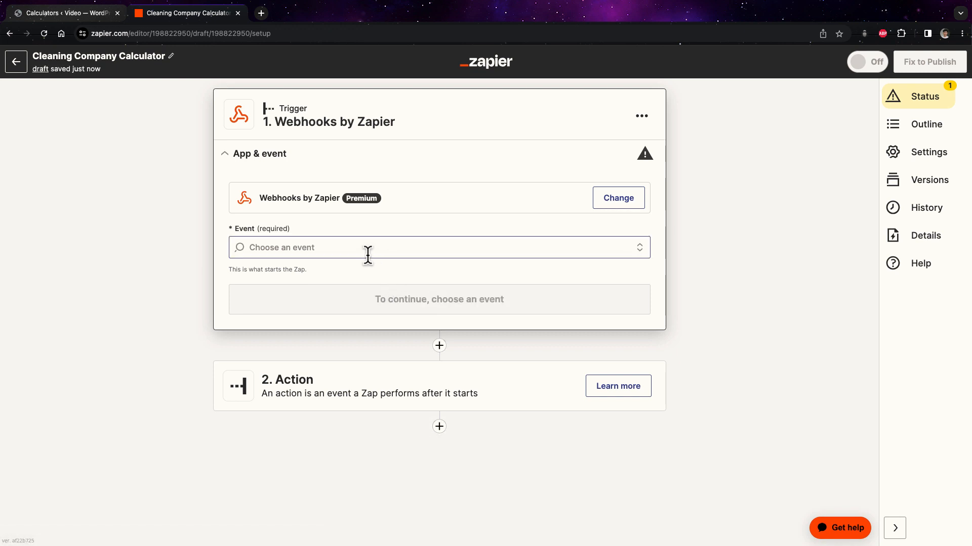
{"action": "left_click", "coordinate": [281, 248]}
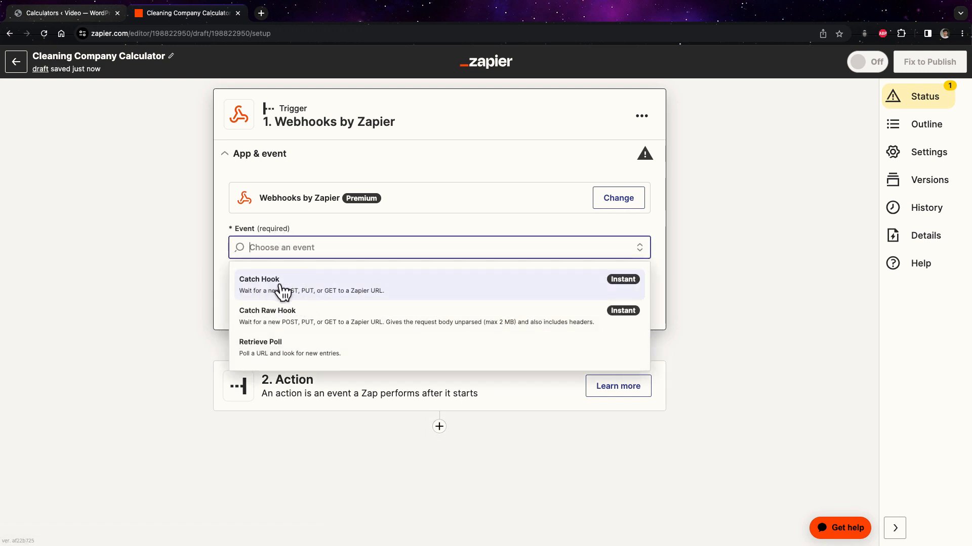
{"action": "left_click", "coordinate": [282, 289]}
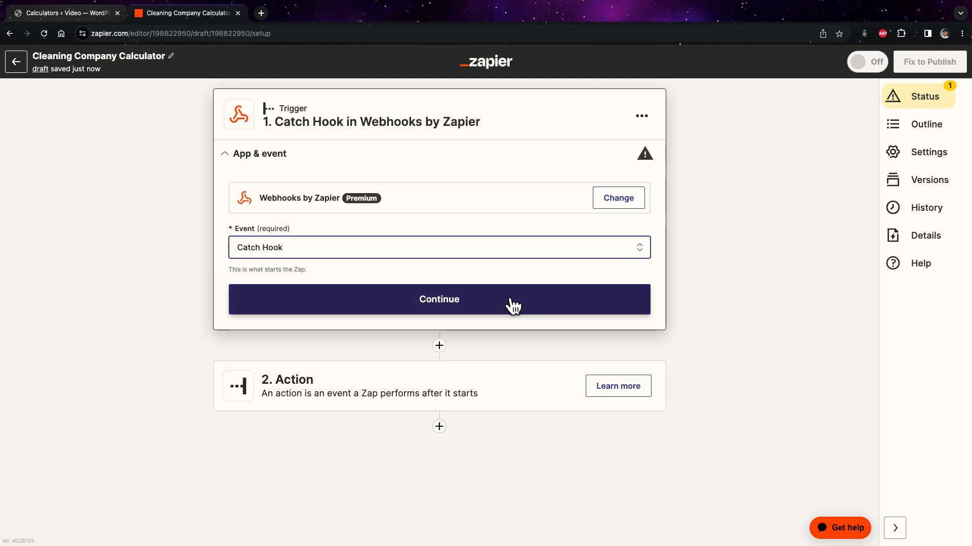
{"action": "left_click", "coordinate": [436, 309]}
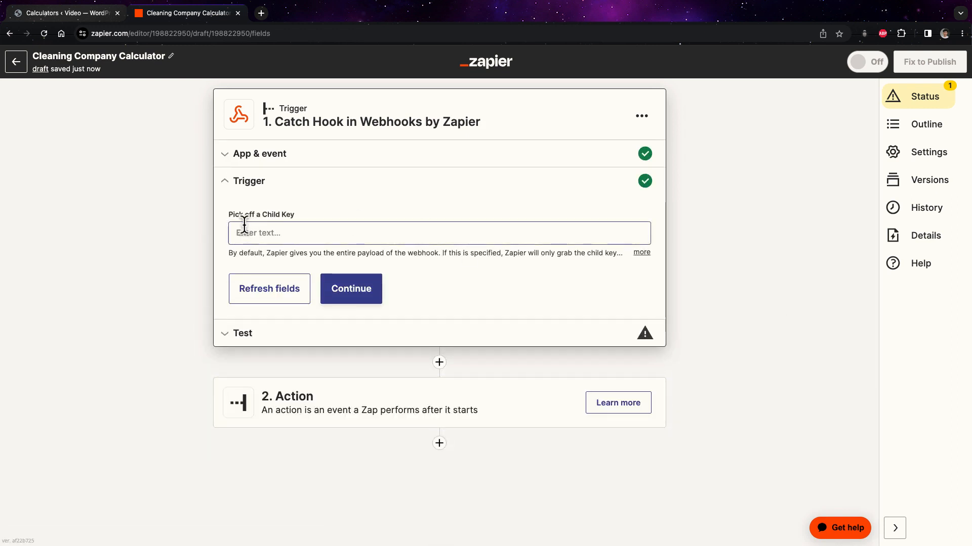
{"action": "left_click", "coordinate": [334, 281]}
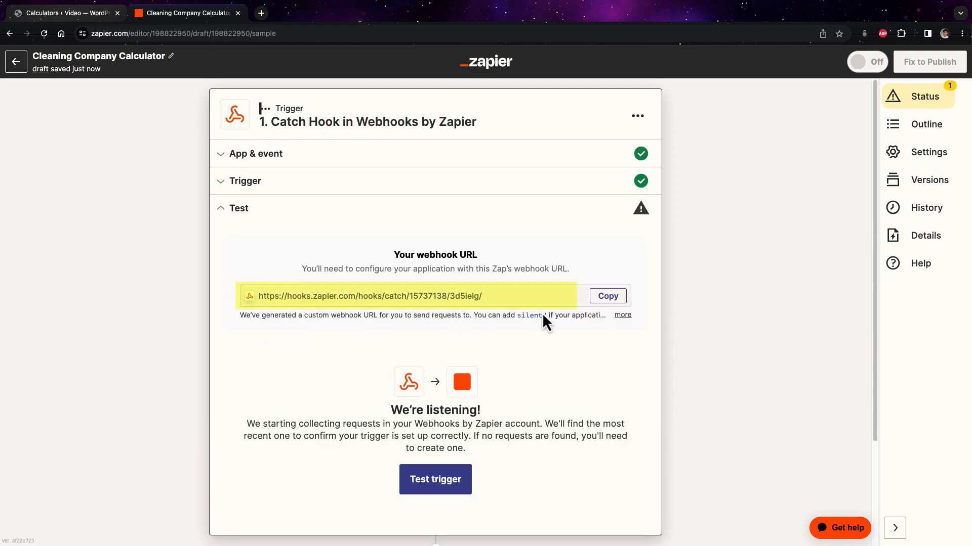
Copy the Zapier webhook URL into the Send form webhook link field in WordPress.
{"action": "left_click", "coordinate": [615, 298]}
{"action": "mouse_move", "coordinate": [56, 15]}
{"action": "left_click", "coordinate": [63, 39]}
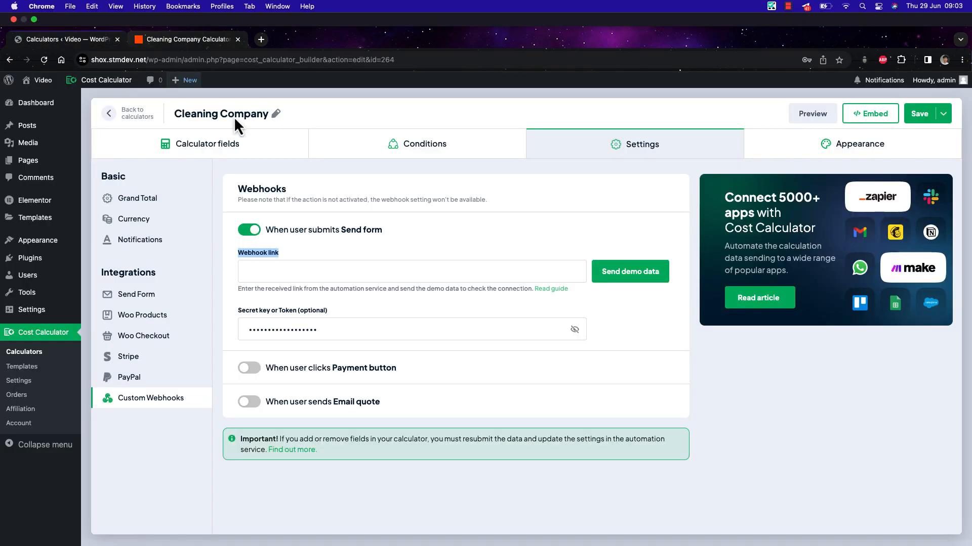
{"action": "left_click", "coordinate": [328, 249]}
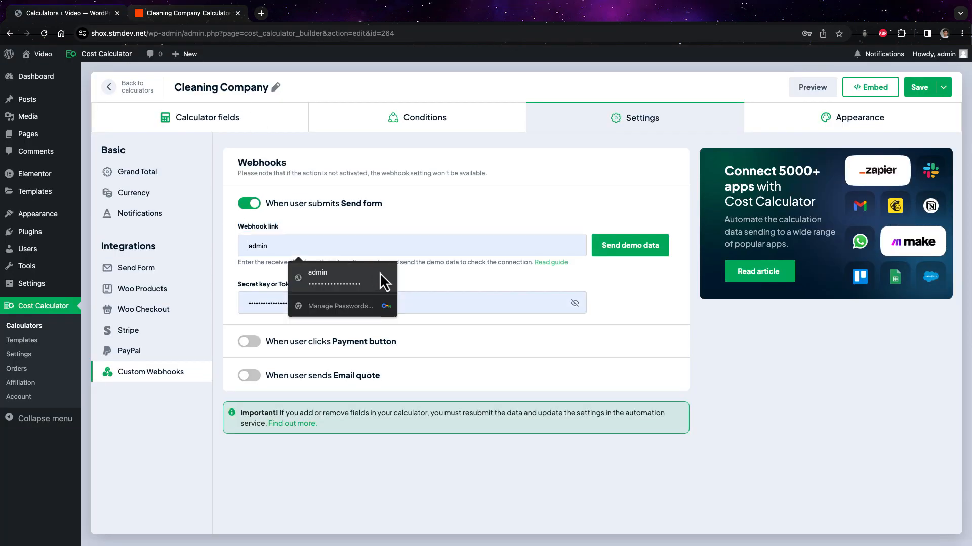
{"action": "key", "text": "super+v"}
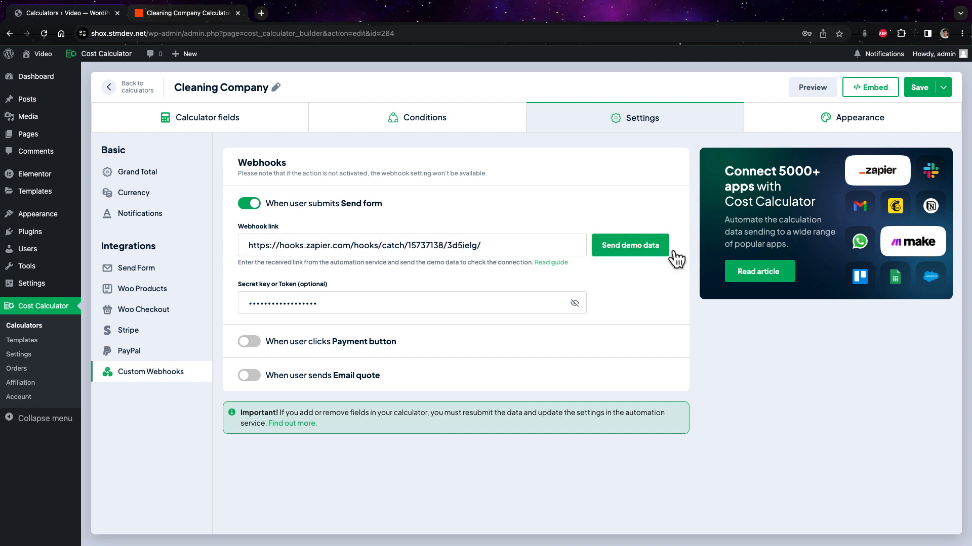
Send demo data to the webhook and save the calculator settings.
{"action": "left_click", "coordinate": [645, 261]}
{"action": "left_click", "coordinate": [919, 91]}
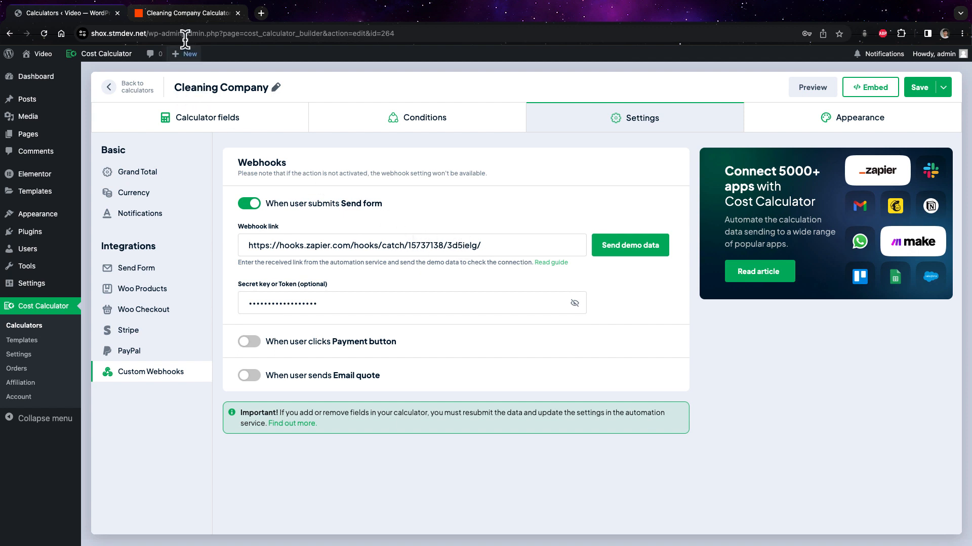
Test the Zapier trigger and review the quote fields in the found request A.
{"action": "left_click", "coordinate": [189, 20]}
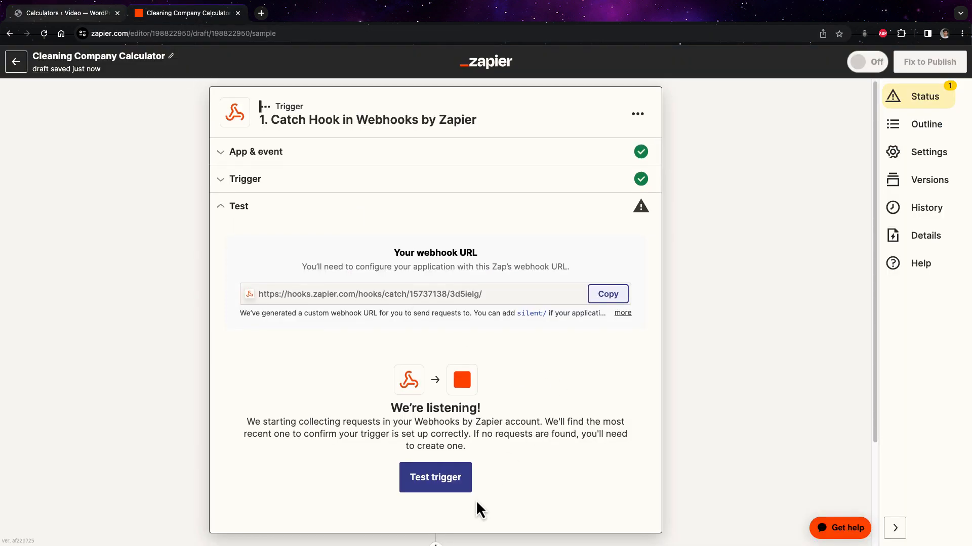
{"action": "left_click", "coordinate": [452, 491]}
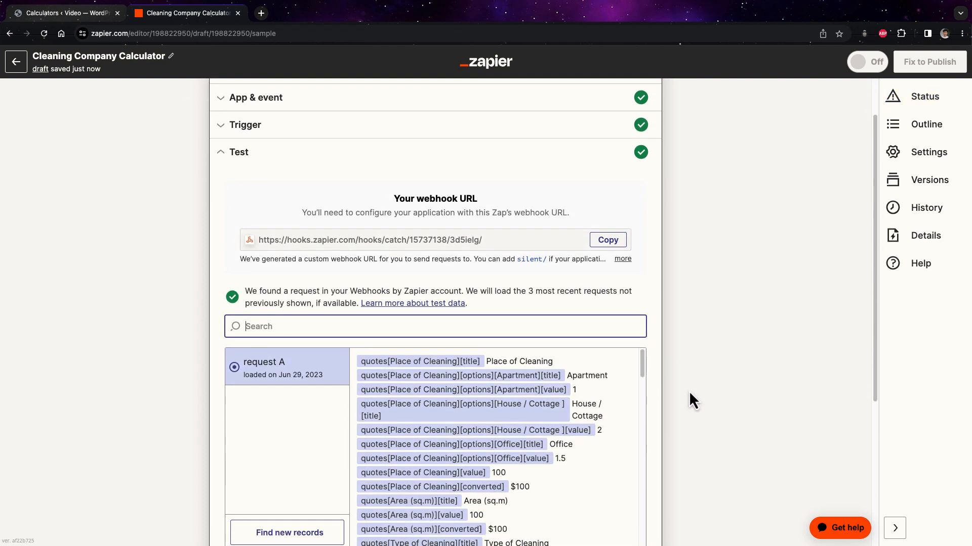
{"action": "scroll", "coordinate": [462, 309], "scroll_direction": "down", "scroll_amount": 4}
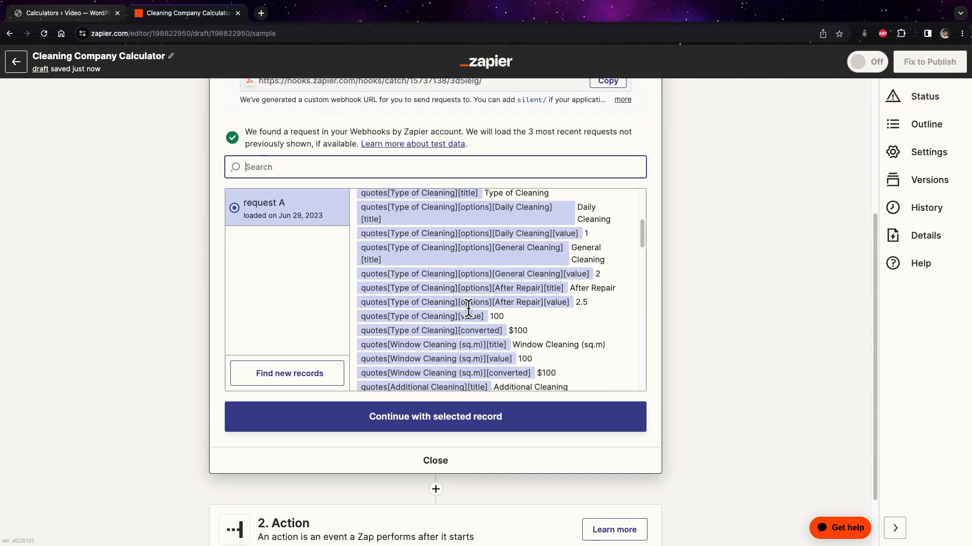
{"action": "scroll", "coordinate": [475, 333], "scroll_direction": "down", "scroll_amount": 8}
{"action": "scroll", "coordinate": [475, 334], "scroll_direction": "up", "scroll_amount": 10}
{"action": "scroll", "coordinate": [473, 329], "scroll_direction": "down", "scroll_amount": 6}
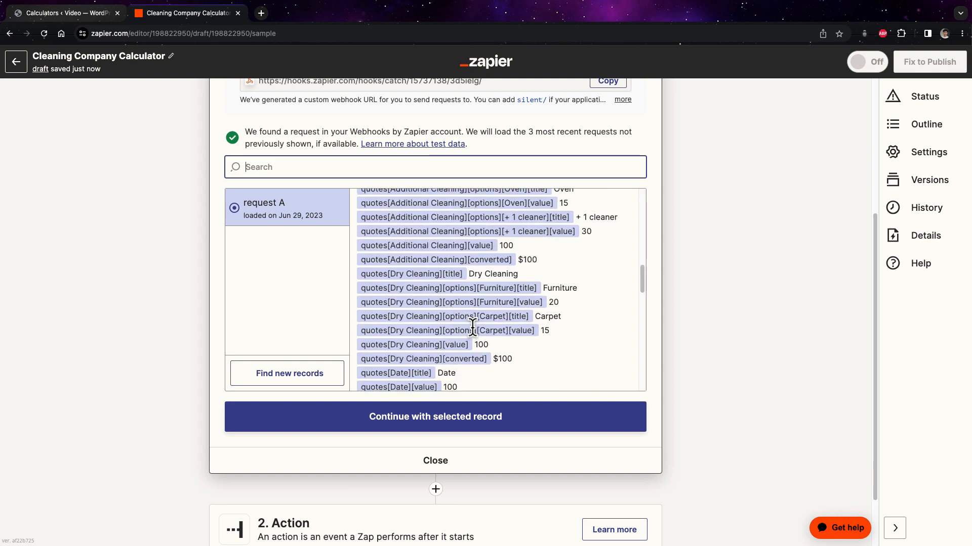
{"action": "scroll", "coordinate": [472, 326], "scroll_direction": "up", "scroll_amount": 8}
{"action": "scroll", "coordinate": [472, 325], "scroll_direction": "up", "scroll_amount": 5}
{"action": "scroll", "coordinate": [763, 436], "scroll_direction": "down", "scroll_amount": 4}
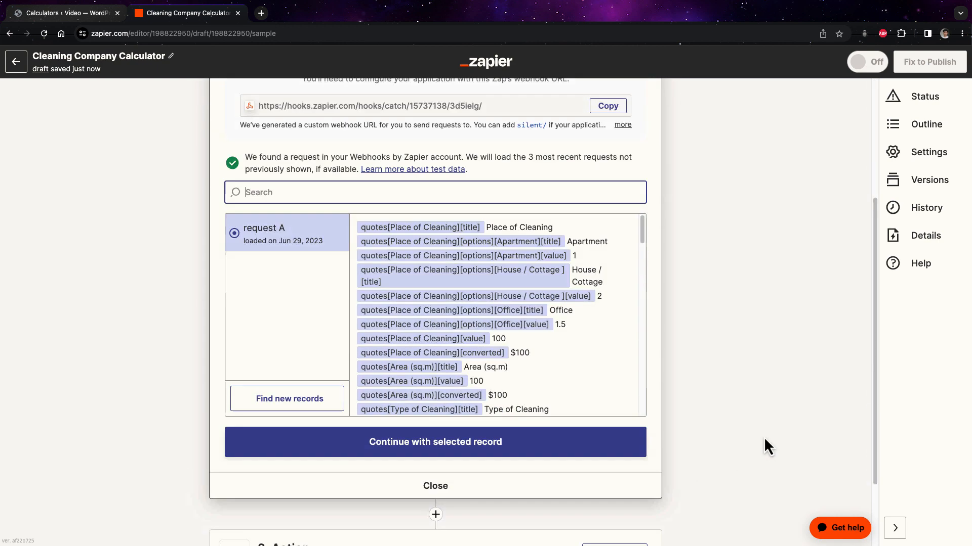
{"action": "left_click", "coordinate": [65, 13]}
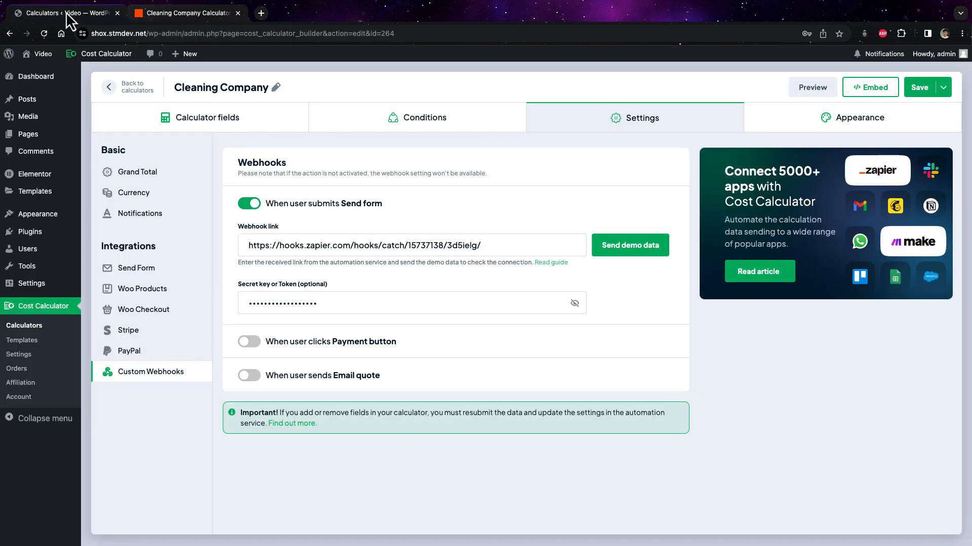
Look over the calculator's fields and webhook settings unchanged, declining the save-password prompt.
{"action": "left_click", "coordinate": [204, 120]}
{"action": "scroll", "coordinate": [495, 419], "scroll_direction": "down", "scroll_amount": 2}
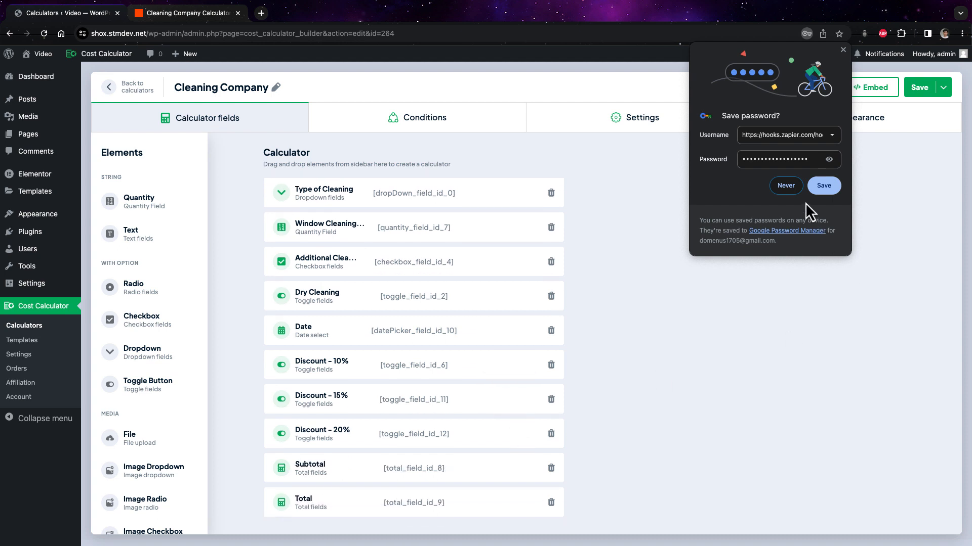
{"action": "left_click", "coordinate": [790, 189]}
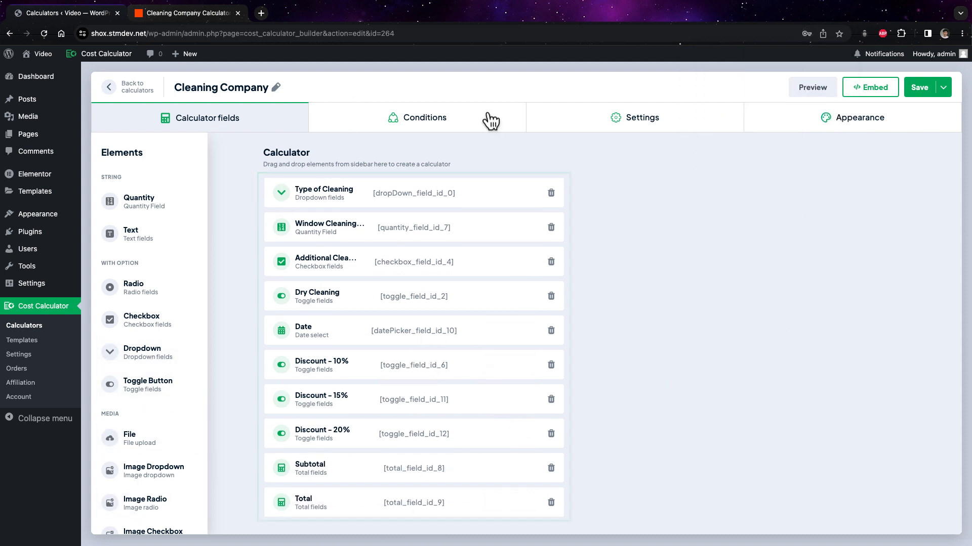
{"action": "left_click", "coordinate": [596, 127]}
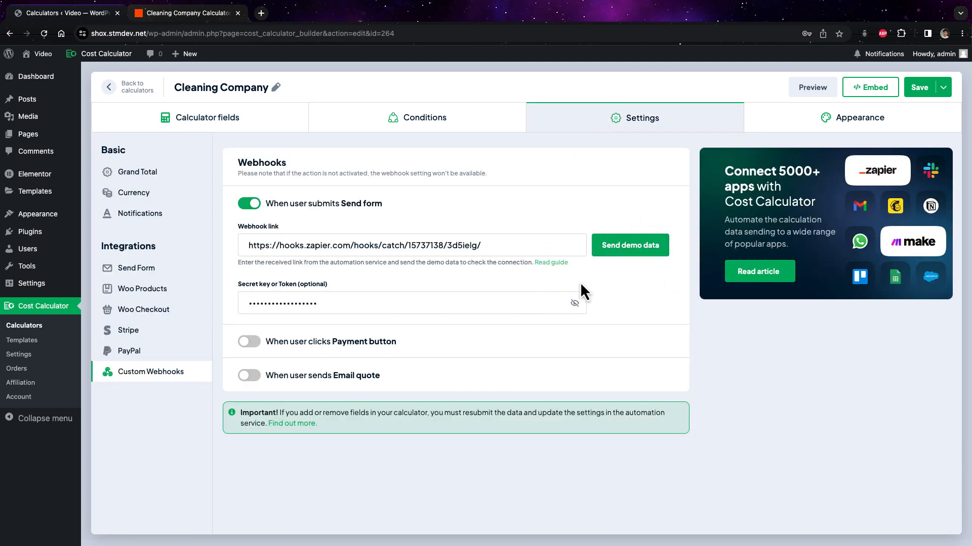
{"action": "left_click", "coordinate": [294, 130]}
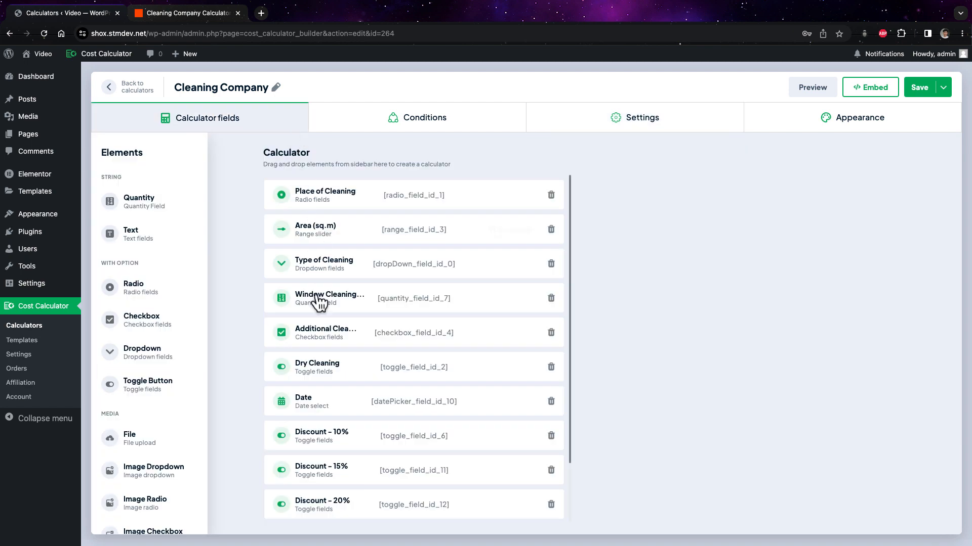
{"action": "left_click", "coordinate": [640, 126]}
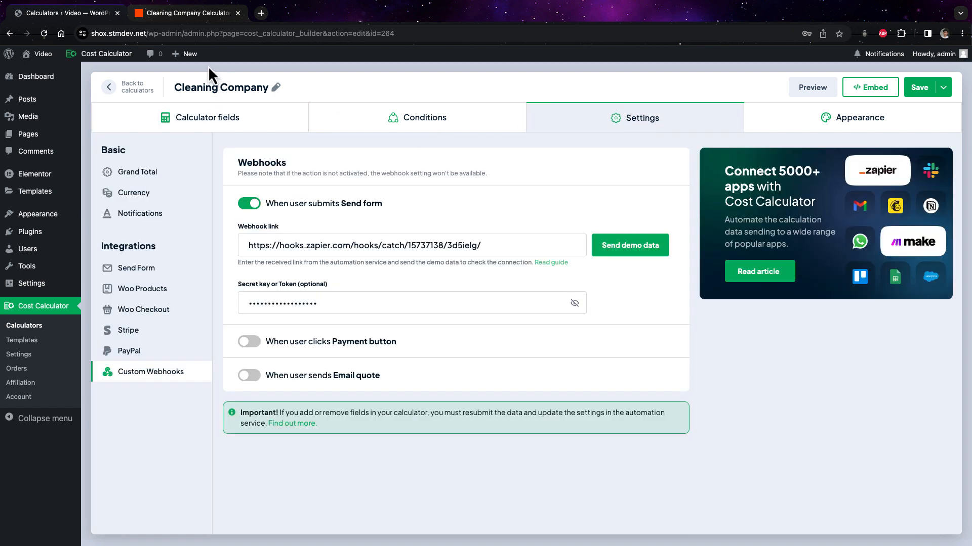
{"action": "left_click", "coordinate": [180, 19]}
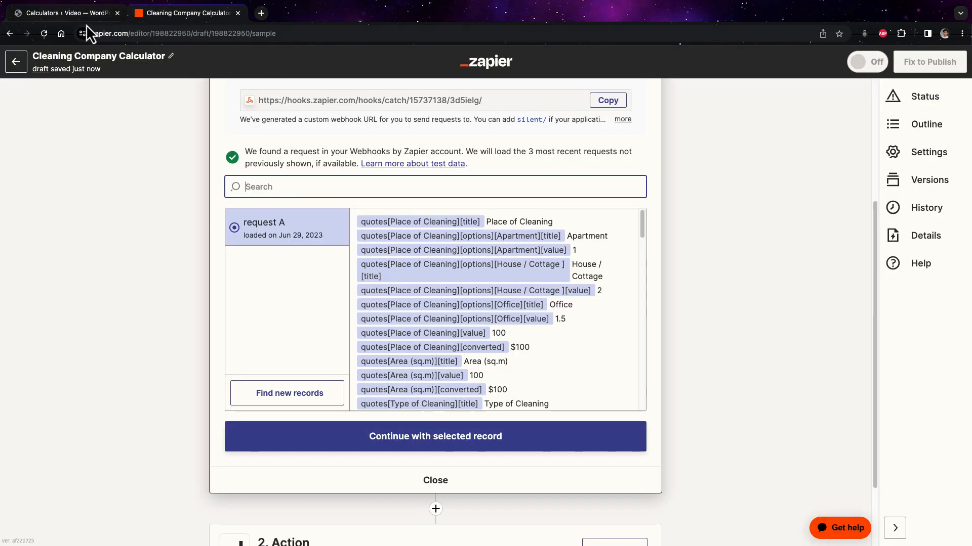
Check for newer webhook requests, then continue with the loaded test record.
{"action": "left_click", "coordinate": [264, 397]}
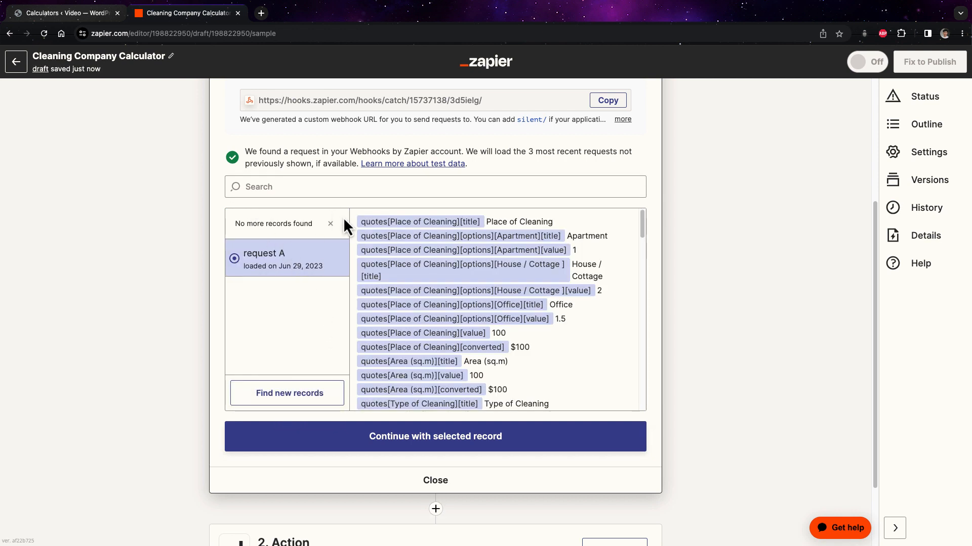
{"action": "left_click", "coordinate": [331, 223]}
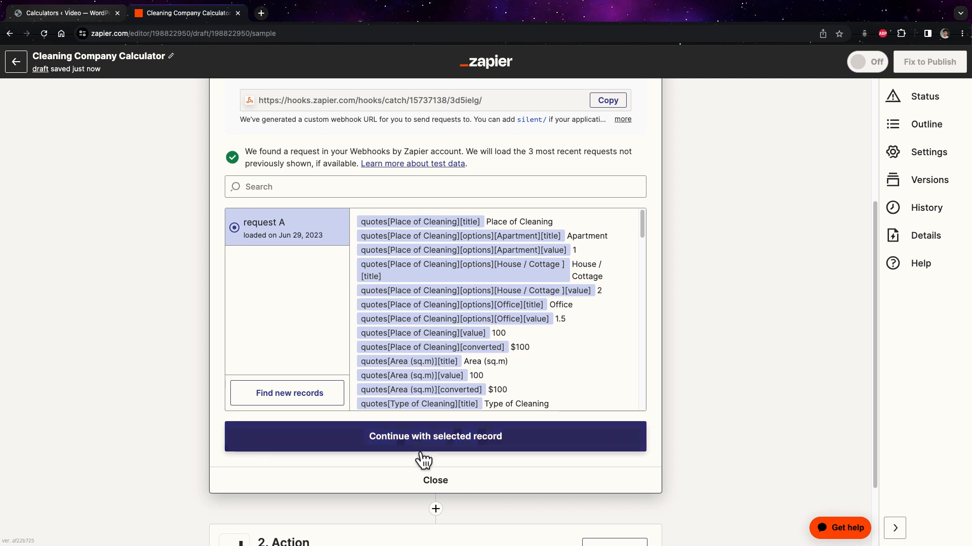
{"action": "left_click", "coordinate": [457, 436]}
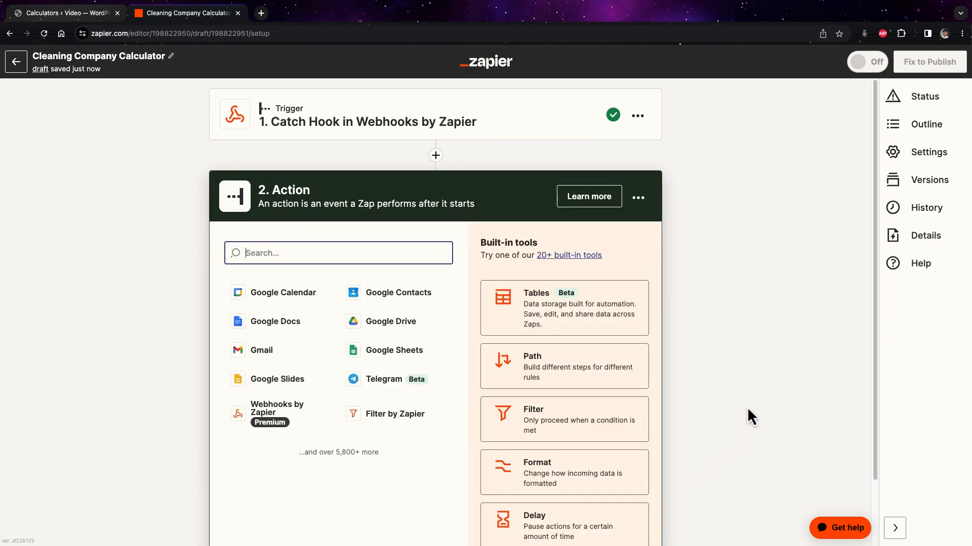
{"action": "scroll", "coordinate": [758, 386], "scroll_direction": "down", "scroll_amount": 1}
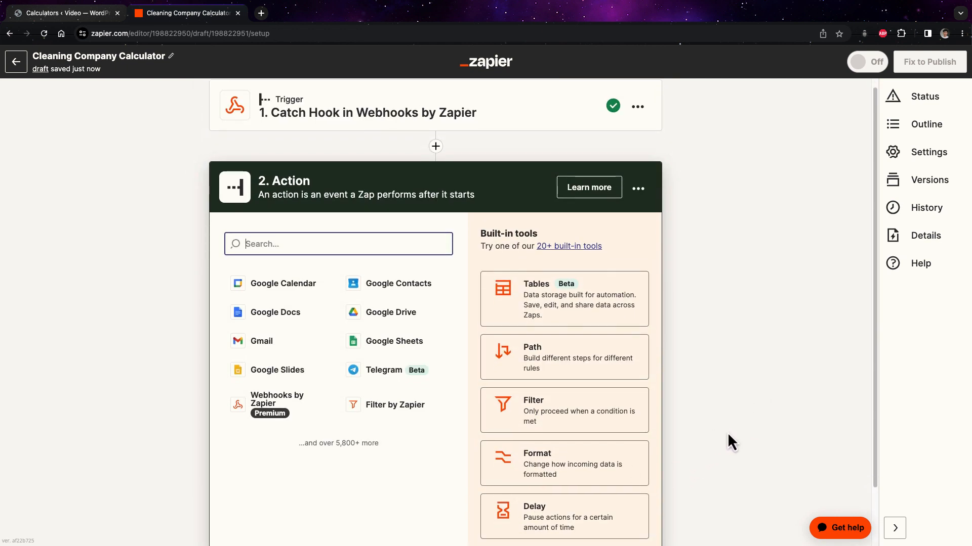
{"action": "scroll", "coordinate": [729, 434], "scroll_direction": "down", "scroll_amount": 2}
{"action": "scroll", "coordinate": [730, 444], "scroll_direction": "up", "scroll_amount": 2}
{"action": "scroll", "coordinate": [730, 445], "scroll_direction": "down", "scroll_amount": 1}
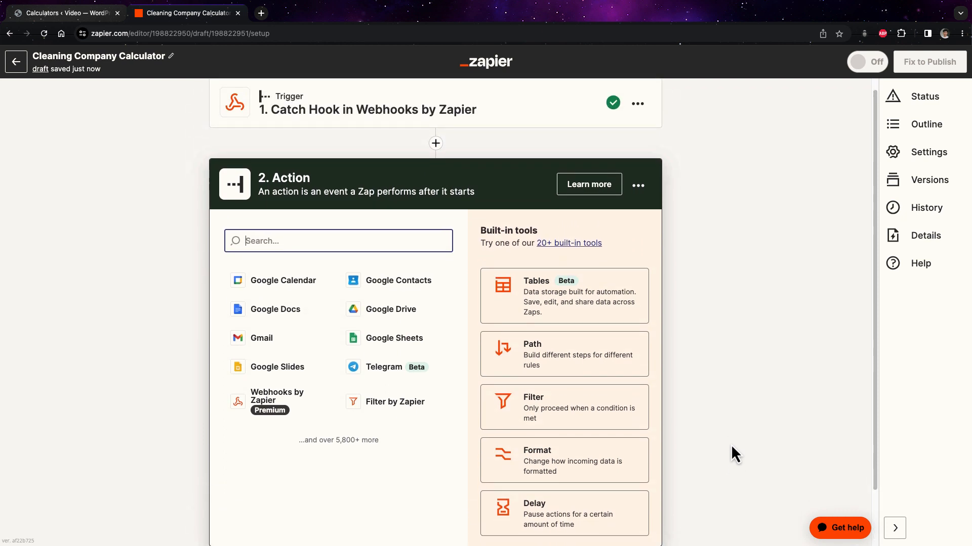
{"action": "scroll", "coordinate": [731, 444], "scroll_direction": "down", "scroll_amount": 2}
{"action": "scroll", "coordinate": [730, 455], "scroll_direction": "up", "scroll_amount": 2}
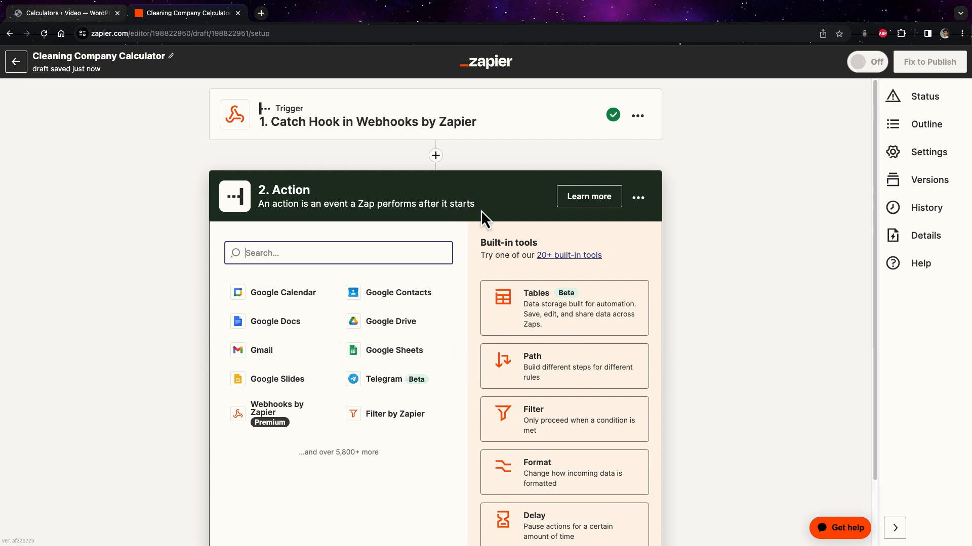
{"action": "scroll", "coordinate": [658, 314], "scroll_direction": "down", "scroll_amount": 1}
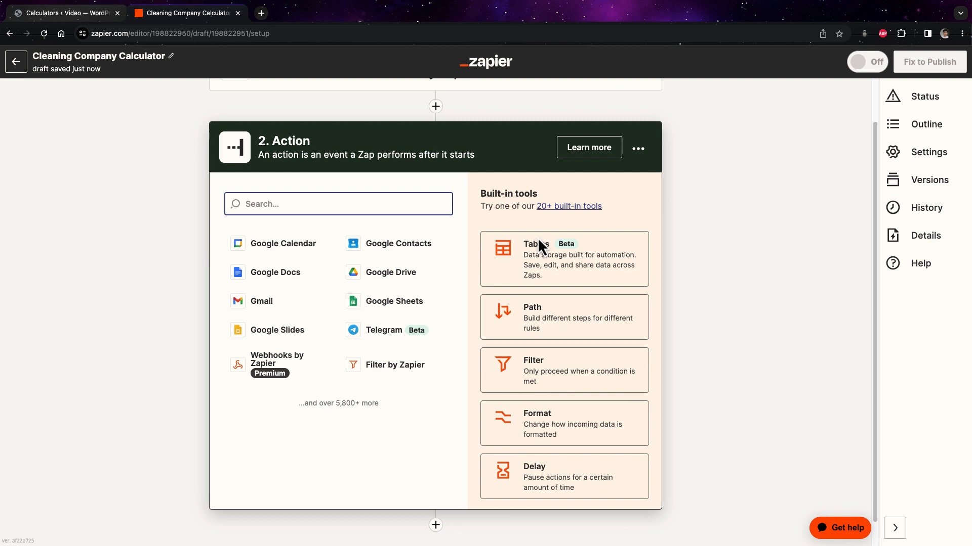
Add an extra third action step, delete it, and reopen step 2's app choices.
{"action": "left_click", "coordinate": [435, 525]}
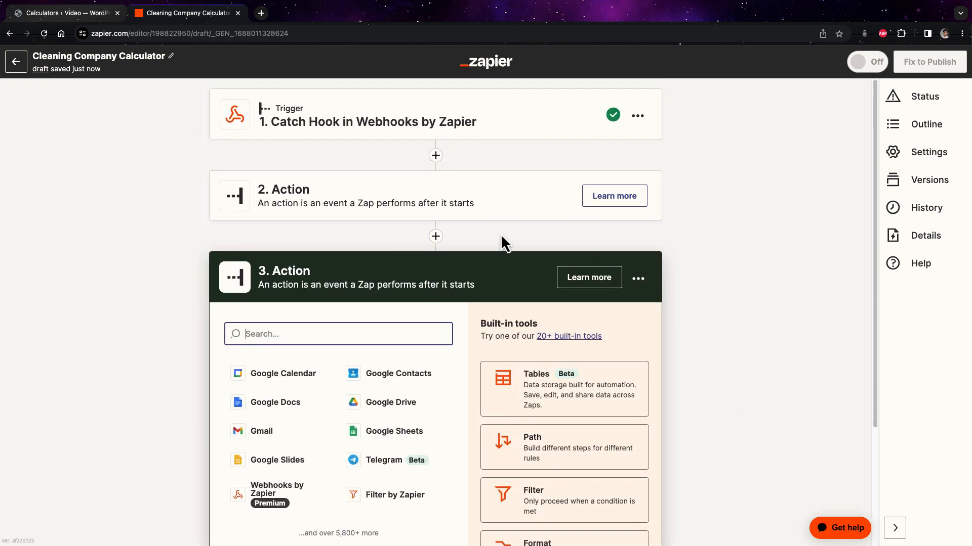
{"action": "scroll", "coordinate": [696, 463], "scroll_direction": "down", "scroll_amount": 3}
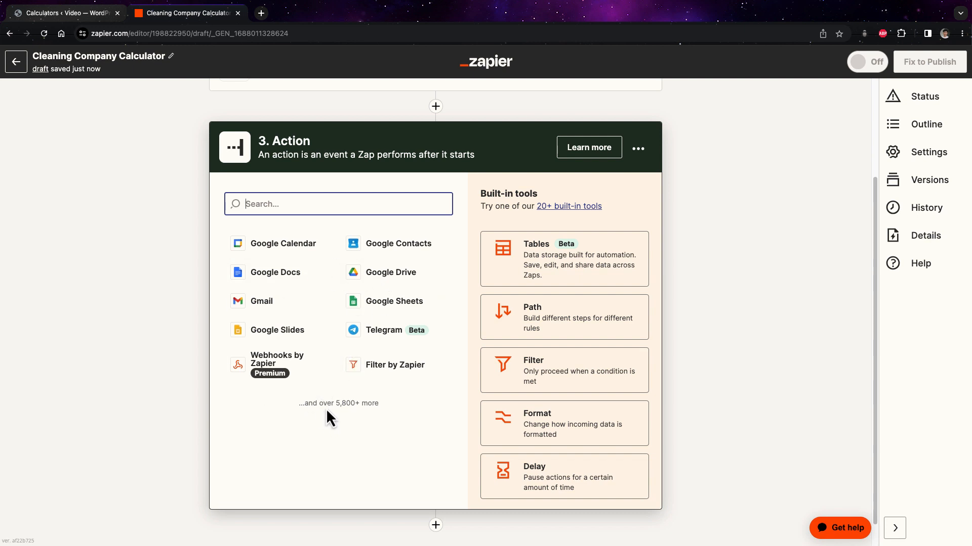
{"action": "left_click_drag", "start_coordinate": [335, 403], "coordinate": [353, 403]}
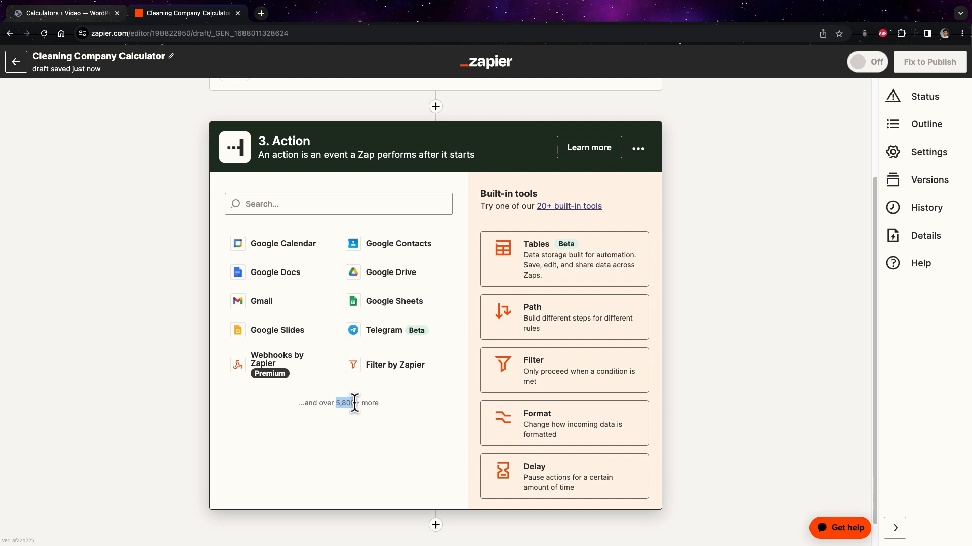
{"action": "left_click", "coordinate": [389, 413]}
{"action": "scroll", "coordinate": [681, 379], "scroll_direction": "up", "scroll_amount": 3}
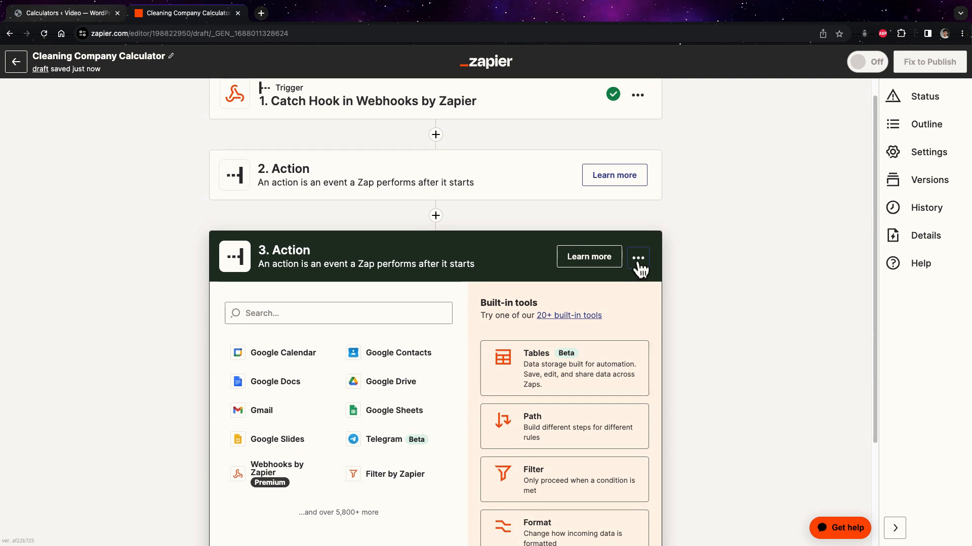
{"action": "left_click", "coordinate": [637, 261]}
{"action": "left_click", "coordinate": [597, 354]}
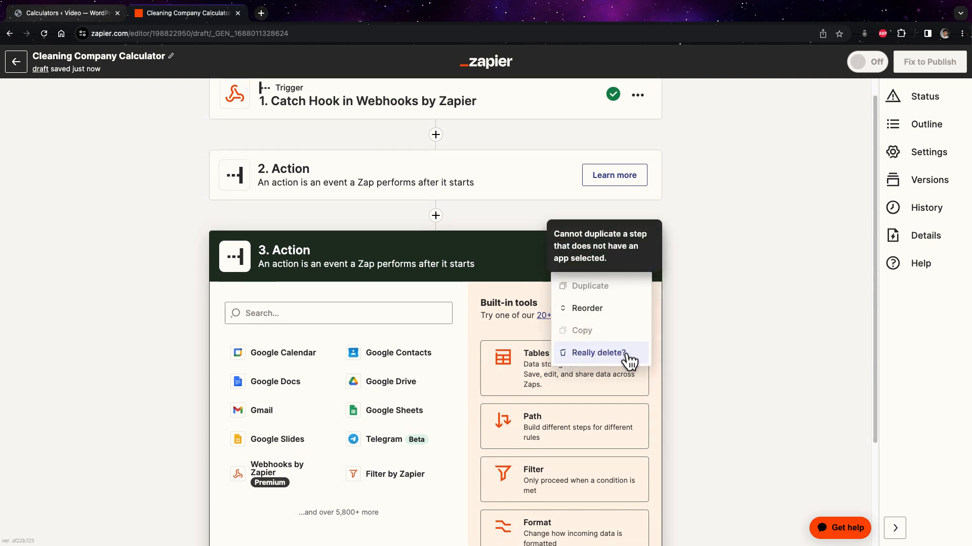
{"action": "left_click", "coordinate": [598, 353]}
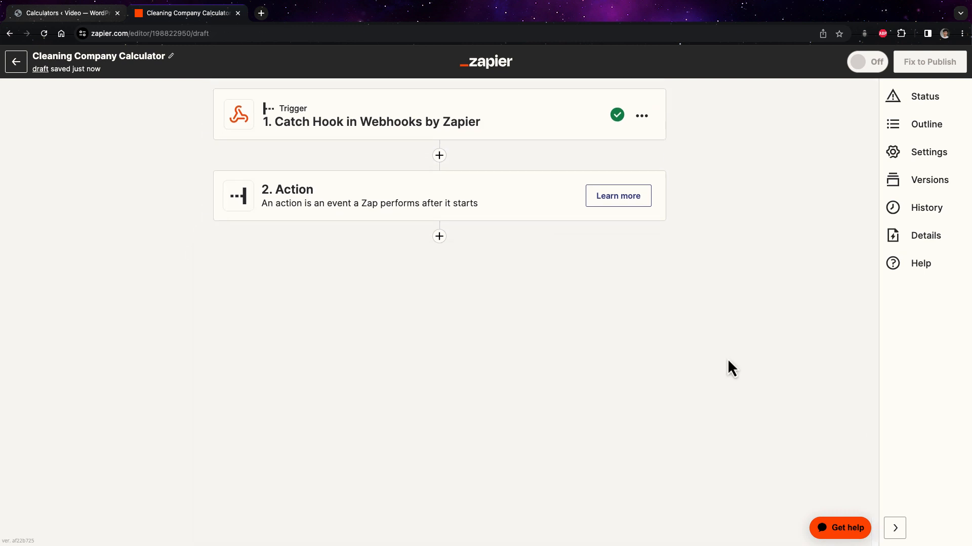
{"action": "left_click", "coordinate": [413, 220]}
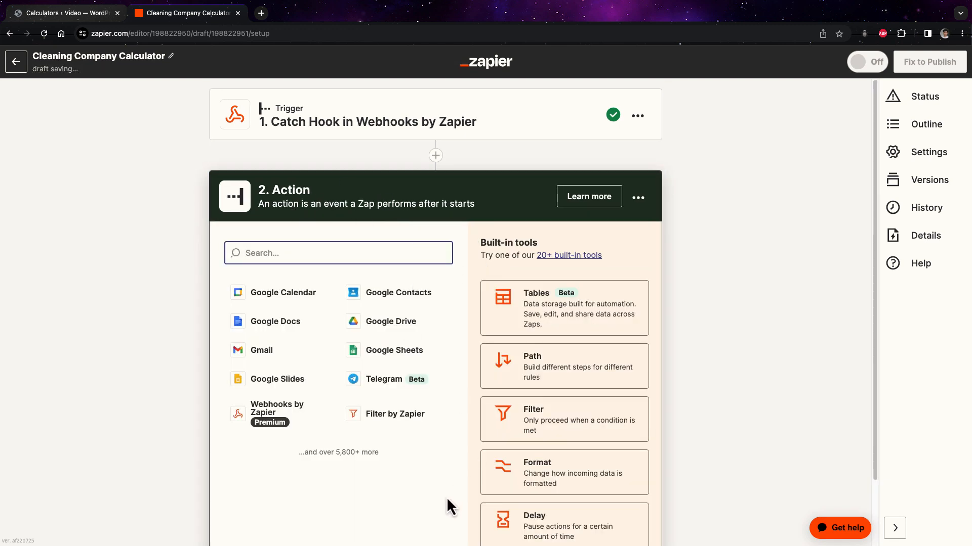
Make step 2 a Google Sheets Create Spreadsheet Row action and continue to its account.
{"action": "left_click", "coordinate": [411, 358]}
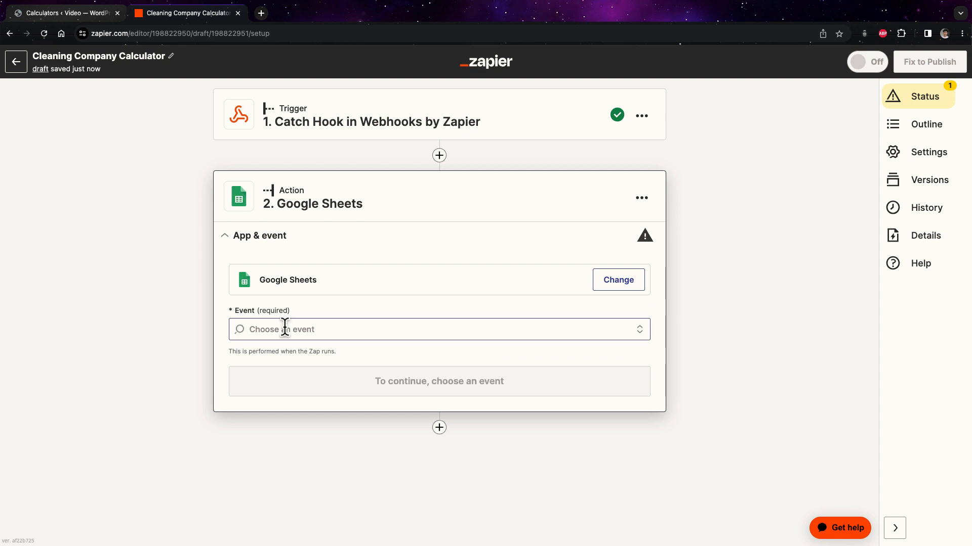
{"action": "left_click", "coordinate": [284, 328]}
{"action": "scroll", "coordinate": [360, 384], "scroll_direction": "down", "scroll_amount": 2}
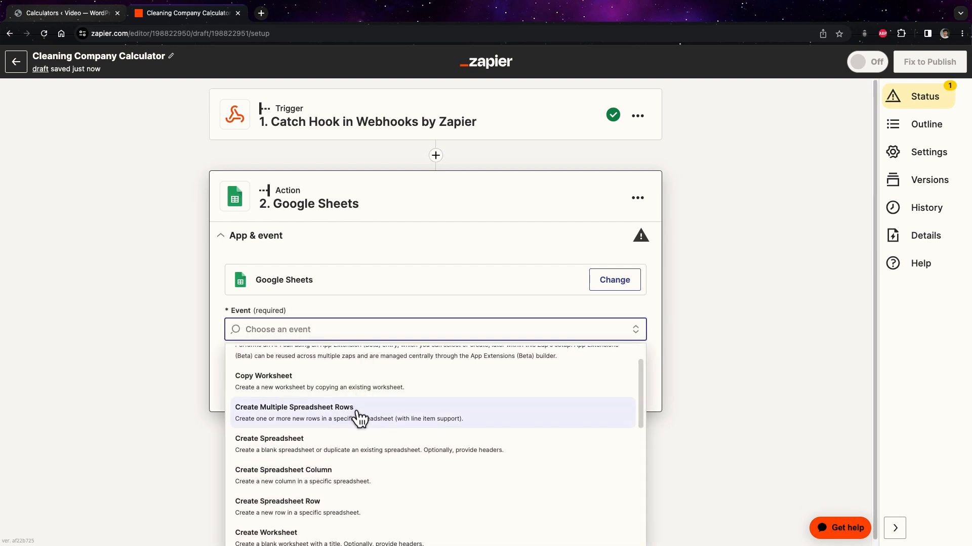
{"action": "left_click", "coordinate": [317, 516]}
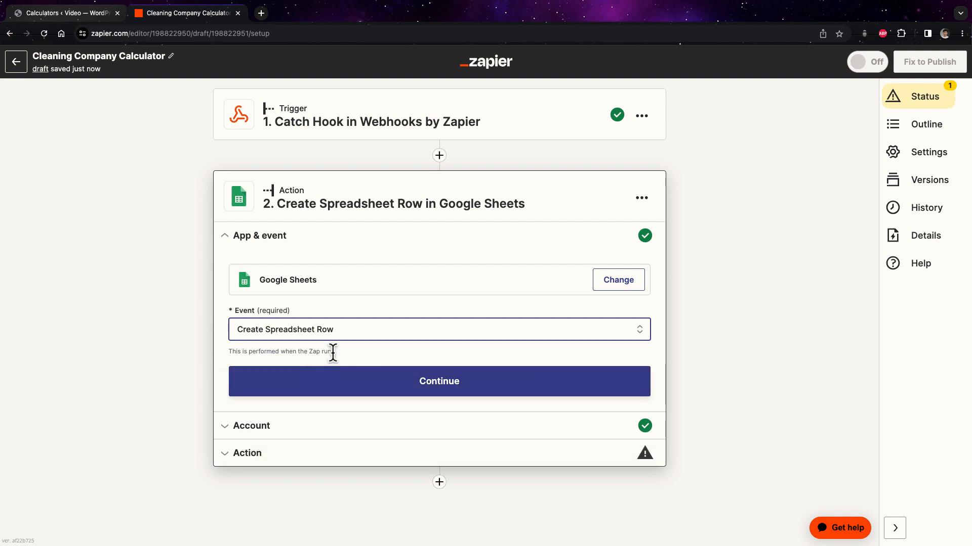
{"action": "left_click", "coordinate": [470, 395]}
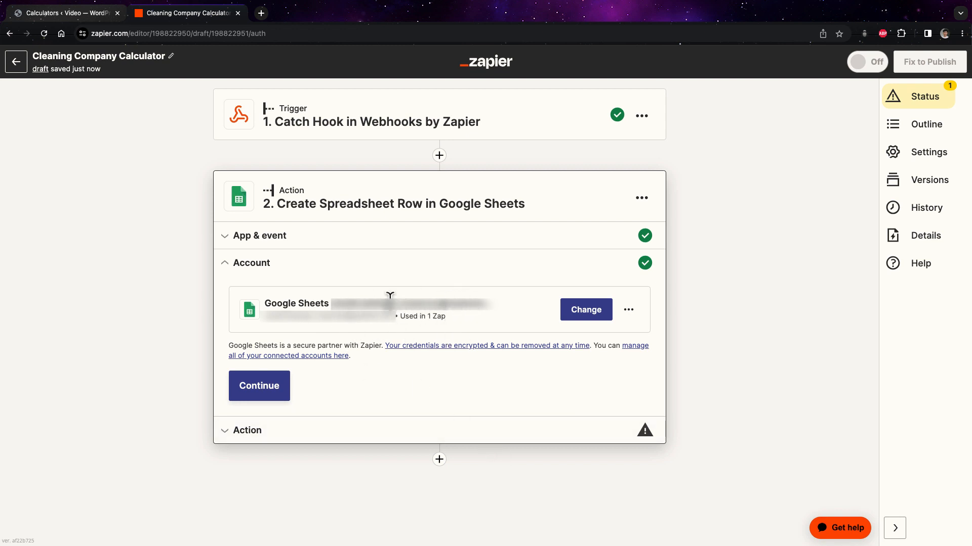
In a new browser tab, go to docs.google.com/spreadsheets and start a Blank spreadsheet.
{"action": "left_click", "coordinate": [262, 13]}
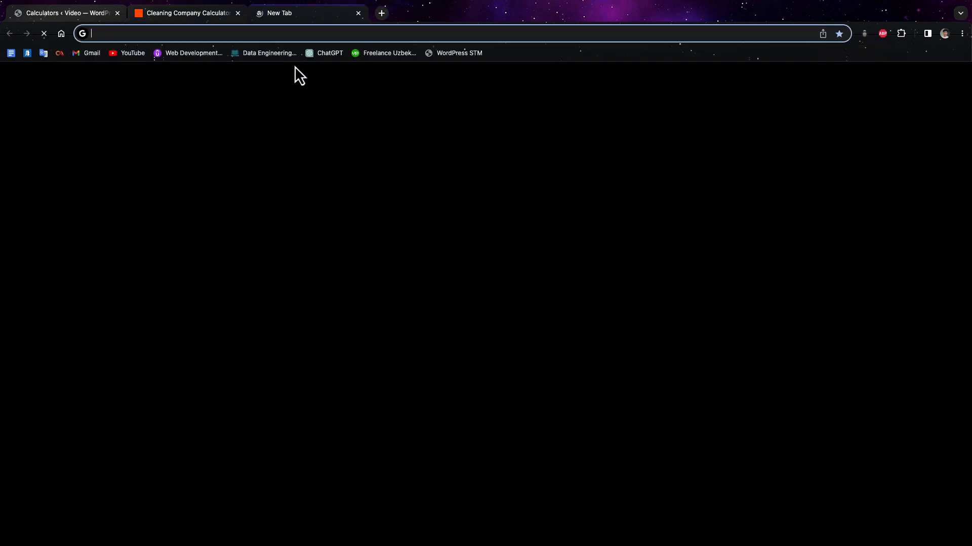
{"action": "type", "text": "docs"}
{"action": "key", "text": "Return"}
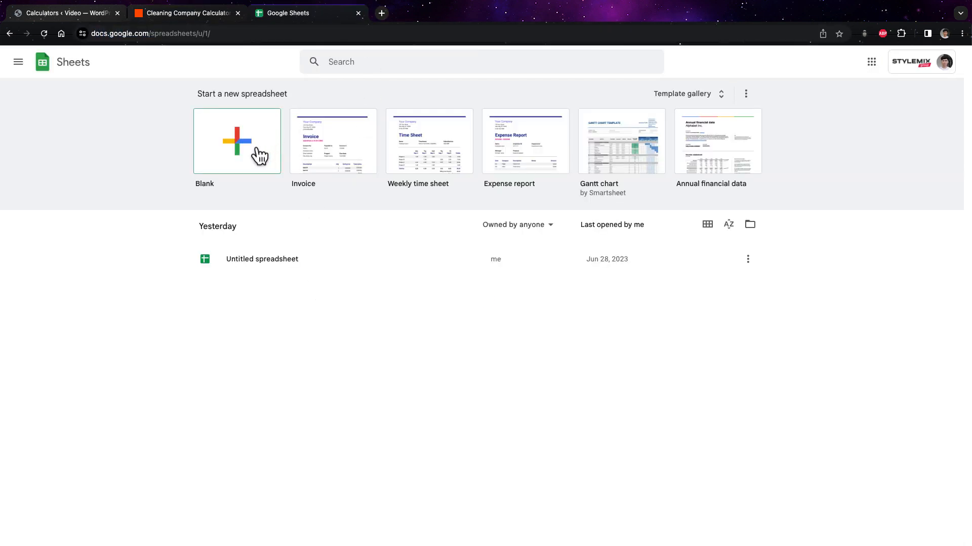
{"action": "left_click", "coordinate": [271, 151]}
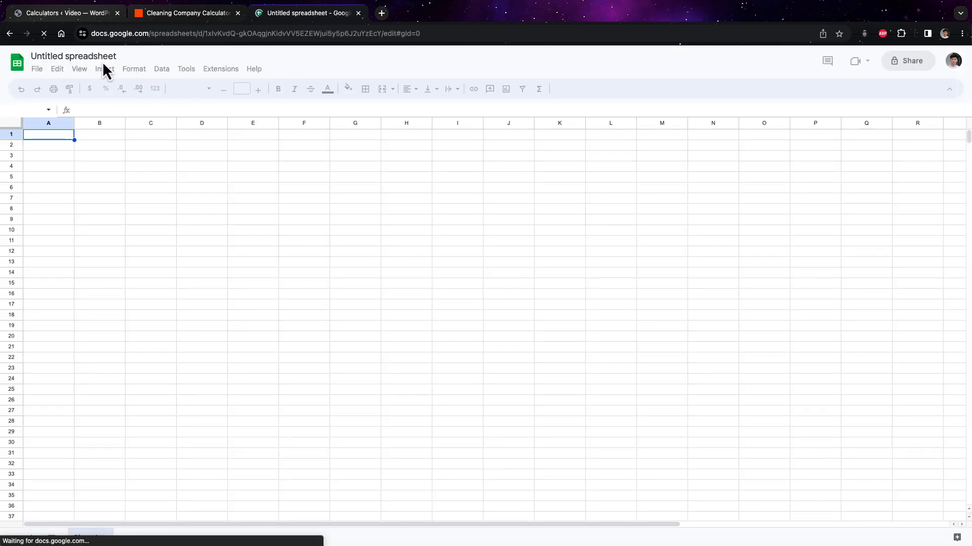
Rename the untitled spreadsheet to 'Cleaning Company'.
{"action": "left_click", "coordinate": [112, 56]}
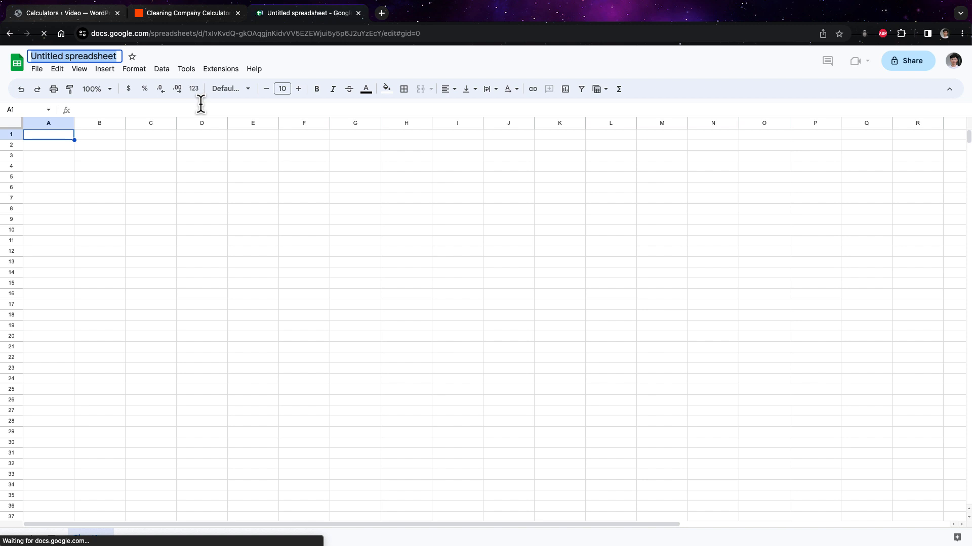
{"action": "key", "text": "BackSpace"}
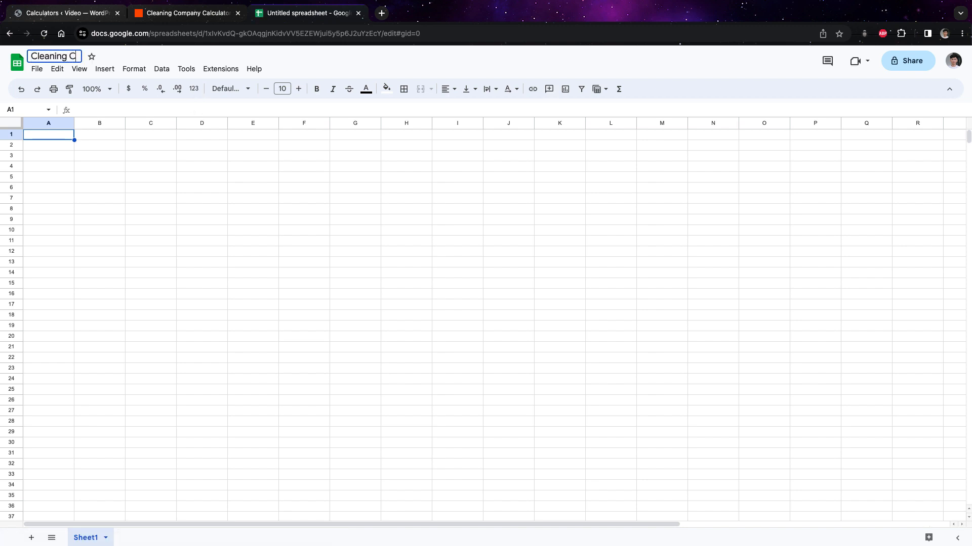
{"action": "left_click", "coordinate": [62, 242]}
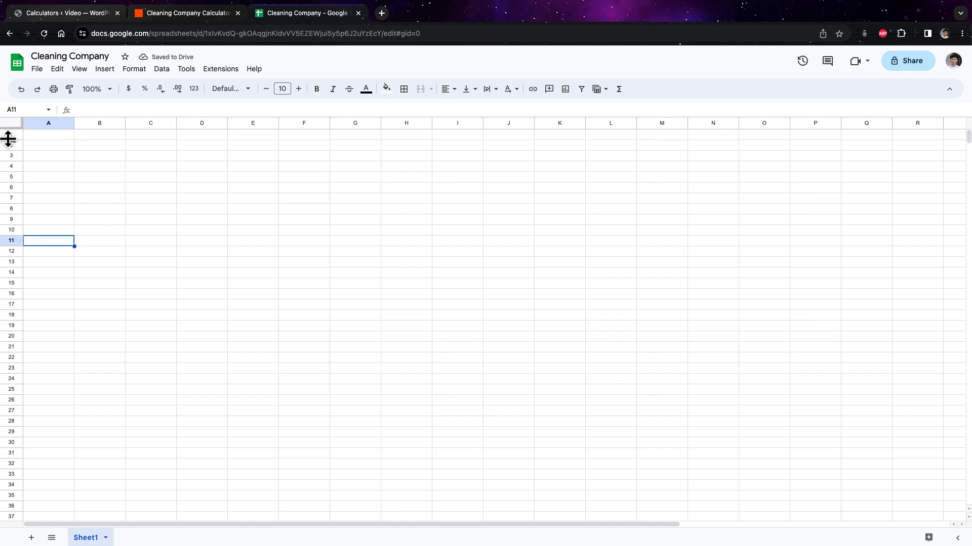
Make row 1 taller than the other rows.
{"action": "left_click_drag", "start_coordinate": [9, 143], "coordinate": [10, 152]}
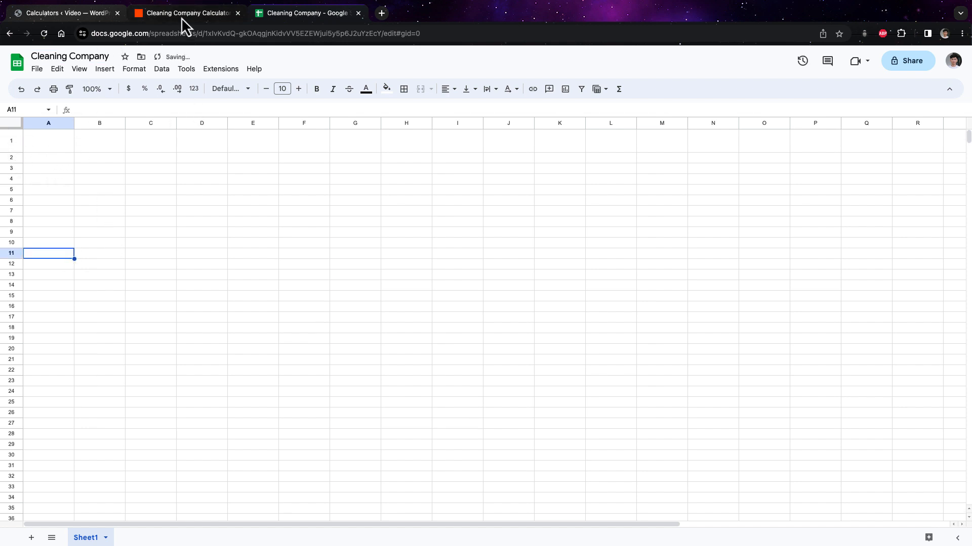
{"action": "left_click", "coordinate": [14, 141]}
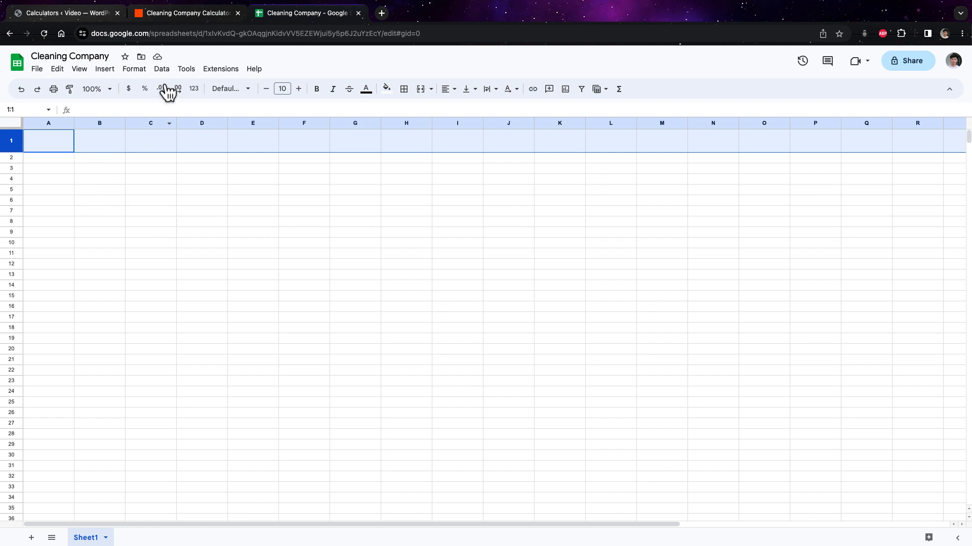
{"action": "left_click", "coordinate": [171, 17]}
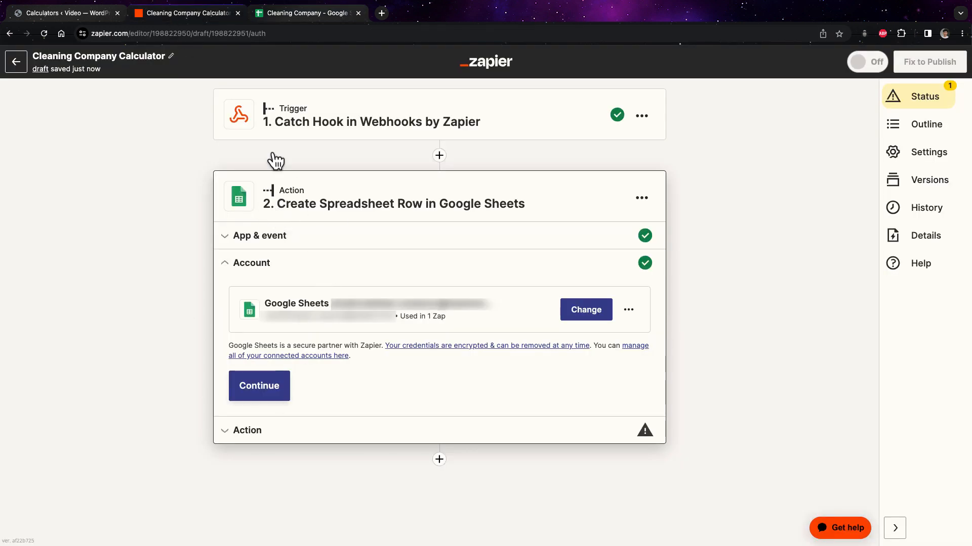
Enter the headers Name, Email and Phone number in cells A1, B1 and C1.
{"action": "left_click", "coordinate": [291, 14]}
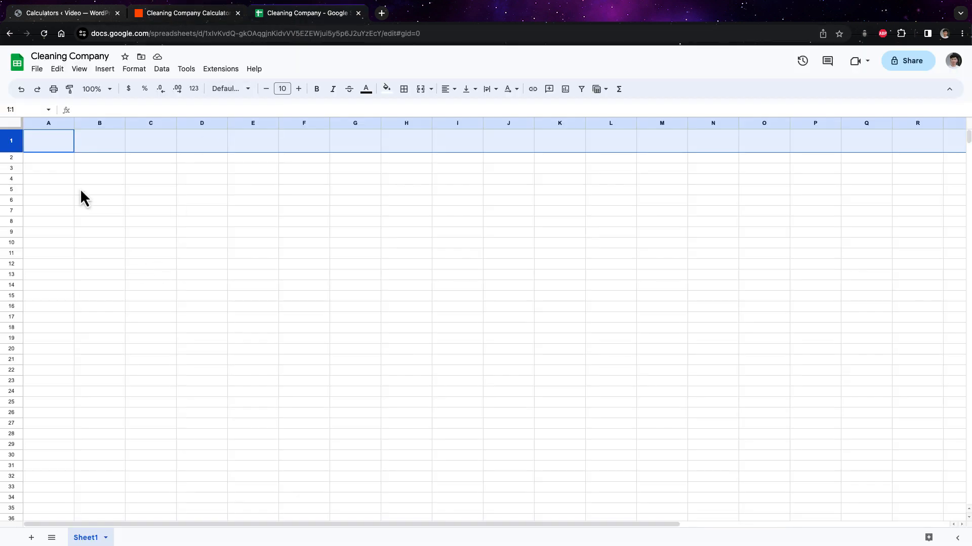
{"action": "left_click", "coordinate": [52, 178]}
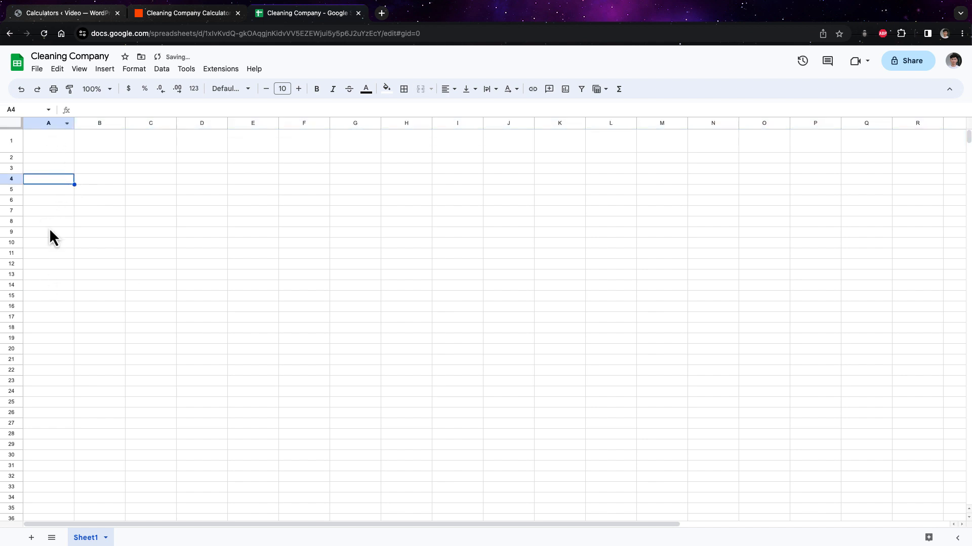
{"action": "left_click", "coordinate": [53, 146]}
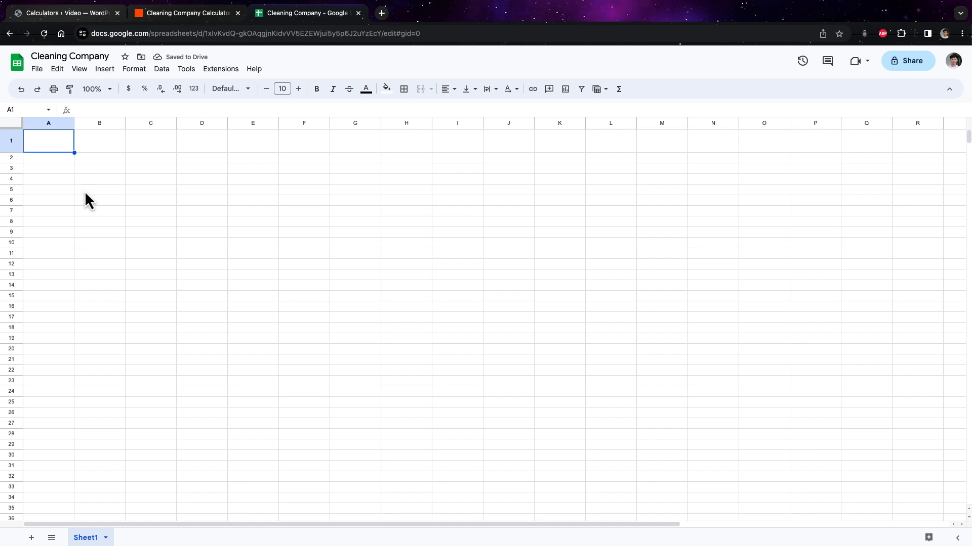
{"action": "type", "text": "Name"}
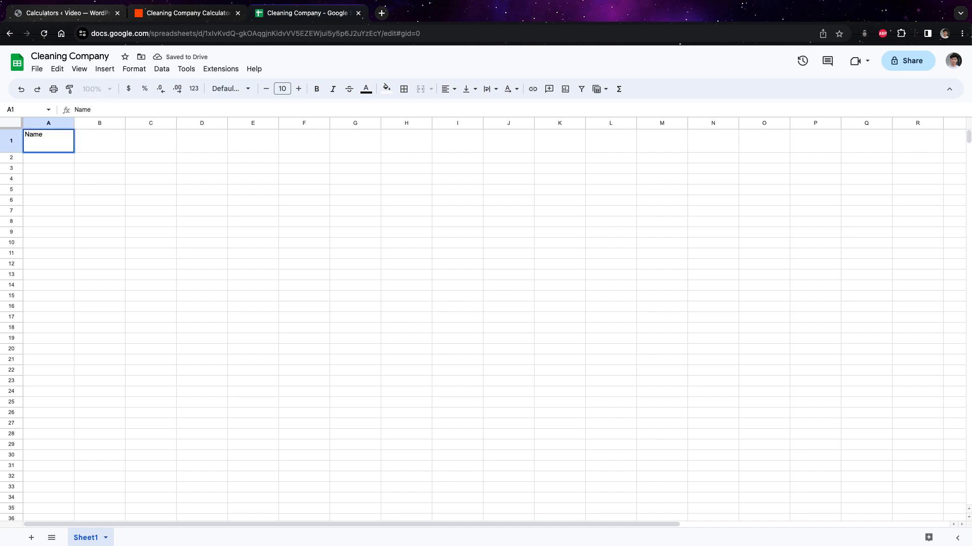
{"action": "left_click", "coordinate": [107, 148]}
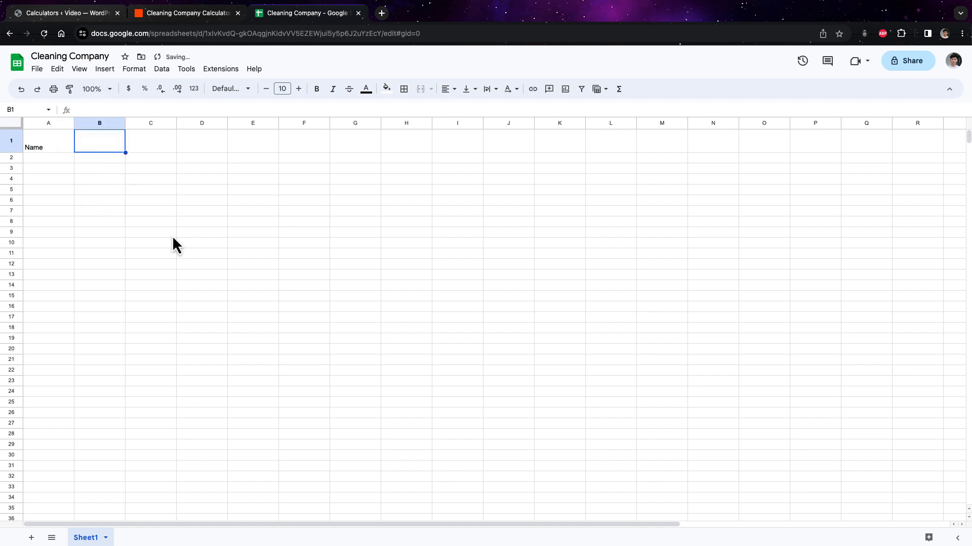
{"action": "type", "text": "Email"}
{"action": "key", "text": "Tab"}
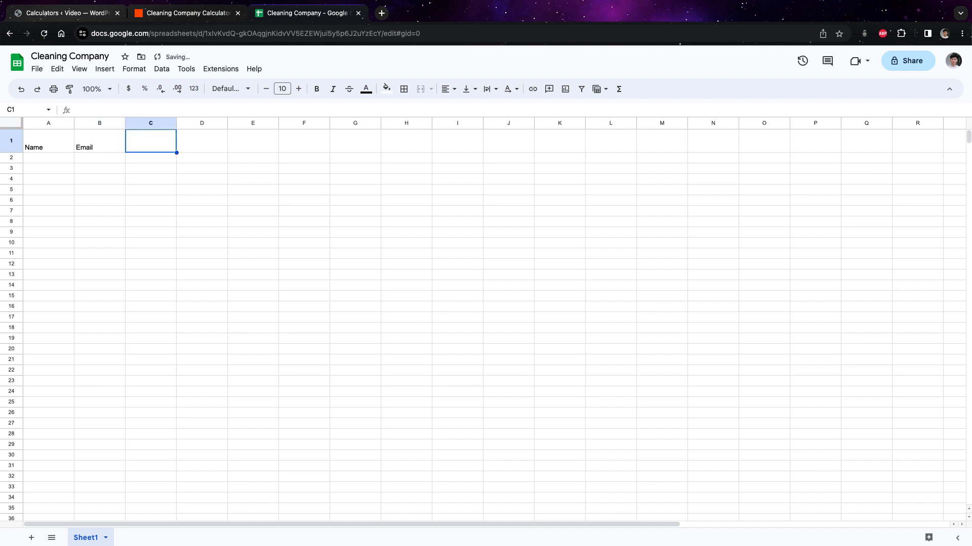
{"action": "type", "text": "Phone number"}
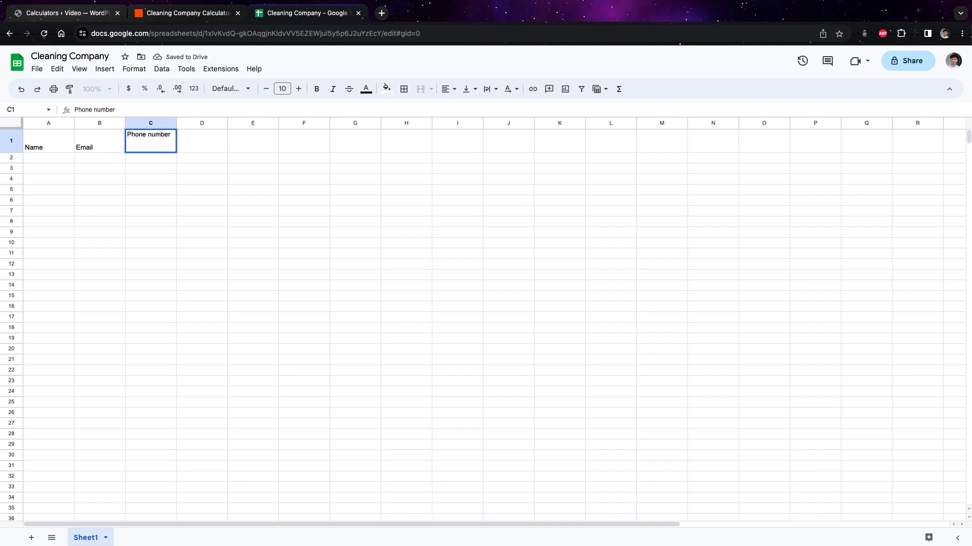
{"action": "key", "text": "Return"}
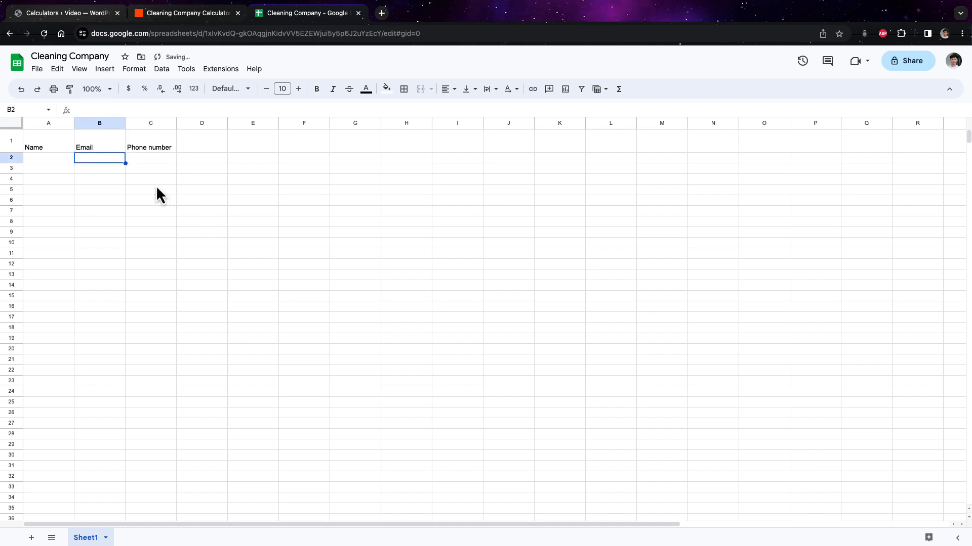
{"action": "left_click_drag", "start_coordinate": [202, 141], "coordinate": [691, 141]}
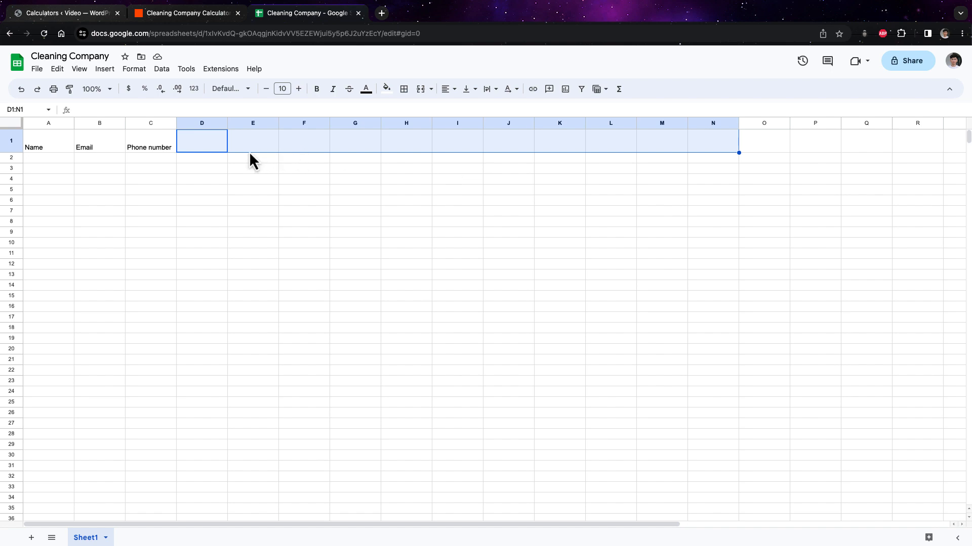
{"action": "left_click_drag", "start_coordinate": [311, 19], "coordinate": [190, 15]}
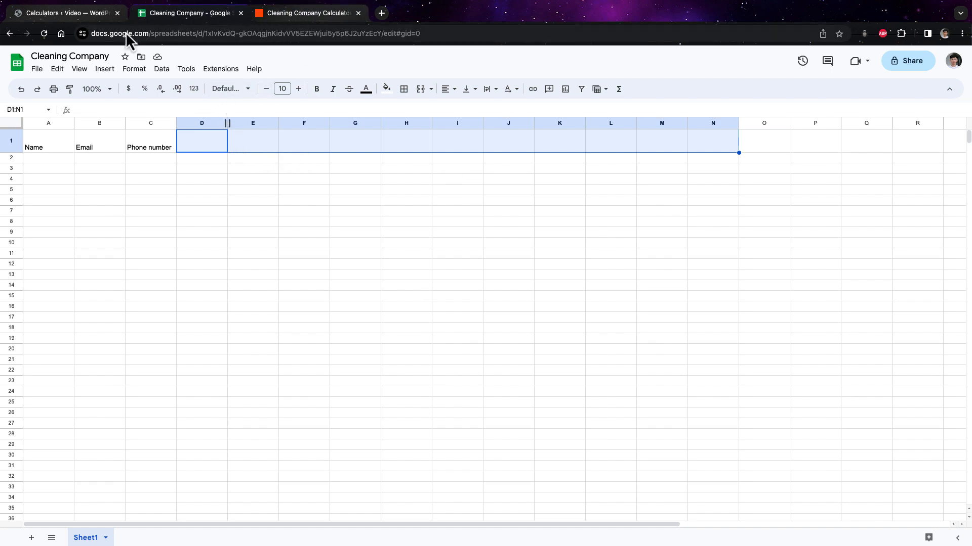
Copy the Place of Cleaning and Area field names from Cost Calculator into D1 and E1.
{"action": "left_click", "coordinate": [48, 19]}
{"action": "left_click", "coordinate": [207, 118]}
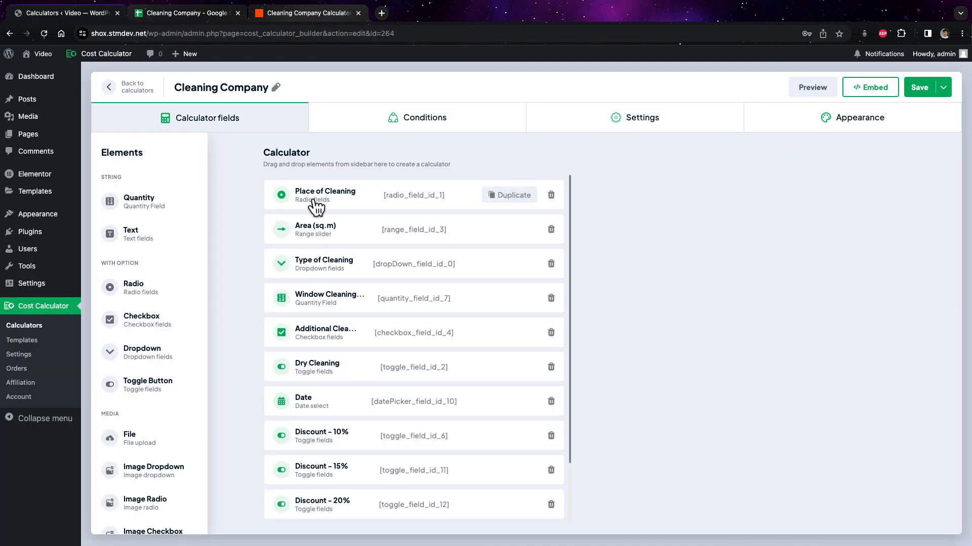
{"action": "left_click", "coordinate": [286, 202]}
{"action": "left_click_drag", "start_coordinate": [787, 180], "coordinate": [672, 177]}
{"action": "key", "text": "ctrl+c"}
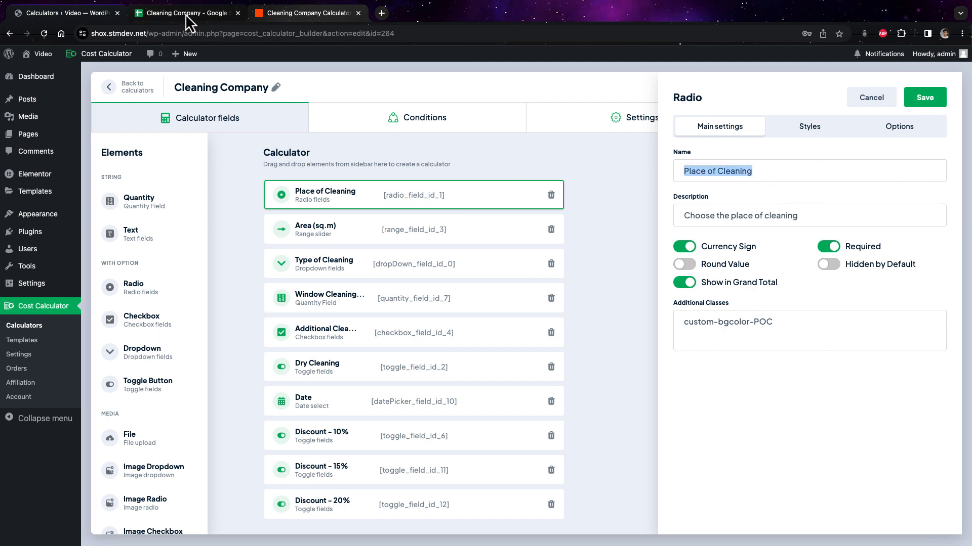
{"action": "scroll", "coordinate": [371, 395], "scroll_direction": "down", "scroll_amount": 2}
{"action": "scroll", "coordinate": [376, 471], "scroll_direction": "up", "scroll_amount": 2}
{"action": "left_click", "coordinate": [162, 14]}
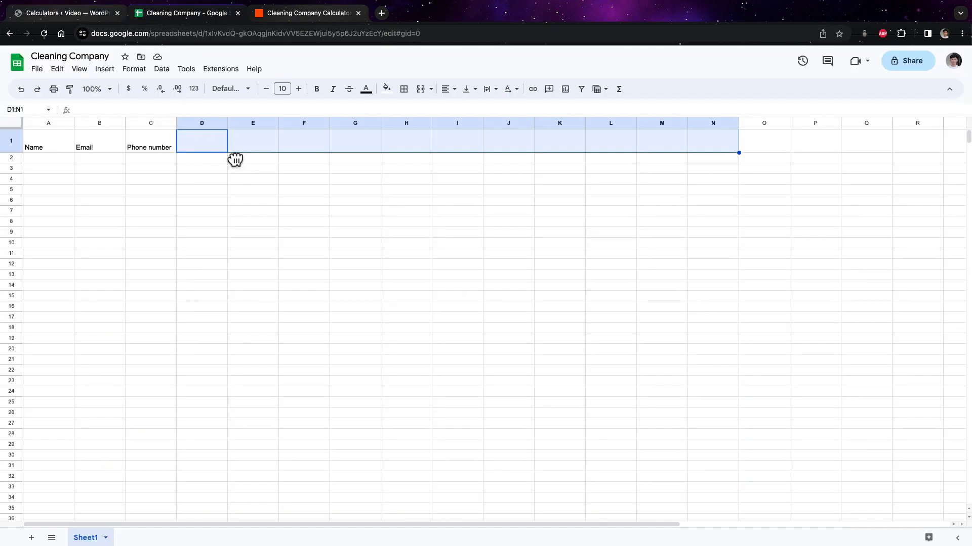
{"action": "left_click", "coordinate": [213, 146]}
{"action": "key", "text": "ctrl+v"}
{"action": "left_click", "coordinate": [235, 190]}
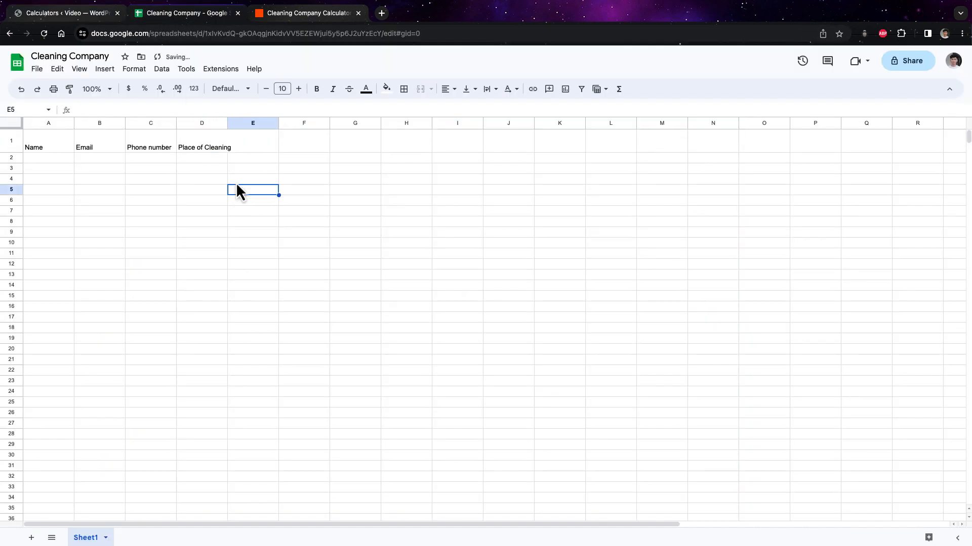
{"action": "left_click", "coordinate": [82, 14]}
{"action": "left_click", "coordinate": [360, 237]}
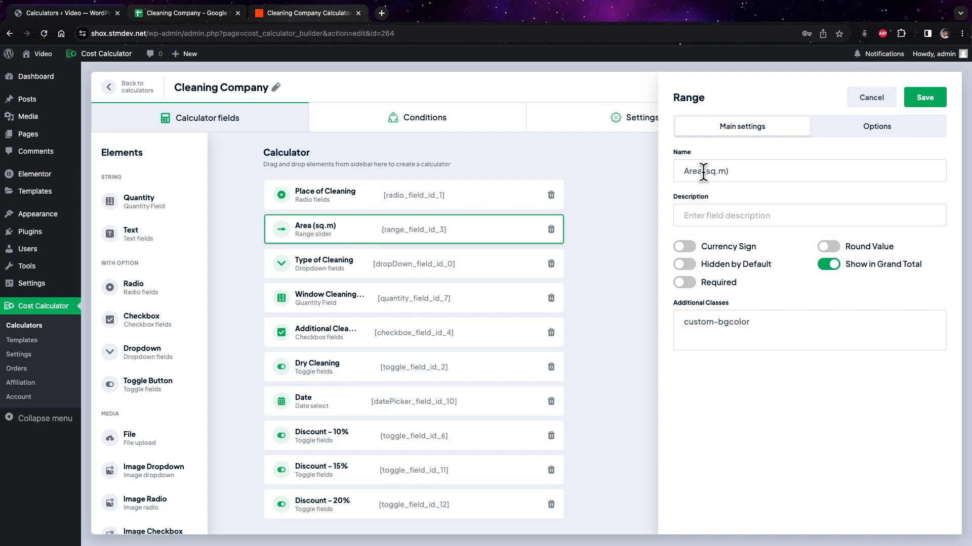
{"action": "left_click", "coordinate": [208, 14]}
{"action": "left_click", "coordinate": [253, 142]}
{"action": "type", "text": "Area"}
Copy the Type of Cleaning and Window Cleaning field names into F1 and G1.
{"action": "left_click", "coordinate": [82, 14]}
{"action": "left_click", "coordinate": [360, 264]}
{"action": "triple_click", "coordinate": [723, 170]}
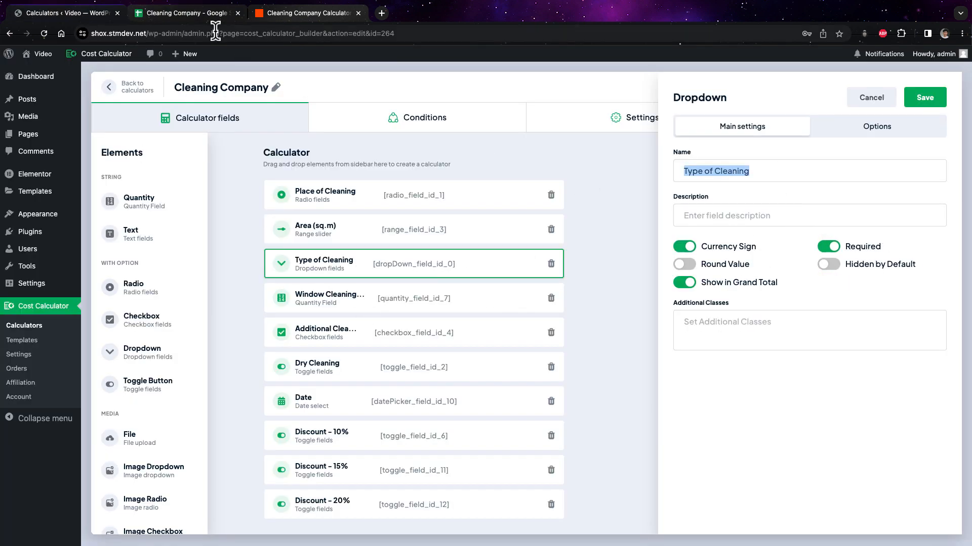
{"action": "left_click", "coordinate": [209, 14]}
{"action": "left_click", "coordinate": [303, 143]}
{"action": "key", "text": "ctrl+shift+Tab"}
{"action": "left_click", "coordinate": [314, 298]}
{"action": "left_click_drag", "start_coordinate": [753, 141], "coordinate": [683, 141]}
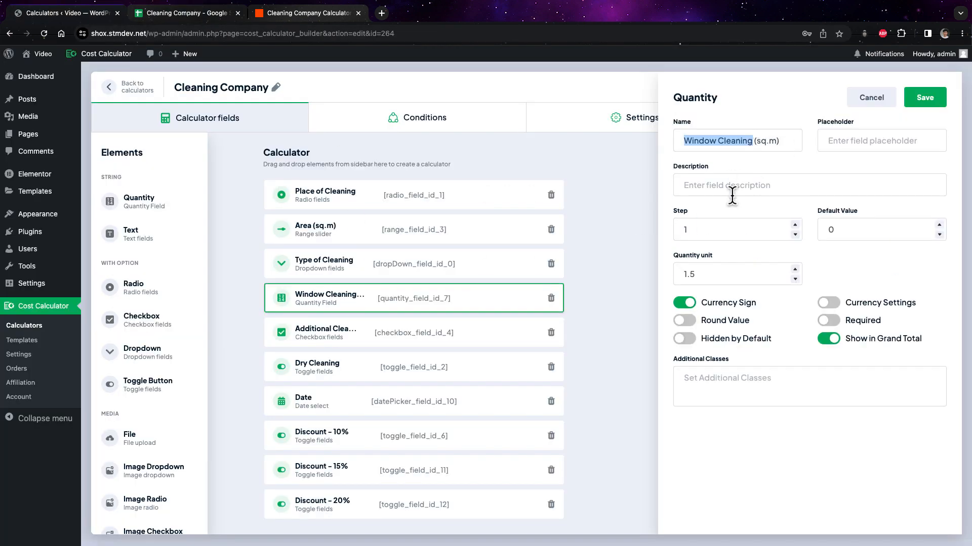
{"action": "key", "text": "ctrl+c"}
{"action": "left_click", "coordinate": [187, 13]}
{"action": "left_click", "coordinate": [357, 144]}
{"action": "key", "text": "ctrl+v"}
Copy the Additional Cleaning and Dry Cleaning field names into H1 and I1.
{"action": "left_click", "coordinate": [32, 14]}
{"action": "left_click", "coordinate": [314, 333]}
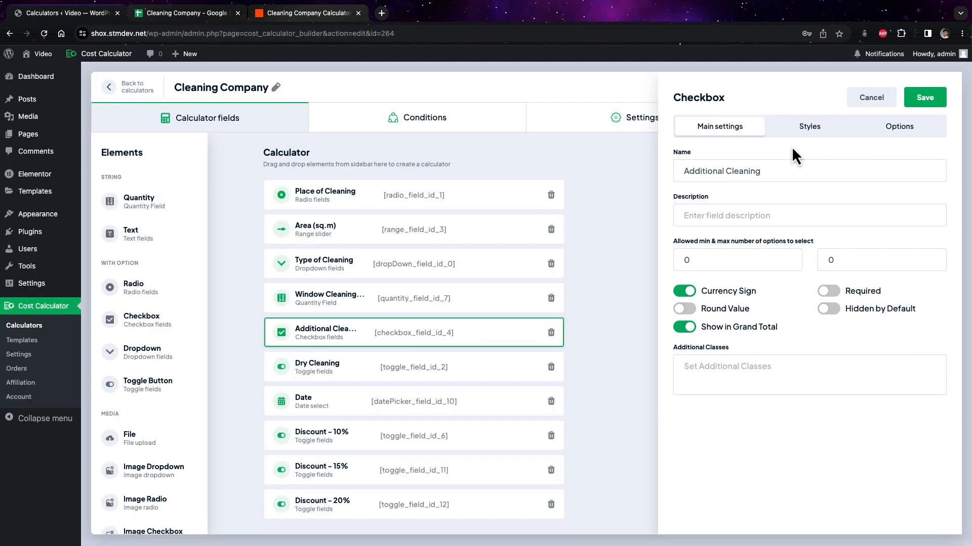
{"action": "left_click_drag", "start_coordinate": [762, 171], "coordinate": [673, 168]}
{"action": "key", "text": "ctrl+c"}
{"action": "left_click", "coordinate": [202, 14]}
{"action": "left_click", "coordinate": [399, 142]}
{"action": "key", "text": "ctrl+v"}
{"action": "left_click", "coordinate": [82, 14]}
{"action": "left_click", "coordinate": [394, 374]}
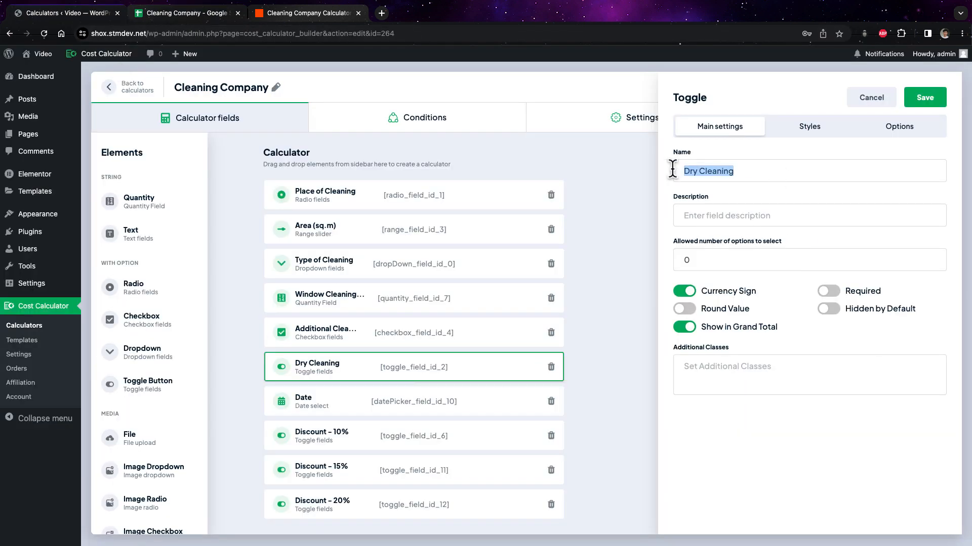
{"action": "left_click", "coordinate": [203, 14]}
{"action": "left_click", "coordinate": [457, 147]}
{"action": "key", "text": "ctrl+v"}
{"action": "key", "text": "ctrl+Tab"}
Copy the Date field name from Cost Calculator into J1.
{"action": "left_click", "coordinate": [314, 397]}
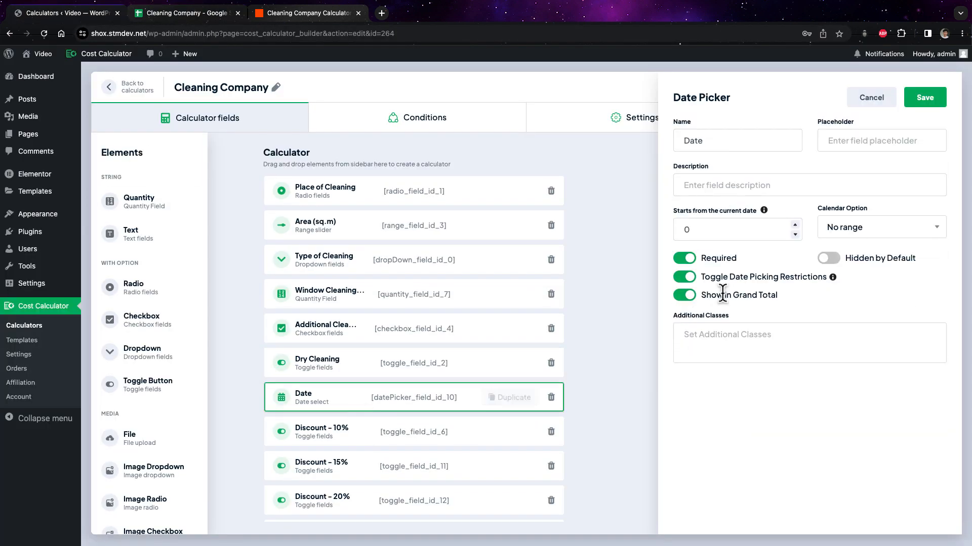
{"action": "left_click_drag", "start_coordinate": [723, 140], "coordinate": [675, 142]}
{"action": "key", "text": "ctrl+c"}
{"action": "left_click", "coordinate": [187, 13]}
{"action": "left_click", "coordinate": [496, 147]}
{"action": "key", "text": "ctrl+v"}
{"action": "key", "text": "ctrl+Tab"}
{"action": "scroll", "coordinate": [334, 455], "scroll_direction": "down", "scroll_amount": 1}
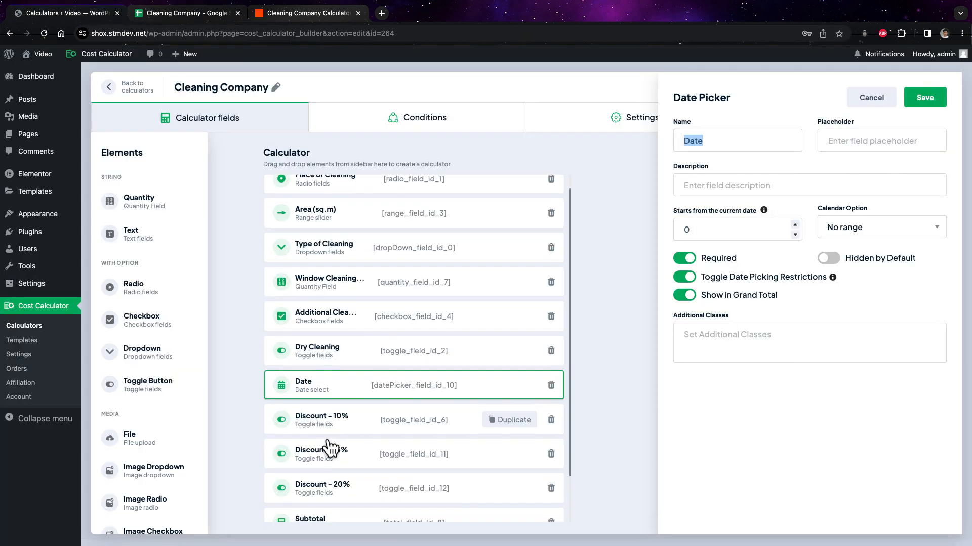
{"action": "scroll", "coordinate": [338, 480], "scroll_direction": "down", "scroll_amount": 1}
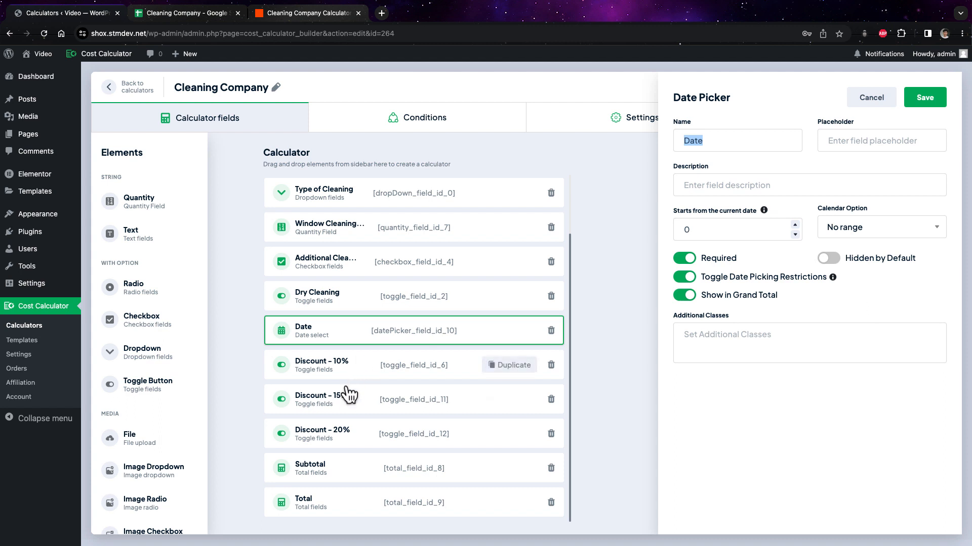
{"action": "left_click", "coordinate": [165, 15]}
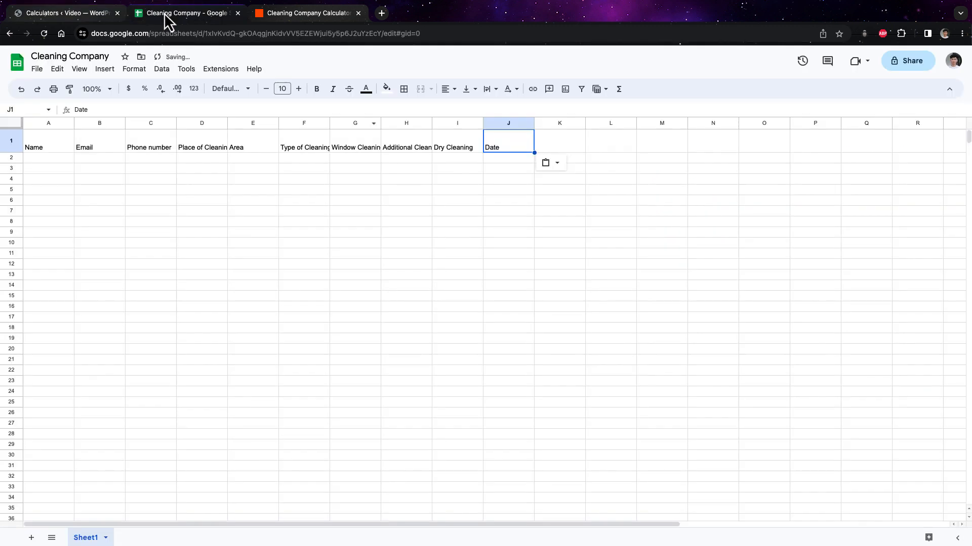
Type Discount in K1 and paste the Subtotal field name into L1.
{"action": "left_click", "coordinate": [581, 147]}
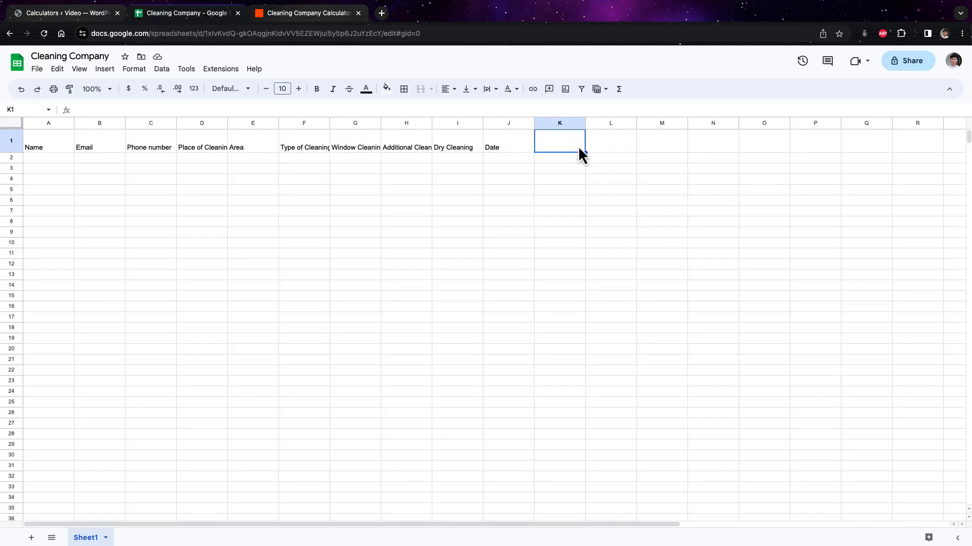
{"action": "type", "text": "Discount"}
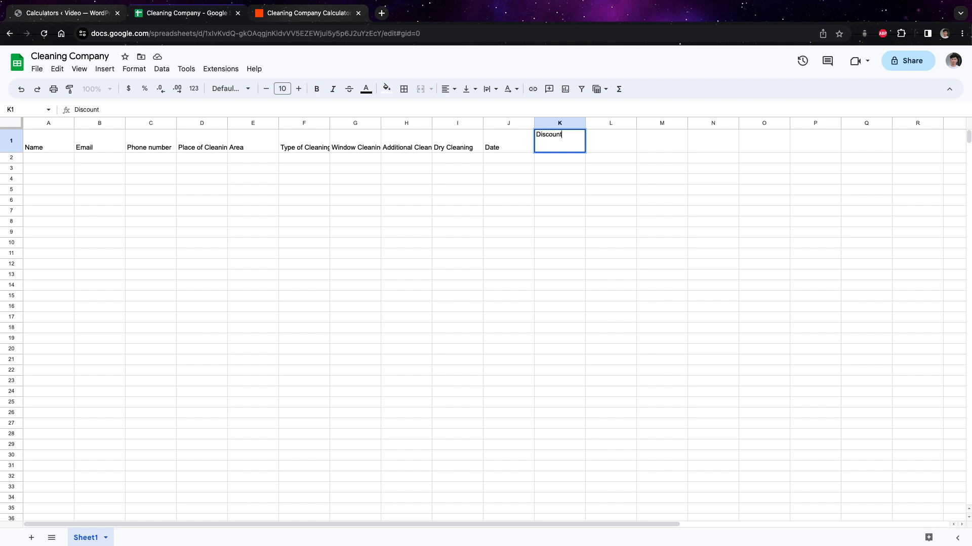
{"action": "left_click", "coordinate": [556, 179]}
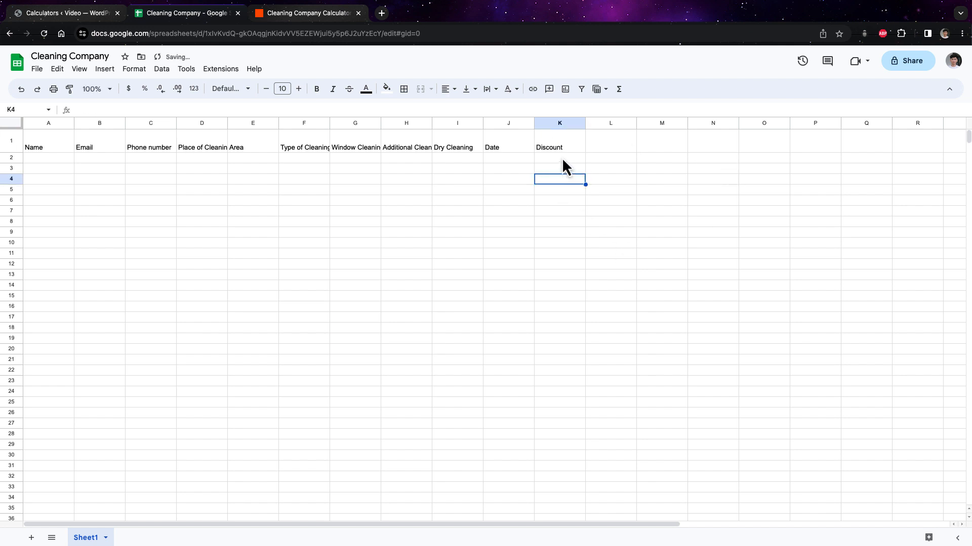
{"action": "left_click", "coordinate": [68, 14]}
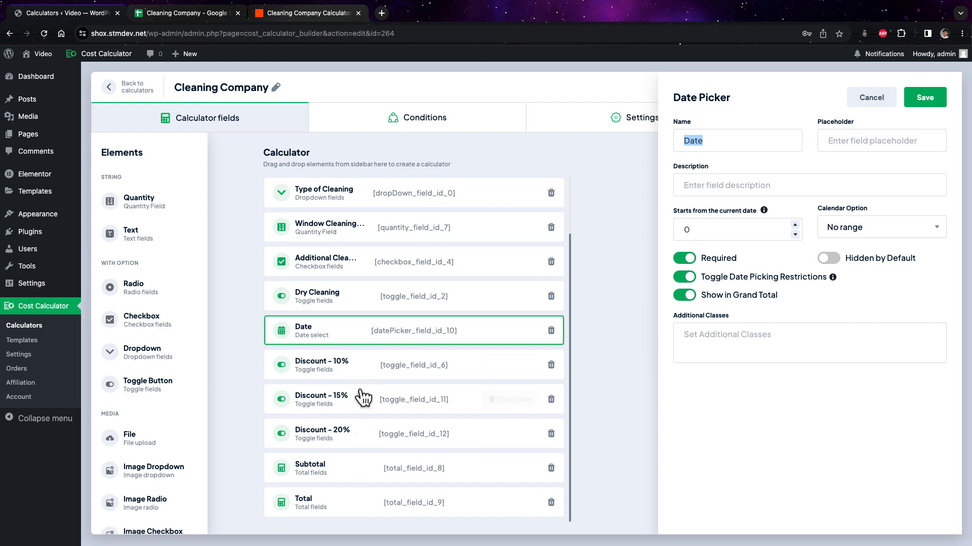
{"action": "left_click", "coordinate": [338, 479]}
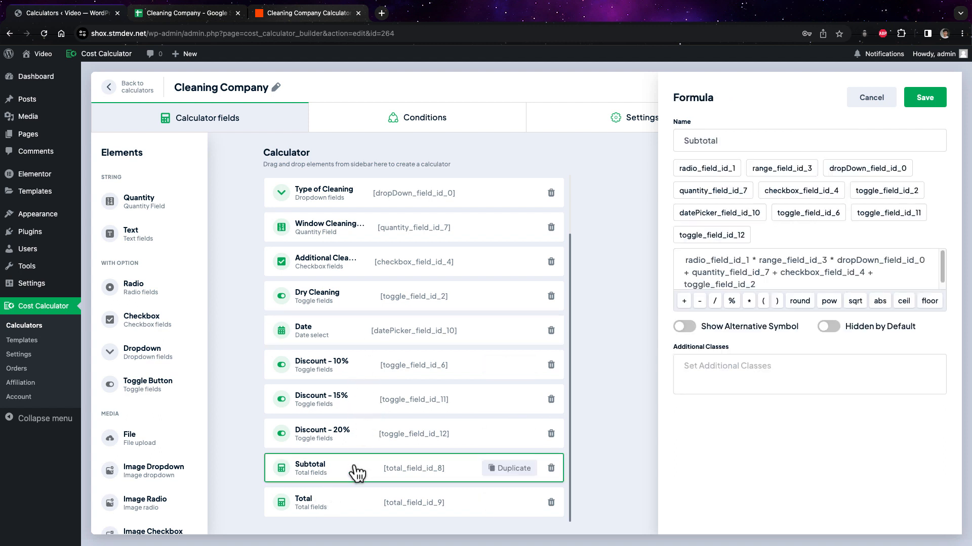
{"action": "left_click", "coordinate": [187, 14]}
{"action": "left_click", "coordinate": [613, 145]}
{"action": "key", "text": "ctrl+v"}
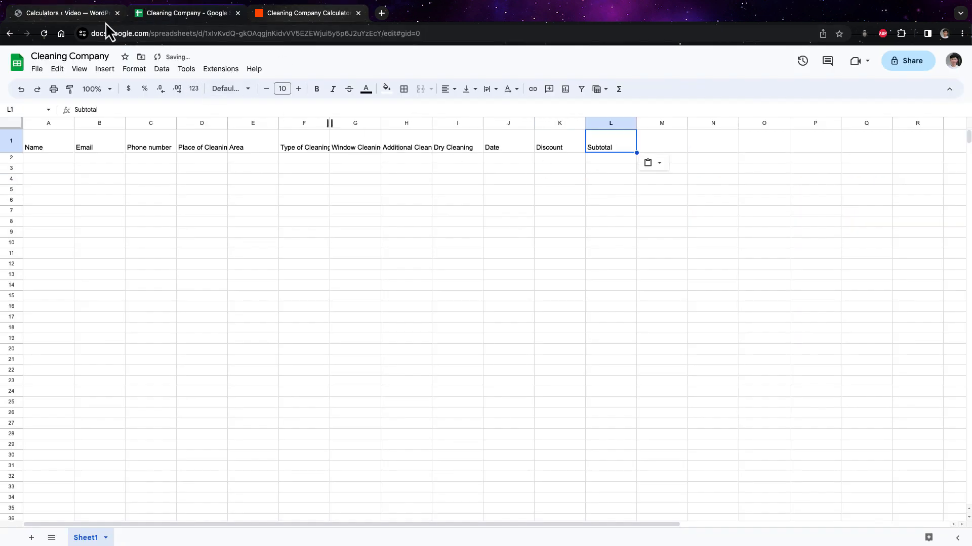
Paste the Total field name into M1, then select the header row A1:M1.
{"action": "key", "text": "ctrl+Tab"}
{"action": "left_click", "coordinate": [402, 504]}
{"action": "left_click_drag", "start_coordinate": [730, 136], "coordinate": [645, 152]}
{"action": "left_click", "coordinate": [147, 14]}
{"action": "left_click", "coordinate": [667, 147]}
{"action": "key", "text": "ctrl+v"}
{"action": "left_click", "coordinate": [663, 276]}
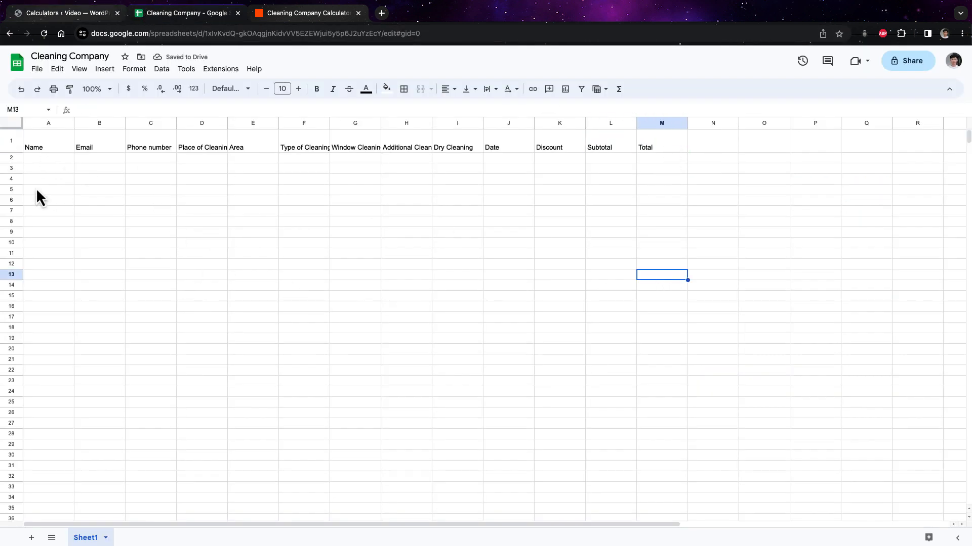
{"action": "left_click_drag", "start_coordinate": [42, 148], "coordinate": [654, 146]}
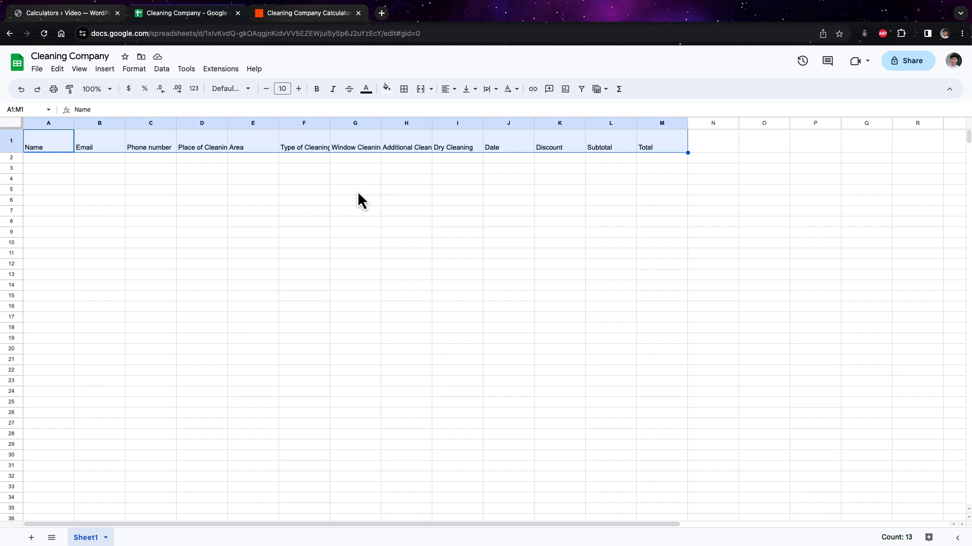
Format A1:M1 with white text, dark green fill, center horizontal and middle vertical alignment.
{"action": "left_click", "coordinate": [368, 91]}
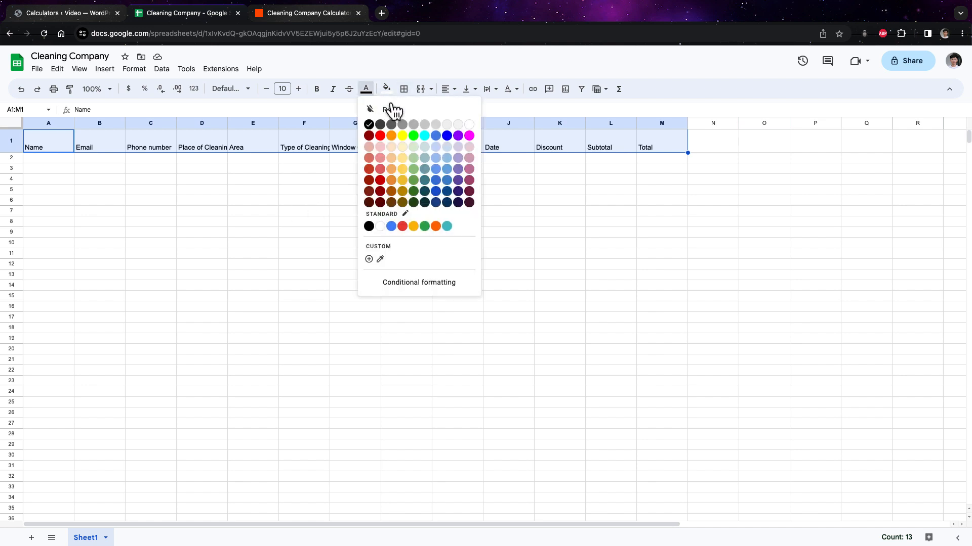
{"action": "left_click", "coordinate": [469, 125]}
{"action": "left_click", "coordinate": [386, 89]}
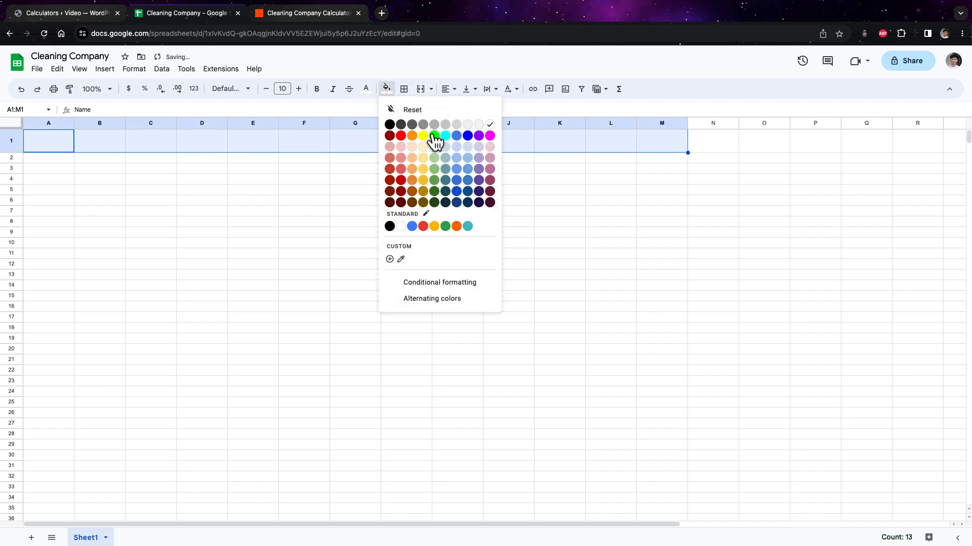
{"action": "left_click", "coordinate": [434, 180]}
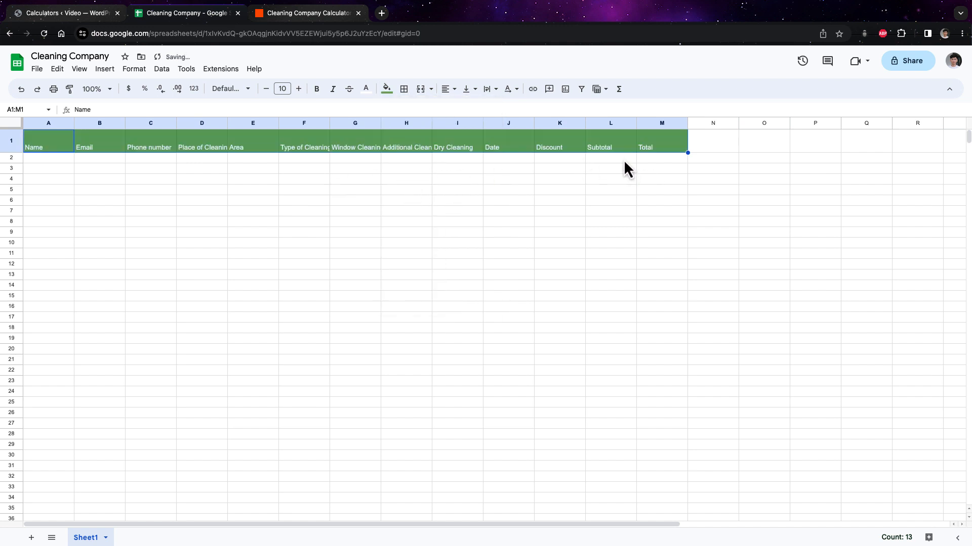
{"action": "left_click", "coordinate": [452, 90]}
{"action": "left_click", "coordinate": [464, 107]}
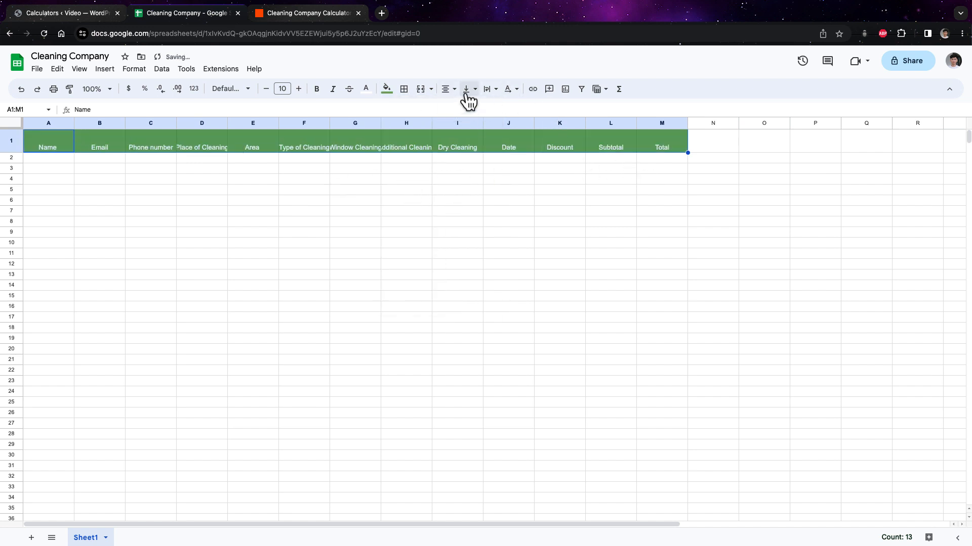
{"action": "left_click", "coordinate": [466, 91]}
{"action": "left_click", "coordinate": [479, 107]}
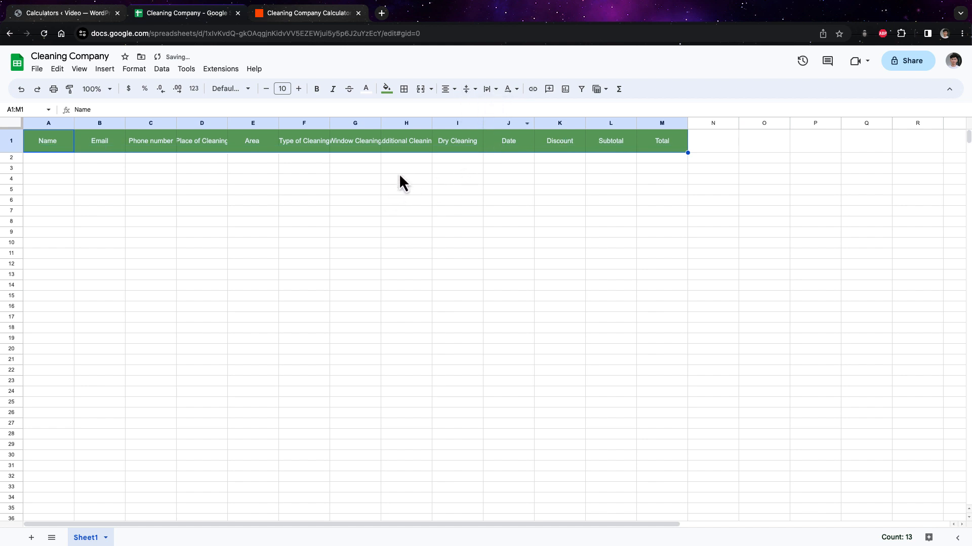
Widen the Additional Cleaning column H.
{"action": "left_click", "coordinate": [84, 171]}
{"action": "left_click_drag", "start_coordinate": [48, 123], "coordinate": [619, 125]}
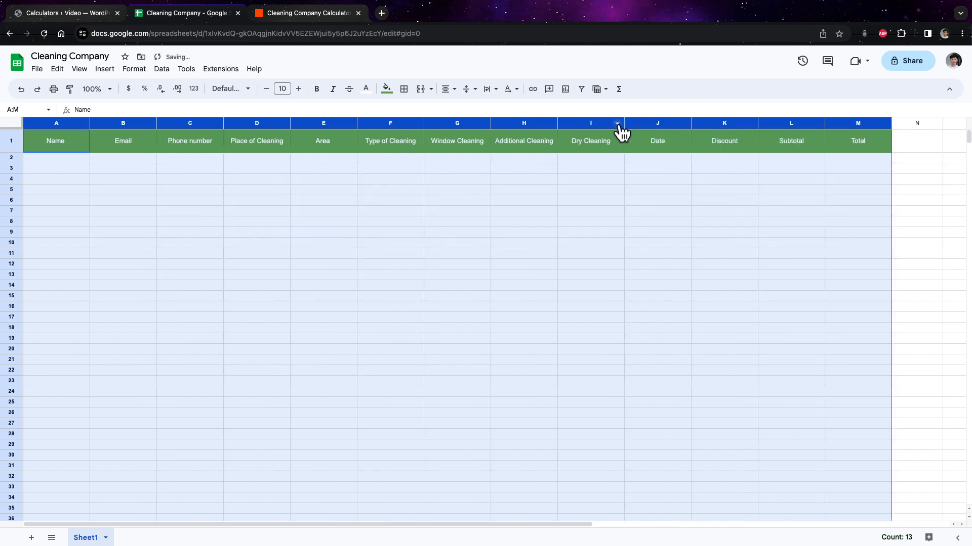
{"action": "left_click", "coordinate": [606, 200]}
{"action": "left_click_drag", "start_coordinate": [555, 123], "coordinate": [596, 124]}
{"action": "left_click", "coordinate": [597, 124]}
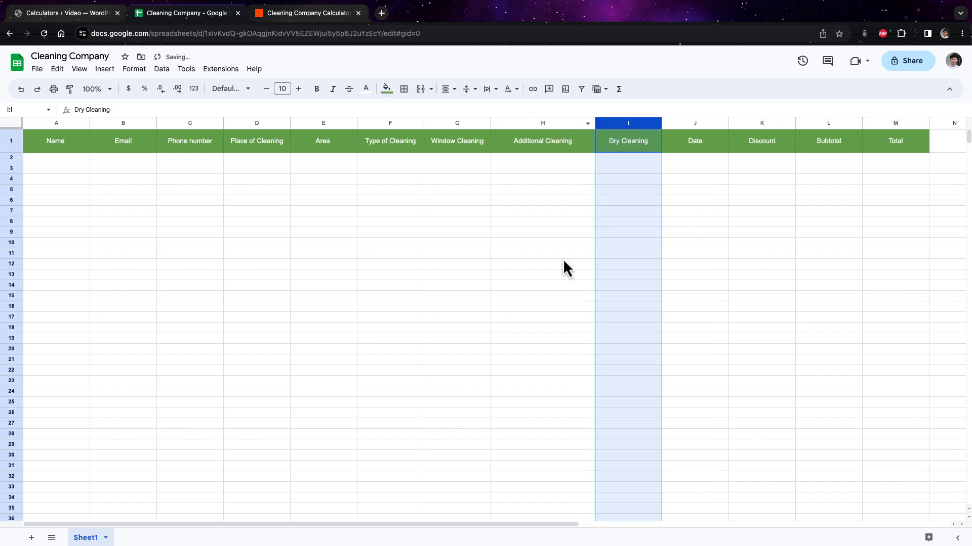
{"action": "left_click", "coordinate": [563, 284]}
Narrow Discount, Subtotal and Total to equal widths, and widen the Name and Email columns.
{"action": "left_click_drag", "start_coordinate": [895, 124], "coordinate": [853, 127]}
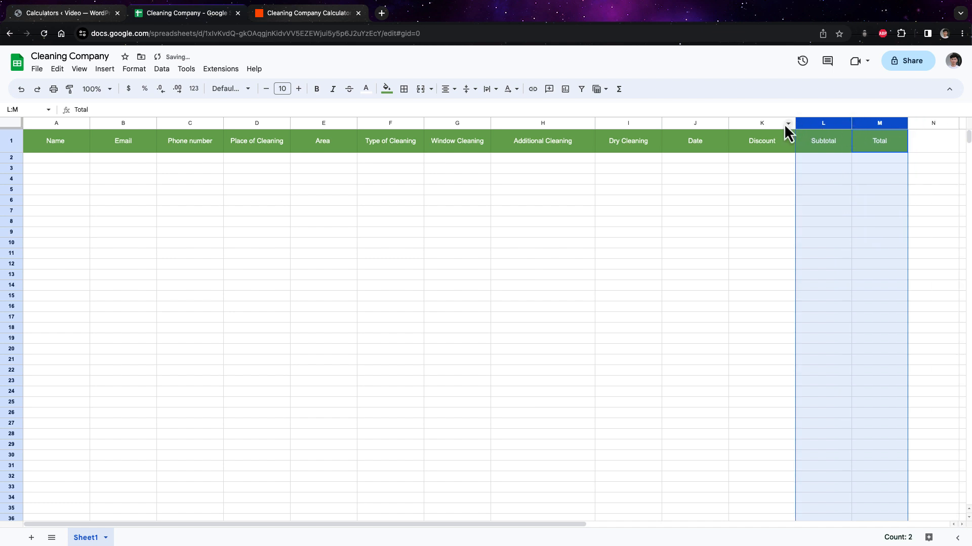
{"action": "left_click_drag", "start_coordinate": [784, 123], "coordinate": [870, 127]}
{"action": "left_click_drag", "start_coordinate": [795, 123], "coordinate": [794, 123]}
{"action": "left_click_drag", "start_coordinate": [859, 123], "coordinate": [819, 124]}
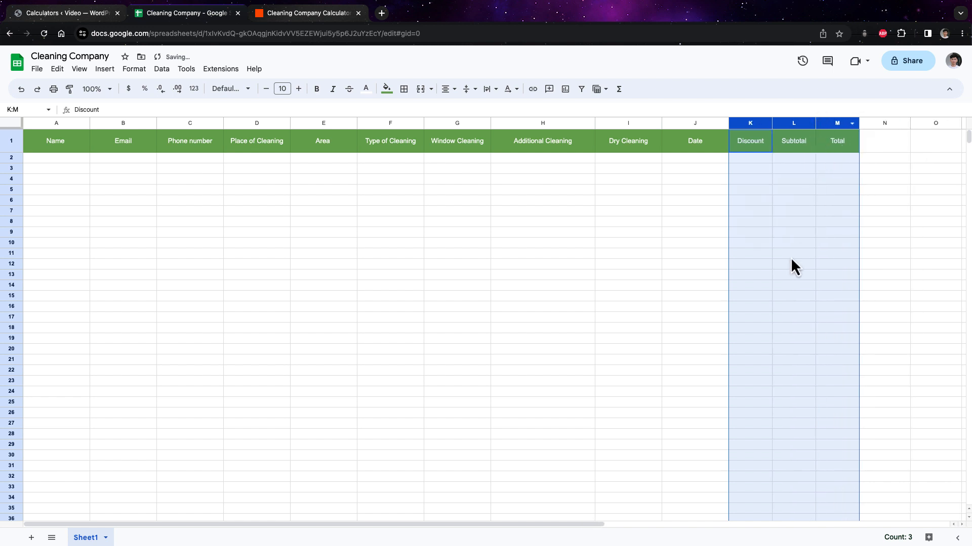
{"action": "left_click", "coordinate": [791, 256]}
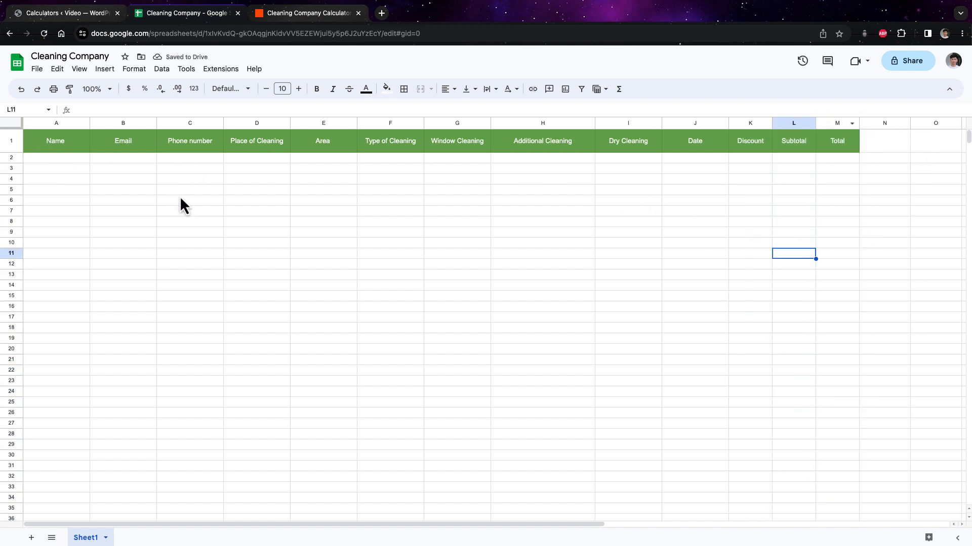
{"action": "left_click_drag", "start_coordinate": [90, 120], "coordinate": [99, 121]}
{"action": "left_click_drag", "start_coordinate": [166, 119], "coordinate": [185, 120]}
Freeze the Cleaning Company header row with View > Freeze > 1 row.
{"action": "left_click", "coordinate": [459, 262]}
{"action": "scroll", "coordinate": [308, 213], "scroll_direction": "down", "scroll_amount": 5}
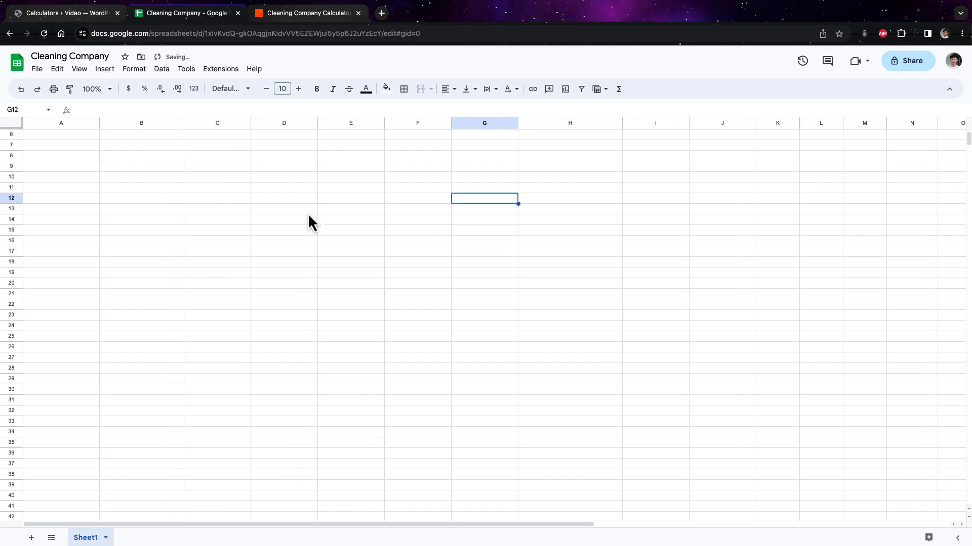
{"action": "scroll", "coordinate": [310, 263], "scroll_direction": "up", "scroll_amount": 10}
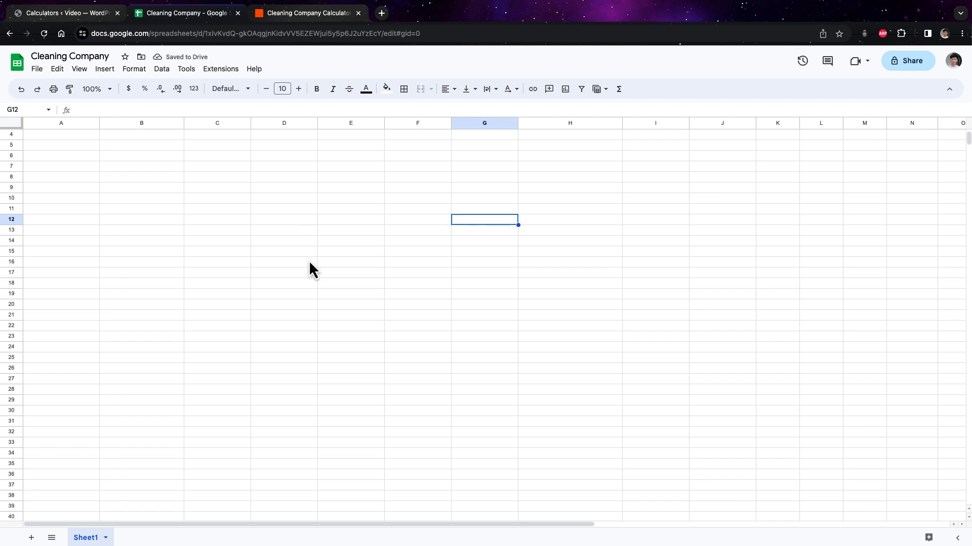
{"action": "left_click", "coordinate": [18, 143]}
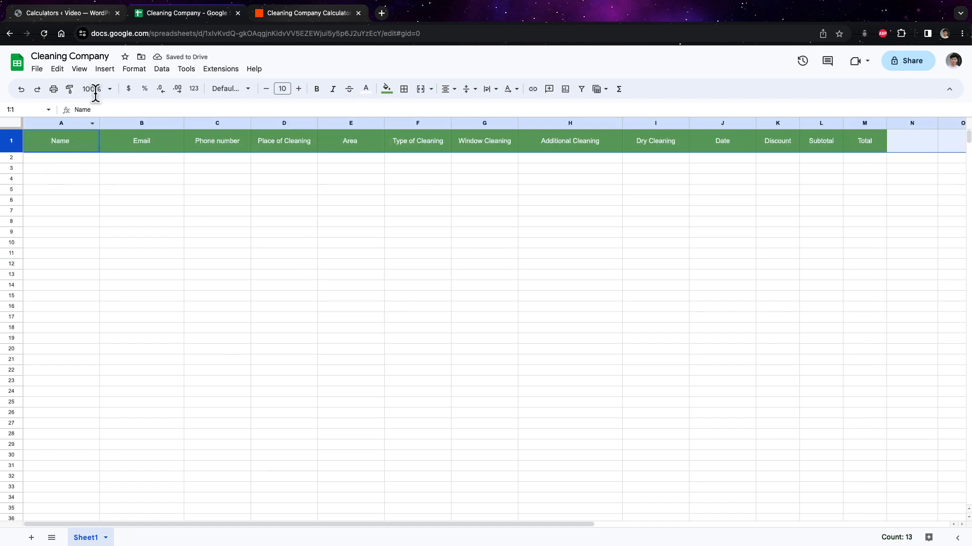
{"action": "left_click", "coordinate": [80, 70]}
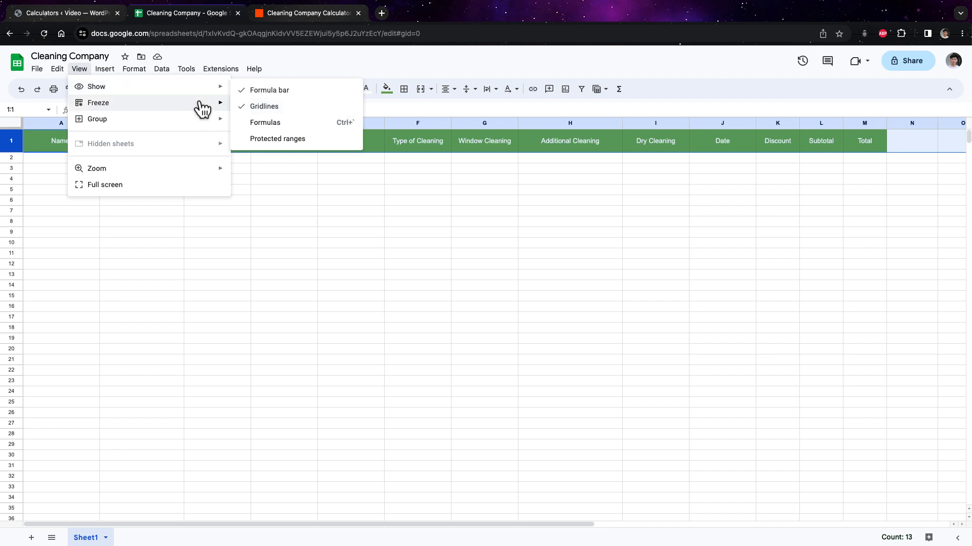
{"action": "mouse_move", "coordinate": [202, 104]}
{"action": "left_click", "coordinate": [290, 124]}
{"action": "scroll", "coordinate": [277, 223], "scroll_direction": "down", "scroll_amount": 2}
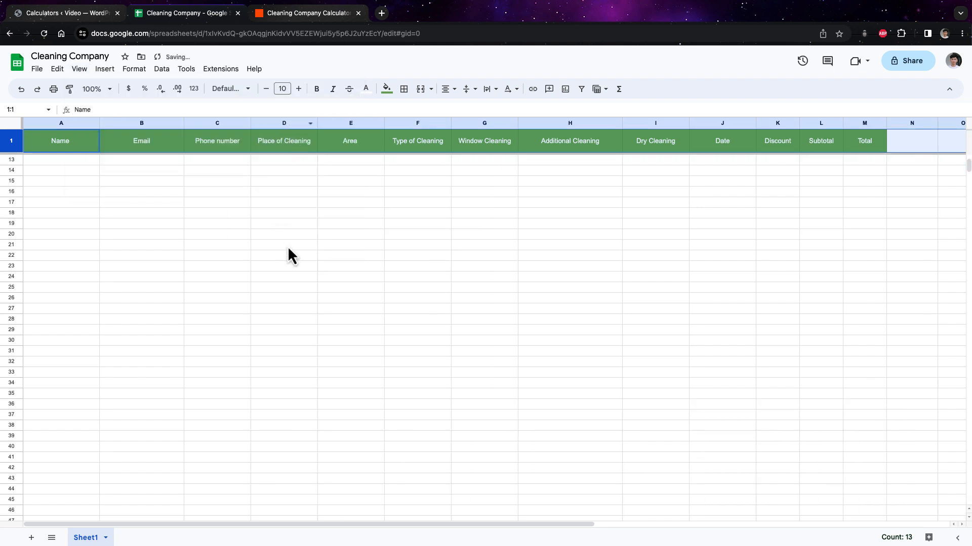
{"action": "left_click", "coordinate": [288, 247]}
{"action": "scroll", "coordinate": [288, 247], "scroll_direction": "down", "scroll_amount": 5}
{"action": "scroll", "coordinate": [289, 248], "scroll_direction": "up", "scroll_amount": 7}
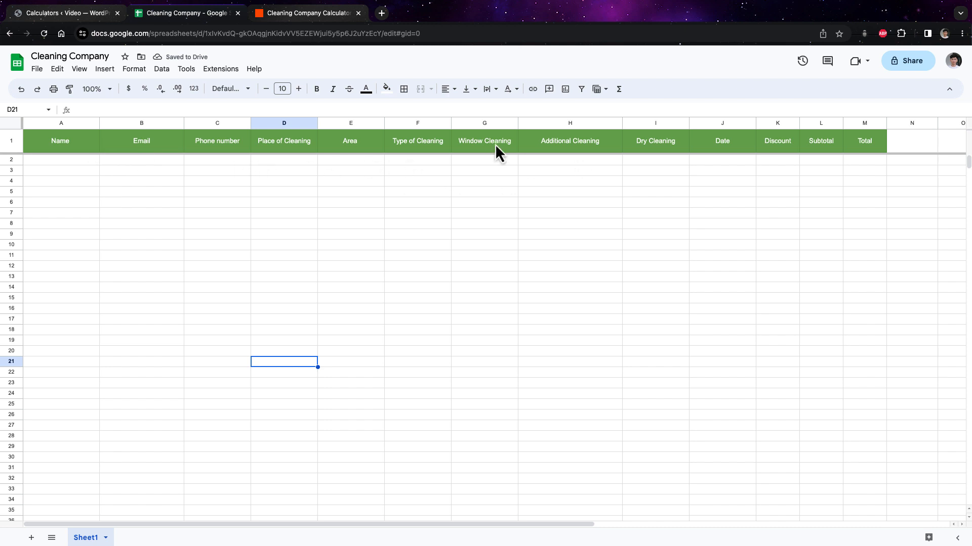
{"action": "left_click", "coordinate": [286, 20]}
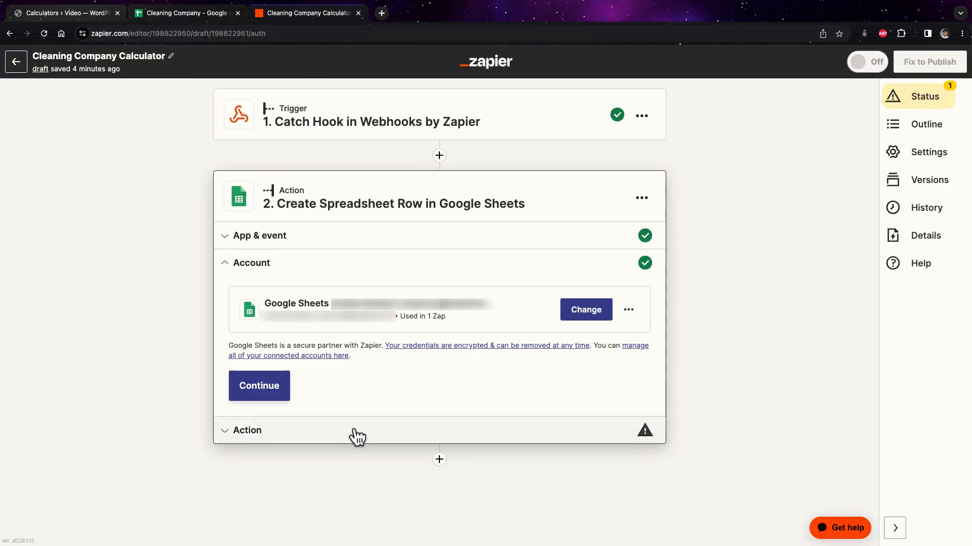
Continue to the Create Spreadsheet Row settings and choose My Google Drive as the drive.
{"action": "left_click", "coordinate": [263, 396]}
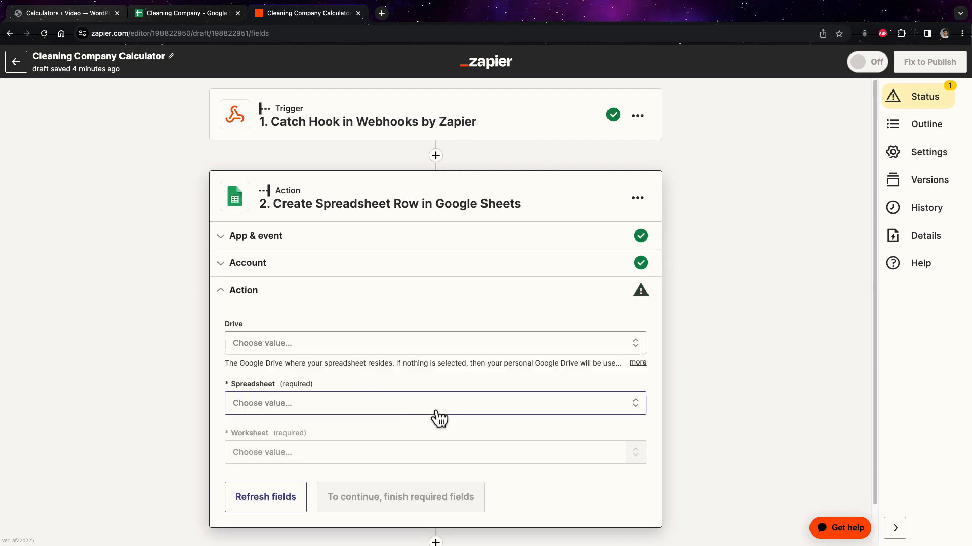
{"action": "scroll", "coordinate": [442, 381], "scroll_direction": "down", "scroll_amount": 1}
{"action": "scroll", "coordinate": [441, 380], "scroll_direction": "down", "scroll_amount": 1}
{"action": "left_click", "coordinate": [282, 320]}
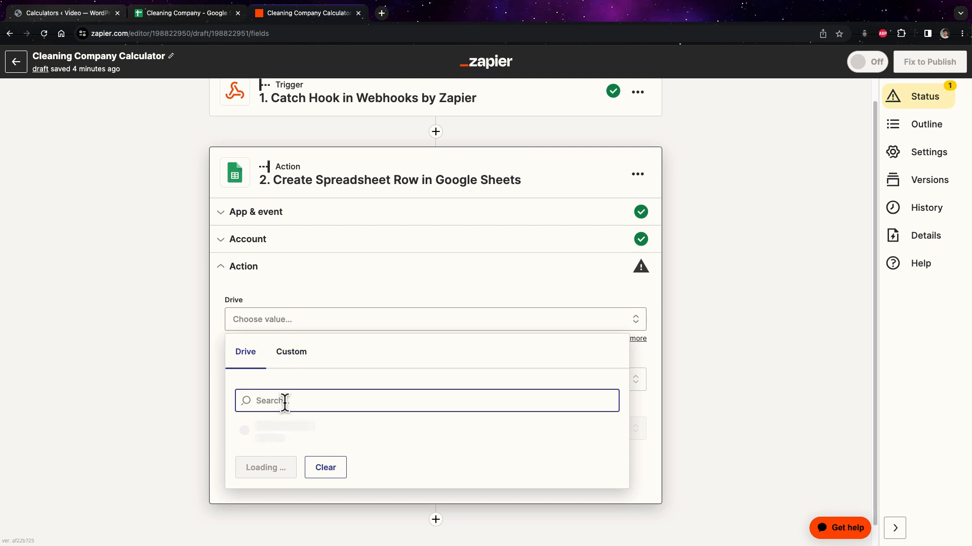
{"action": "left_click", "coordinate": [329, 434]}
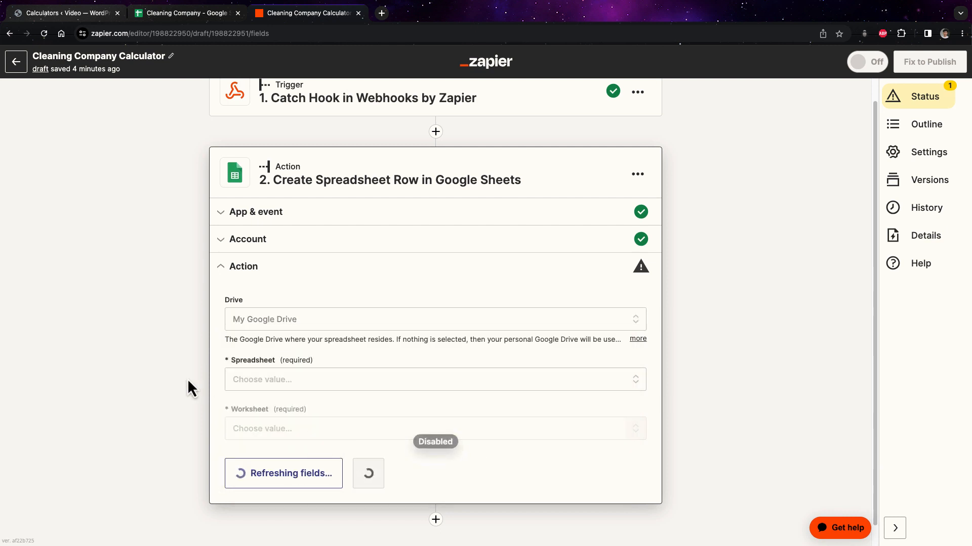
Set the Spreadsheet to Cleaning Company and the Worksheet to Sheet1.
{"action": "scroll", "coordinate": [166, 362], "scroll_direction": "down", "scroll_amount": 1}
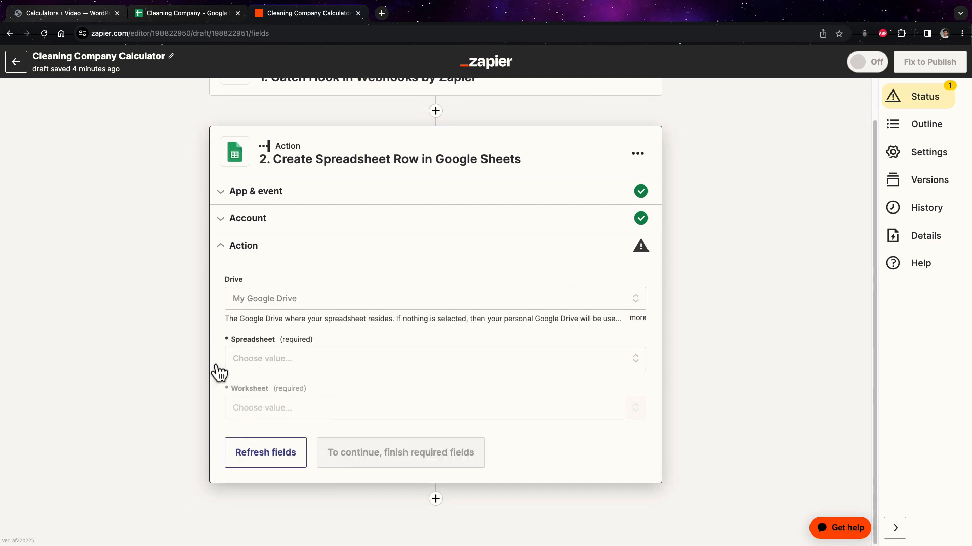
{"action": "left_click", "coordinate": [334, 365]}
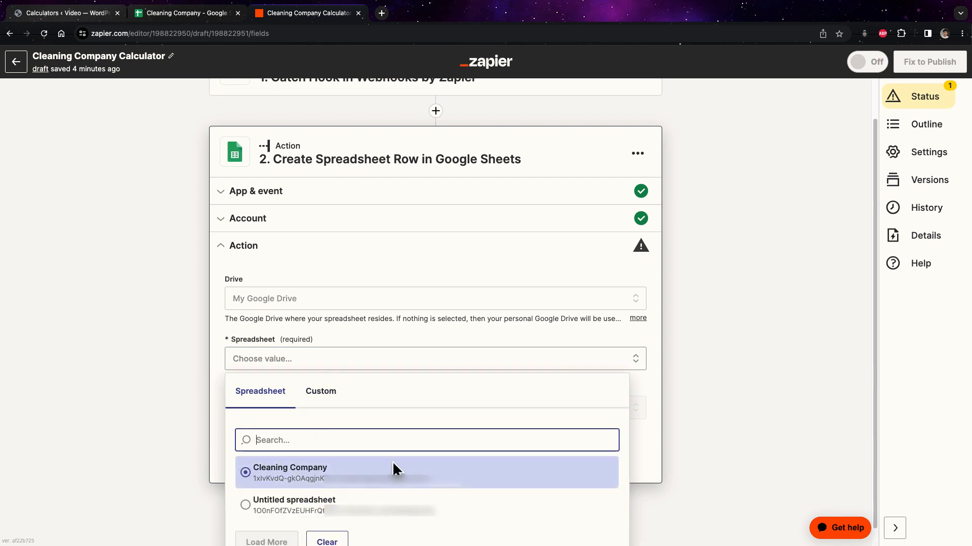
{"action": "scroll", "coordinate": [344, 425], "scroll_direction": "down", "scroll_amount": 1}
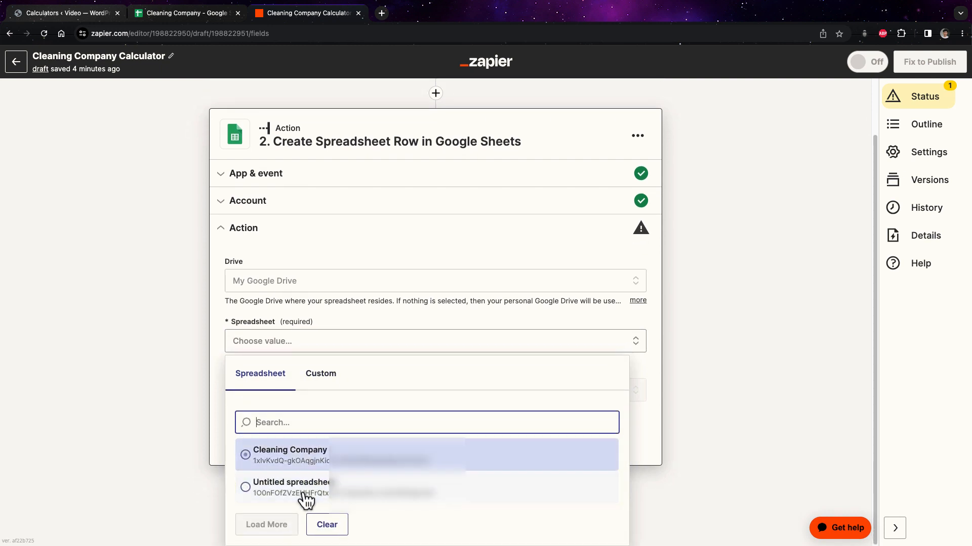
{"action": "left_click", "coordinate": [290, 462]}
{"action": "left_click", "coordinate": [195, 42]}
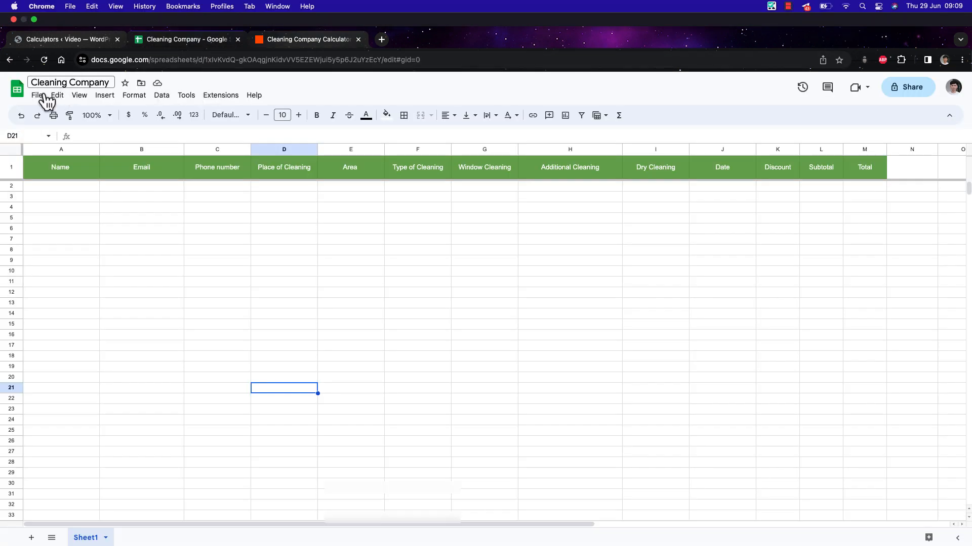
{"action": "left_click", "coordinate": [278, 14]}
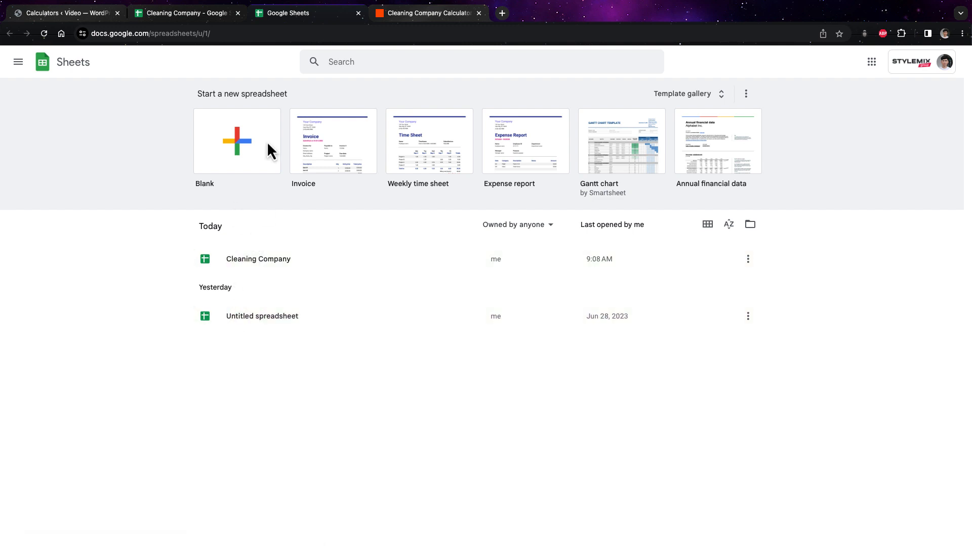
{"action": "left_click", "coordinate": [446, 16]}
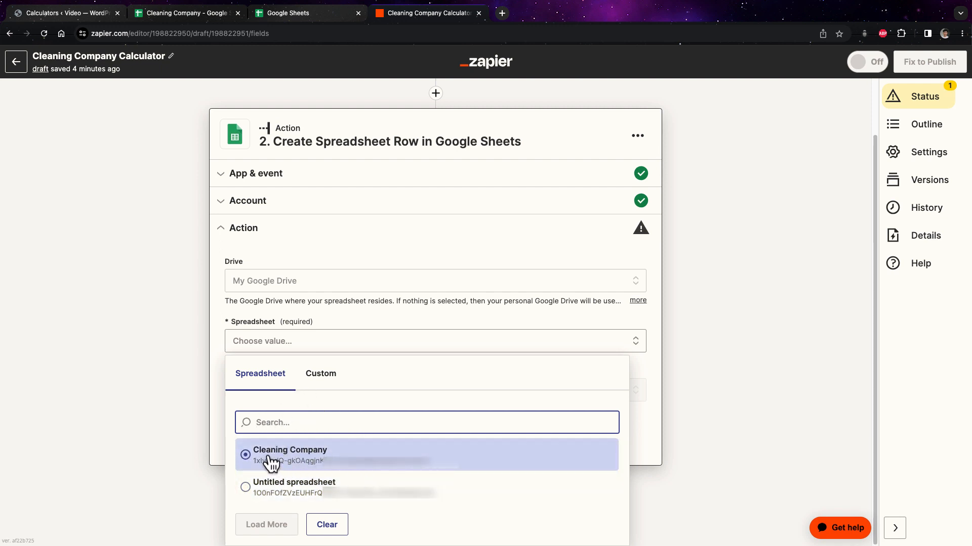
{"action": "left_click", "coordinate": [321, 458]}
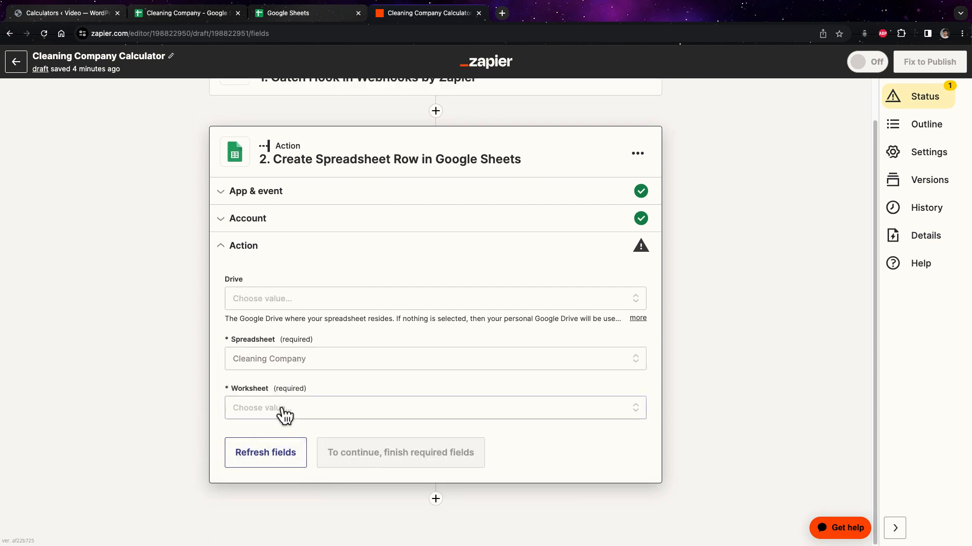
{"action": "left_click", "coordinate": [308, 411]}
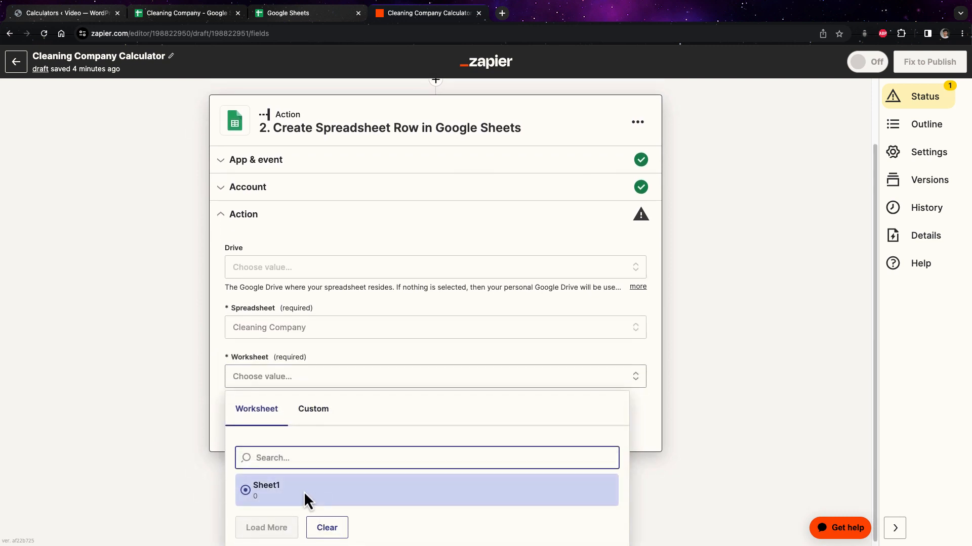
{"action": "left_click", "coordinate": [304, 491]}
{"action": "left_click", "coordinate": [305, 15]}
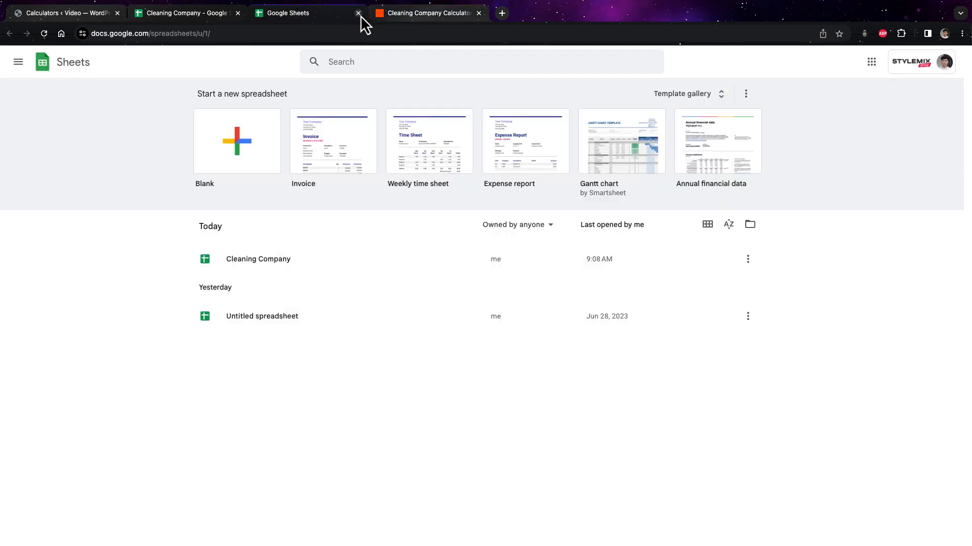
Close the Sheets home tab and add two blank sheets to Cleaning Company.
{"action": "left_click", "coordinate": [359, 12]}
{"action": "left_click", "coordinate": [223, 14]}
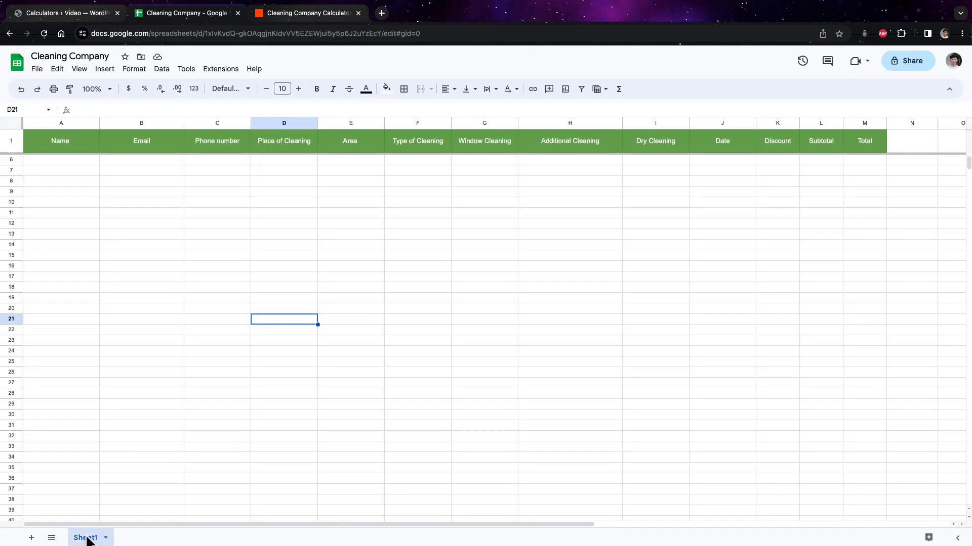
{"action": "left_click", "coordinate": [31, 538]}
{"action": "left_click", "coordinate": [31, 538]}
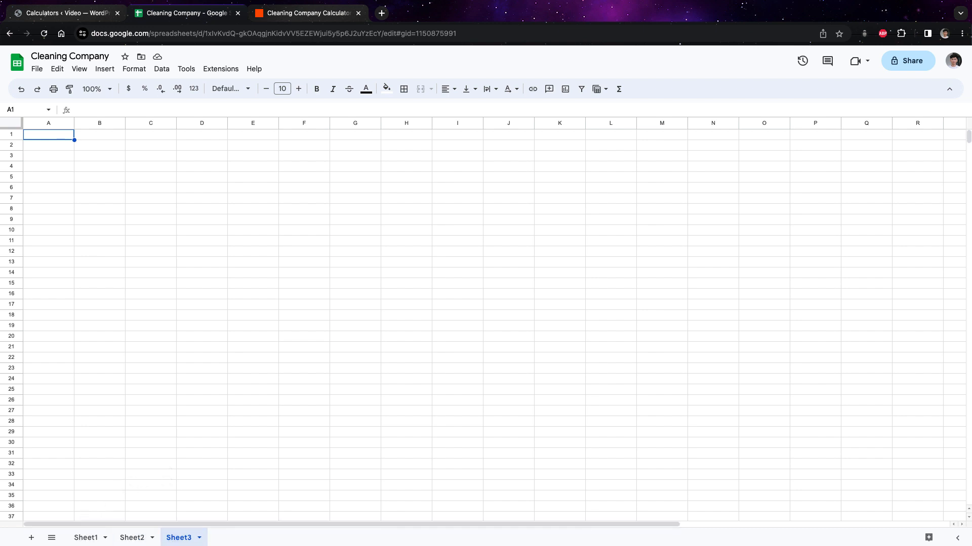
Delete Sheet3 and Sheet2 so only Sheet1 remains.
{"action": "left_click", "coordinate": [197, 539]}
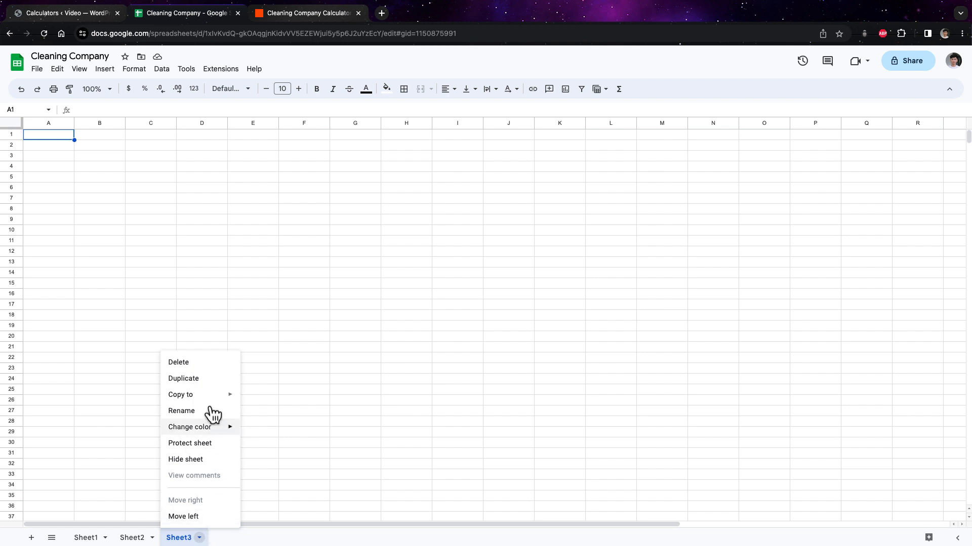
{"action": "left_click", "coordinate": [205, 362]}
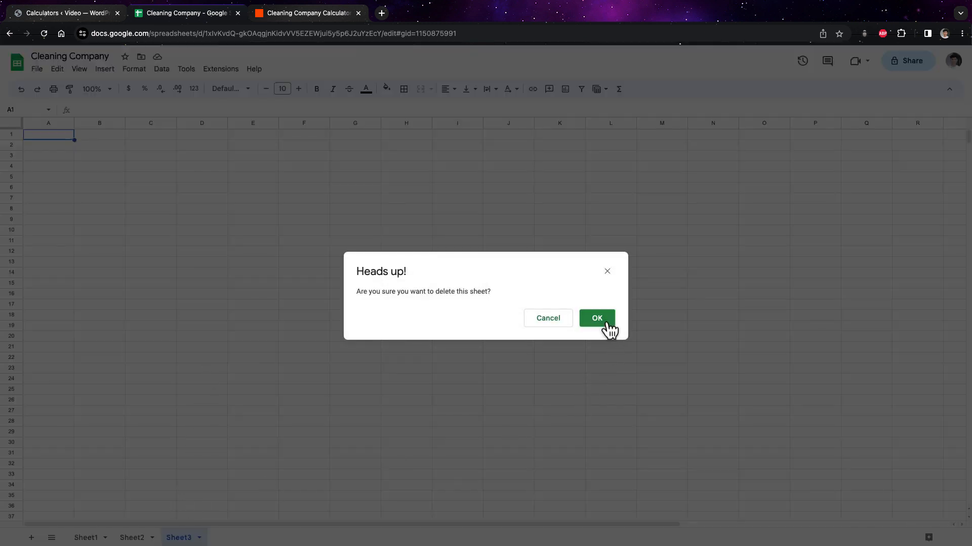
{"action": "key", "text": "Return"}
{"action": "left_click", "coordinate": [139, 538]}
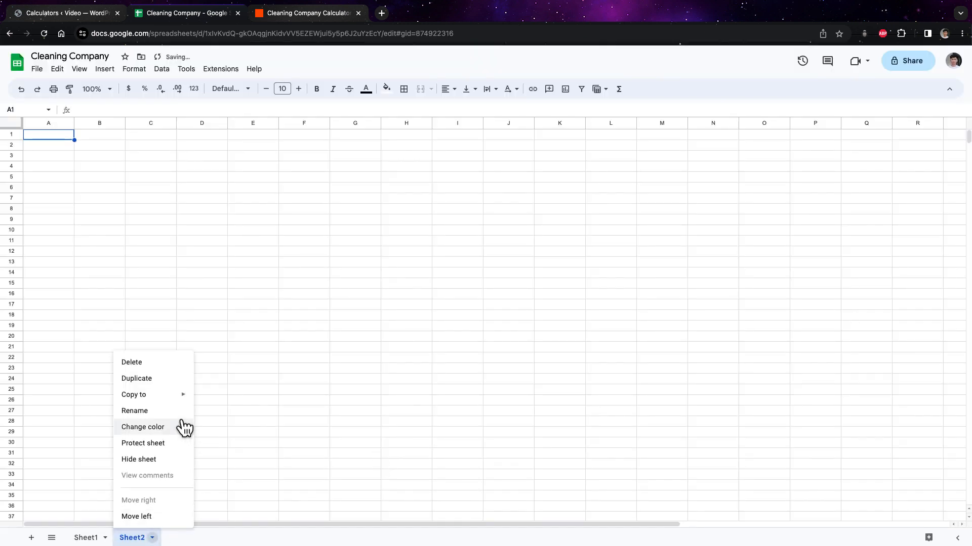
{"action": "left_click", "coordinate": [172, 363]}
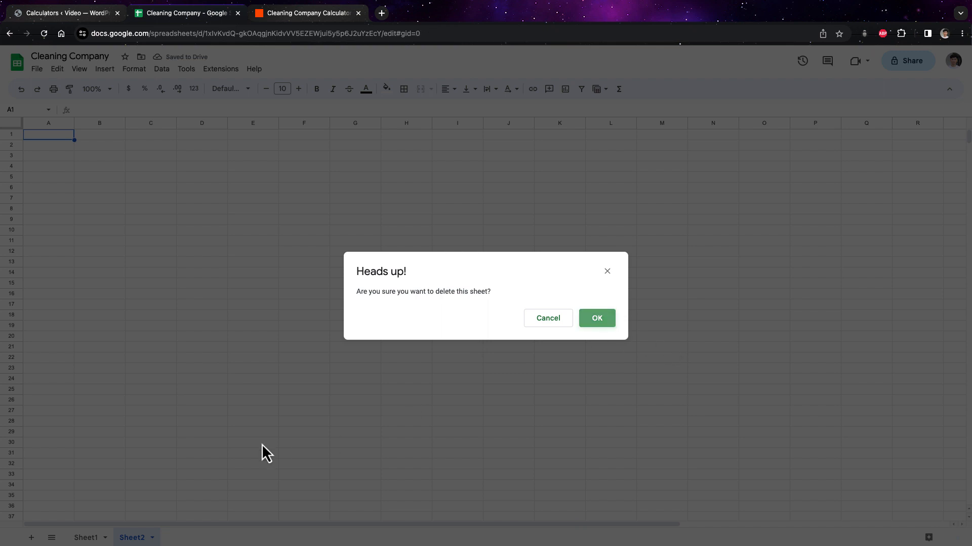
{"action": "key", "text": "Return"}
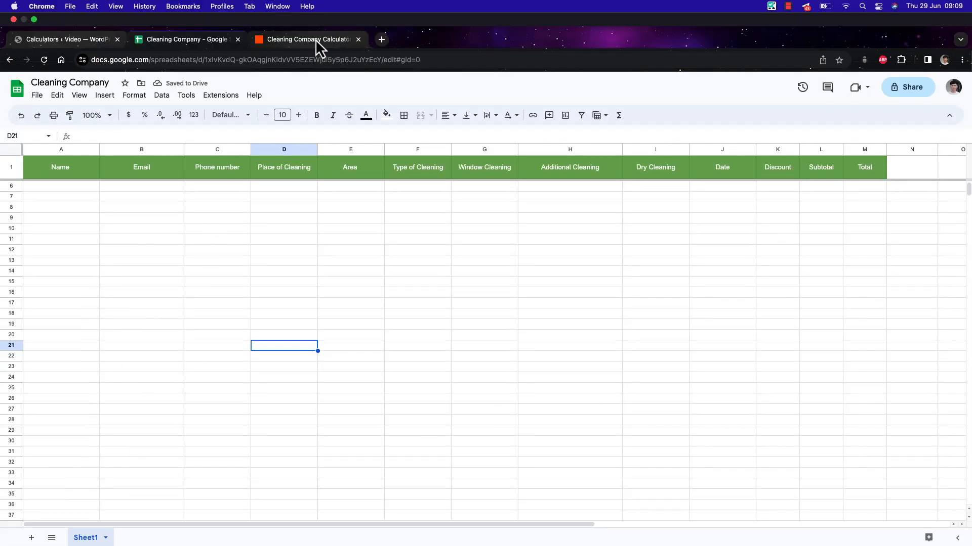
Scroll through the Zap's Create Spreadsheet Row fields, Name through Total.
{"action": "left_click", "coordinate": [312, 13]}
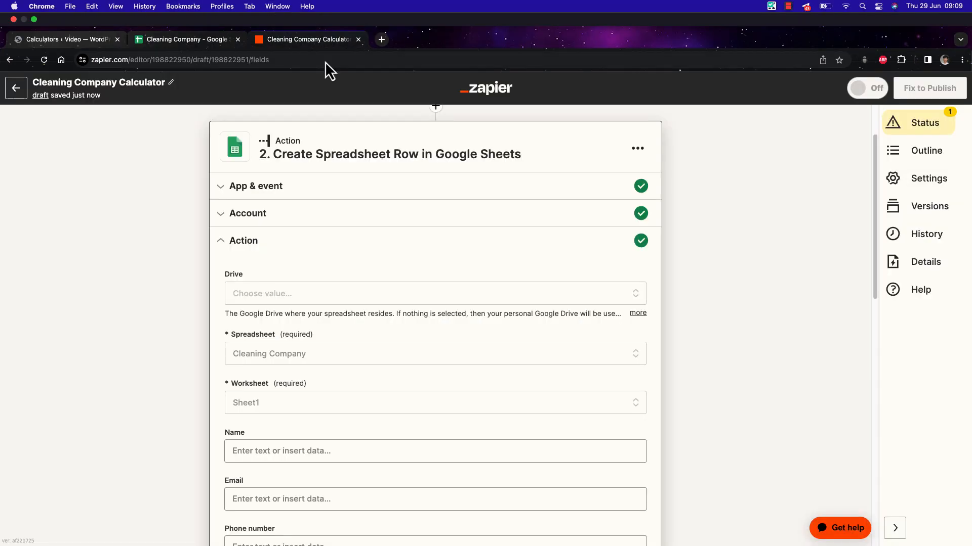
{"action": "scroll", "coordinate": [378, 345], "scroll_direction": "down", "scroll_amount": 2}
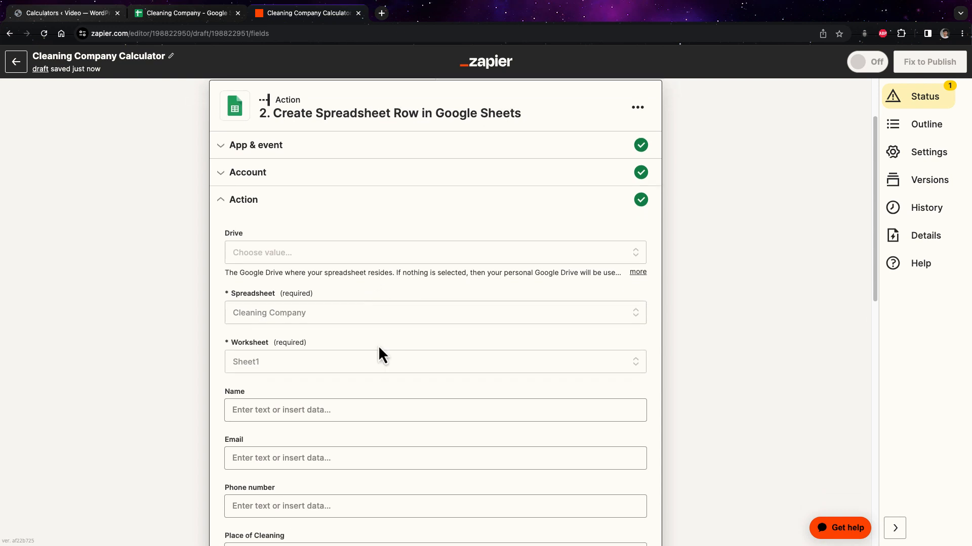
{"action": "scroll", "coordinate": [304, 379], "scroll_direction": "down", "scroll_amount": 10}
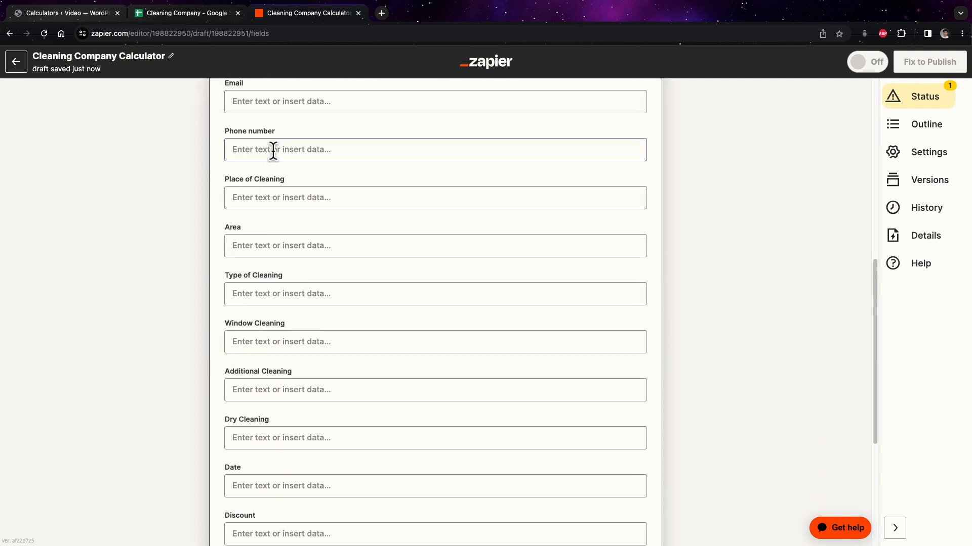
{"action": "scroll", "coordinate": [271, 155], "scroll_direction": "up", "scroll_amount": 1}
{"action": "scroll", "coordinate": [258, 157], "scroll_direction": "up", "scroll_amount": 2}
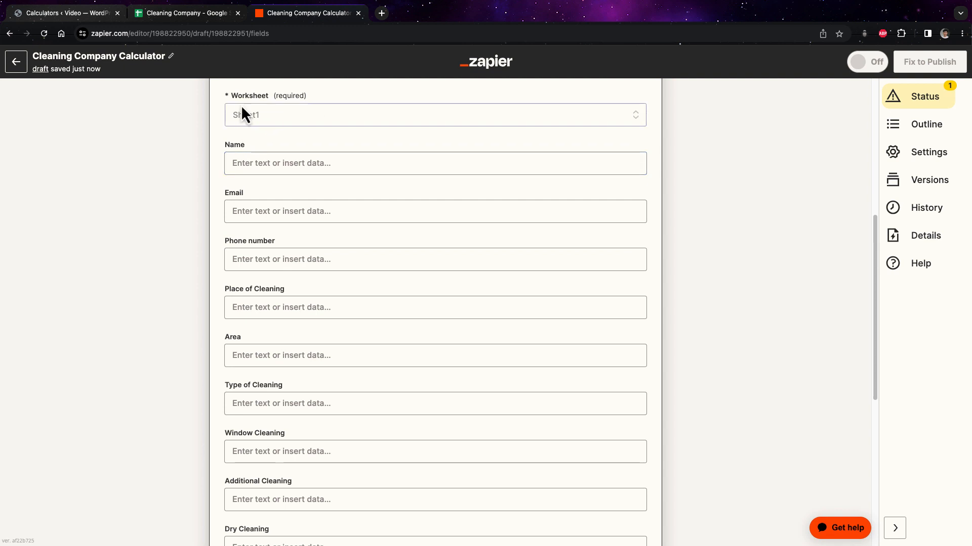
{"action": "scroll", "coordinate": [275, 369], "scroll_direction": "down", "scroll_amount": 7}
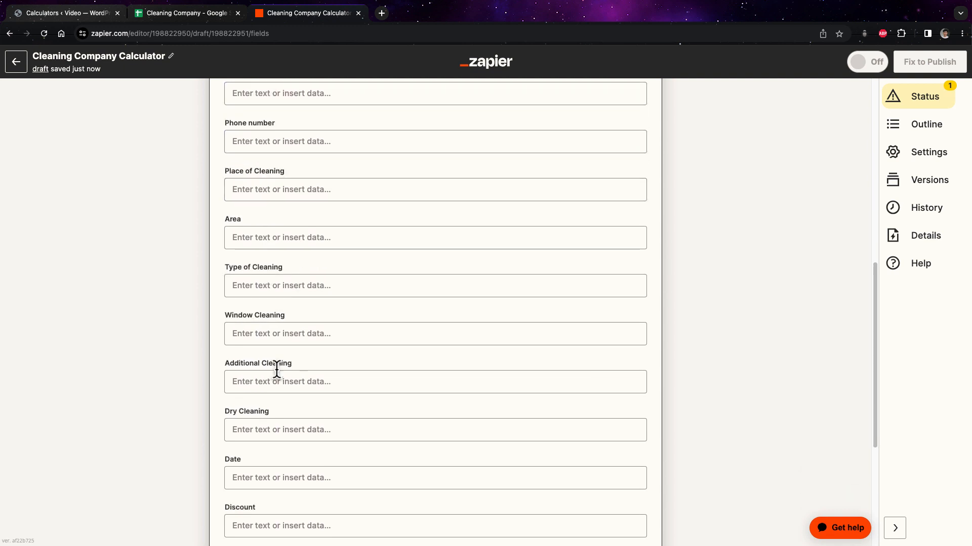
{"action": "scroll", "coordinate": [271, 403], "scroll_direction": "up", "scroll_amount": 8}
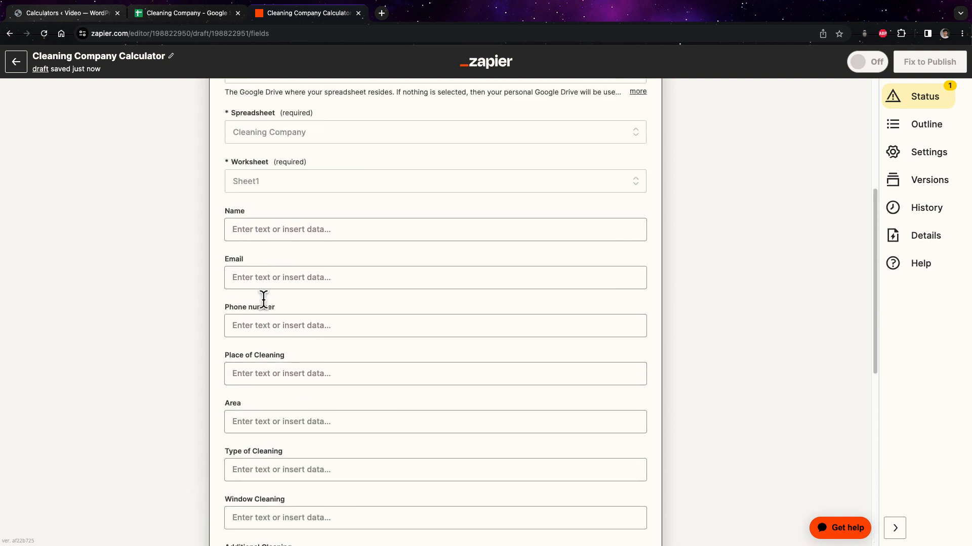
{"action": "left_click", "coordinate": [253, 226]}
{"action": "scroll", "coordinate": [262, 351], "scroll_direction": "down", "scroll_amount": 8}
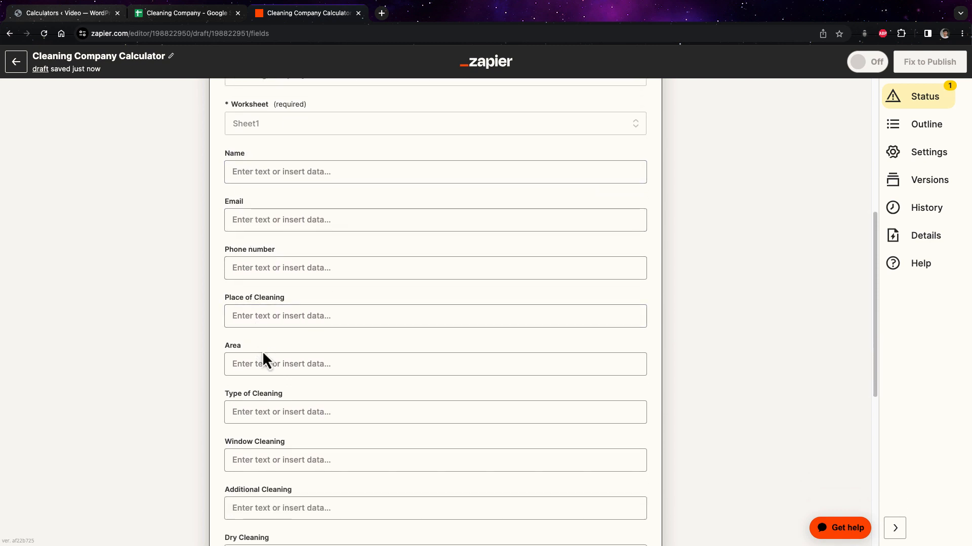
{"action": "scroll", "coordinate": [266, 351], "scroll_direction": "up", "scroll_amount": 4}
Compare the Cleaning Company sheet's header row against the Zap's row fields.
{"action": "left_click", "coordinate": [208, 20]}
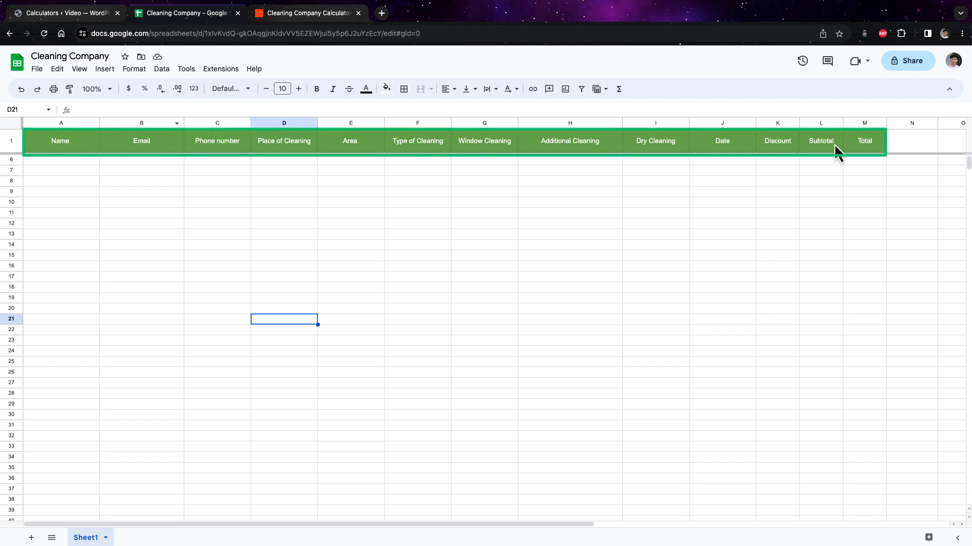
{"action": "left_click", "coordinate": [278, 17]}
{"action": "left_click", "coordinate": [208, 17]}
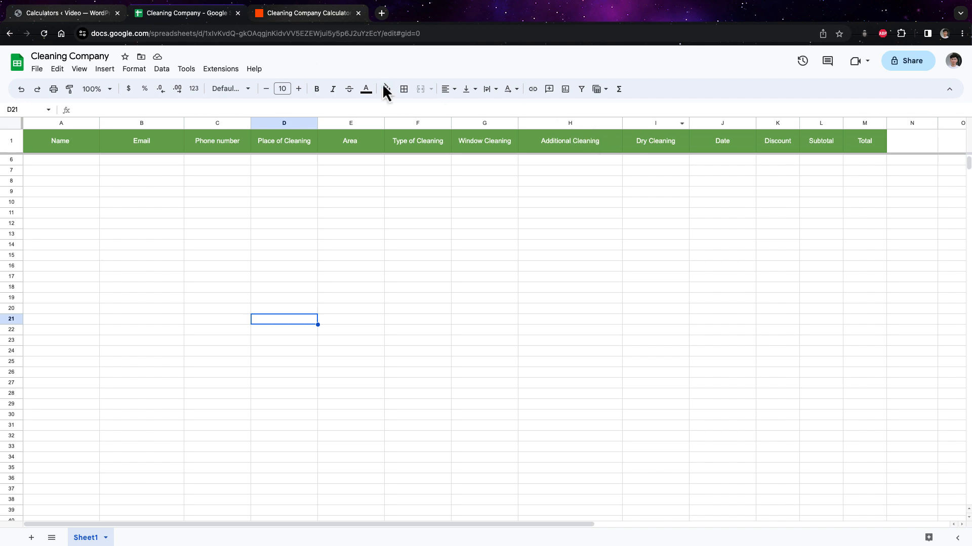
{"action": "left_click", "coordinate": [308, 19]}
Move the Additional Cleaning column to sit after Dry Cleaning in the sheet.
{"action": "scroll", "coordinate": [447, 406], "scroll_direction": "down", "scroll_amount": 4}
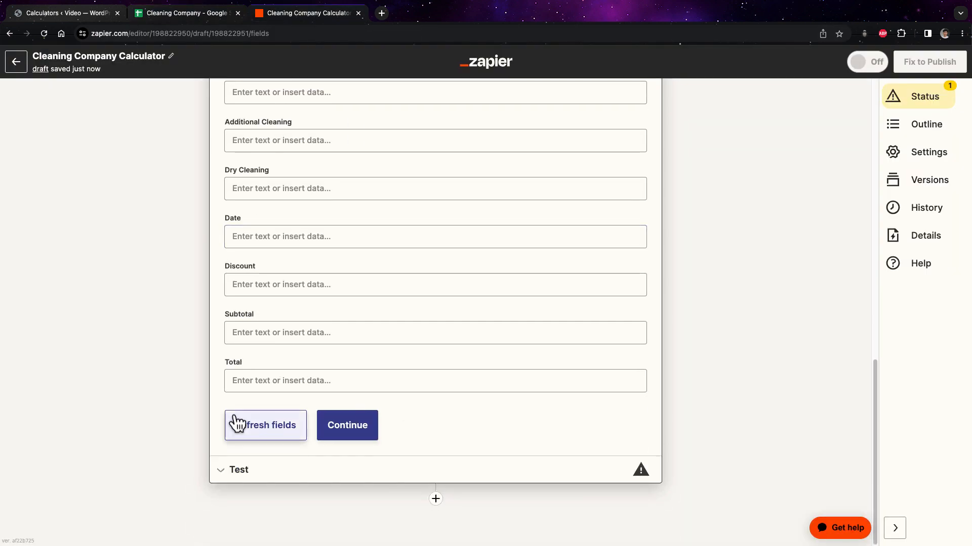
{"action": "left_click", "coordinate": [207, 13]}
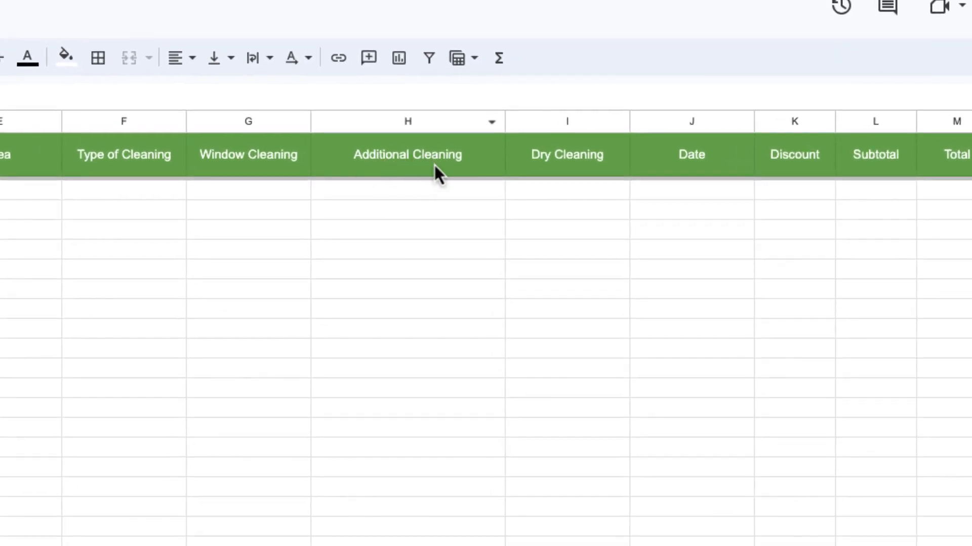
{"action": "left_click", "coordinate": [418, 124]}
{"action": "left_click_drag", "start_coordinate": [403, 126], "coordinate": [578, 134]}
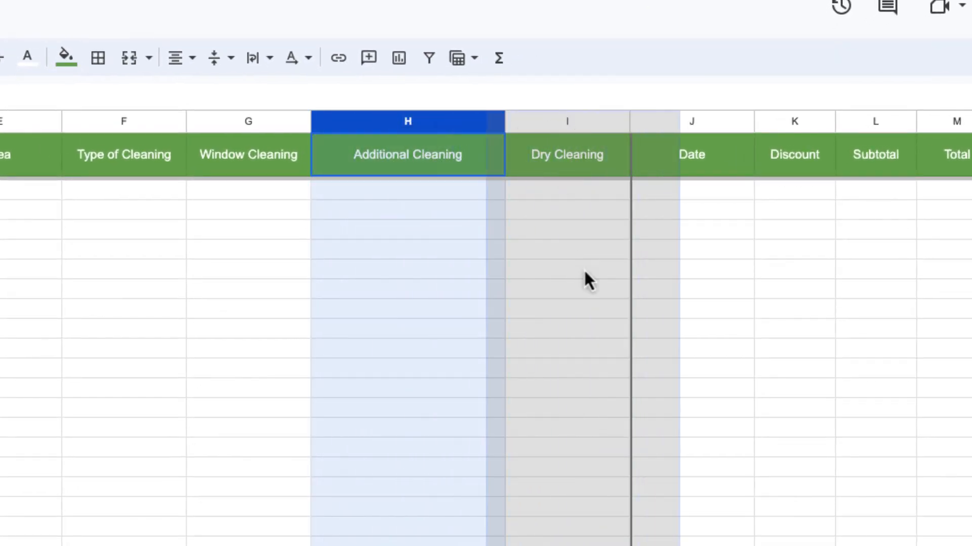
{"action": "left_click_drag", "start_coordinate": [584, 269], "coordinate": [634, 264]}
{"action": "left_click", "coordinate": [634, 258]}
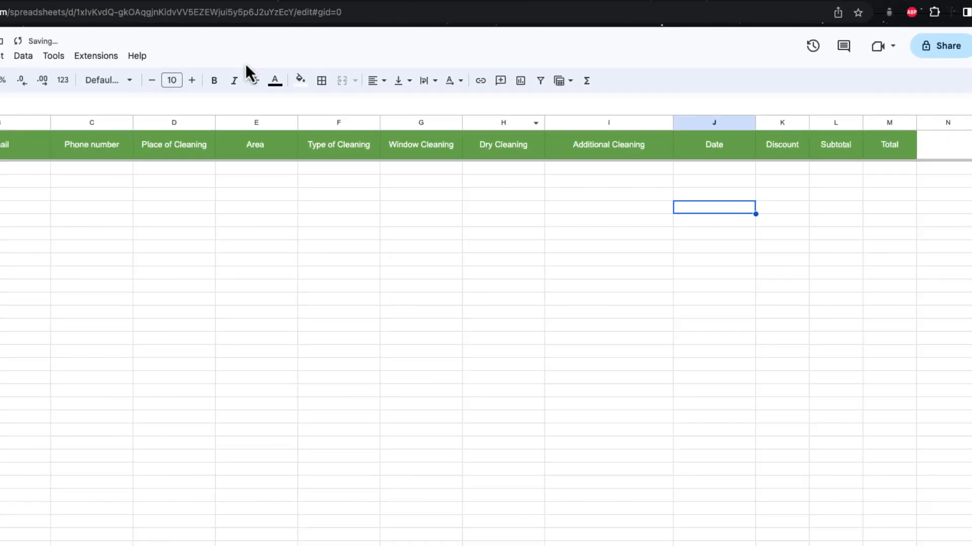
Refresh the Zap's row fields so Dry Cleaning precedes Additional Cleaning.
{"action": "left_click", "coordinate": [309, 13]}
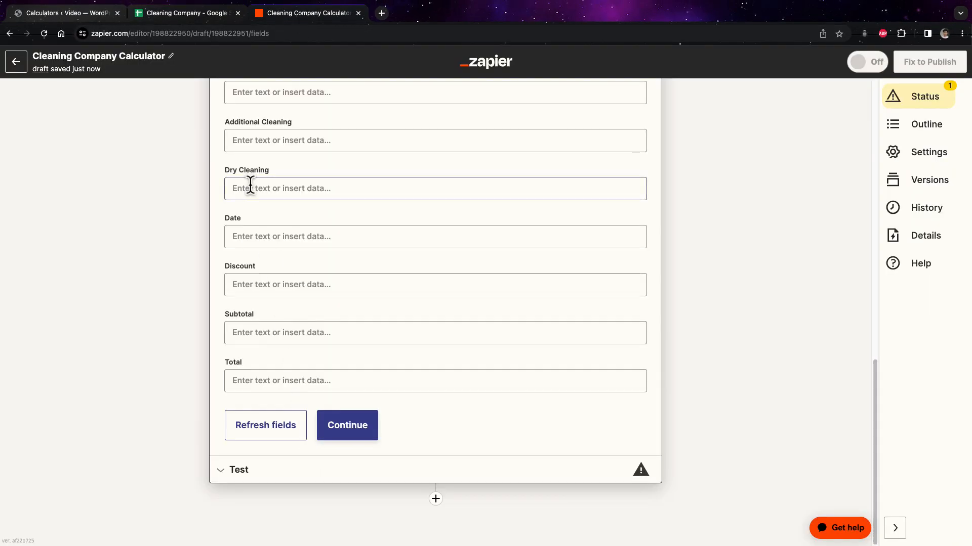
{"action": "left_click", "coordinate": [278, 433]}
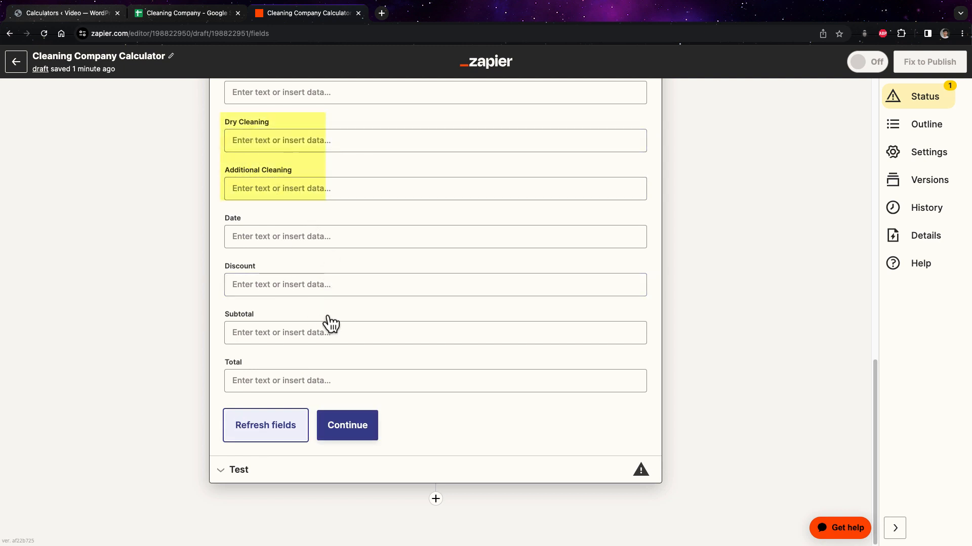
{"action": "scroll", "coordinate": [330, 323], "scroll_direction": "up", "scroll_amount": 4}
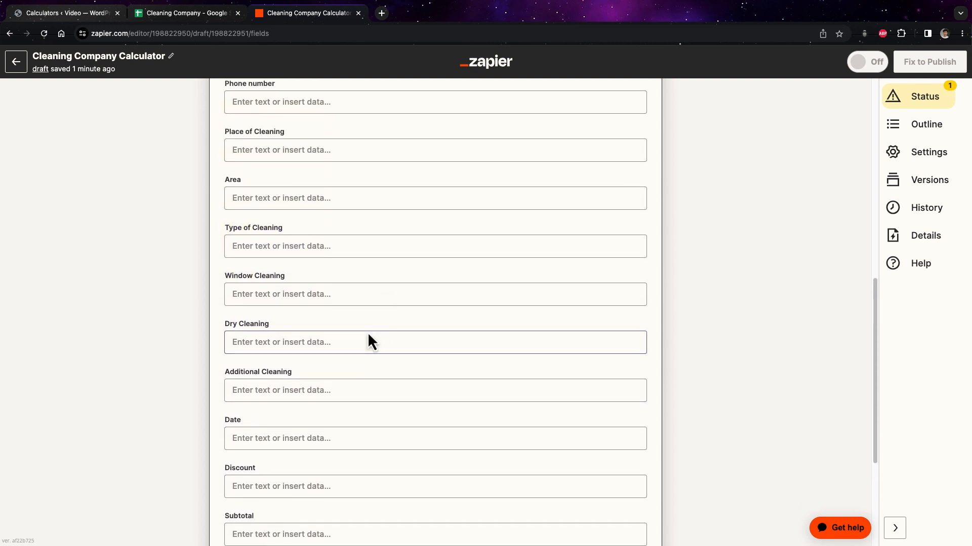
Browse the Catch Hook webhook data offered for the Name field, leaving Name unmapped.
{"action": "scroll", "coordinate": [368, 336], "scroll_direction": "up", "scroll_amount": 5}
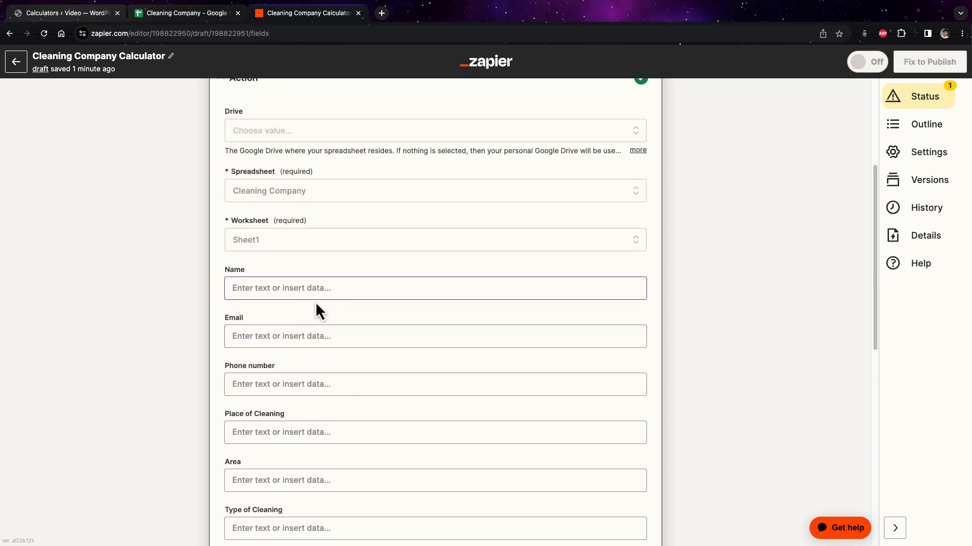
{"action": "left_click", "coordinate": [305, 288]}
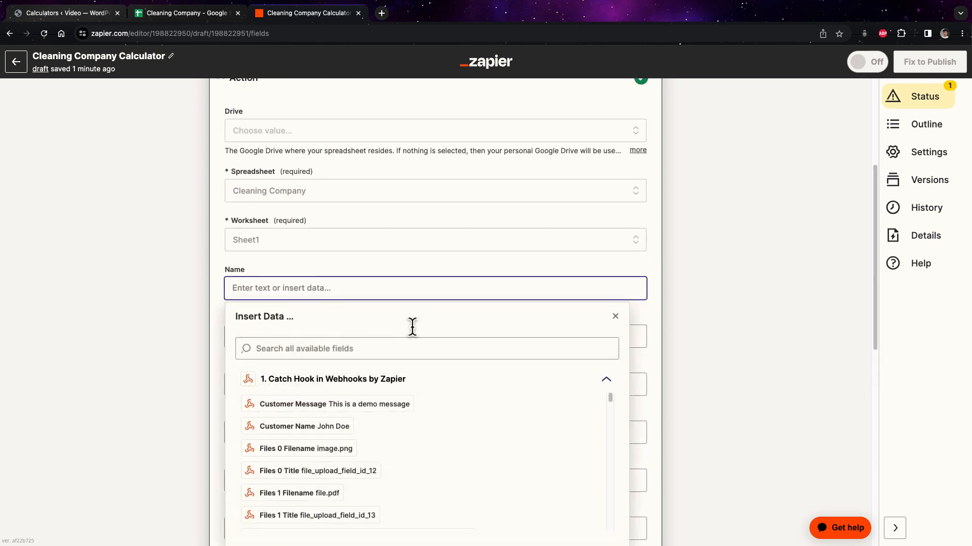
{"action": "scroll", "coordinate": [163, 386], "scroll_direction": "down", "scroll_amount": 1}
{"action": "scroll", "coordinate": [675, 426], "scroll_direction": "down", "scroll_amount": 2}
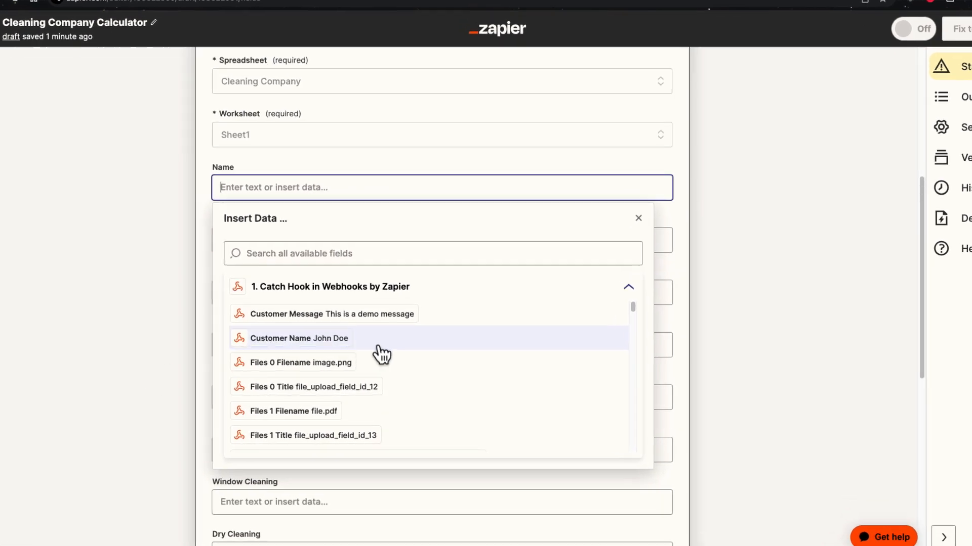
{"action": "scroll", "coordinate": [380, 355], "scroll_direction": "down", "scroll_amount": 15}
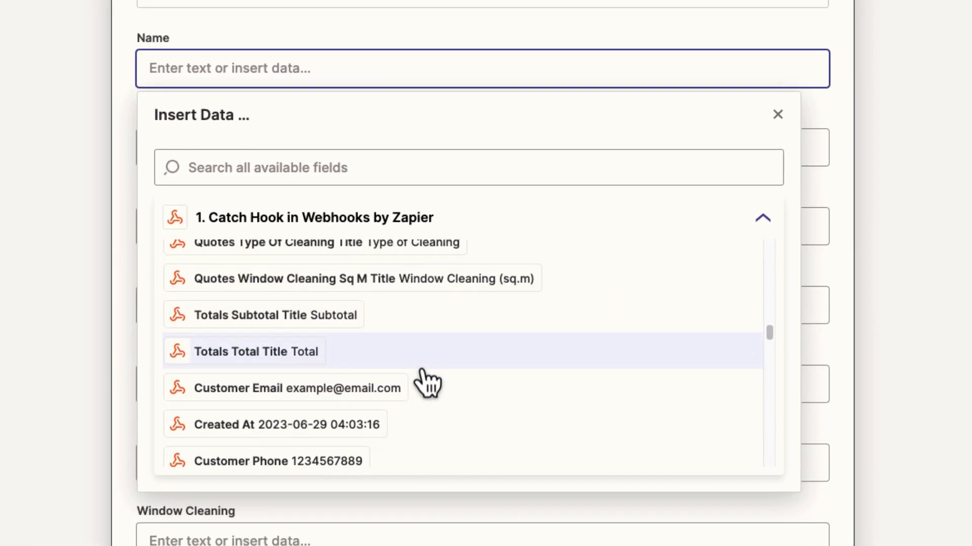
{"action": "scroll", "coordinate": [427, 384], "scroll_direction": "up", "scroll_amount": 10}
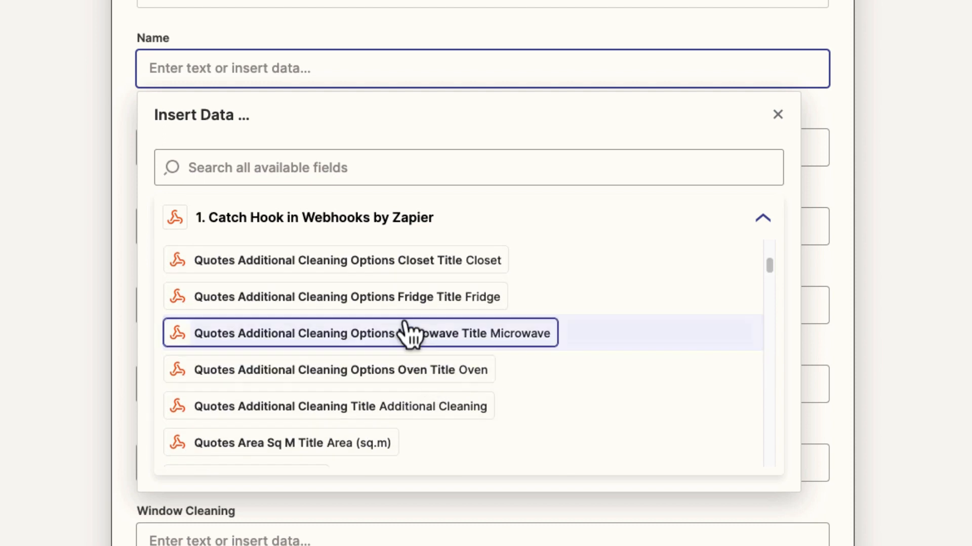
{"action": "scroll", "coordinate": [456, 395], "scroll_direction": "down", "scroll_amount": 8}
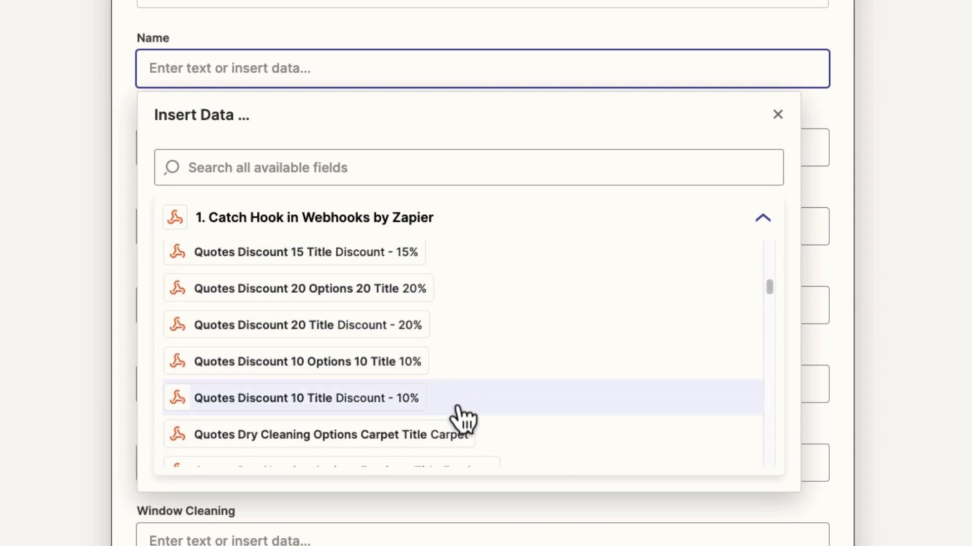
{"action": "scroll", "coordinate": [462, 419], "scroll_direction": "up", "scroll_amount": 12}
{"action": "scroll", "coordinate": [409, 315], "scroll_direction": "down", "scroll_amount": 1}
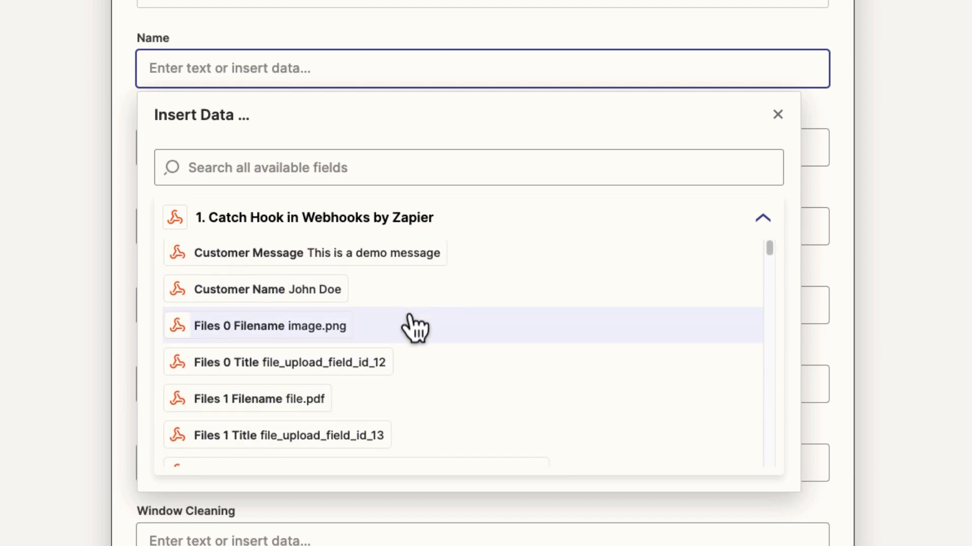
{"action": "scroll", "coordinate": [409, 316], "scroll_direction": "up", "scroll_amount": 1}
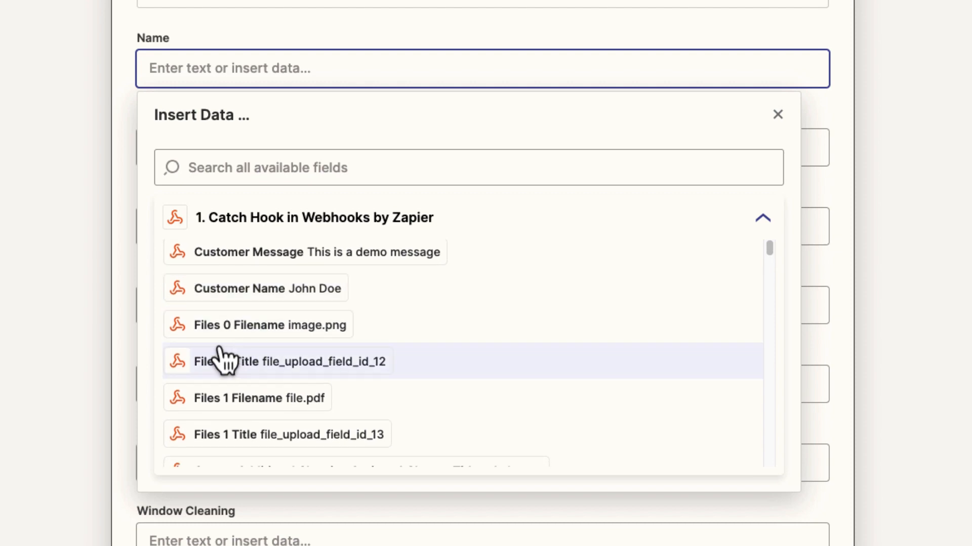
{"action": "left_click", "coordinate": [205, 335]}
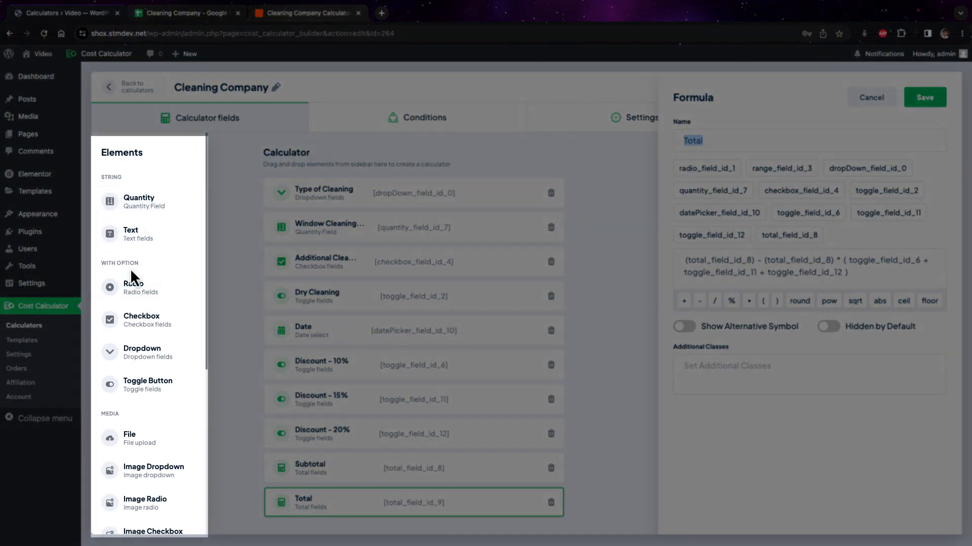
Scroll the Cost Calculator Elements sidebar, then scroll the Name field's webhook data list.
{"action": "scroll", "coordinate": [130, 336], "scroll_direction": "down", "scroll_amount": 5}
{"action": "scroll", "coordinate": [127, 405], "scroll_direction": "up", "scroll_amount": 5}
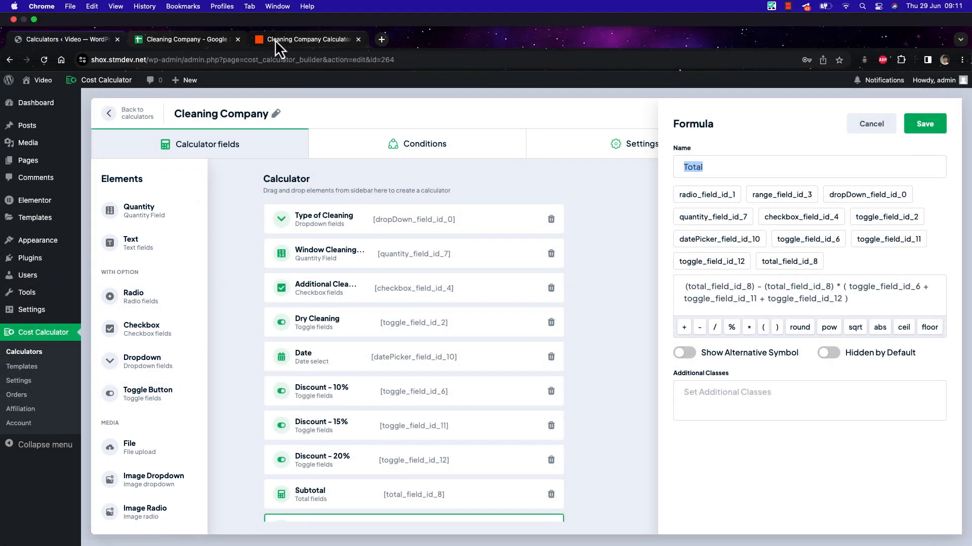
{"action": "left_click", "coordinate": [303, 12]}
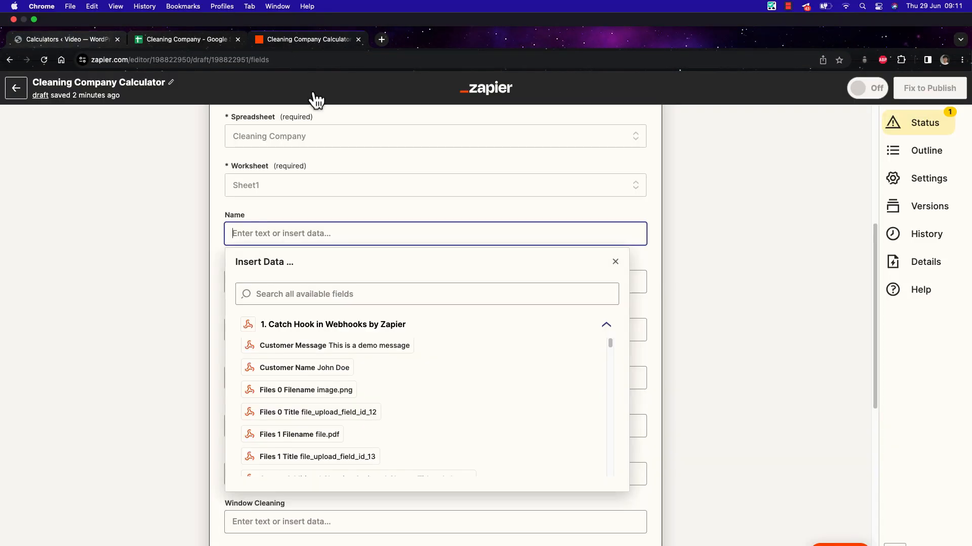
{"action": "scroll", "coordinate": [260, 430], "scroll_direction": "down", "scroll_amount": 2}
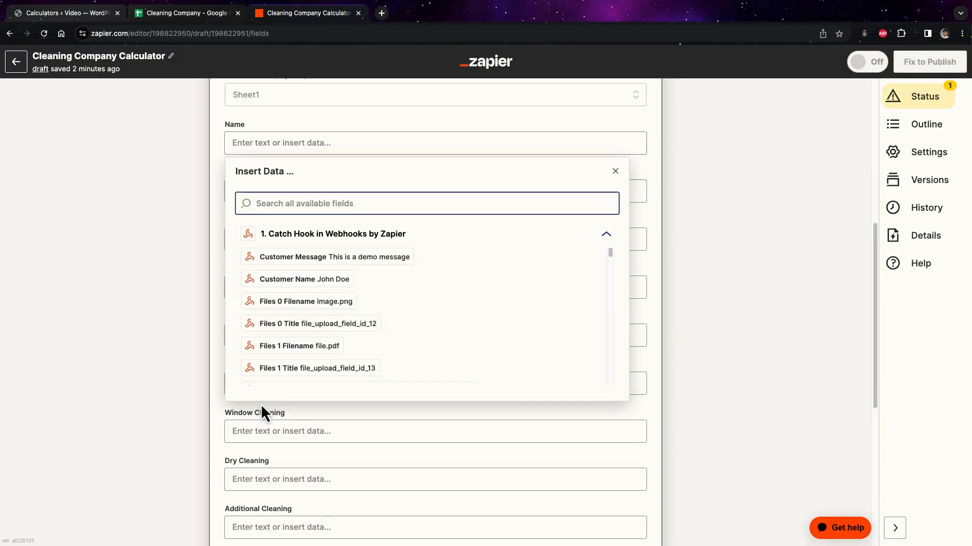
{"action": "scroll", "coordinate": [266, 342], "scroll_direction": "down", "scroll_amount": 3}
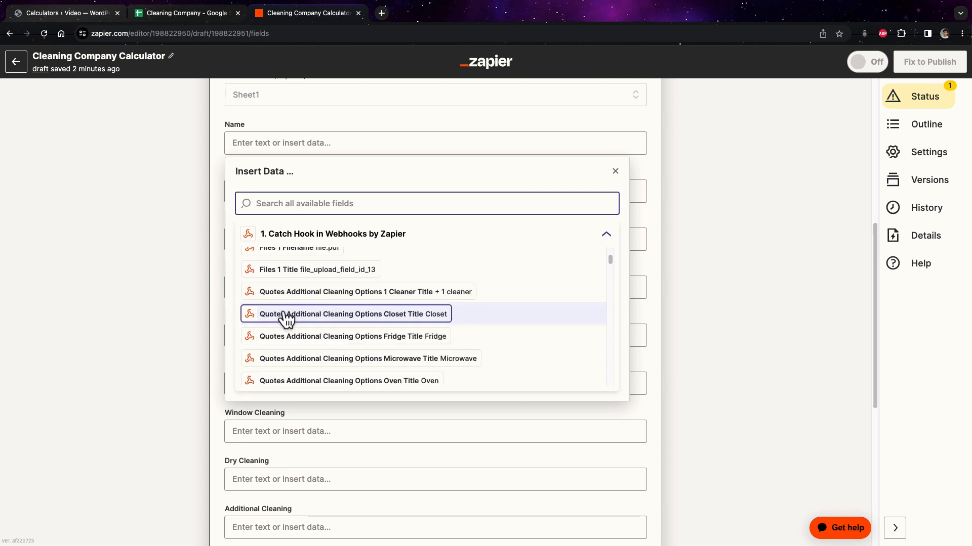
{"action": "scroll", "coordinate": [285, 329], "scroll_direction": "down", "scroll_amount": 15}
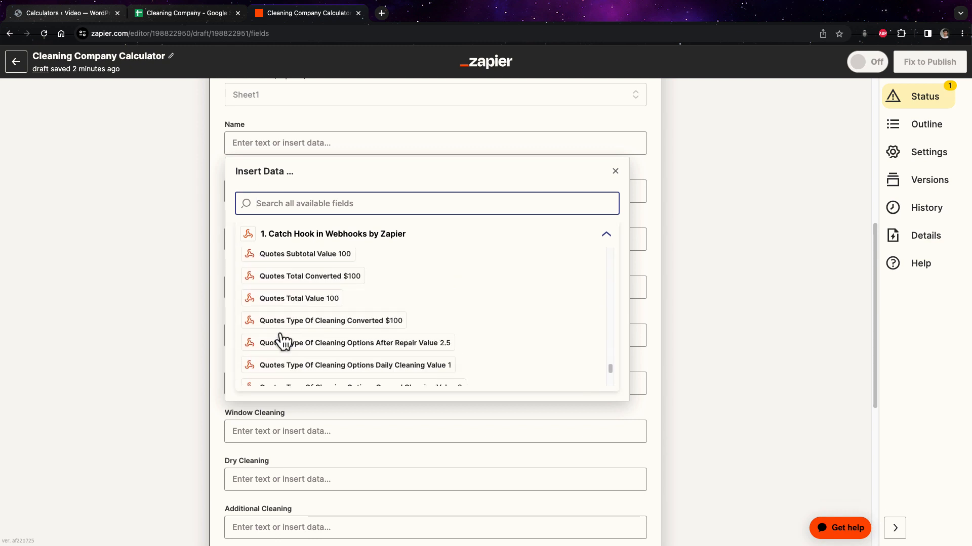
{"action": "scroll", "coordinate": [284, 340], "scroll_direction": "down", "scroll_amount": 5}
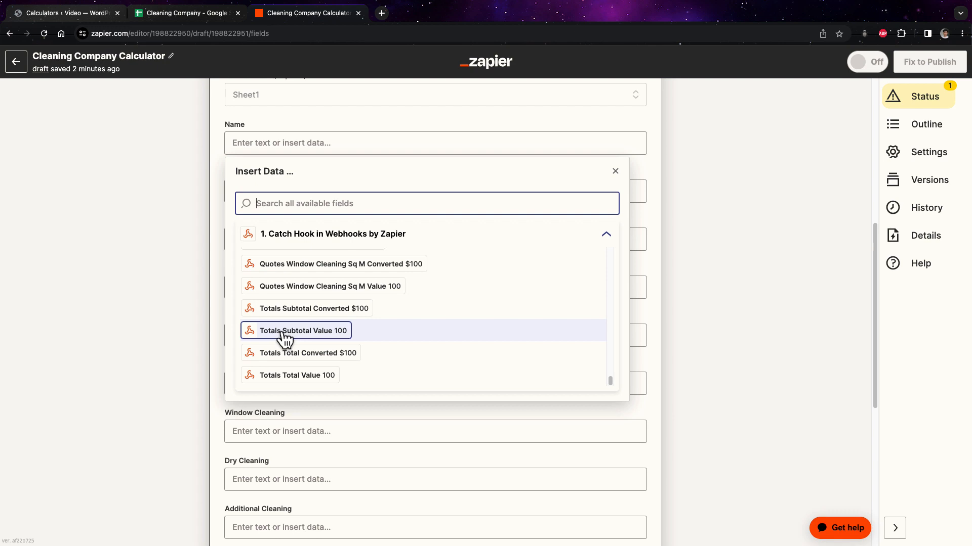
Recheck the calculator fields and Total formula, then reopen the Name field's webhook data.
{"action": "left_click", "coordinate": [83, 17]}
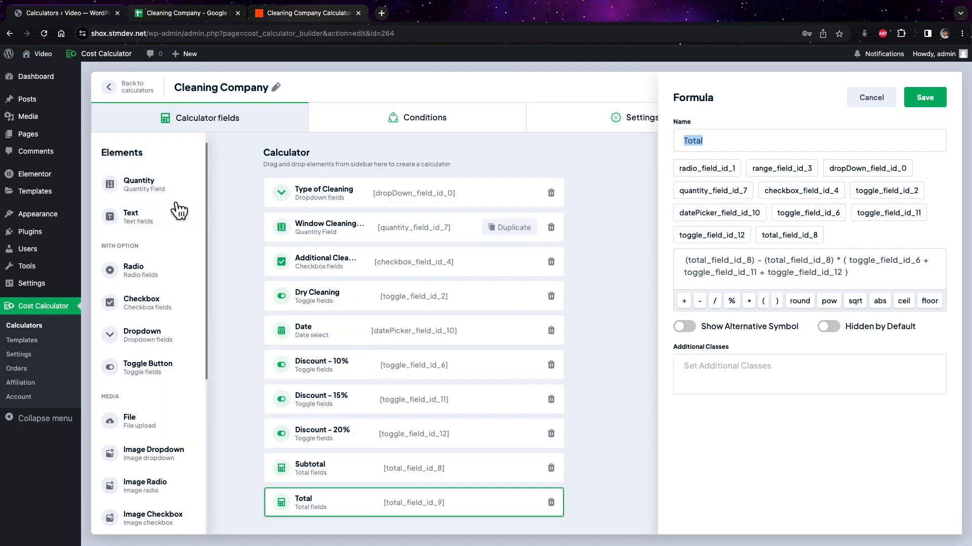
{"action": "scroll", "coordinate": [154, 280], "scroll_direction": "up", "scroll_amount": 1}
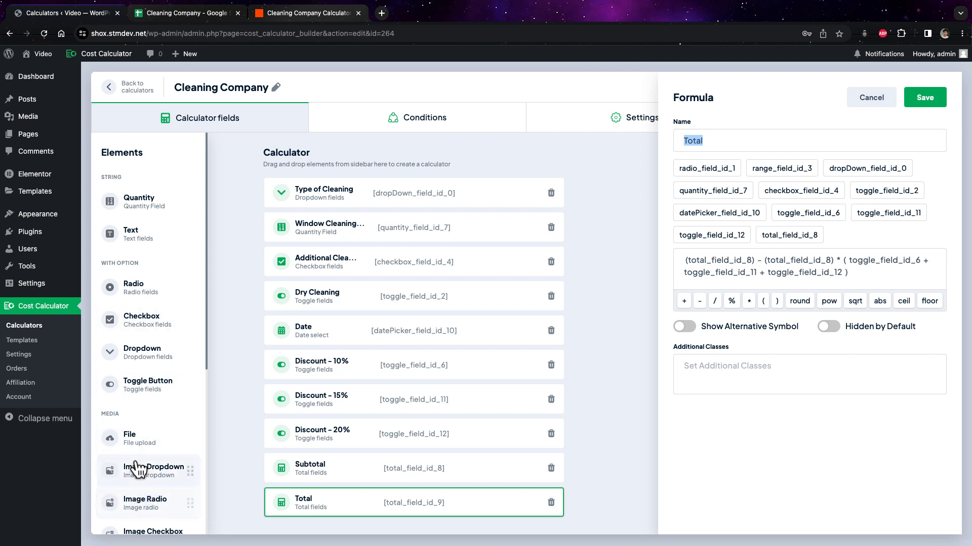
{"action": "scroll", "coordinate": [136, 468], "scroll_direction": "down", "scroll_amount": 3}
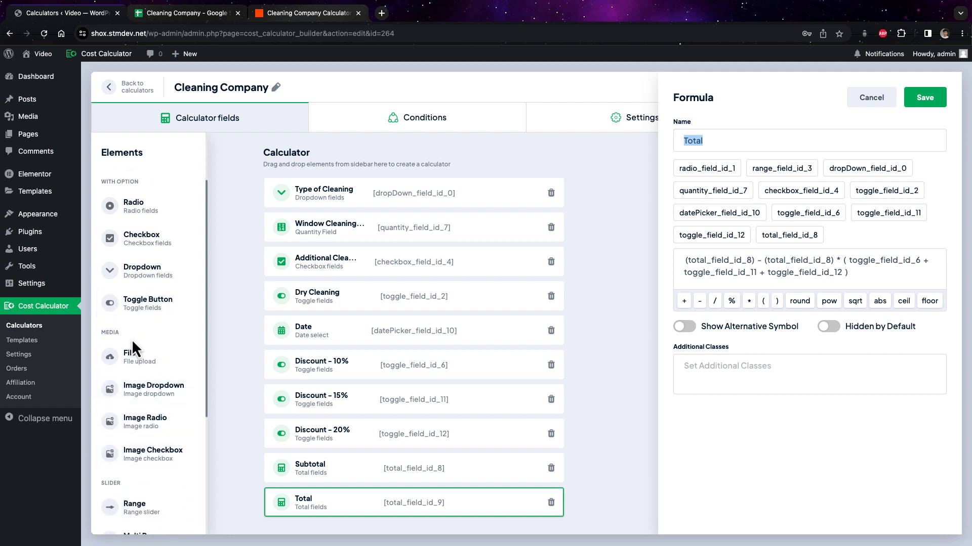
{"action": "scroll", "coordinate": [137, 385], "scroll_direction": "down", "scroll_amount": 7}
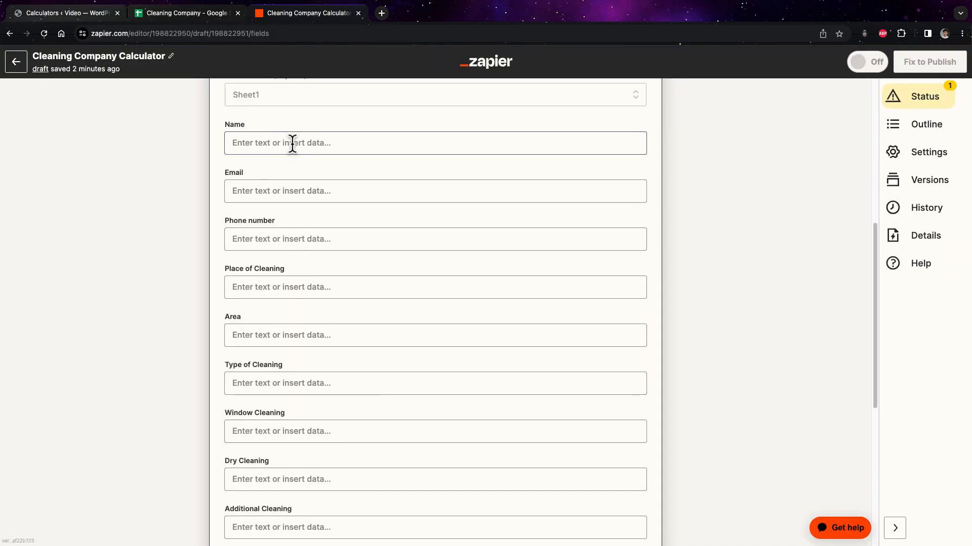
{"action": "left_click", "coordinate": [292, 143]}
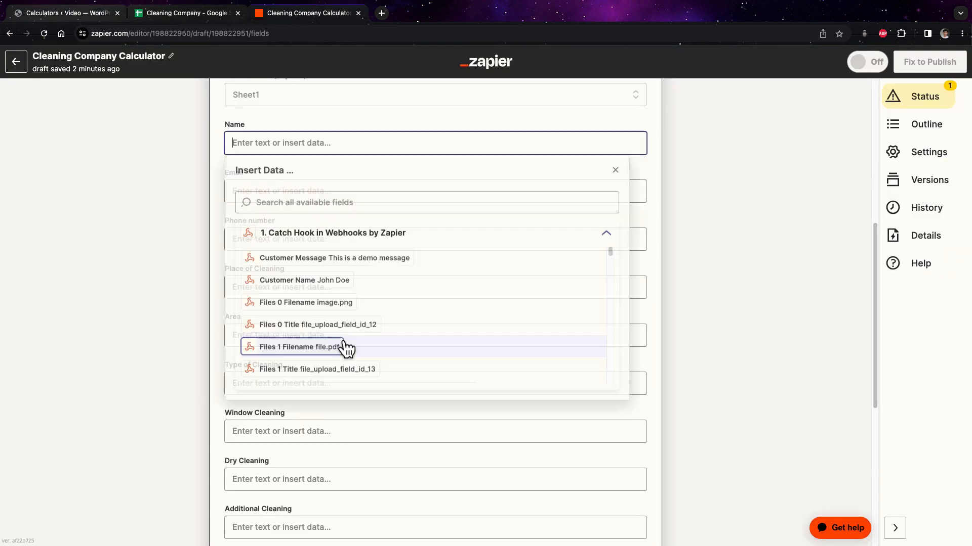
{"action": "scroll", "coordinate": [282, 336], "scroll_direction": "down", "scroll_amount": 5}
{"action": "scroll", "coordinate": [284, 337], "scroll_direction": "down", "scroll_amount": 12}
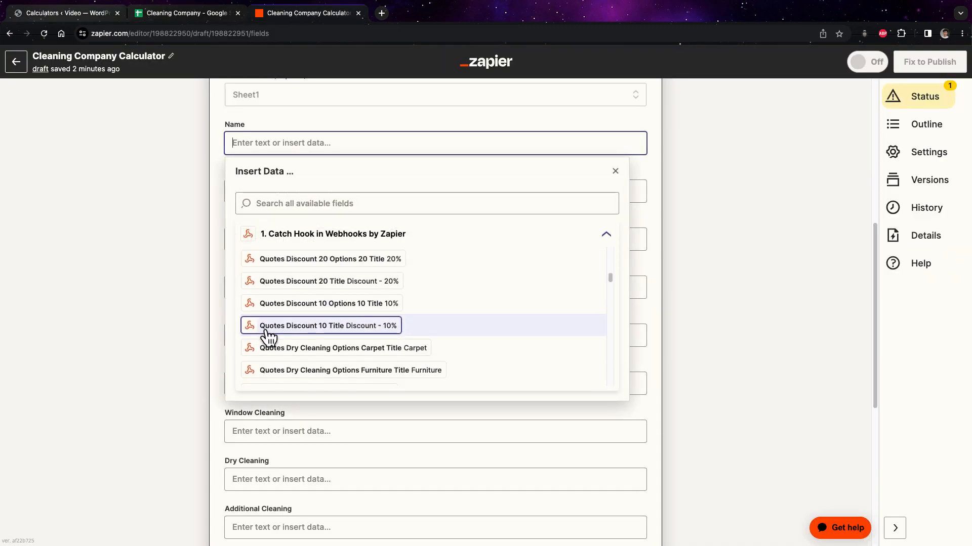
{"action": "scroll", "coordinate": [292, 336], "scroll_direction": "up", "scroll_amount": 4}
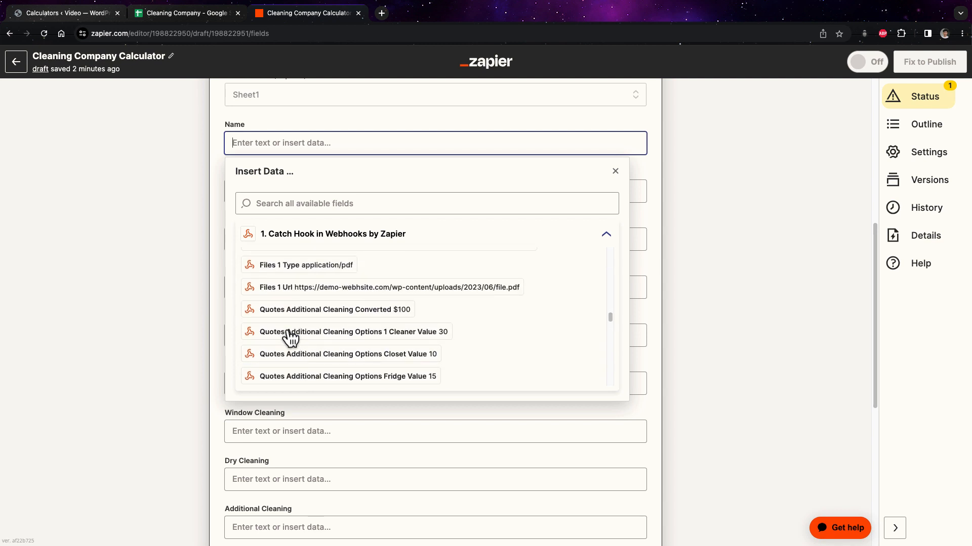
{"action": "scroll", "coordinate": [291, 337], "scroll_direction": "down", "scroll_amount": 9}
{"action": "scroll", "coordinate": [288, 338], "scroll_direction": "down", "scroll_amount": 15}
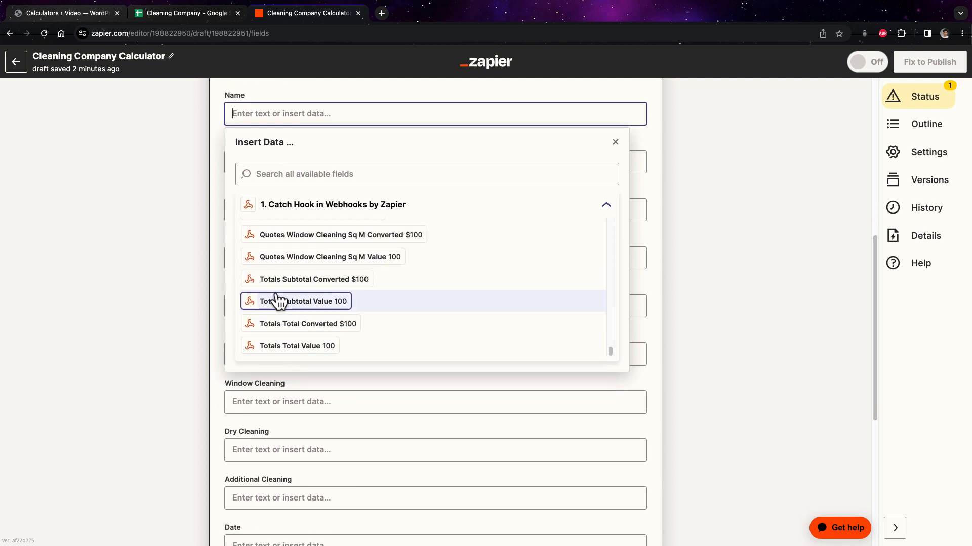
{"action": "scroll", "coordinate": [393, 285], "scroll_direction": "up", "scroll_amount": 20}
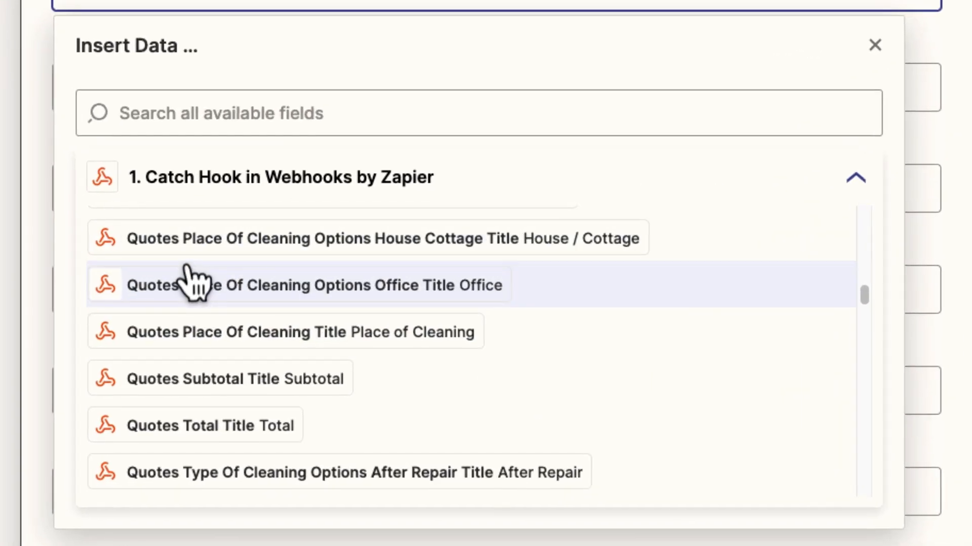
{"action": "left_click", "coordinate": [200, 250]}
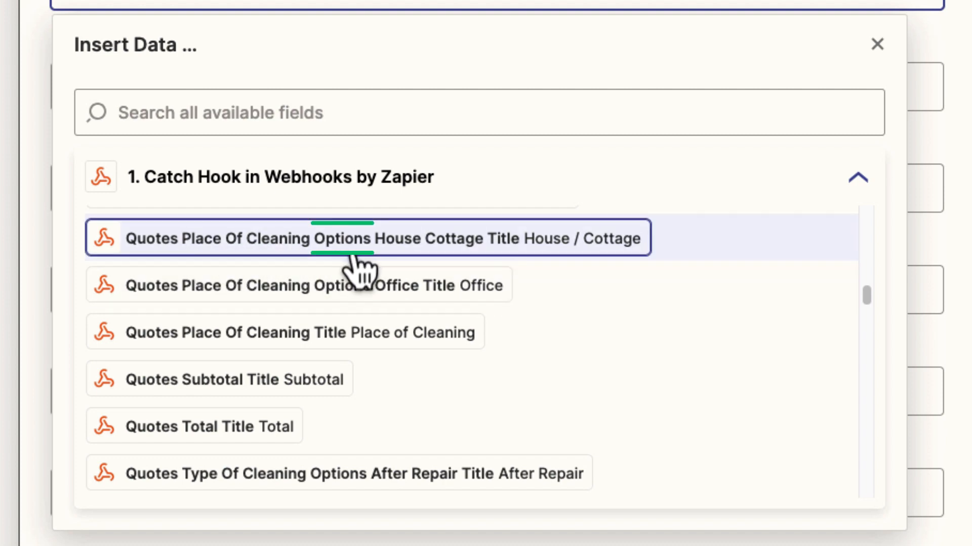
{"action": "left_click", "coordinate": [349, 258]}
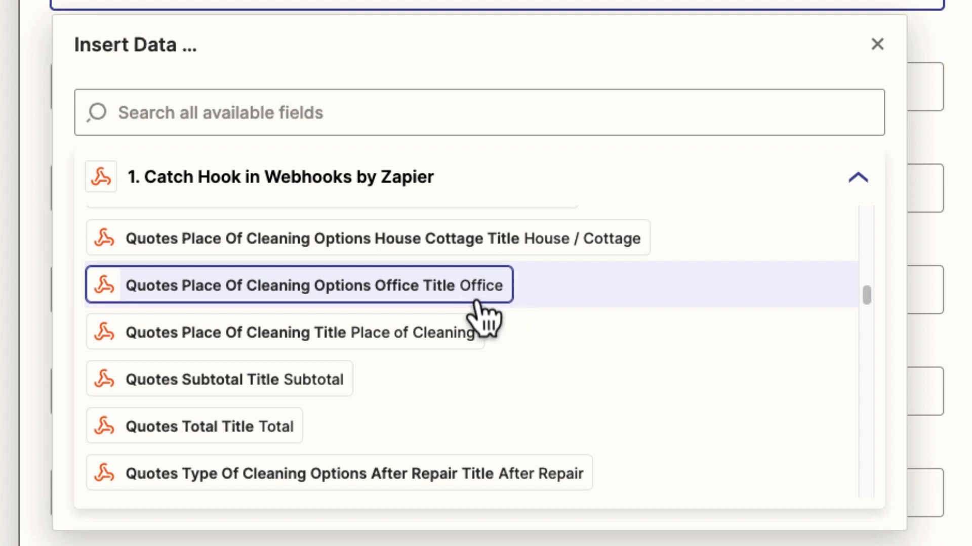
{"action": "double_click", "coordinate": [433, 288]}
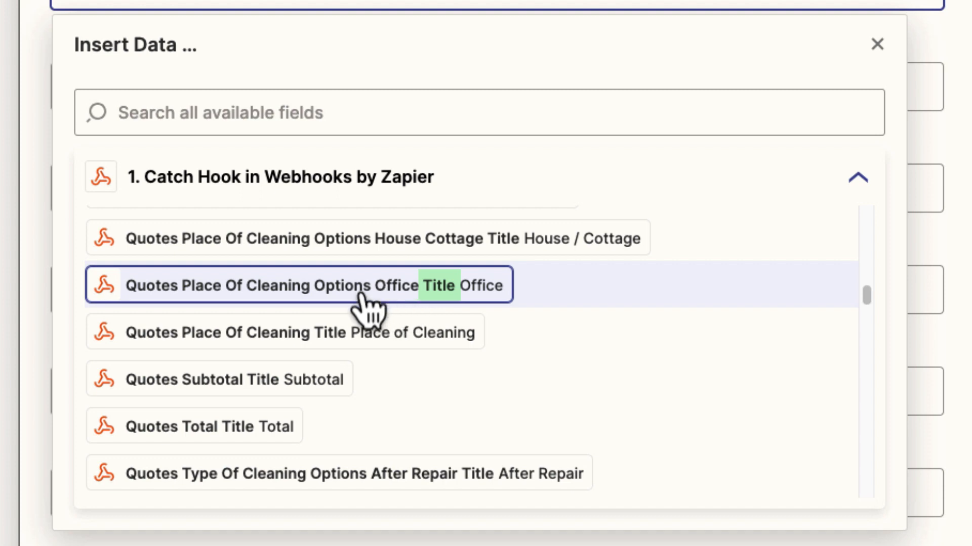
{"action": "left_click_drag", "start_coordinate": [361, 294], "coordinate": [249, 287]}
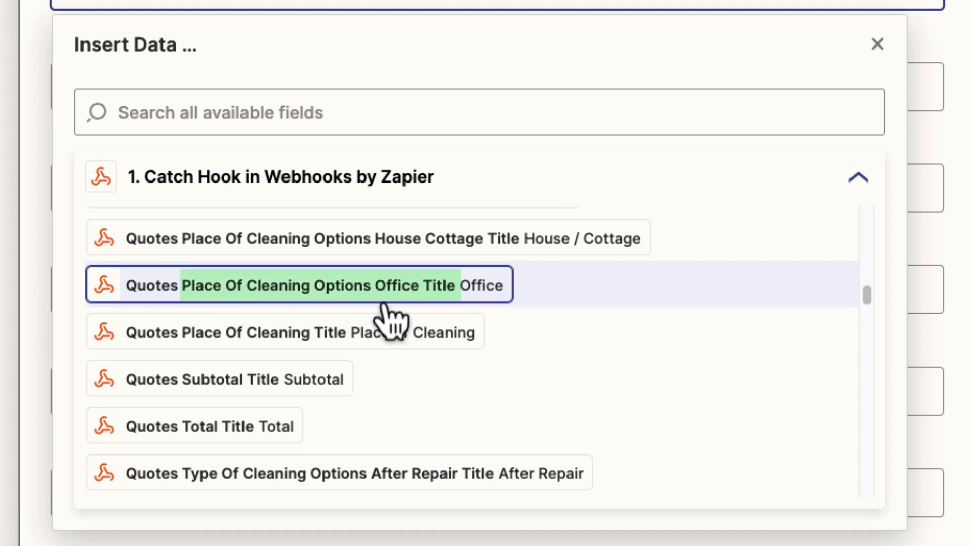
{"action": "scroll", "coordinate": [546, 334], "scroll_direction": "down", "scroll_amount": 20}
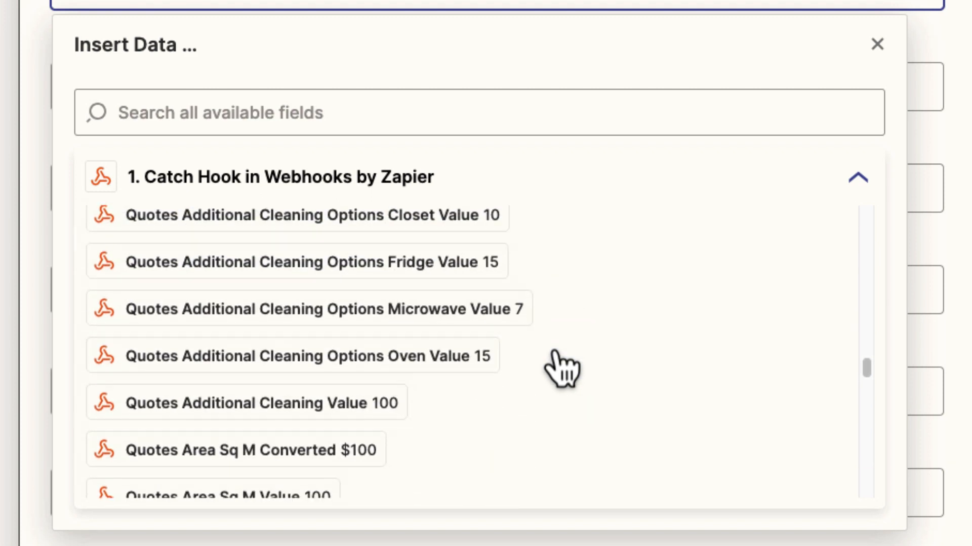
{"action": "scroll", "coordinate": [561, 370], "scroll_direction": "up", "scroll_amount": 5}
{"action": "scroll", "coordinate": [485, 420], "scroll_direction": "down", "scroll_amount": 1}
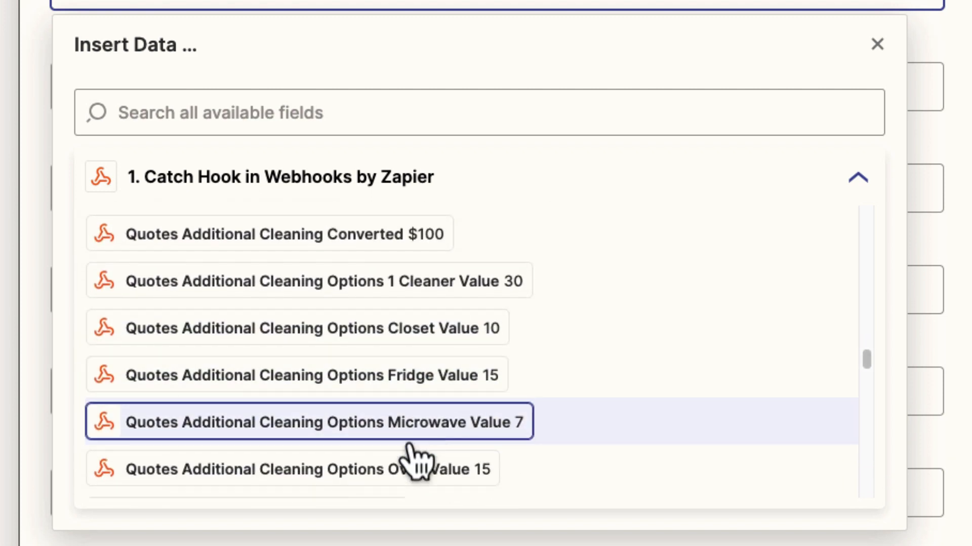
{"action": "double_click", "coordinate": [504, 436]}
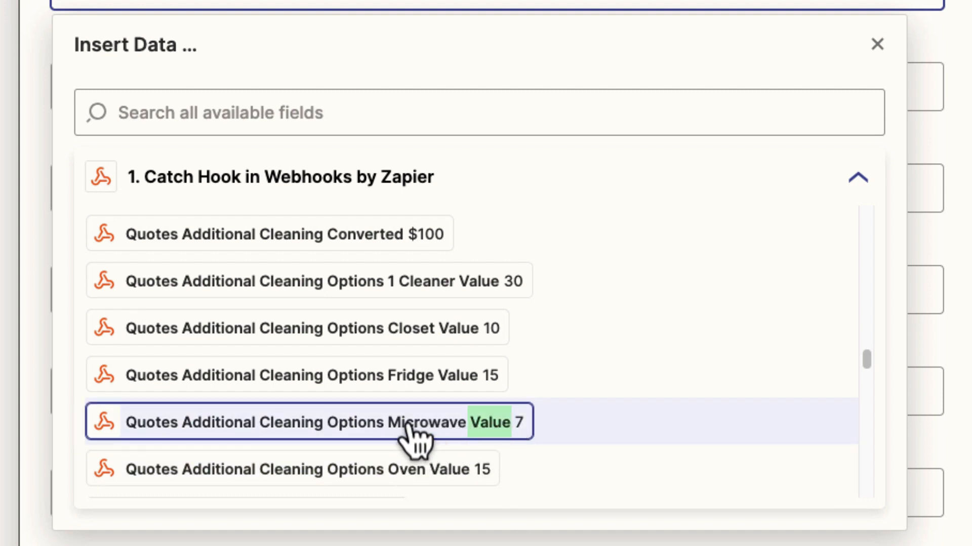
{"action": "left_click", "coordinate": [407, 425], "text": "shift"}
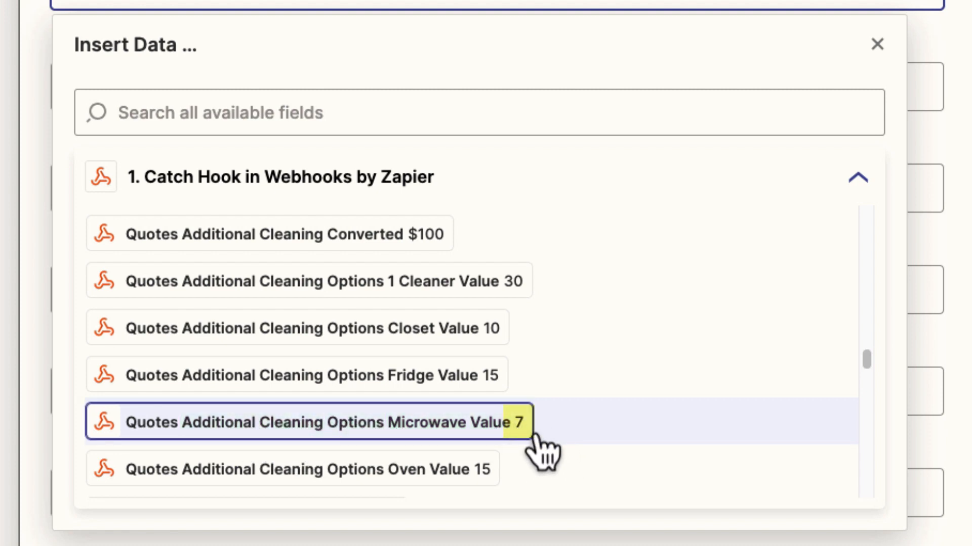
{"action": "scroll", "coordinate": [531, 445], "scroll_direction": "down", "scroll_amount": 10}
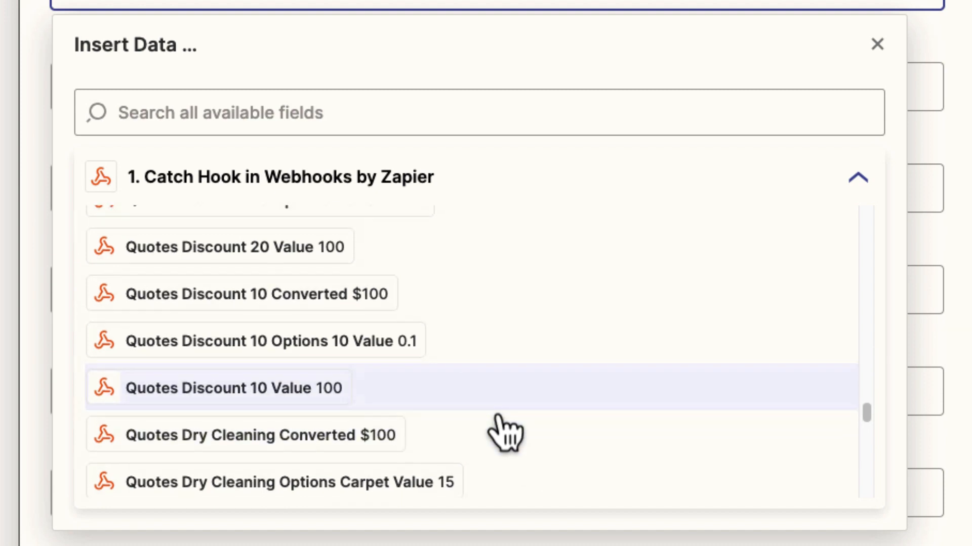
{"action": "scroll", "coordinate": [505, 433], "scroll_direction": "up", "scroll_amount": 10}
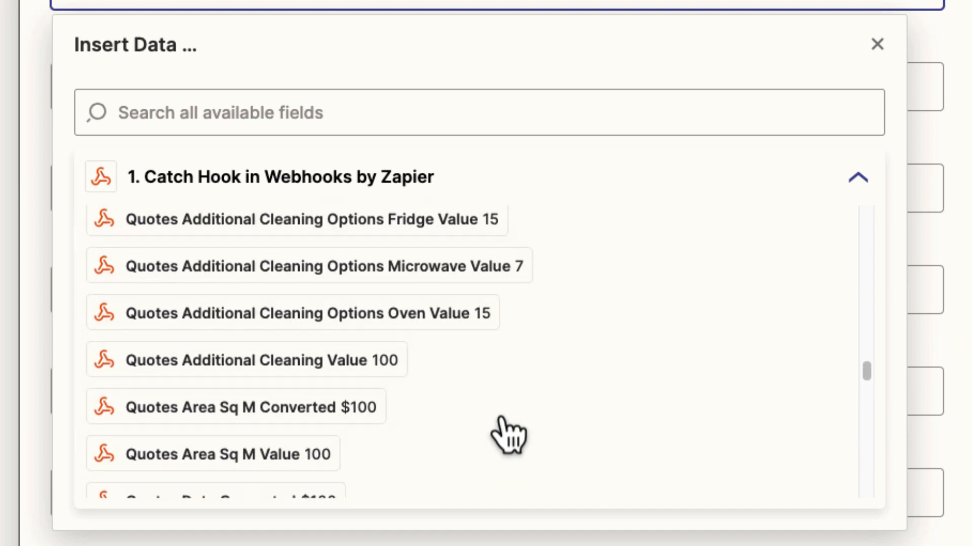
{"action": "scroll", "coordinate": [508, 435], "scroll_direction": "up", "scroll_amount": 8}
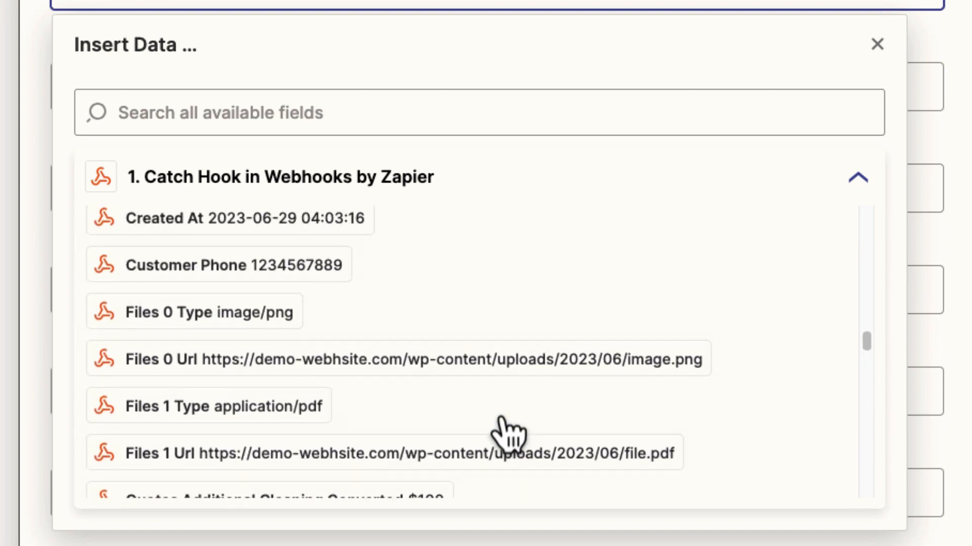
{"action": "scroll", "coordinate": [508, 432], "scroll_direction": "up", "scroll_amount": 8}
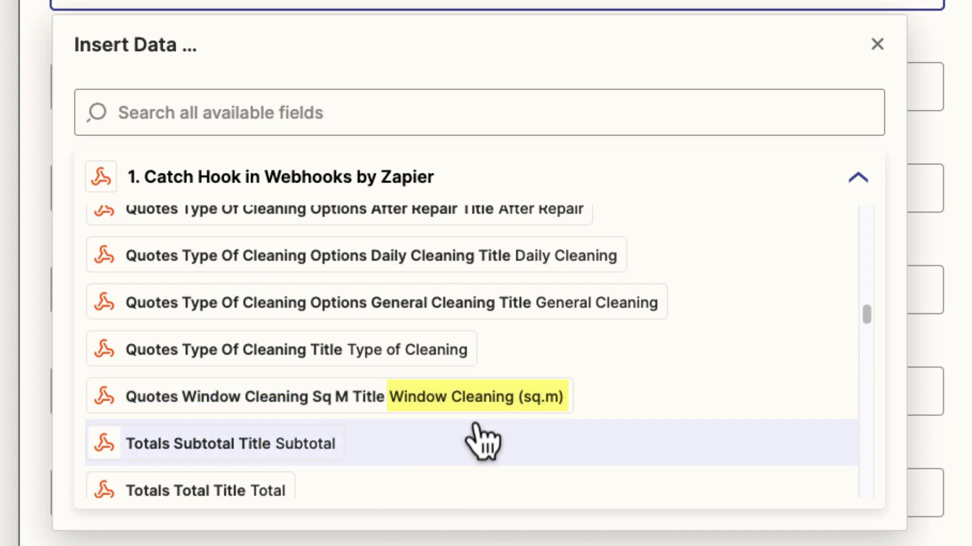
{"action": "scroll", "coordinate": [463, 445], "scroll_direction": "up", "scroll_amount": 7}
{"action": "scroll", "coordinate": [470, 445], "scroll_direction": "down", "scroll_amount": 8}
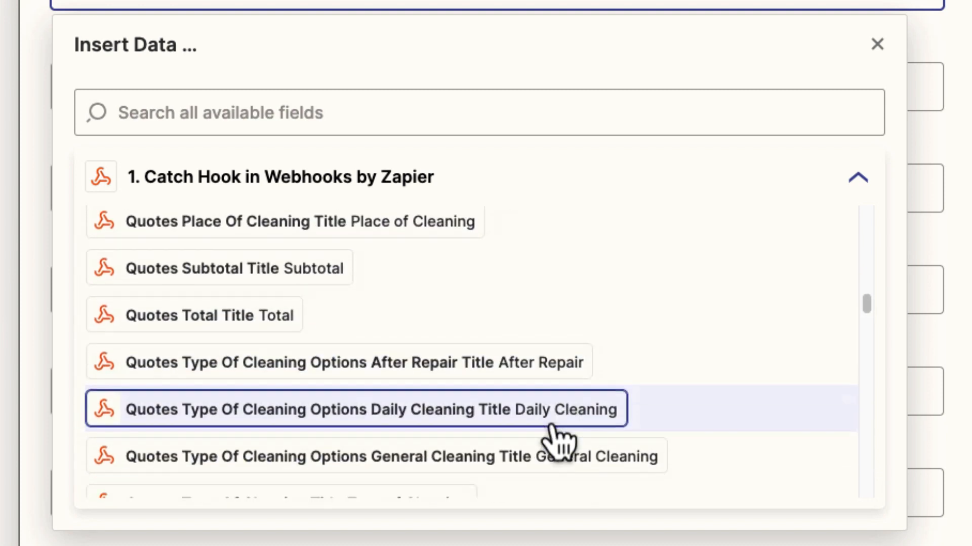
{"action": "scroll", "coordinate": [615, 416], "scroll_direction": "up", "scroll_amount": 10}
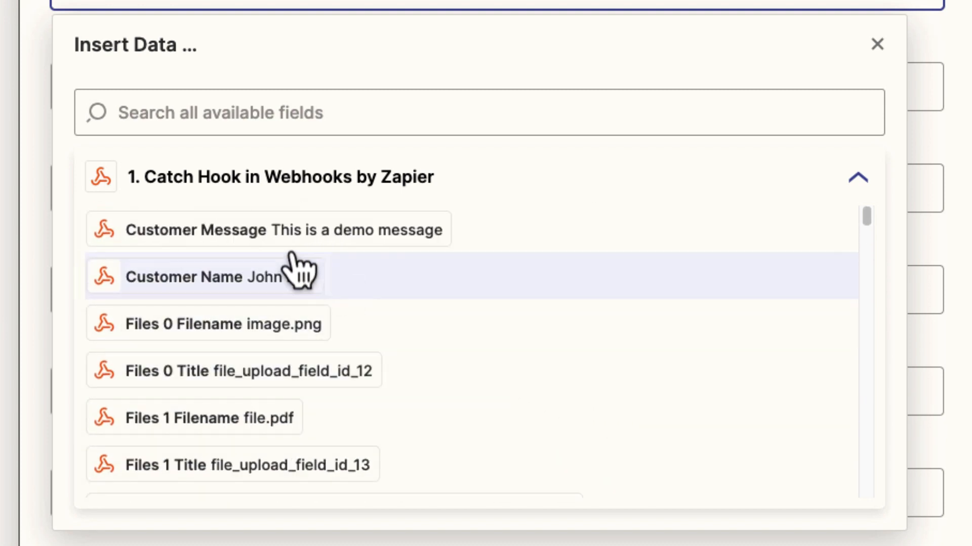
Map the Name column to the Catch Hook's Customer Name via a 'name' search.
{"action": "left_click", "coordinate": [208, 115]}
{"action": "type", "text": "name"}
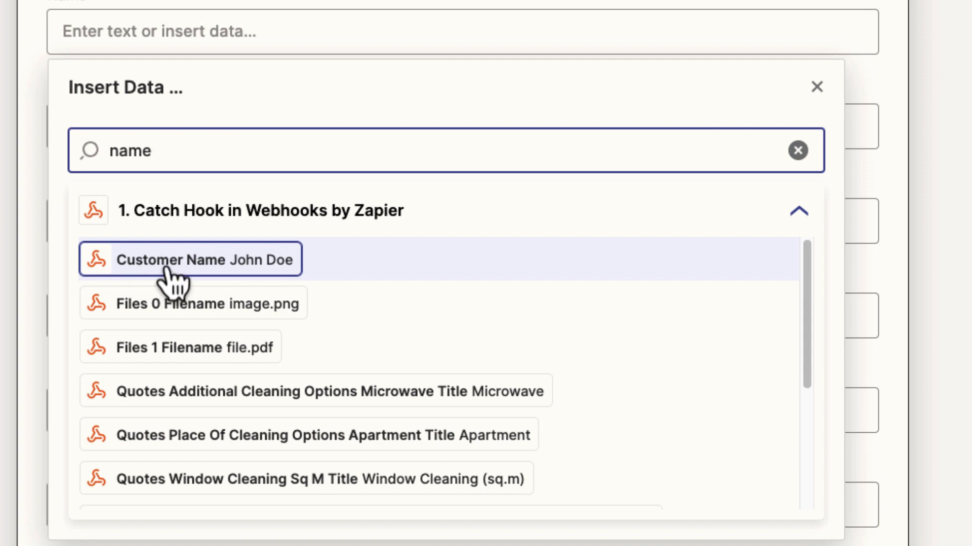
{"action": "left_click", "coordinate": [222, 263]}
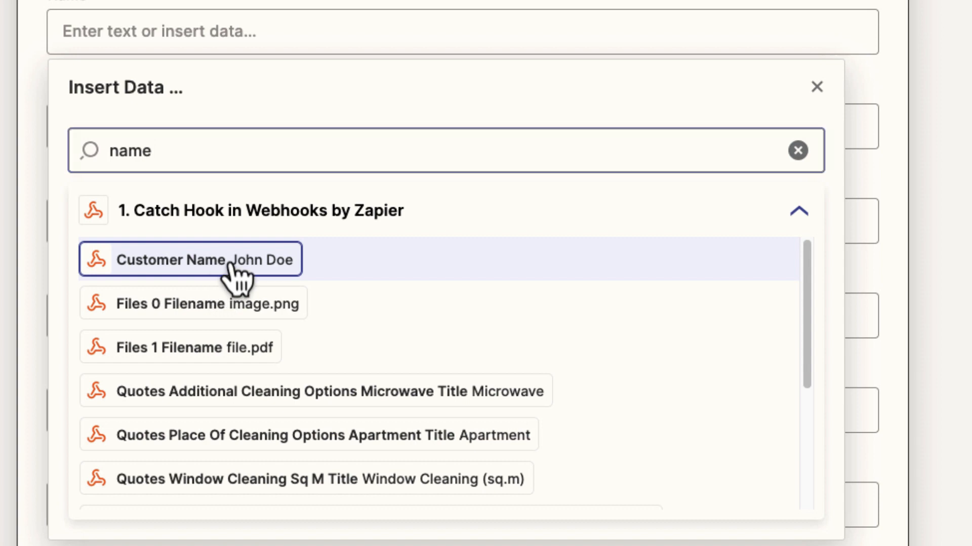
{"action": "left_click", "coordinate": [20, 54]}
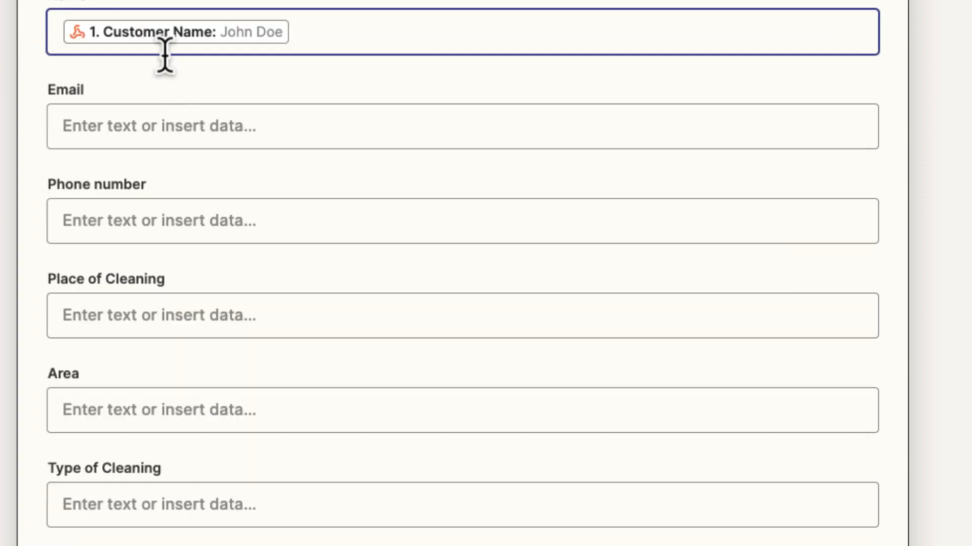
Search 'email' for the Email column, then enter the plain text email.
{"action": "left_click", "coordinate": [278, 124]}
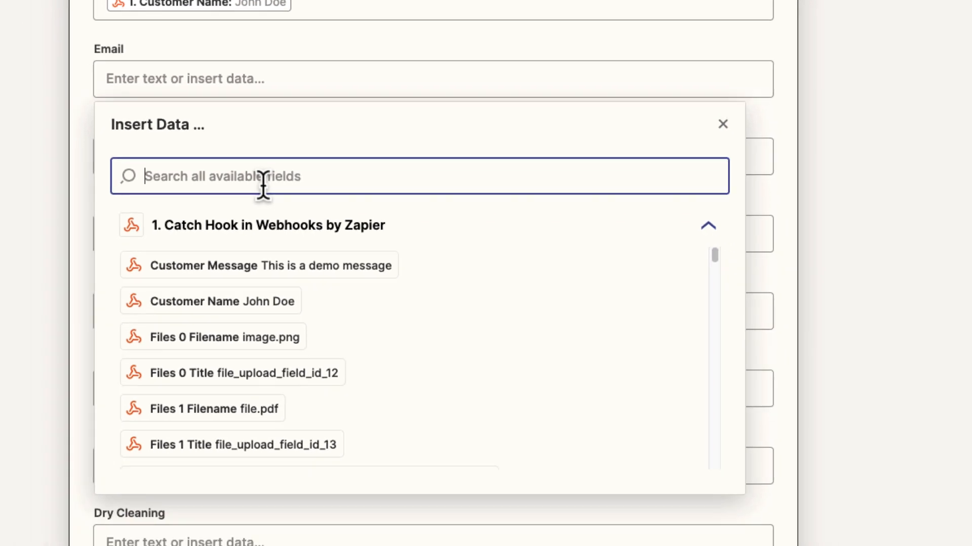
{"action": "type", "text": "email"}
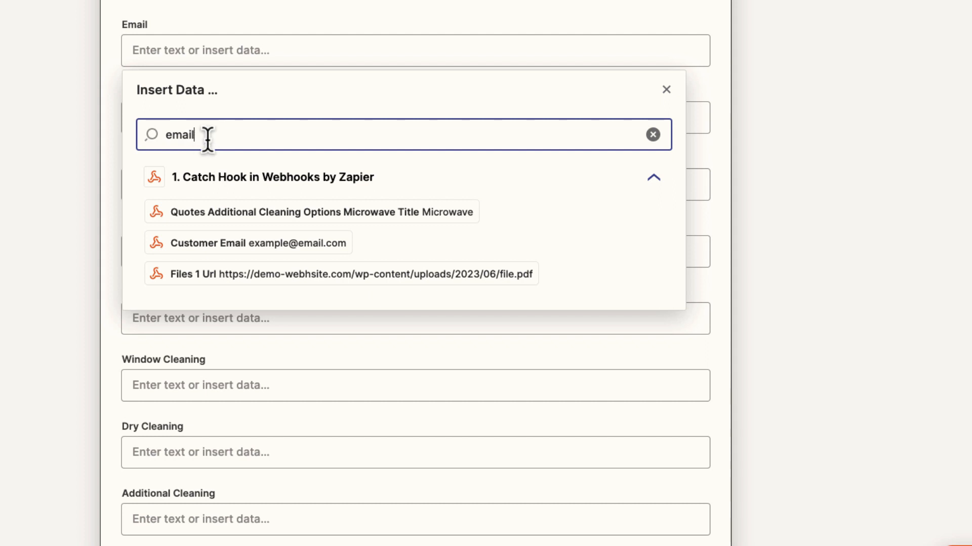
{"action": "left_click_drag", "start_coordinate": [208, 139], "coordinate": [157, 135]}
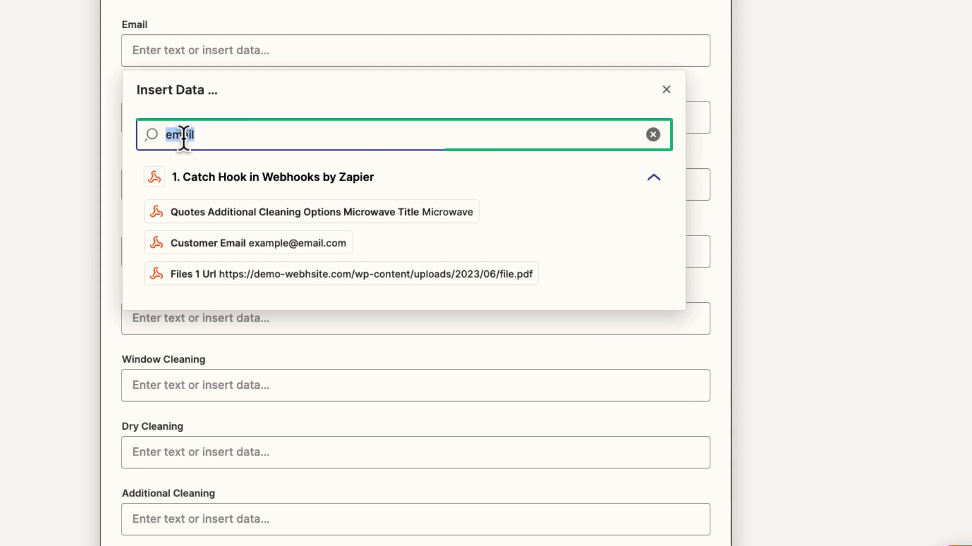
{"action": "left_click", "coordinate": [152, 50]}
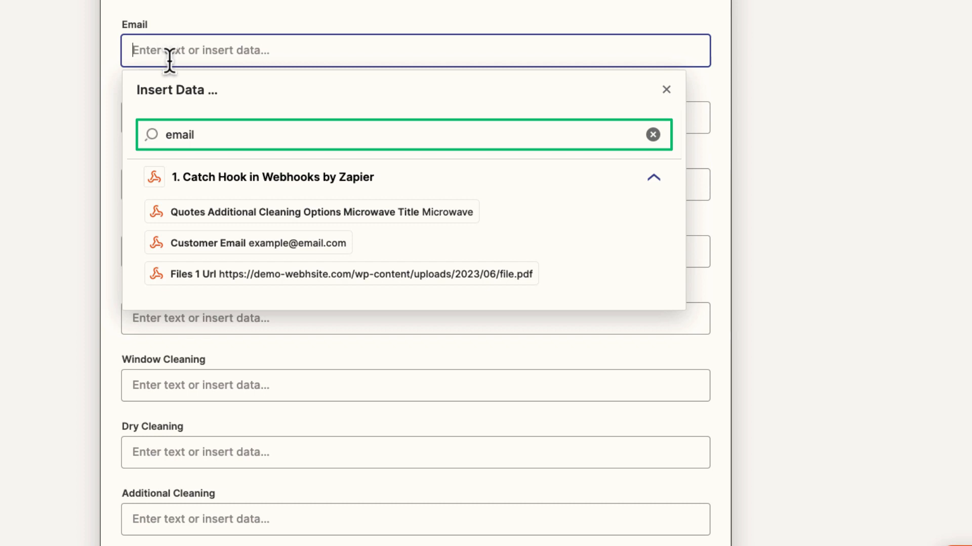
{"action": "type", "text": "email"}
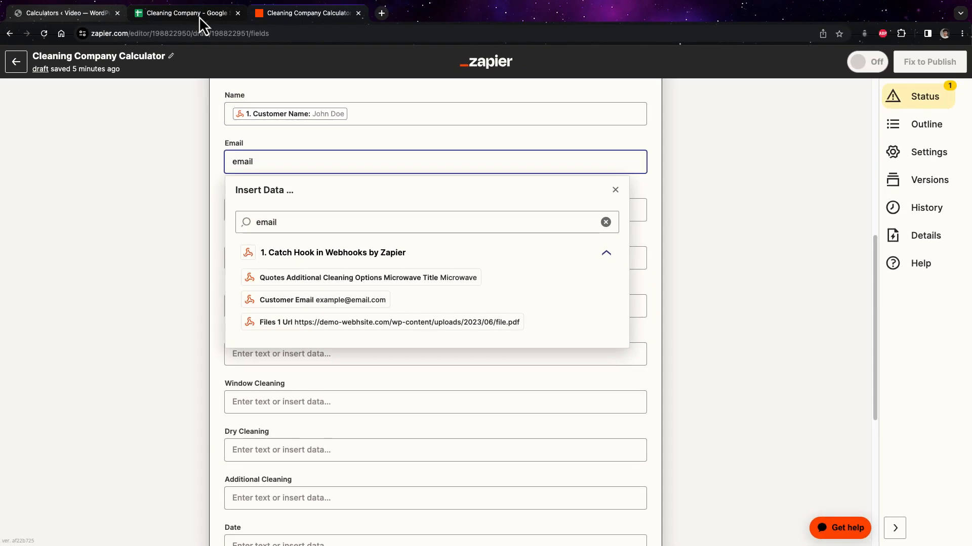
{"action": "left_click", "coordinate": [199, 16]}
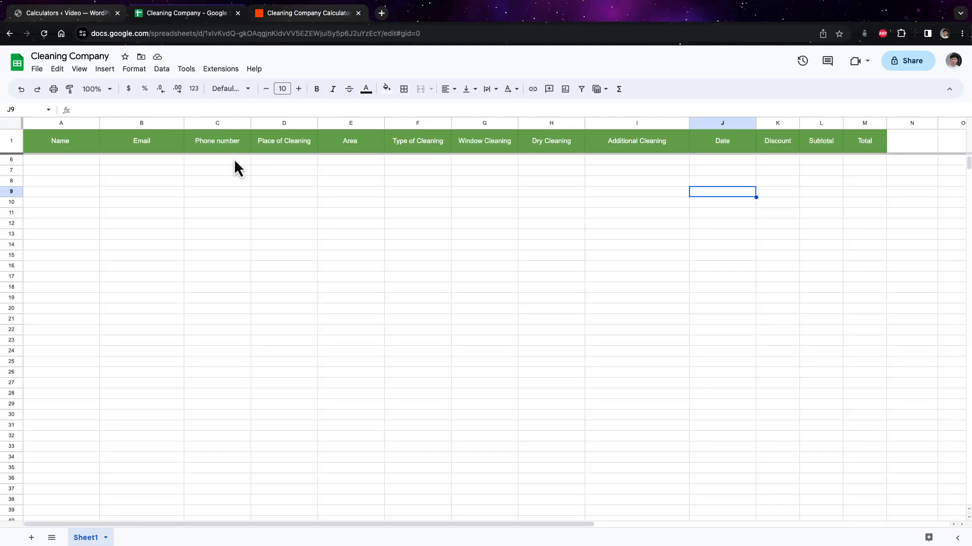
{"action": "left_click", "coordinate": [170, 161]}
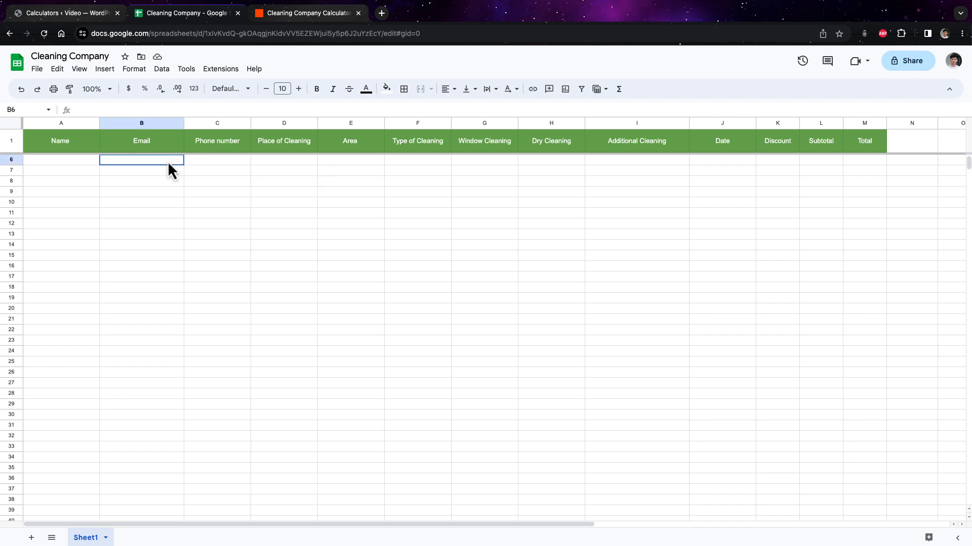
{"action": "type", "text": "email"}
{"action": "key", "text": "Return"}
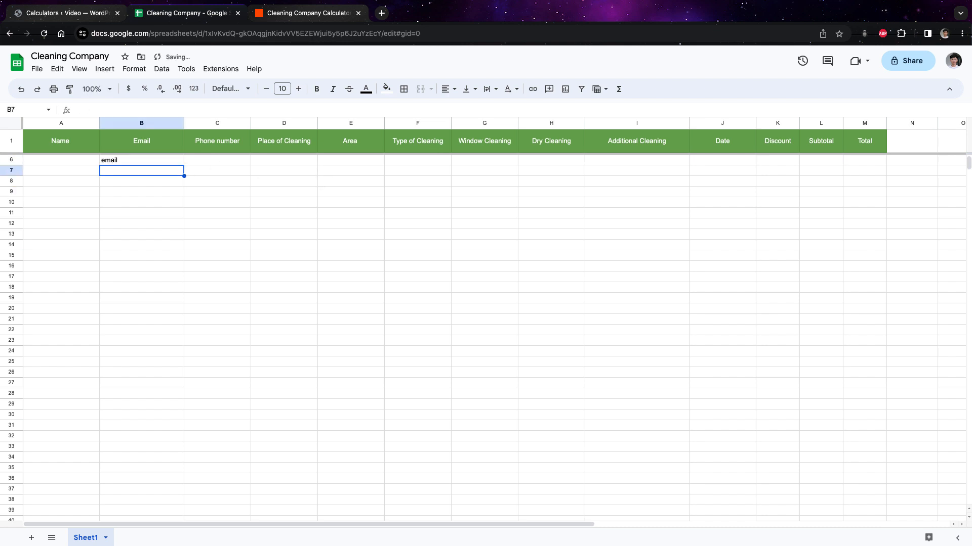
{"action": "type", "text": "email"}
{"action": "key", "text": "Return"}
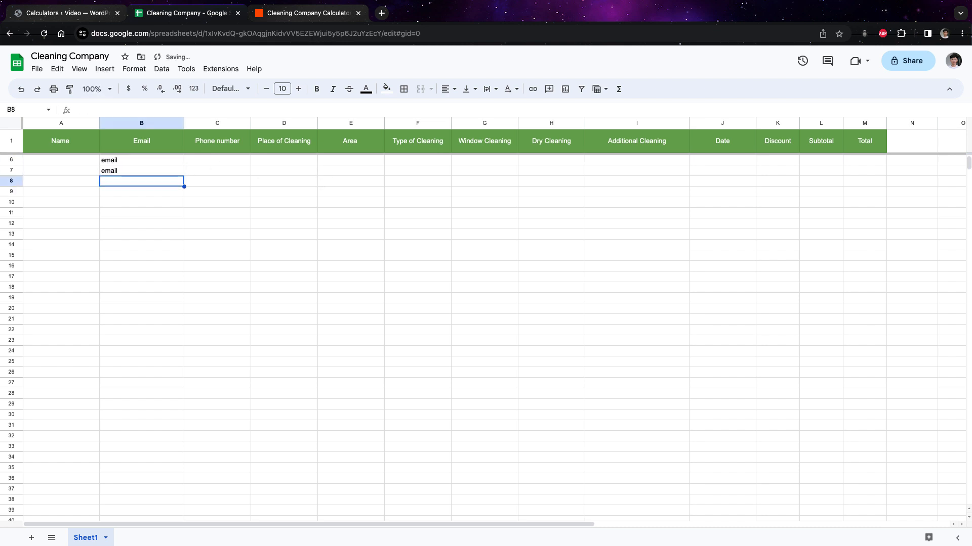
{"action": "left_click_drag", "start_coordinate": [151, 181], "coordinate": [153, 162]}
{"action": "key", "text": "Delete"}
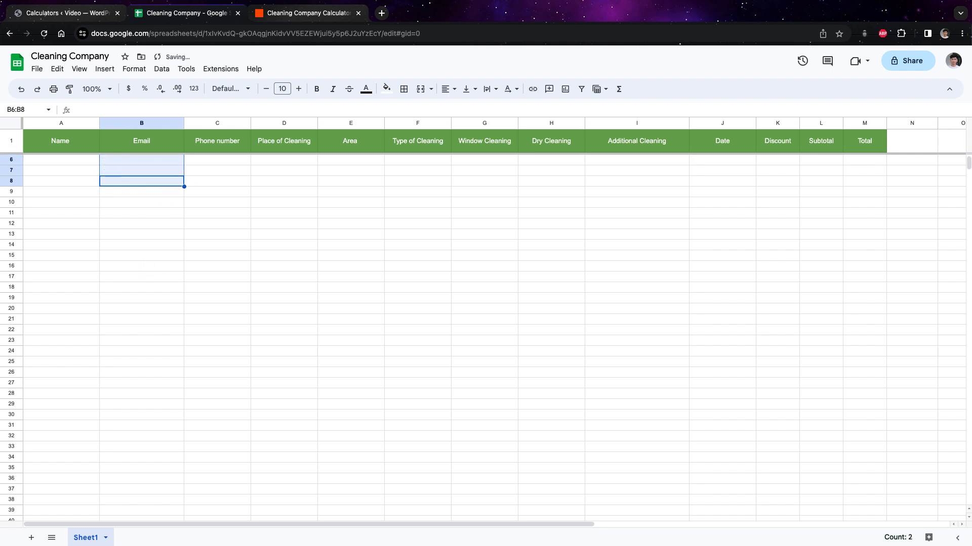
{"action": "left_click", "coordinate": [291, 18]}
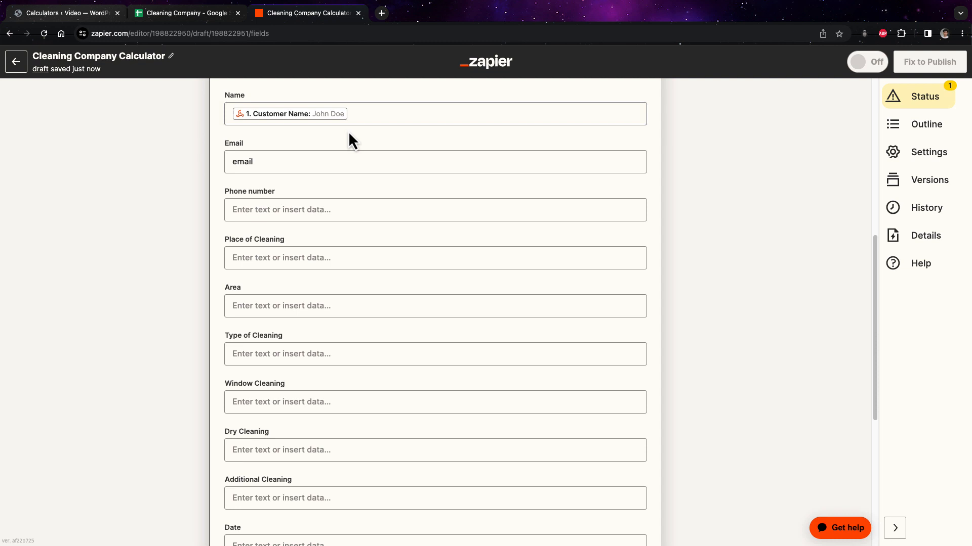
Replace the Email field's plain text with the Catch Hook's Customer Email.
{"action": "left_click", "coordinate": [258, 162]}
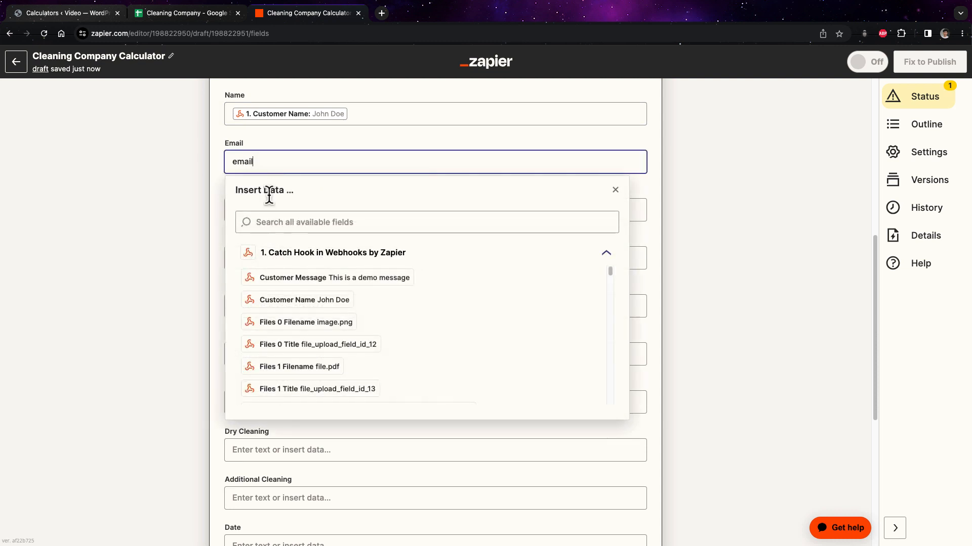
{"action": "key", "text": "BackSpace"}
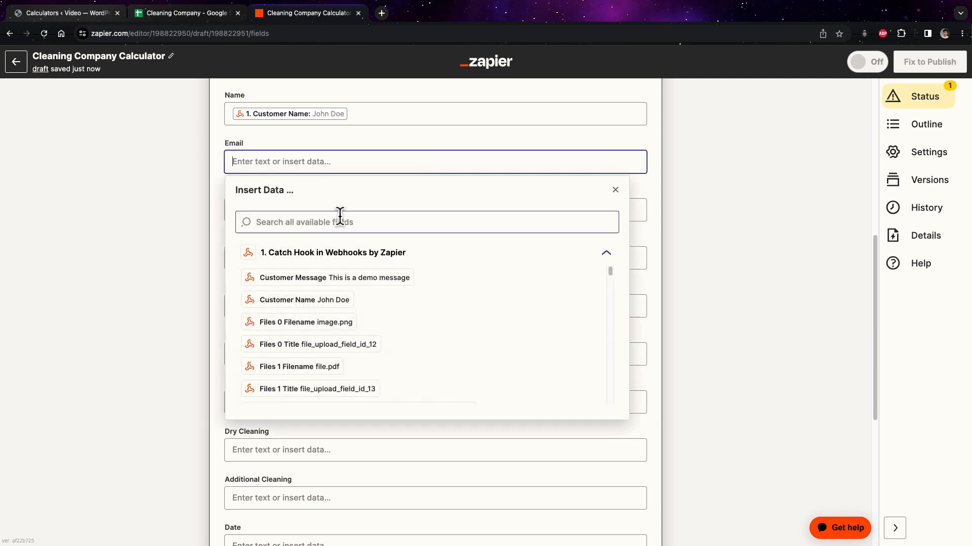
{"action": "left_click", "coordinate": [310, 221]}
{"action": "type", "text": "e"}
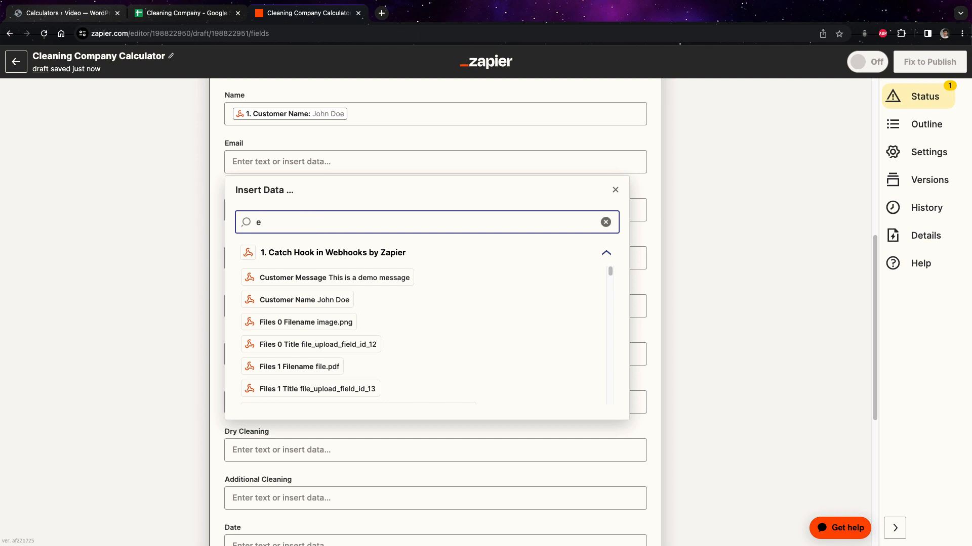
{"action": "type", "text": "mail"}
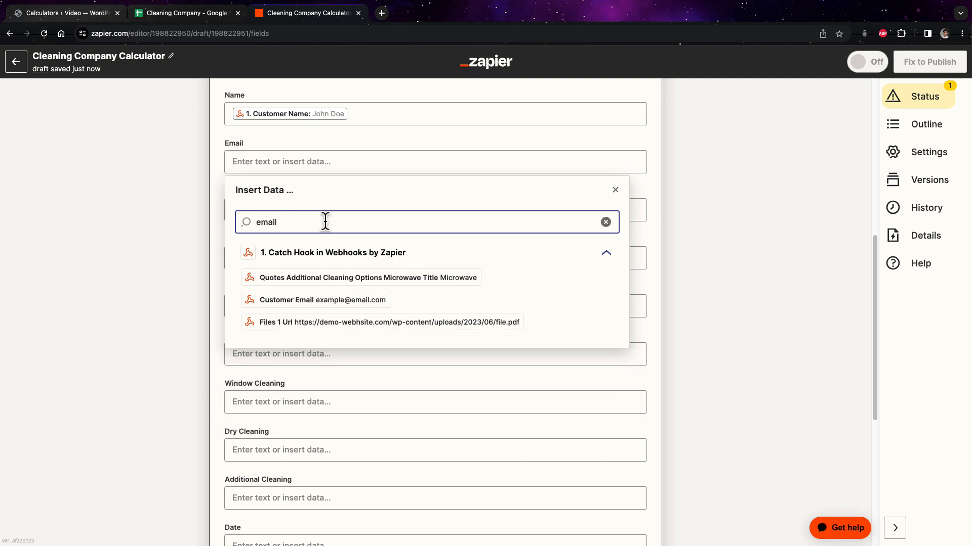
{"action": "left_click", "coordinate": [346, 300]}
{"action": "left_click", "coordinate": [143, 283]}
Map the Phone number field to Customer Phone via a 'phone' search.
{"action": "left_click", "coordinate": [265, 209]}
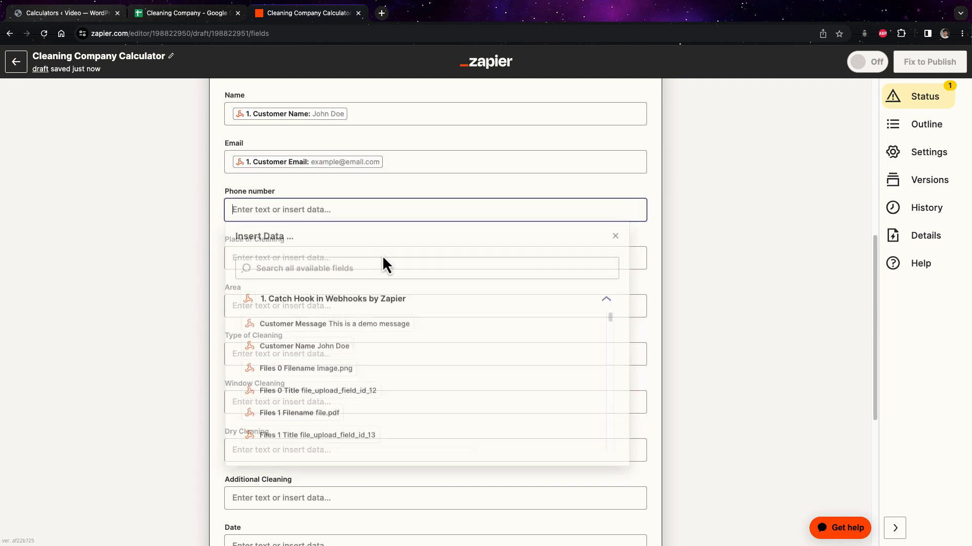
{"action": "left_click", "coordinate": [360, 271]}
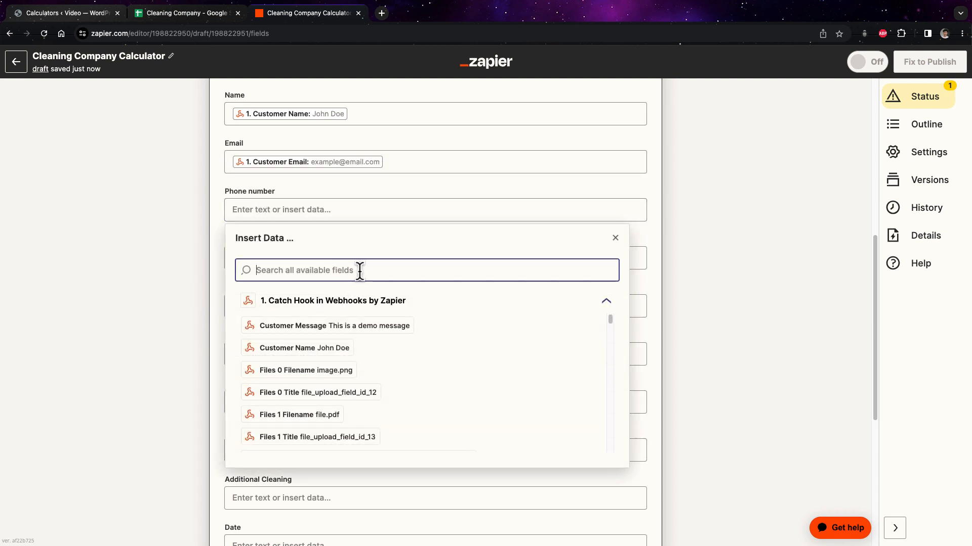
{"action": "type", "text": "phone"}
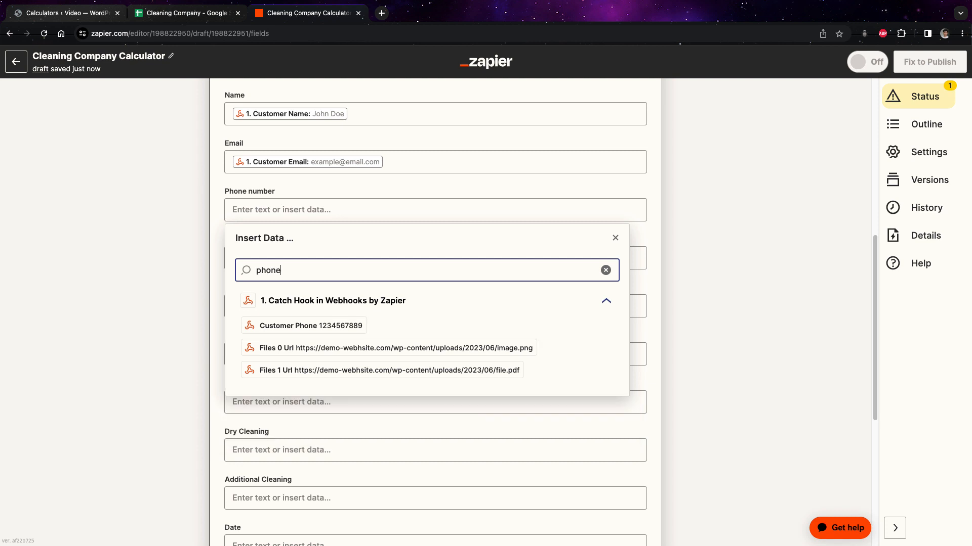
{"action": "left_click", "coordinate": [341, 331]}
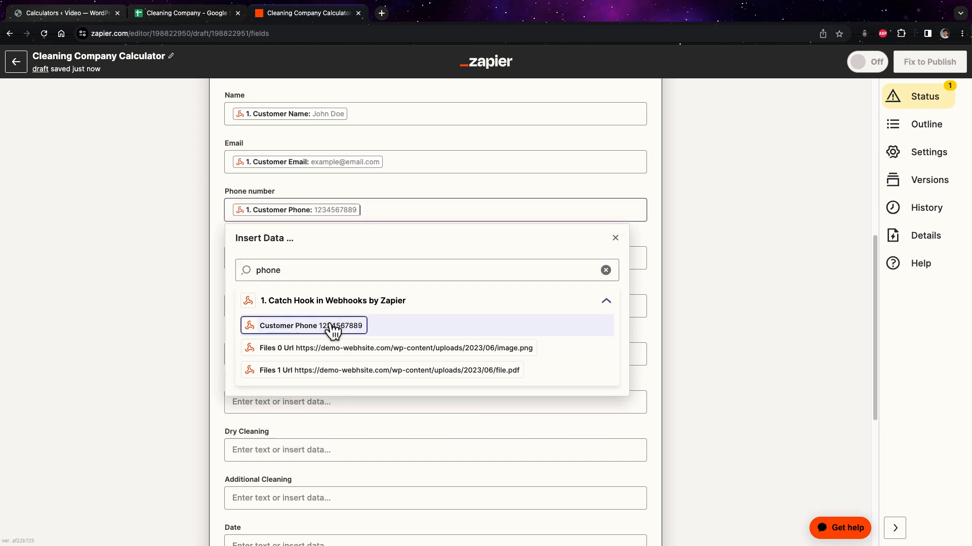
{"action": "left_click", "coordinate": [121, 282]}
List Place of Cleaning's webhook data, then check the WordPress calculator builder.
{"action": "left_click", "coordinate": [245, 255]}
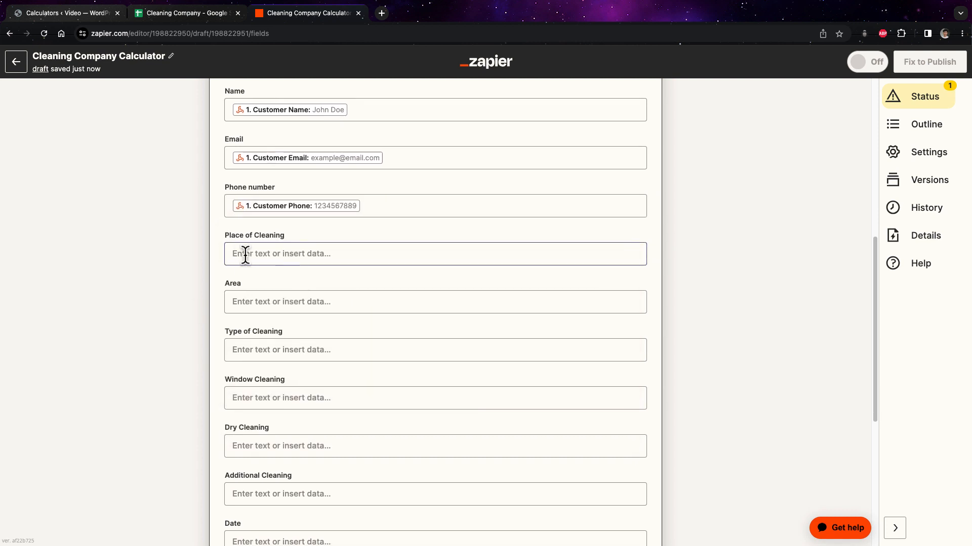
{"action": "left_click", "coordinate": [247, 255]}
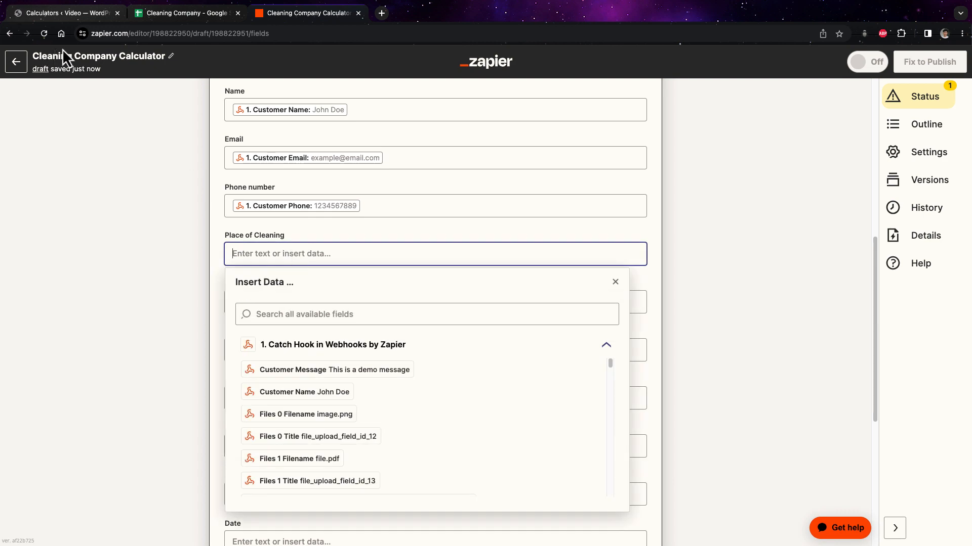
{"action": "left_click", "coordinate": [84, 16]}
{"action": "scroll", "coordinate": [373, 250], "scroll_direction": "up", "scroll_amount": 3}
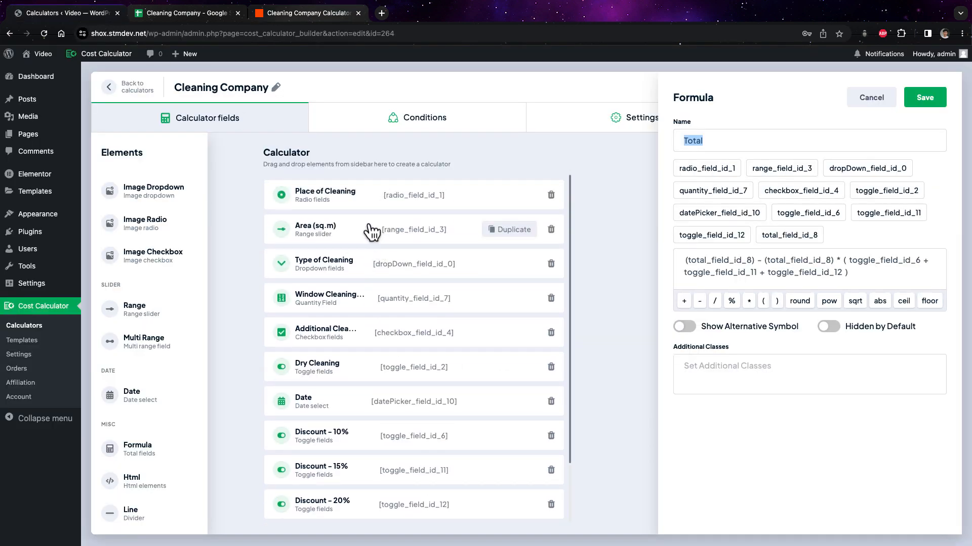
{"action": "left_click", "coordinate": [373, 204]}
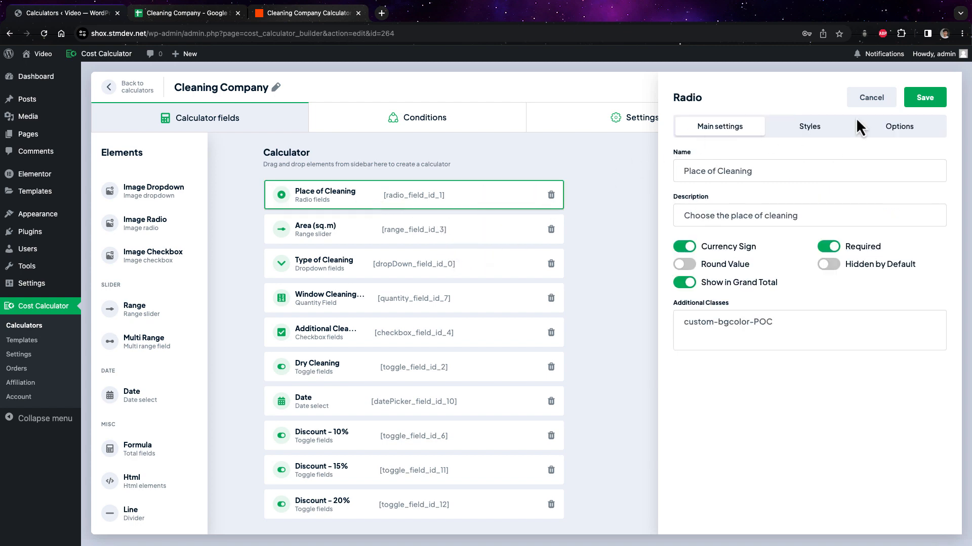
{"action": "left_click", "coordinate": [864, 102]}
{"action": "left_click", "coordinate": [809, 94]}
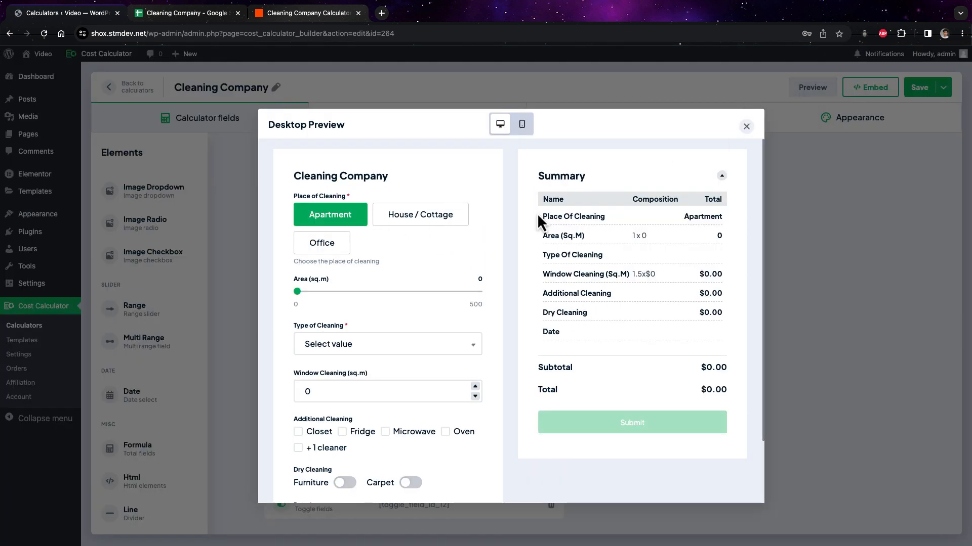
{"action": "left_click", "coordinate": [392, 231]}
{"action": "left_click", "coordinate": [327, 246]}
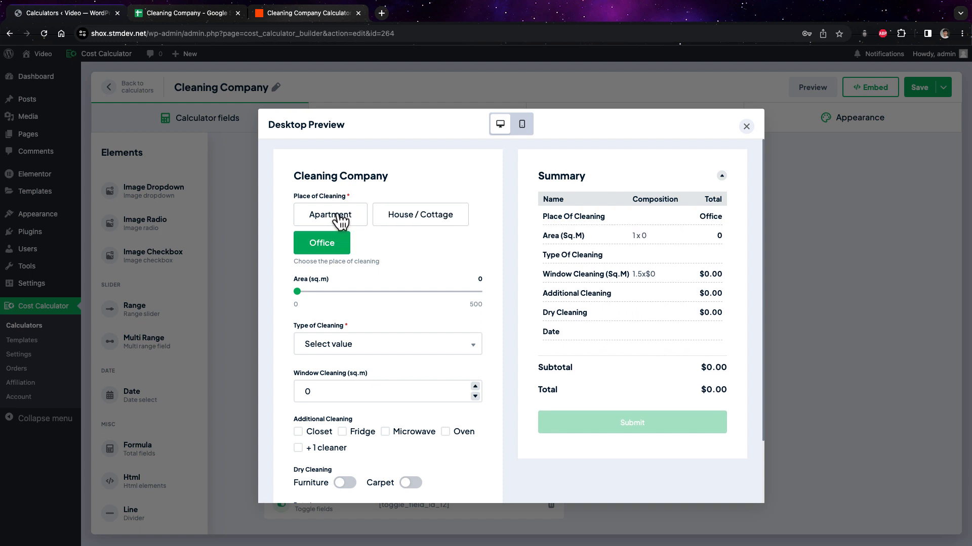
{"action": "left_click", "coordinate": [398, 222]}
{"action": "left_click", "coordinate": [336, 218]}
{"action": "left_click", "coordinate": [340, 245]}
{"action": "left_click", "coordinate": [406, 223]}
{"action": "left_click", "coordinate": [330, 217]}
{"action": "left_click", "coordinate": [321, 244]}
{"action": "left_click", "coordinate": [378, 221]}
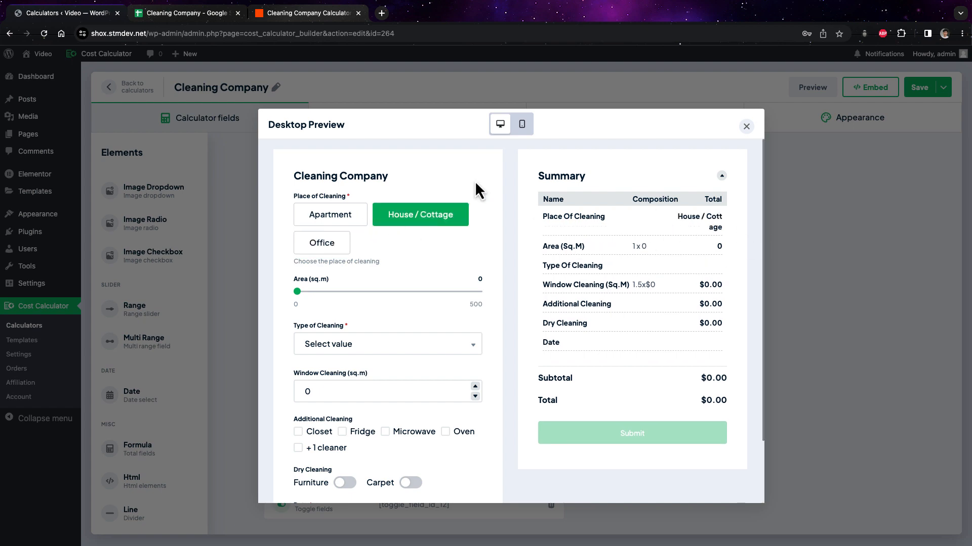
{"action": "left_click", "coordinate": [304, 13]}
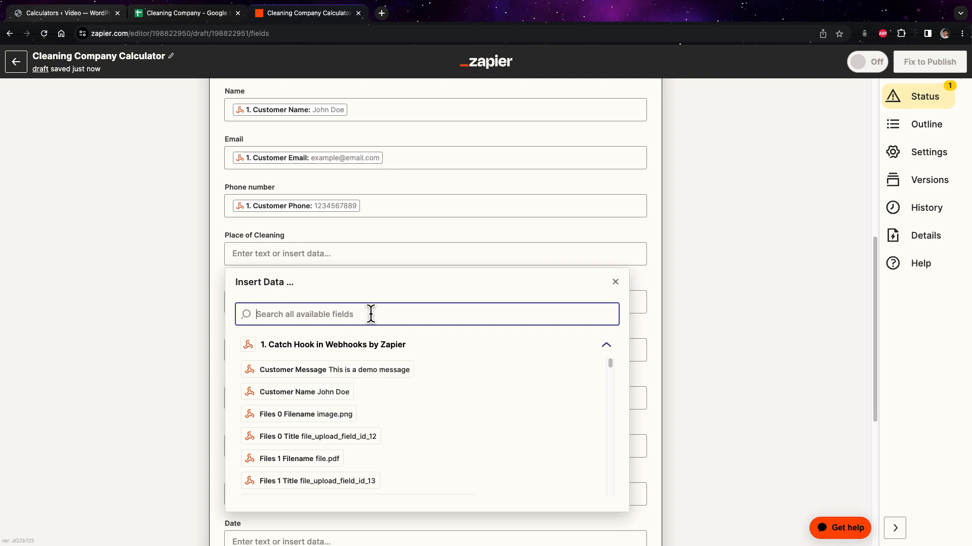
Map Place of Cleaning to the Apartment, House / Cottage and Office option titles.
{"action": "type", "text": "place"}
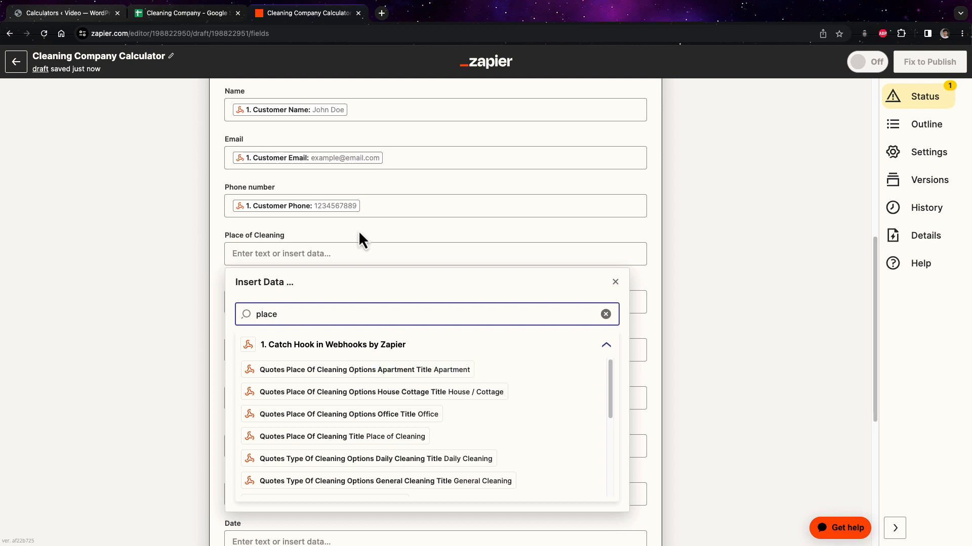
{"action": "left_click", "coordinate": [76, 15]}
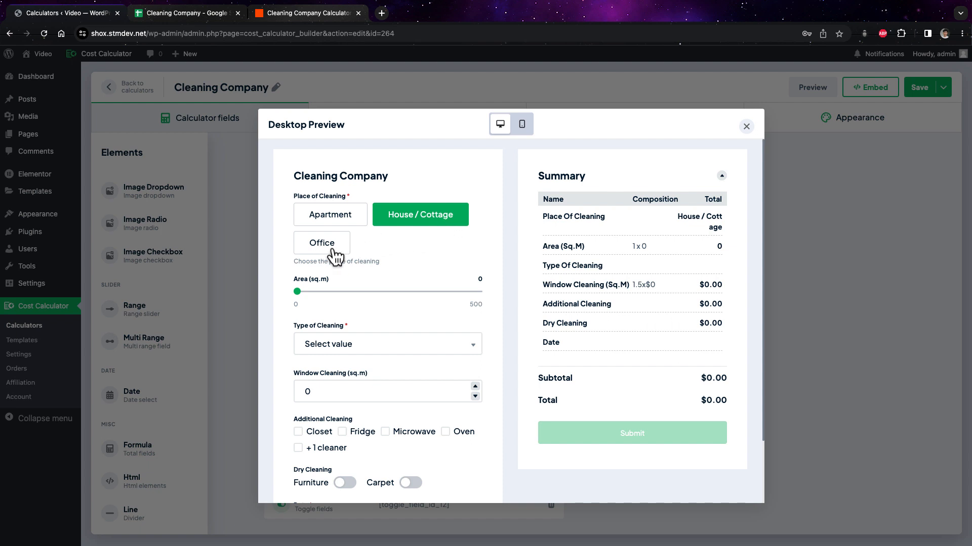
{"action": "left_click", "coordinate": [298, 13]}
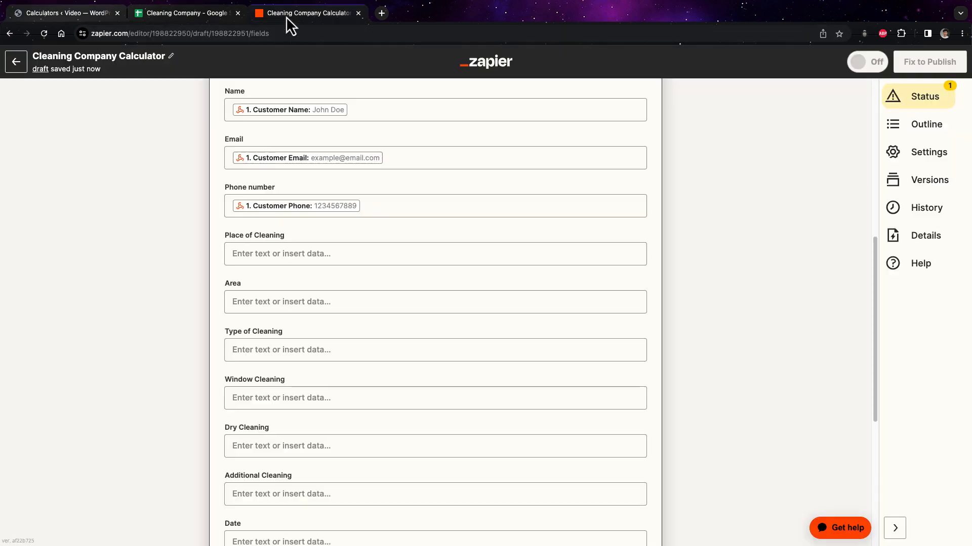
{"action": "left_click", "coordinate": [379, 251]}
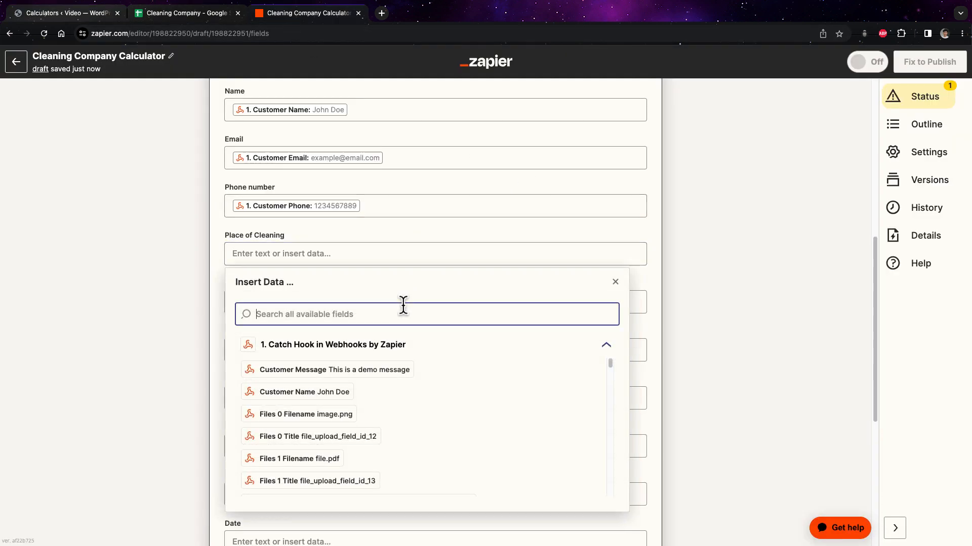
{"action": "type", "text": "place"}
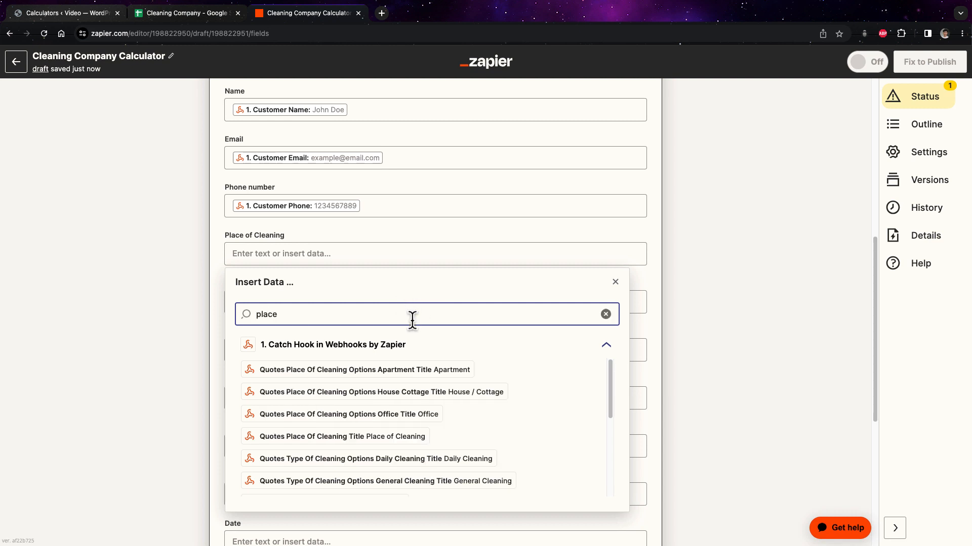
{"action": "left_click", "coordinate": [445, 377]}
{"action": "left_click", "coordinate": [455, 394]}
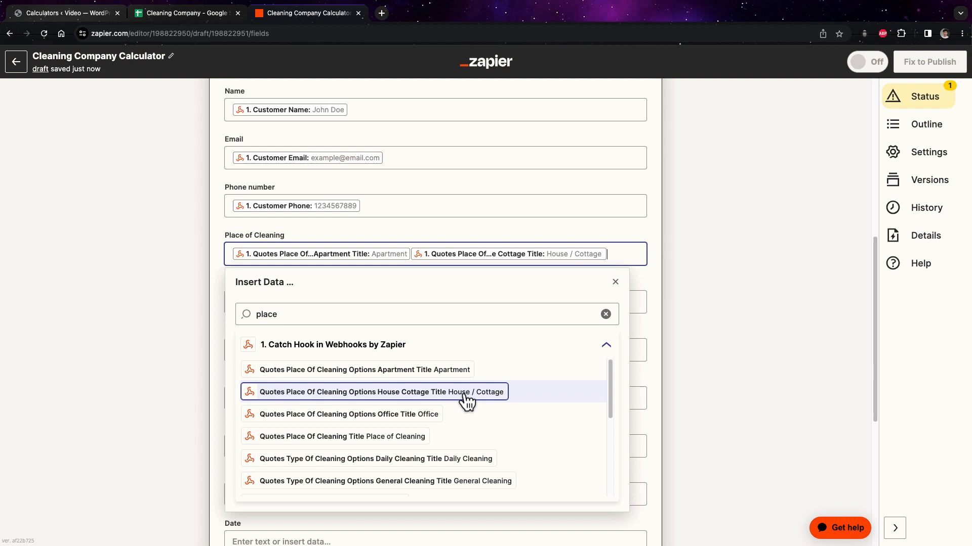
{"action": "left_click", "coordinate": [429, 416]}
{"action": "left_click", "coordinate": [695, 309]}
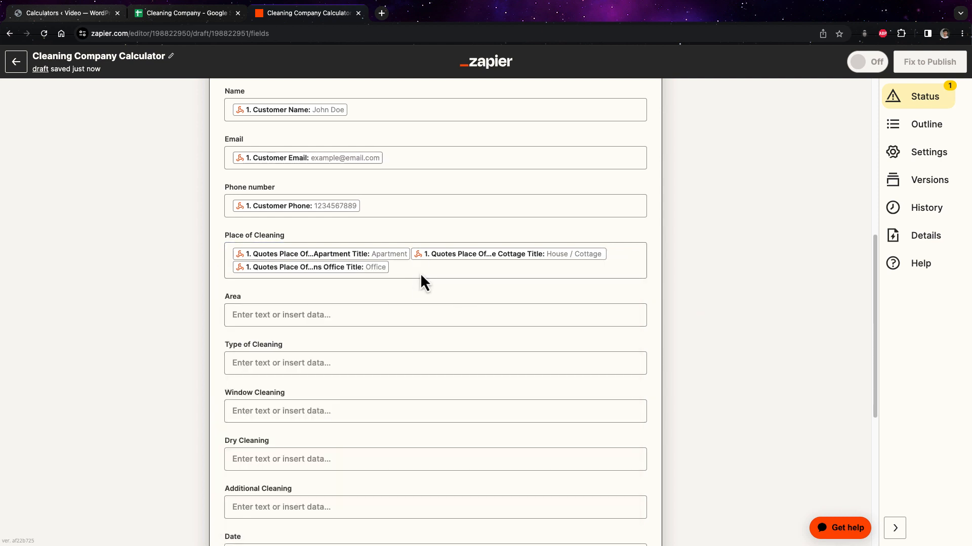
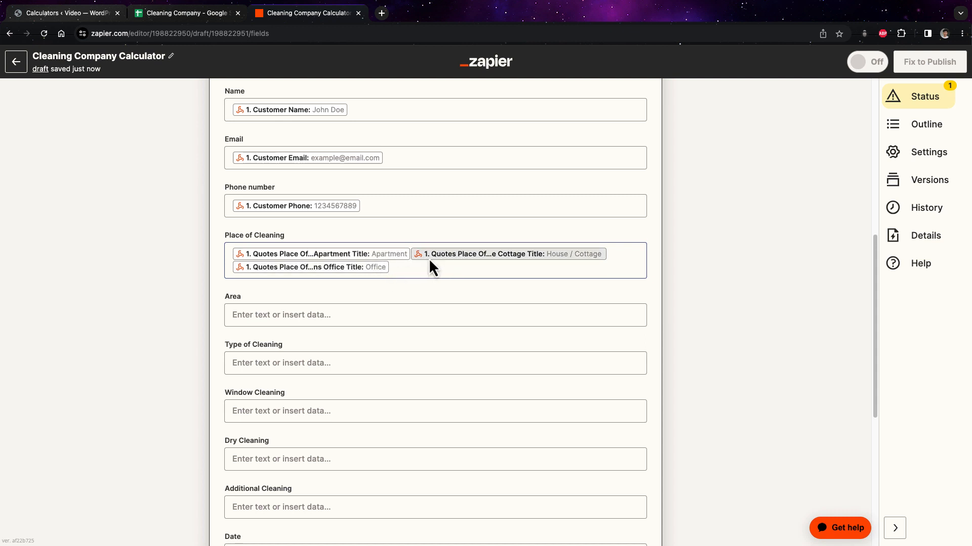
Scroll the Google Sheets action to Additional Cleaning and switch to the WordPress calculator editor.
{"action": "scroll", "coordinate": [344, 319], "scroll_direction": "down", "scroll_amount": 1}
{"action": "scroll", "coordinate": [287, 329], "scroll_direction": "down", "scroll_amount": 3}
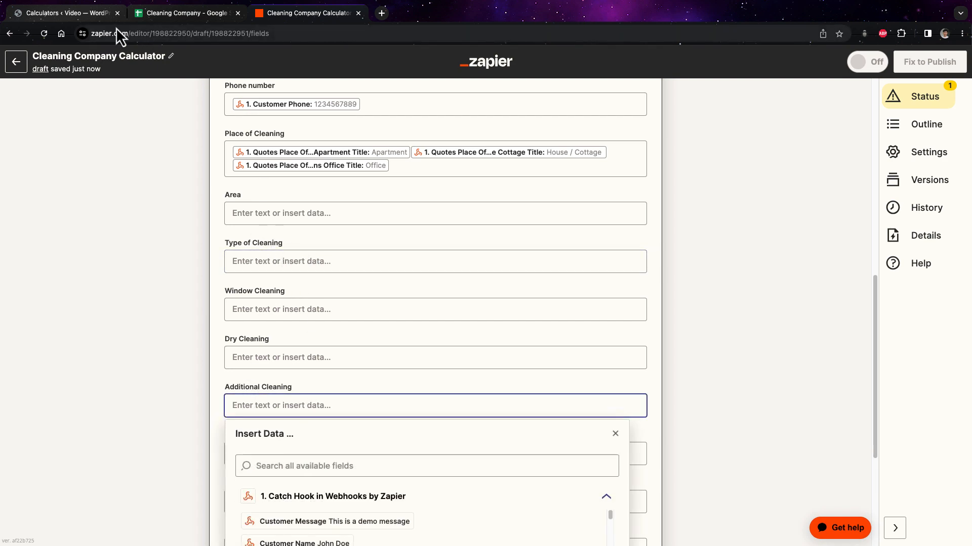
{"action": "left_click", "coordinate": [81, 14]}
Close the preview and inspect the Additional Cleaning checkbox settings without saving.
{"action": "left_click", "coordinate": [747, 130]}
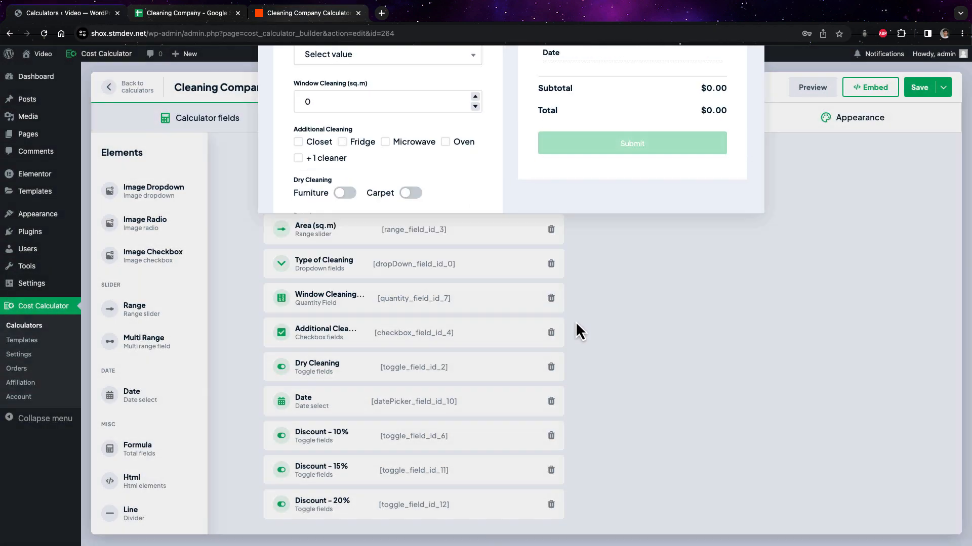
{"action": "left_click", "coordinate": [366, 330]}
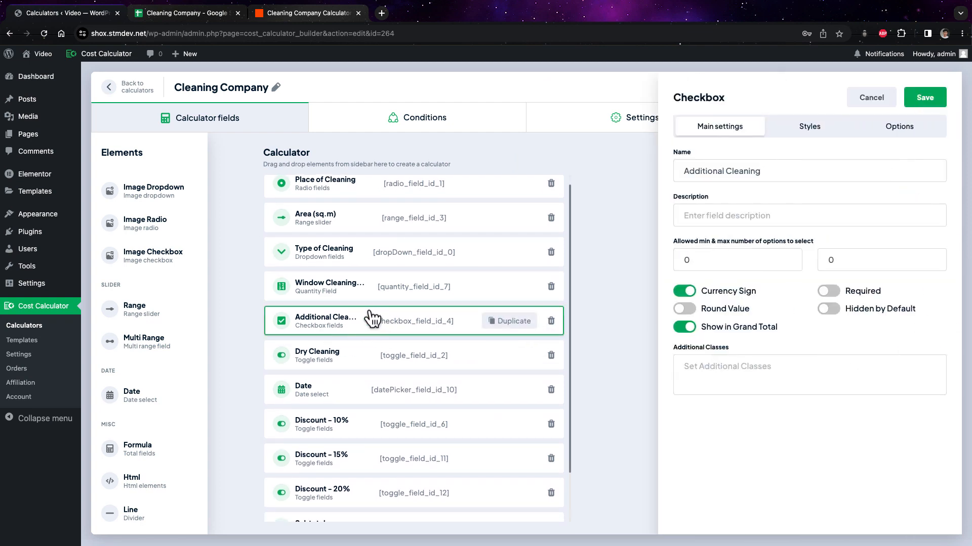
{"action": "left_click", "coordinate": [866, 99]}
Preview the calculator with Closet, Microwave and Fridge ticked, giving a $32.00 extras total.
{"action": "left_click", "coordinate": [815, 89]}
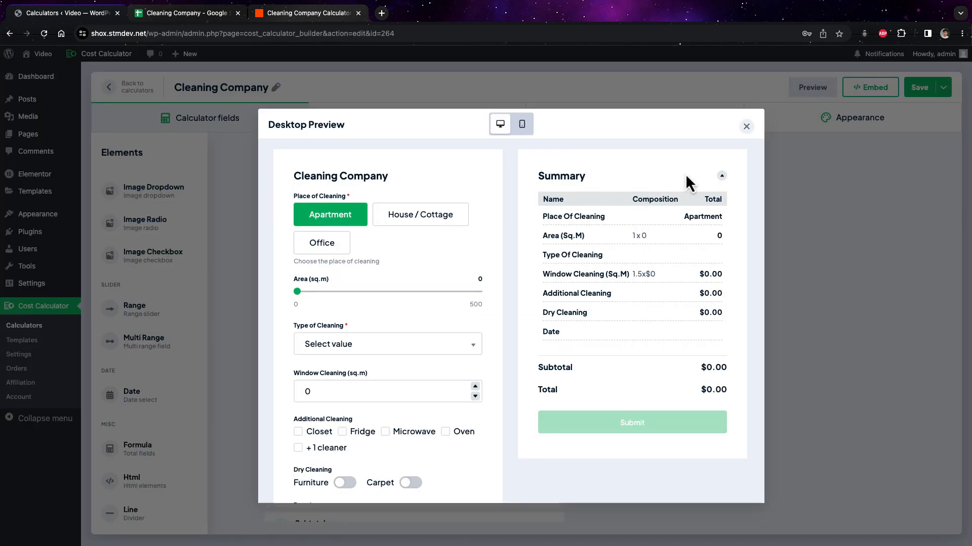
{"action": "scroll", "coordinate": [395, 368], "scroll_direction": "down", "scroll_amount": 3}
{"action": "left_click", "coordinate": [312, 362]}
{"action": "left_click", "coordinate": [394, 366]}
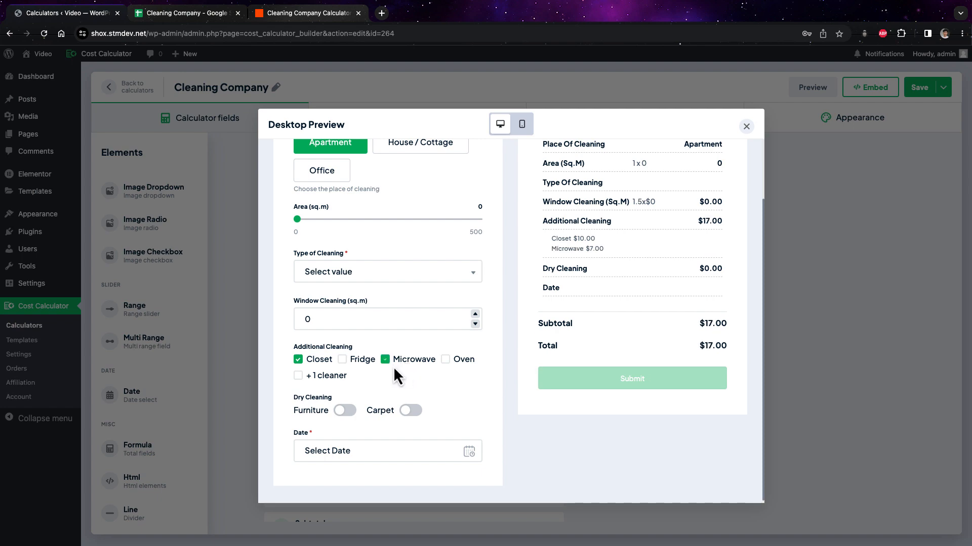
{"action": "left_click", "coordinate": [354, 362]}
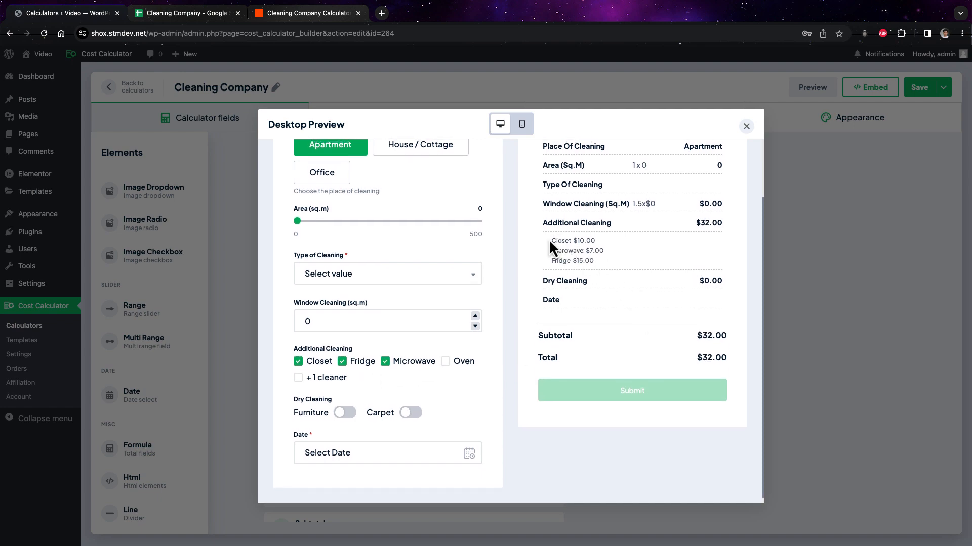
{"action": "left_click_drag", "start_coordinate": [564, 245], "coordinate": [594, 264]}
{"action": "left_click", "coordinate": [744, 126]}
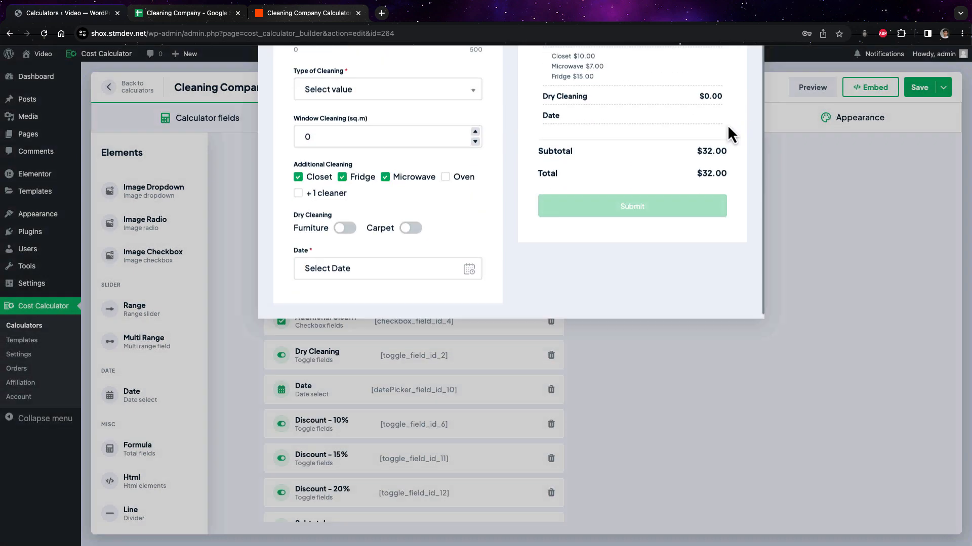
{"action": "left_click", "coordinate": [290, 17]}
{"action": "scroll", "coordinate": [348, 427], "scroll_direction": "down", "scroll_amount": 1}
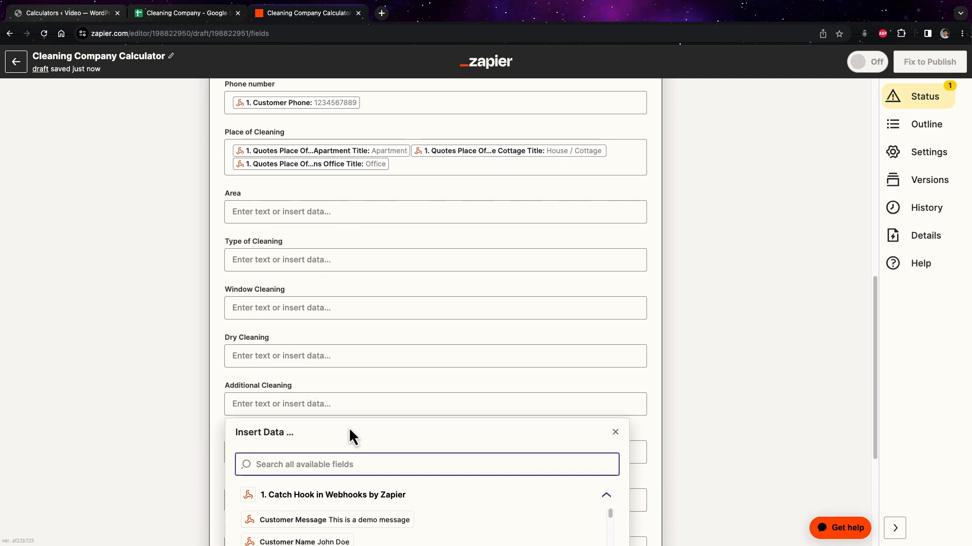
Search the Additional Cleaning data list for 'addi' to find the option titles.
{"action": "scroll", "coordinate": [364, 431], "scroll_direction": "down", "scroll_amount": 3}
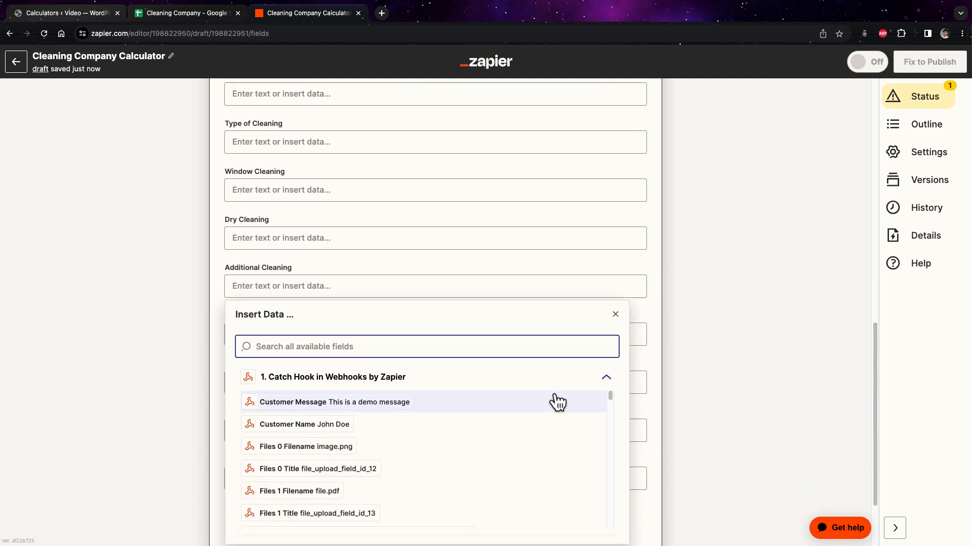
{"action": "scroll", "coordinate": [551, 425], "scroll_direction": "down", "scroll_amount": 3}
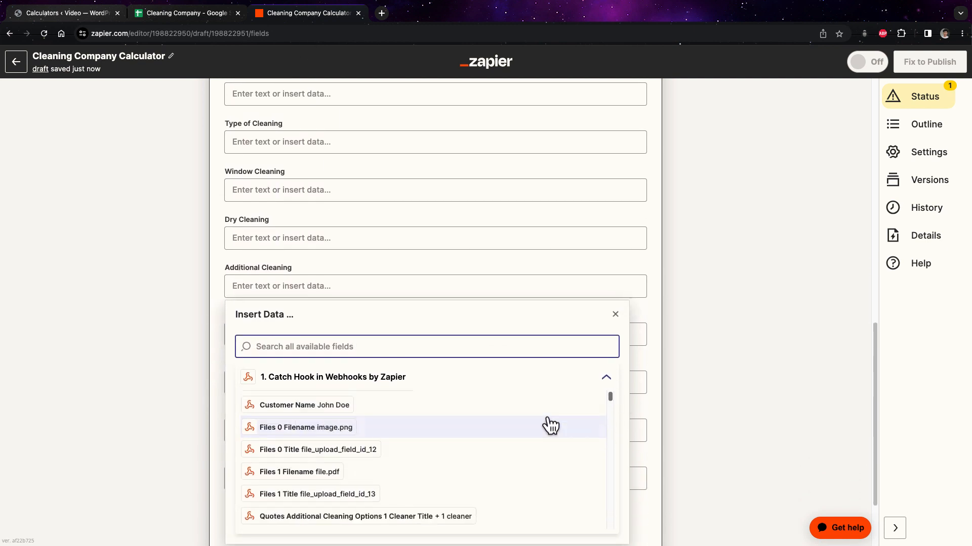
{"action": "scroll", "coordinate": [607, 395], "scroll_direction": "down", "scroll_amount": 2}
{"action": "scroll", "coordinate": [420, 400], "scroll_direction": "down", "scroll_amount": 5}
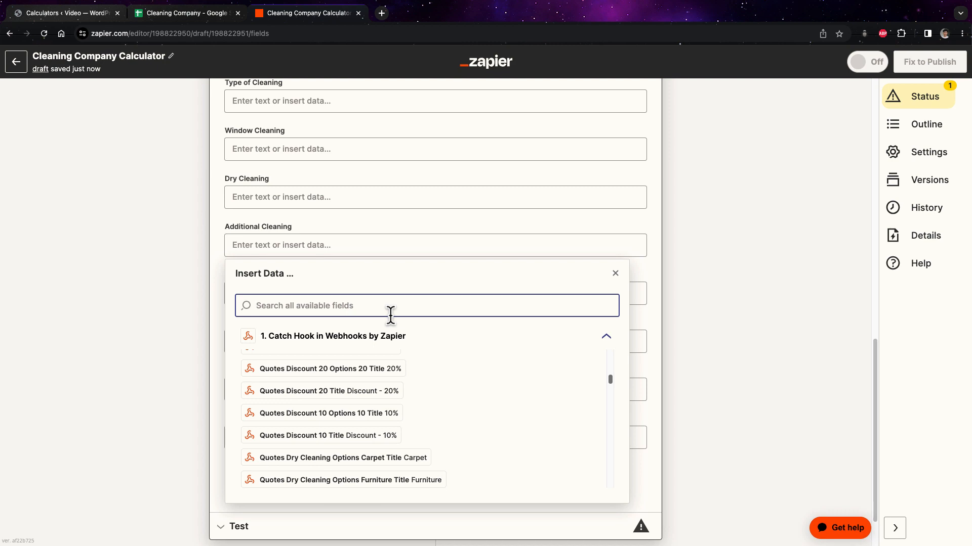
{"action": "scroll", "coordinate": [391, 314], "scroll_direction": "up", "scroll_amount": 4}
{"action": "scroll", "coordinate": [364, 493], "scroll_direction": "down", "scroll_amount": 2}
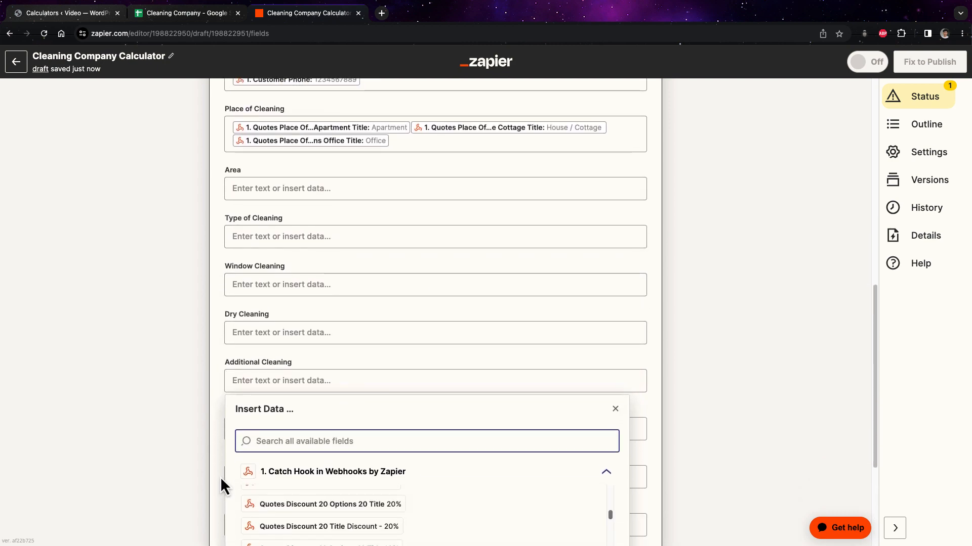
{"action": "scroll", "coordinate": [223, 483], "scroll_direction": "down", "scroll_amount": 4}
{"action": "type", "text": "addi"}
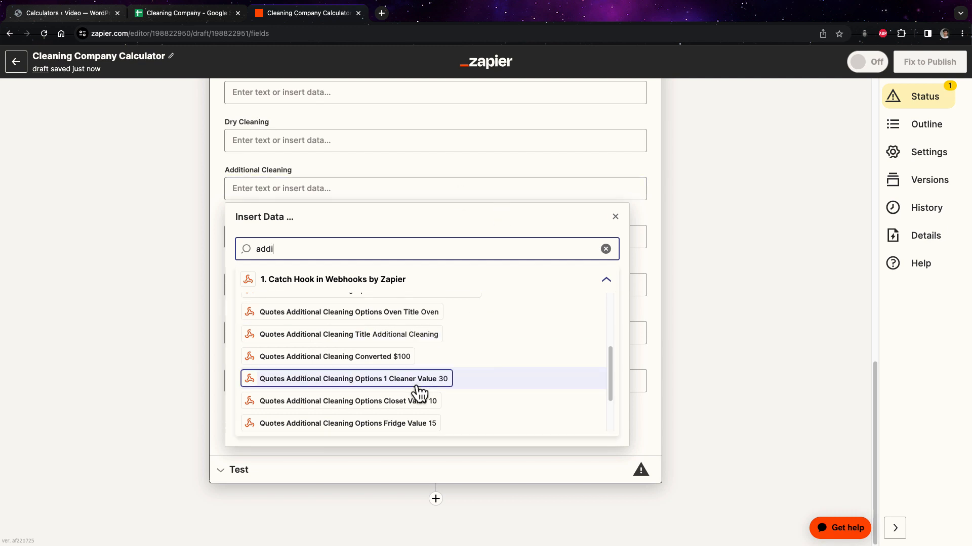
{"action": "scroll", "coordinate": [419, 394], "scroll_direction": "up", "scroll_amount": 5}
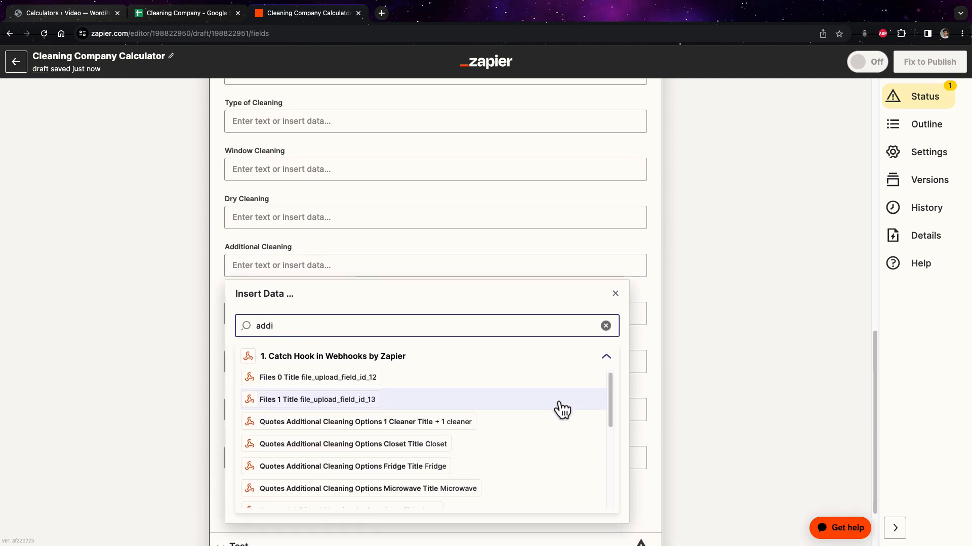
{"action": "scroll", "coordinate": [555, 412], "scroll_direction": "down", "scroll_amount": 1}
{"action": "scroll", "coordinate": [759, 435], "scroll_direction": "down", "scroll_amount": 1}
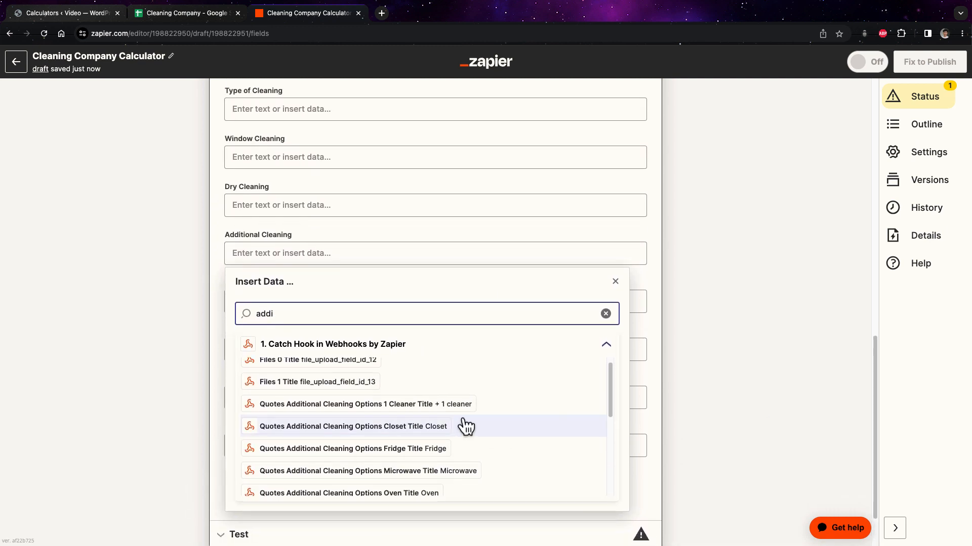
Map the Closet and Fridge option titles into Additional Cleaning, then select cell E11 in the sheet.
{"action": "left_click", "coordinate": [423, 430]}
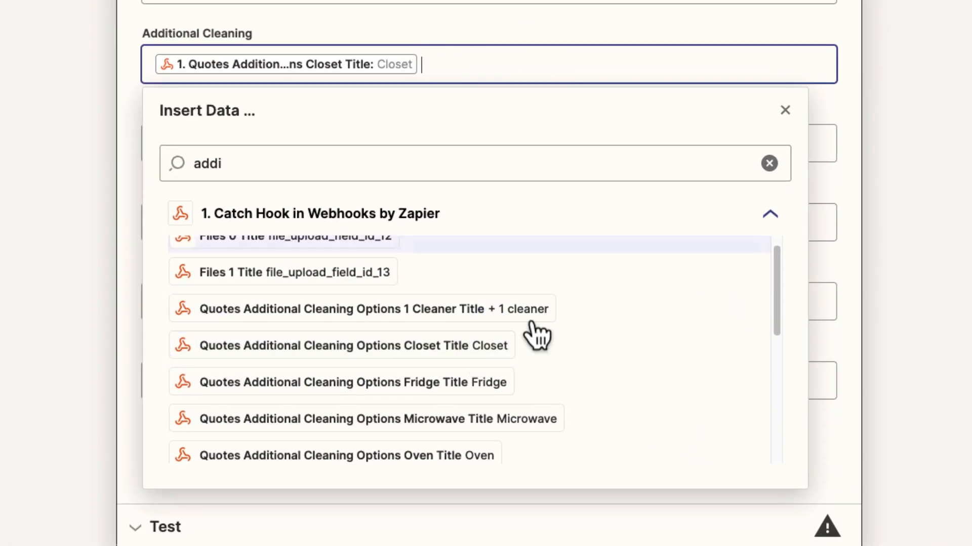
{"action": "left_click", "coordinate": [505, 390]}
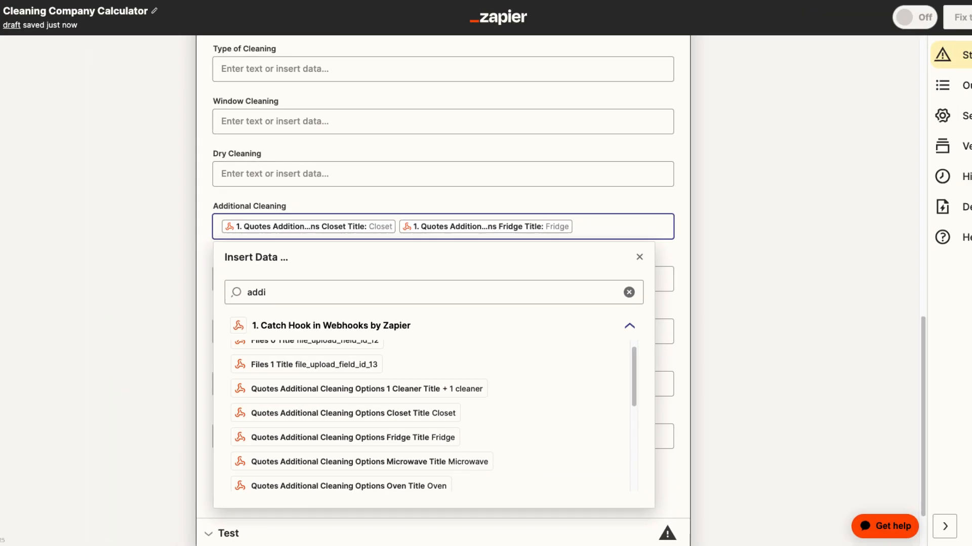
{"action": "left_click", "coordinate": [196, 19]}
{"action": "left_click", "coordinate": [351, 212]}
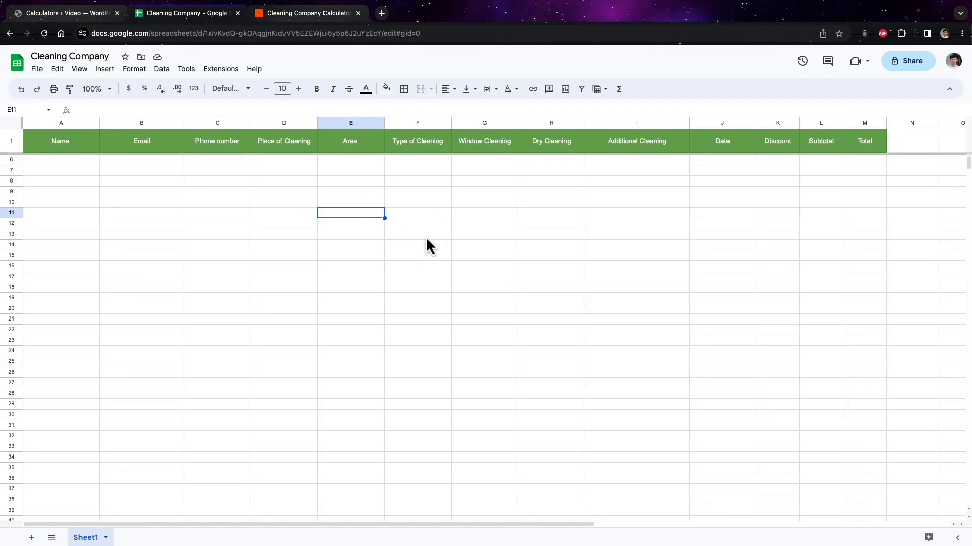
{"action": "type", "text": "+asd"}
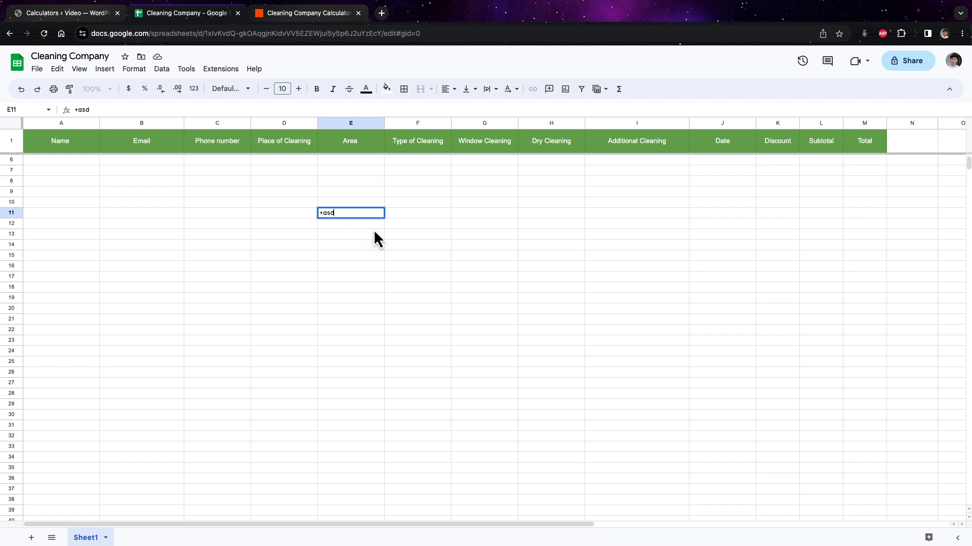
{"action": "key", "text": "Return"}
{"action": "key", "text": "Up"}
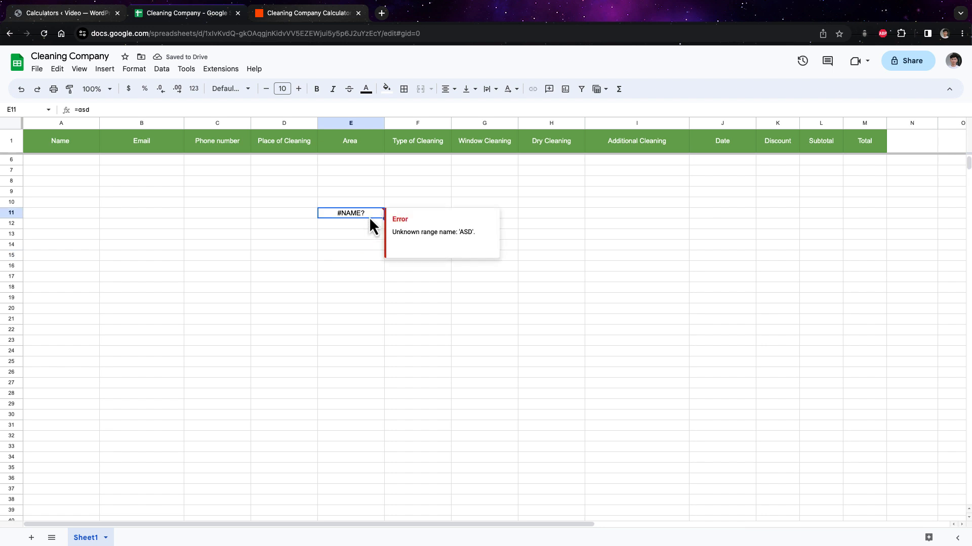
{"action": "double_click", "coordinate": [365, 217]}
{"action": "left_click", "coordinate": [327, 216]}
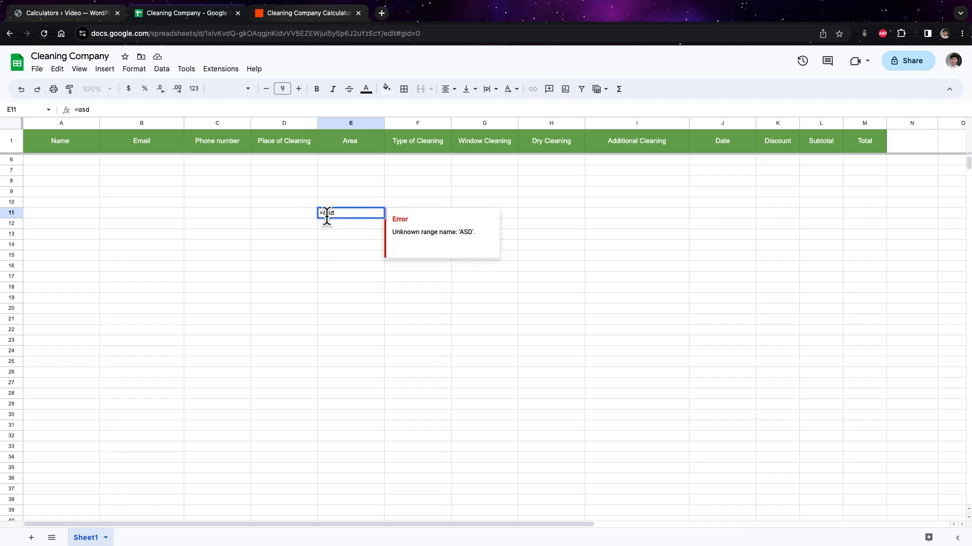
{"action": "key", "text": "BackSpace"}
{"action": "key", "text": "BackSpace"}
{"action": "key", "text": "Down"}
{"action": "key", "text": "BackSpace"}
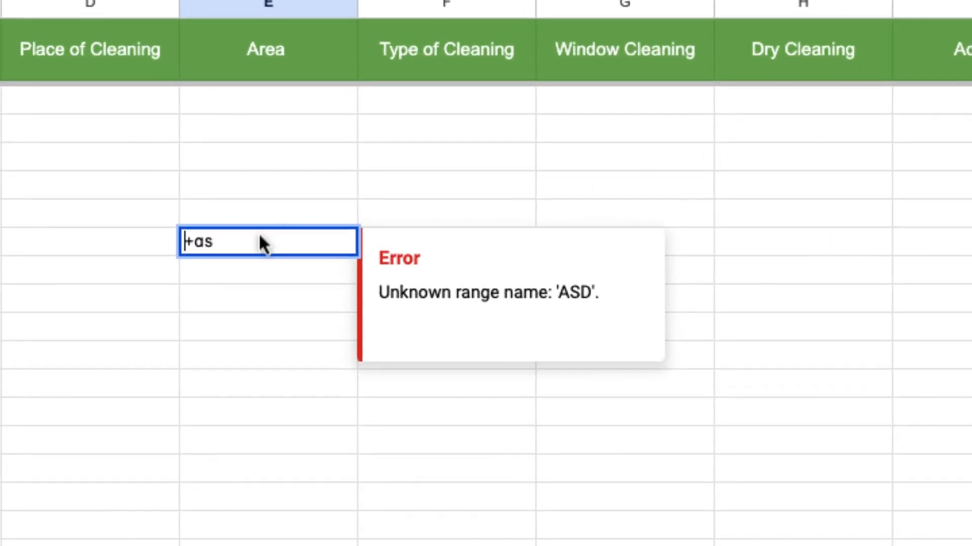
{"action": "left_click", "coordinate": [253, 278]}
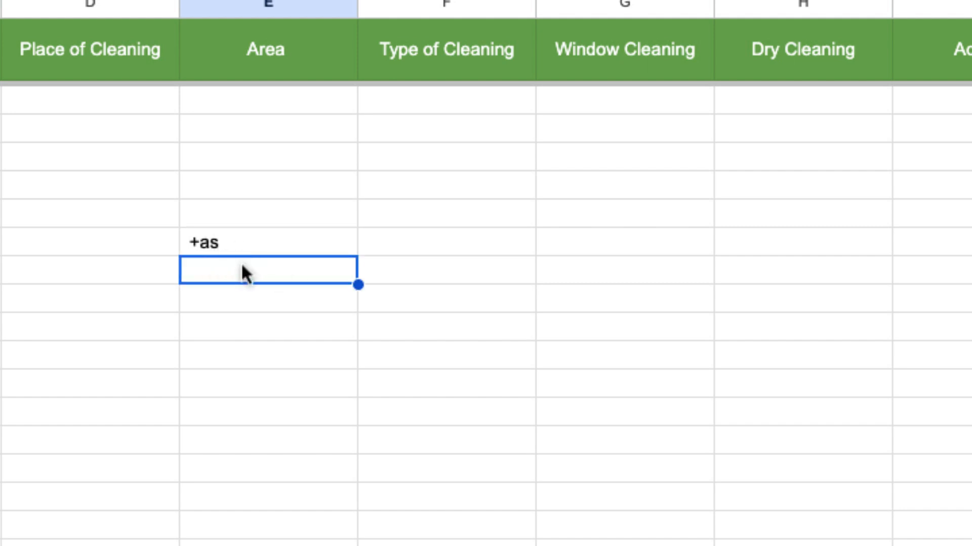
{"action": "double_click", "coordinate": [243, 271]}
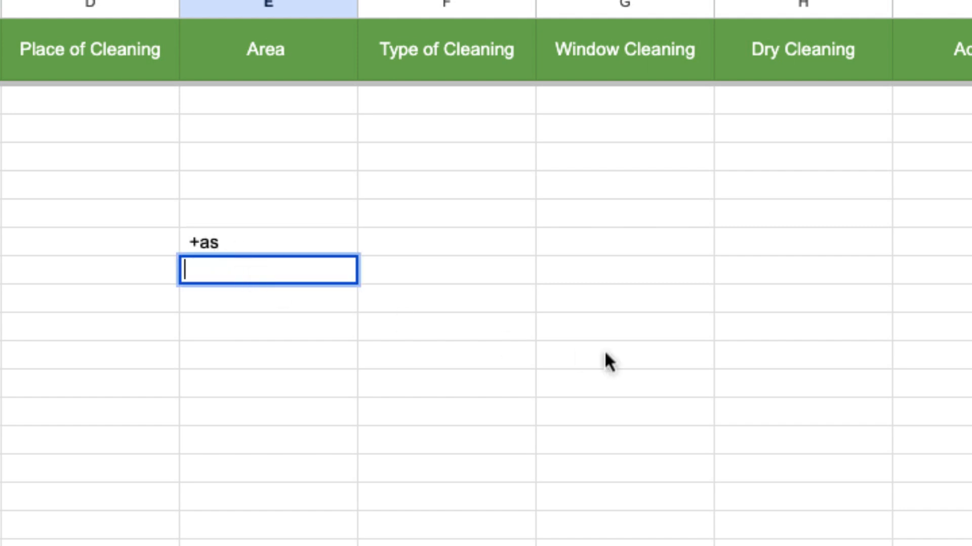
{"action": "type", "text": "cbdb +"}
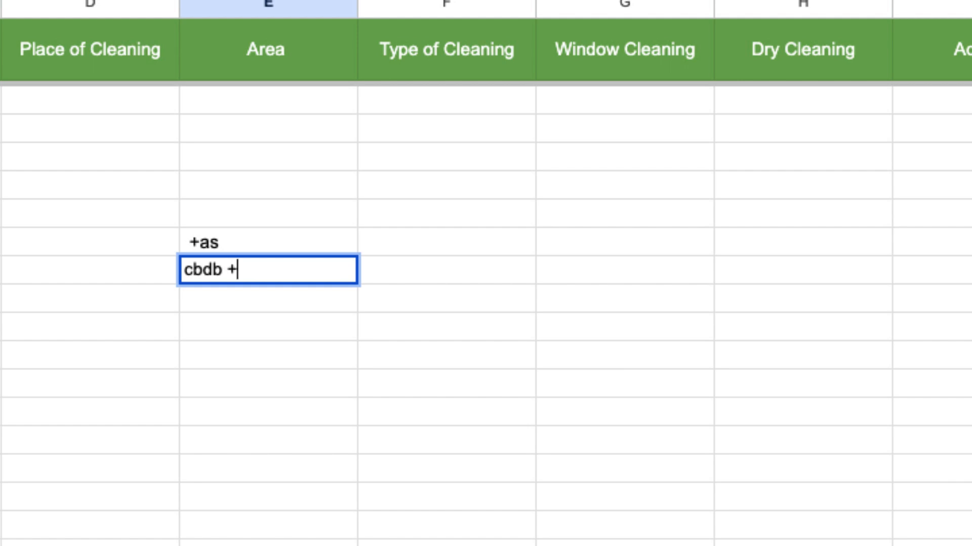
{"action": "type", "text": "dshckn"}
{"action": "key", "text": "Return"}
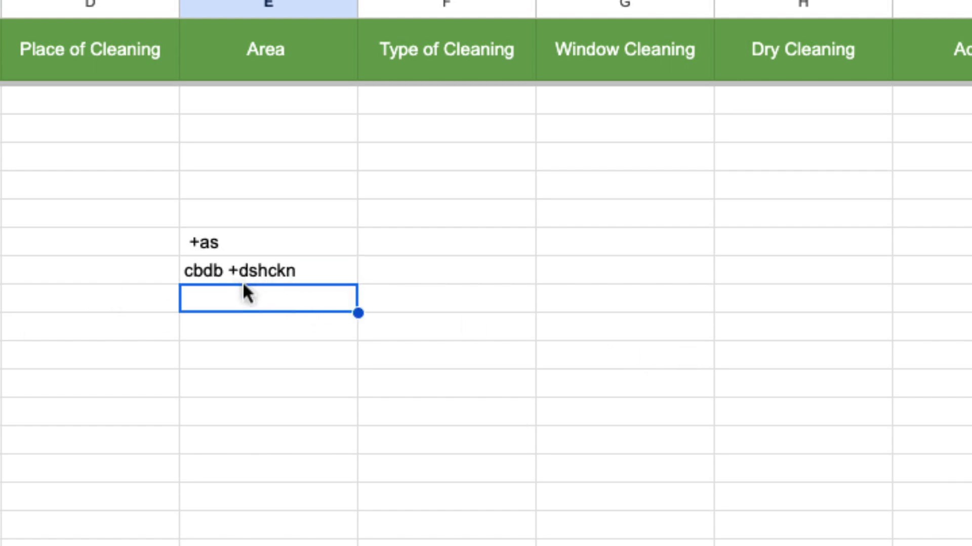
{"action": "left_click_drag", "start_coordinate": [275, 248], "coordinate": [287, 292]}
{"action": "key", "text": "Delete"}
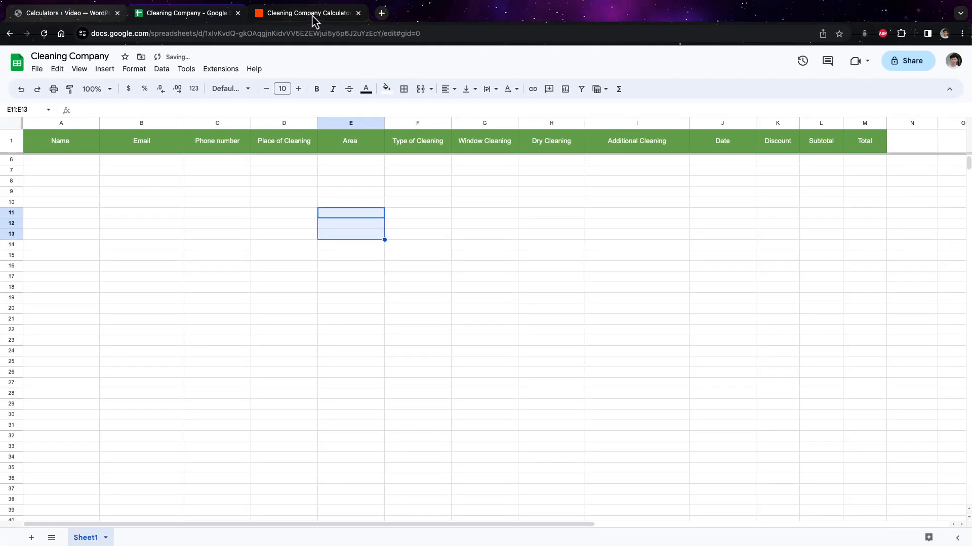
Filter Additional Cleaning's data choices by 'addit' and delete the leading space before the Closet chip.
{"action": "left_click", "coordinate": [311, 14]}
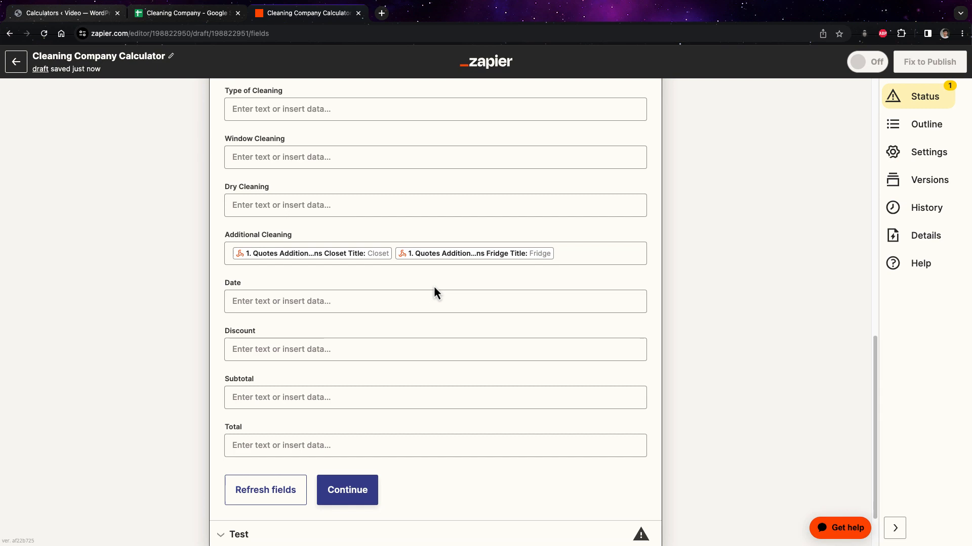
{"action": "left_click", "coordinate": [605, 262]}
{"action": "scroll", "coordinate": [430, 405], "scroll_direction": "down", "scroll_amount": 1}
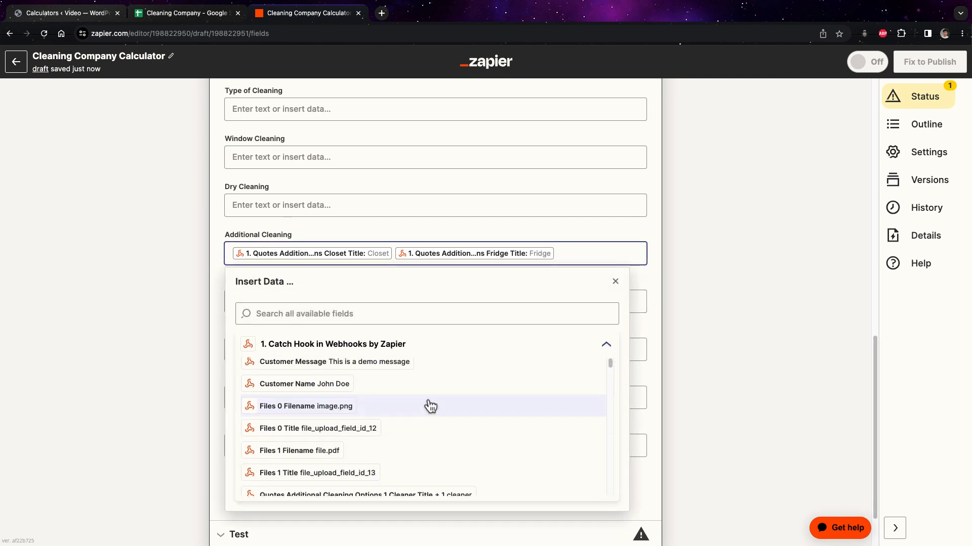
{"action": "left_click", "coordinate": [386, 312]}
{"action": "type", "text": "addi"}
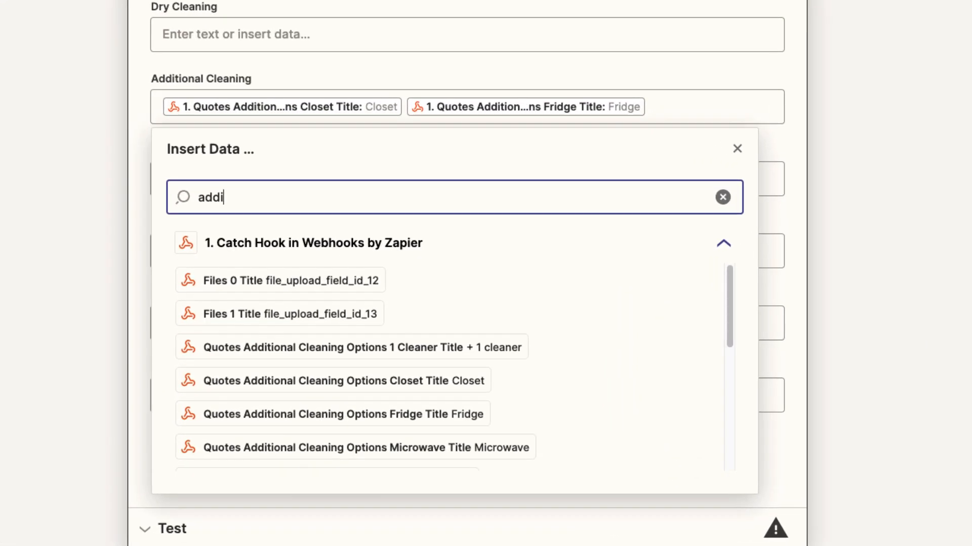
{"action": "type", "text": "t"}
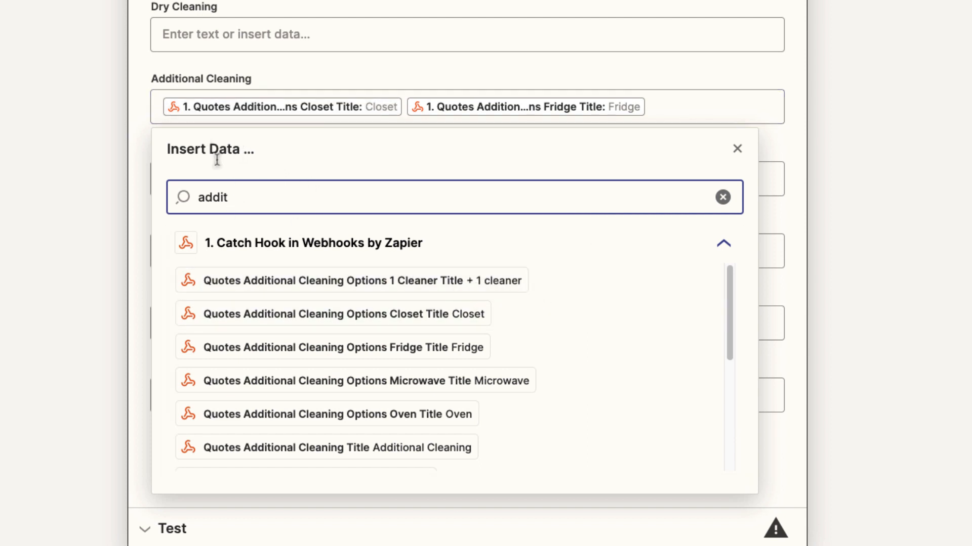
{"action": "left_click", "coordinate": [163, 109]}
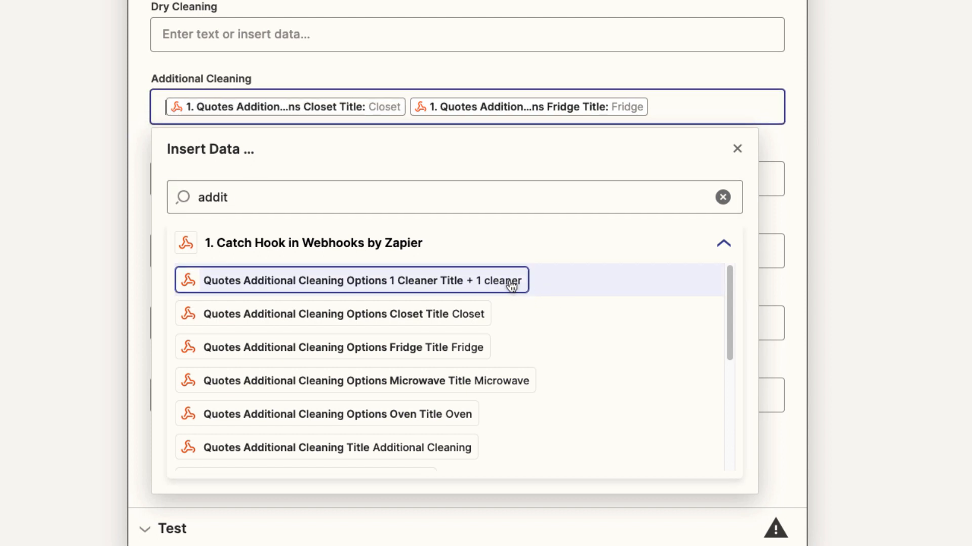
{"action": "key", "text": "BackSpace"}
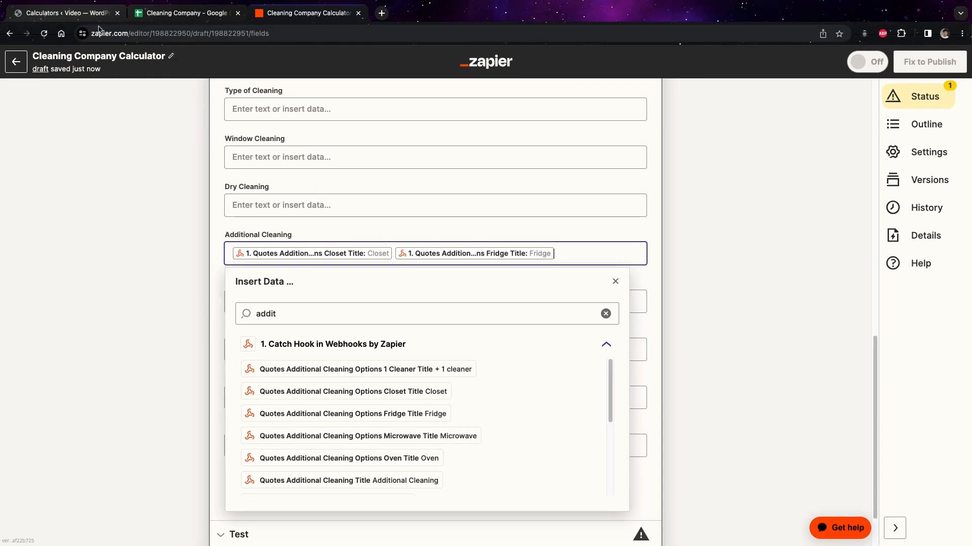
{"action": "left_click", "coordinate": [100, 14]}
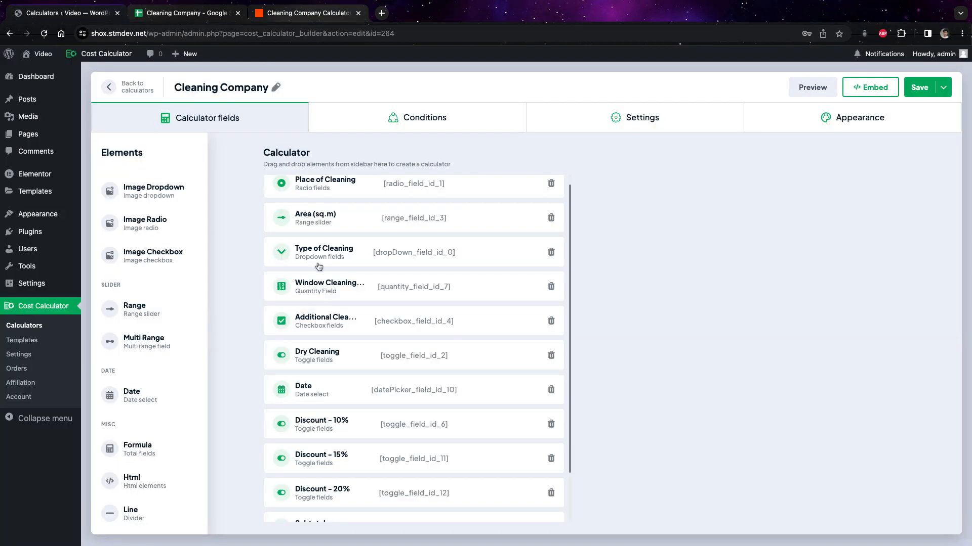
{"action": "left_click", "coordinate": [382, 322]}
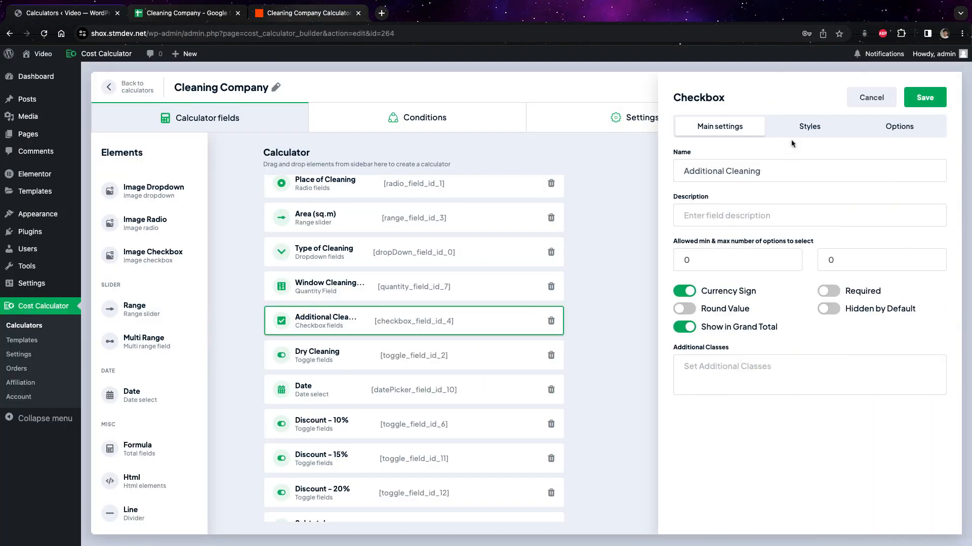
{"action": "left_click", "coordinate": [943, 133]}
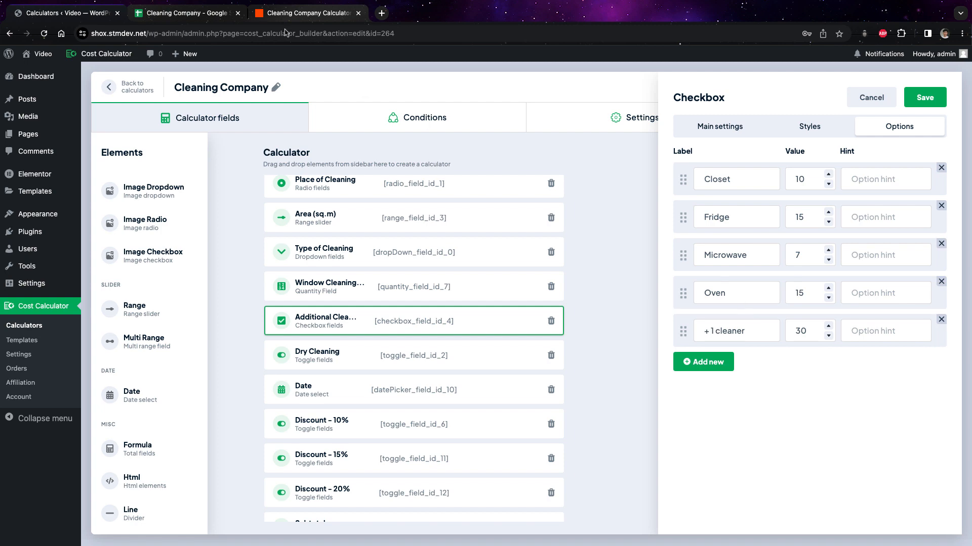
{"action": "left_click", "coordinate": [182, 13]}
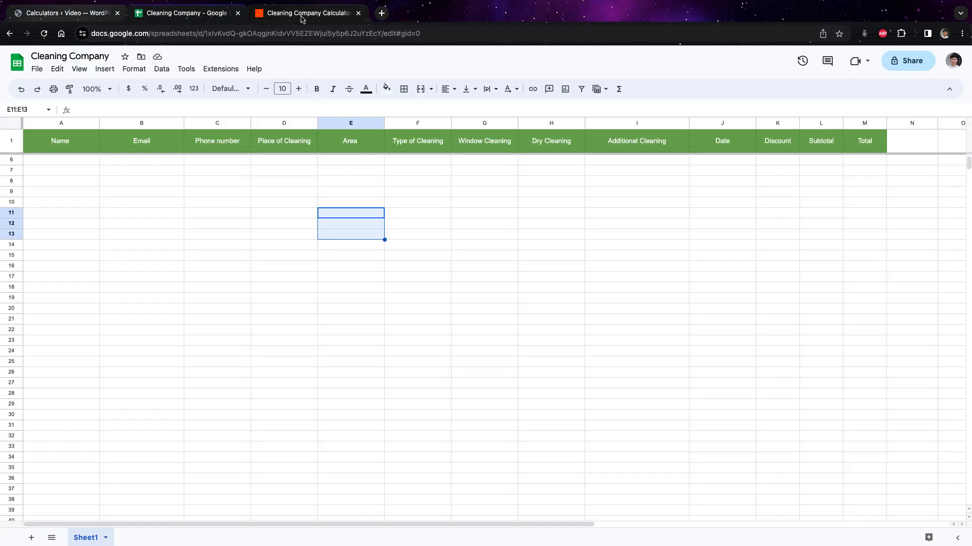
{"action": "left_click", "coordinate": [302, 15]}
{"action": "left_click", "coordinate": [399, 262]}
{"action": "left_click", "coordinate": [575, 261]}
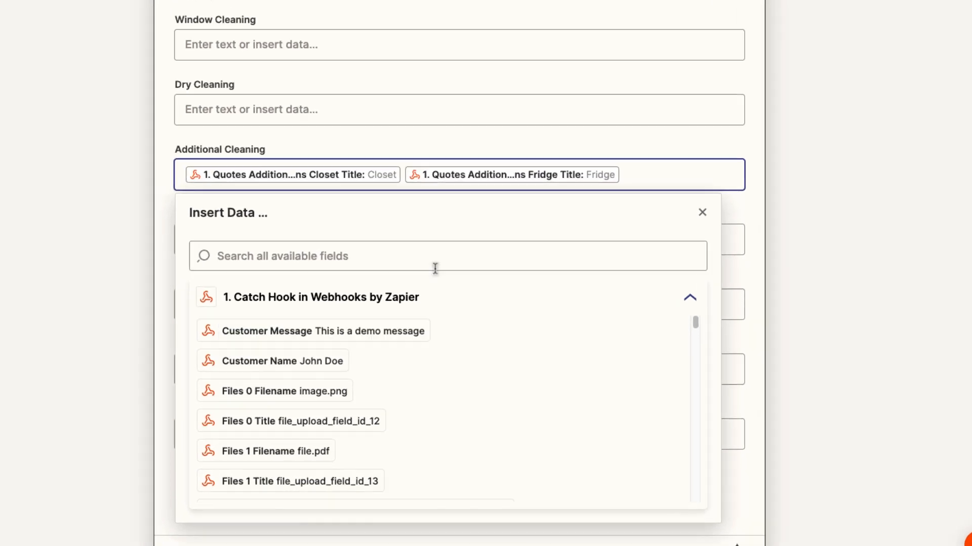
Add the + 1 cleaner, Microwave and Oven options to Additional Cleaning via an 'addit' search.
{"action": "left_click", "coordinate": [398, 311]}
{"action": "type", "text": "a"}
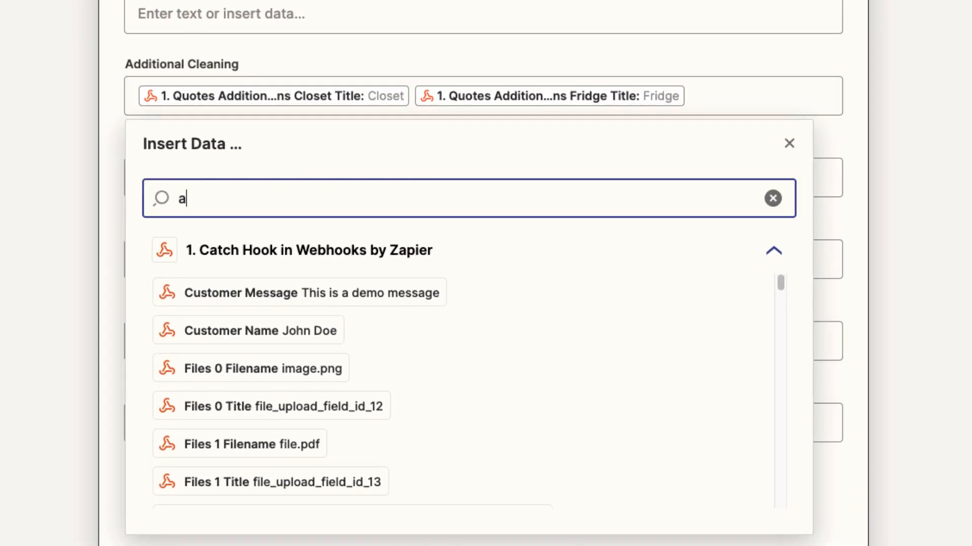
{"action": "type", "text": "ddit"}
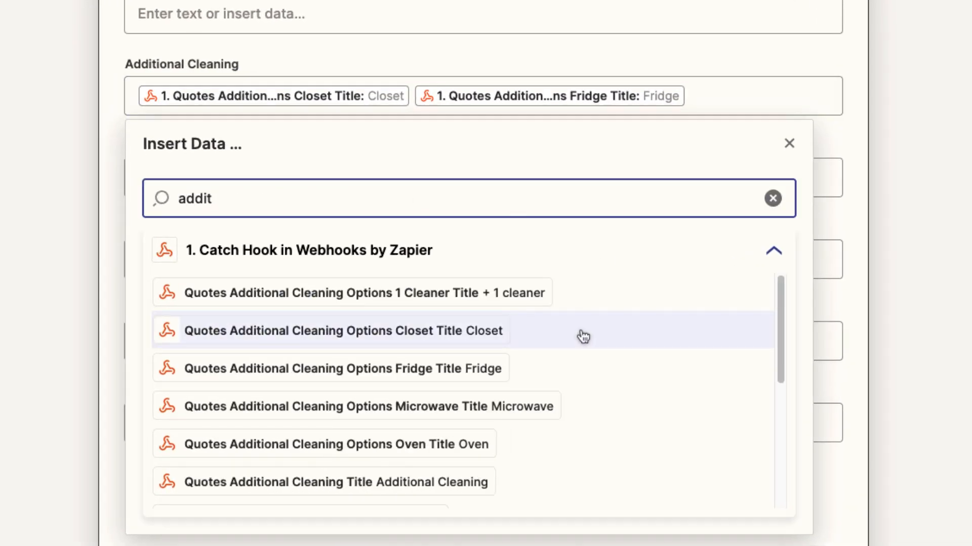
{"action": "left_click", "coordinate": [517, 299]}
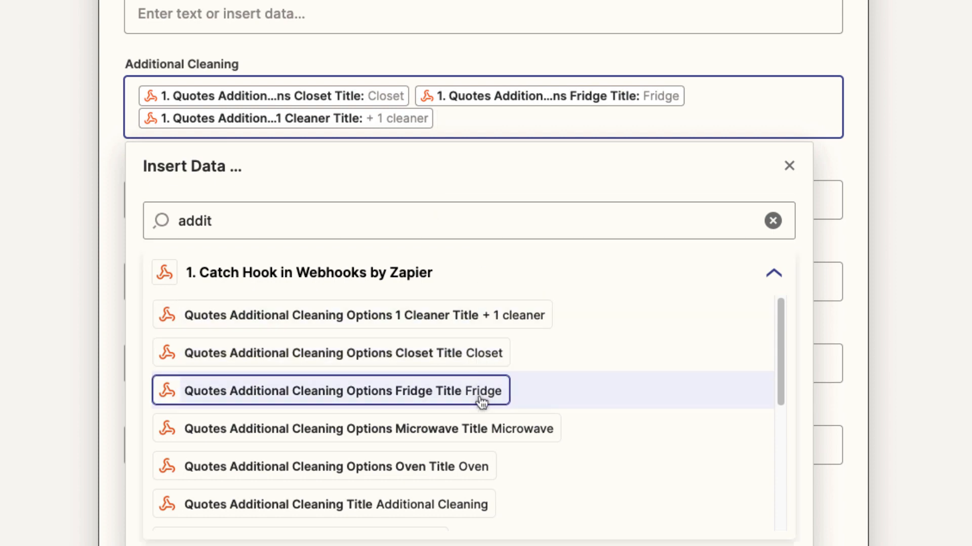
{"action": "left_click", "coordinate": [500, 440]}
{"action": "left_click", "coordinate": [477, 466]}
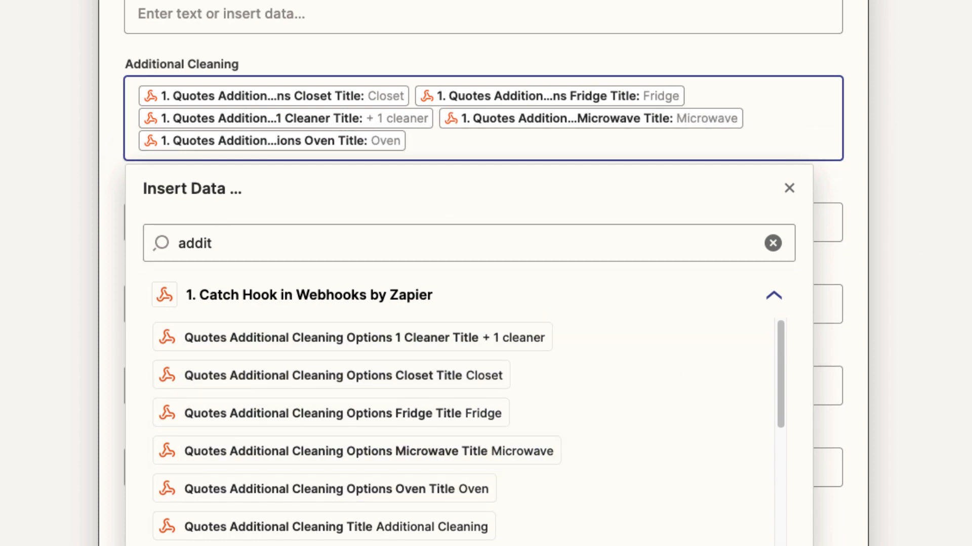
{"action": "left_click", "coordinate": [861, 199]}
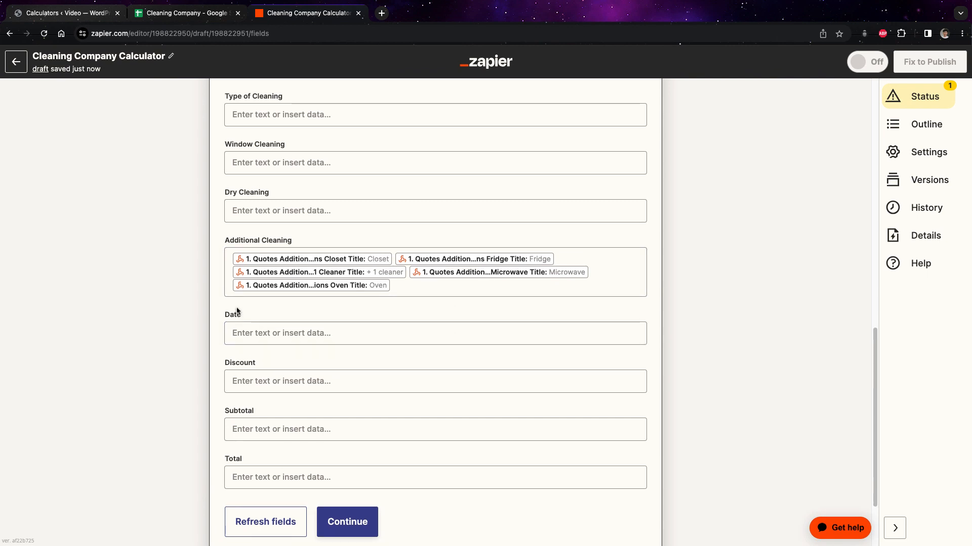
Search the Area field's data choices for 'area' and check the WordPress calculator builder.
{"action": "scroll", "coordinate": [219, 289], "scroll_direction": "up", "scroll_amount": 4}
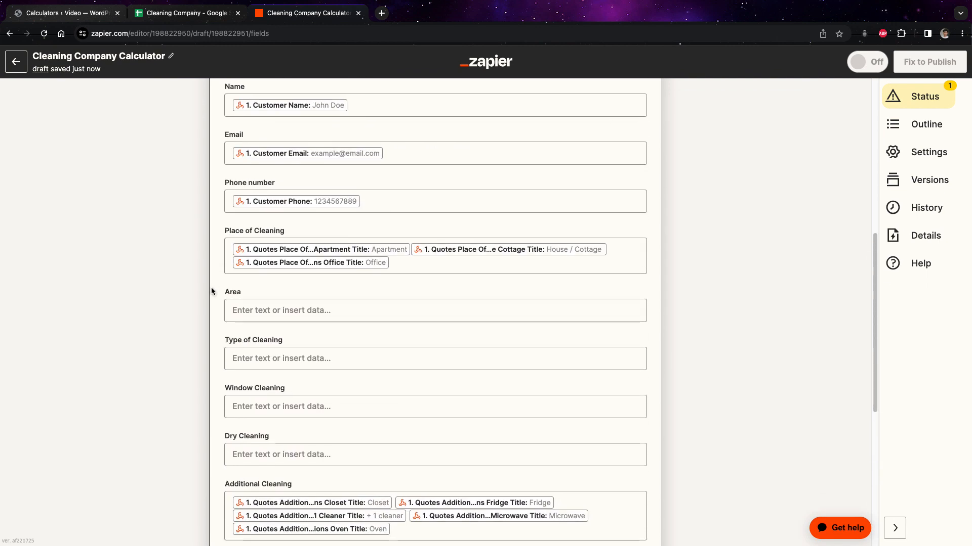
{"action": "left_click", "coordinate": [267, 295]}
{"action": "type", "text": "a"}
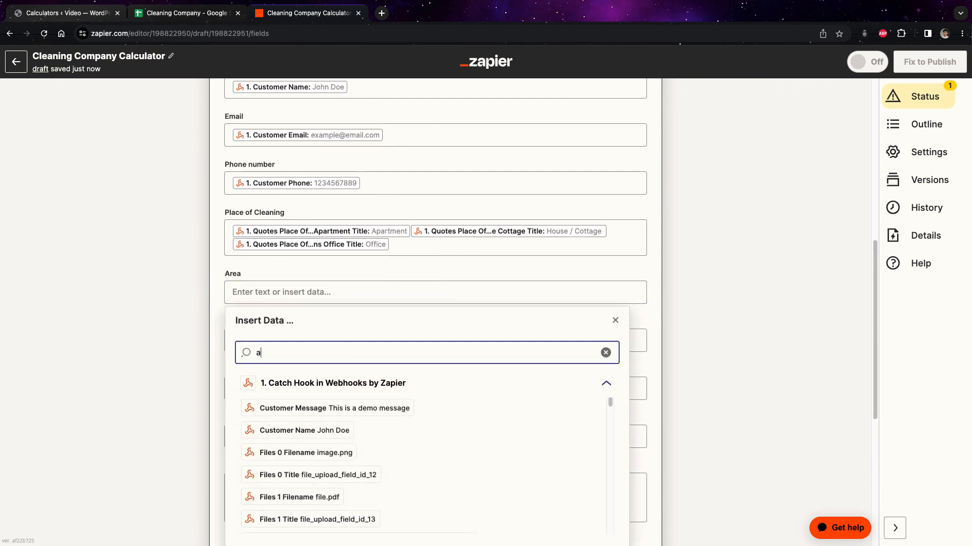
{"action": "type", "text": "rea"}
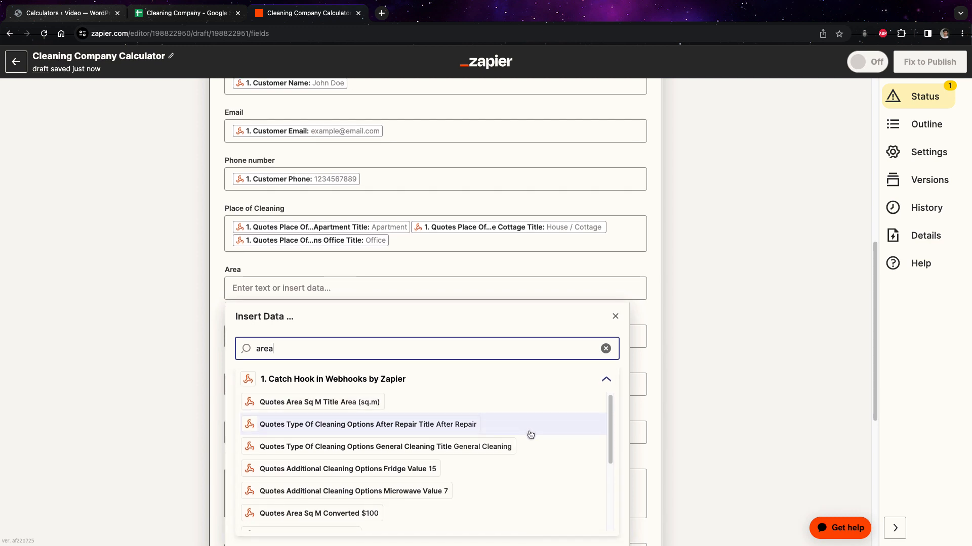
{"action": "scroll", "coordinate": [425, 439], "scroll_direction": "down", "scroll_amount": 1}
{"action": "scroll", "coordinate": [424, 439], "scroll_direction": "up", "scroll_amount": 1}
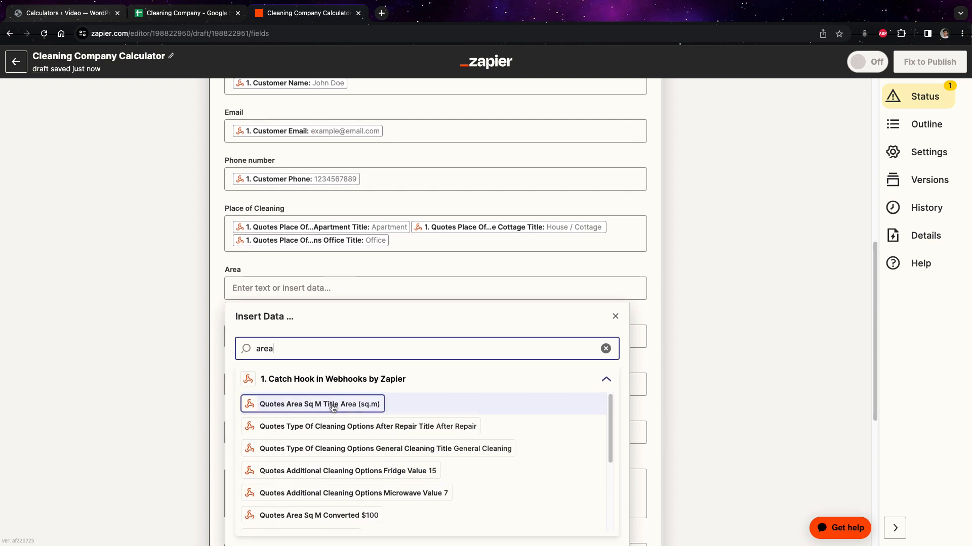
{"action": "scroll", "coordinate": [424, 439], "scroll_direction": "down", "scroll_amount": 2}
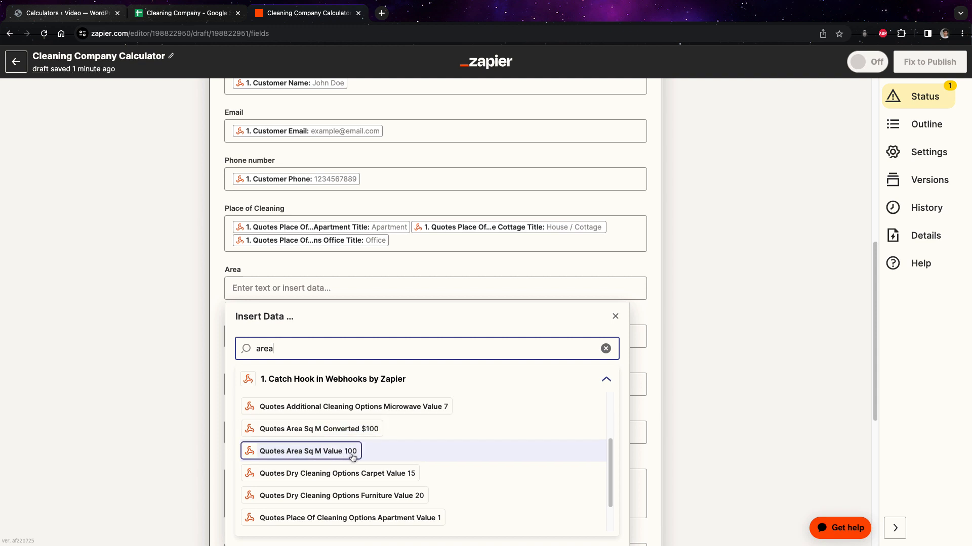
{"action": "left_click", "coordinate": [98, 14]}
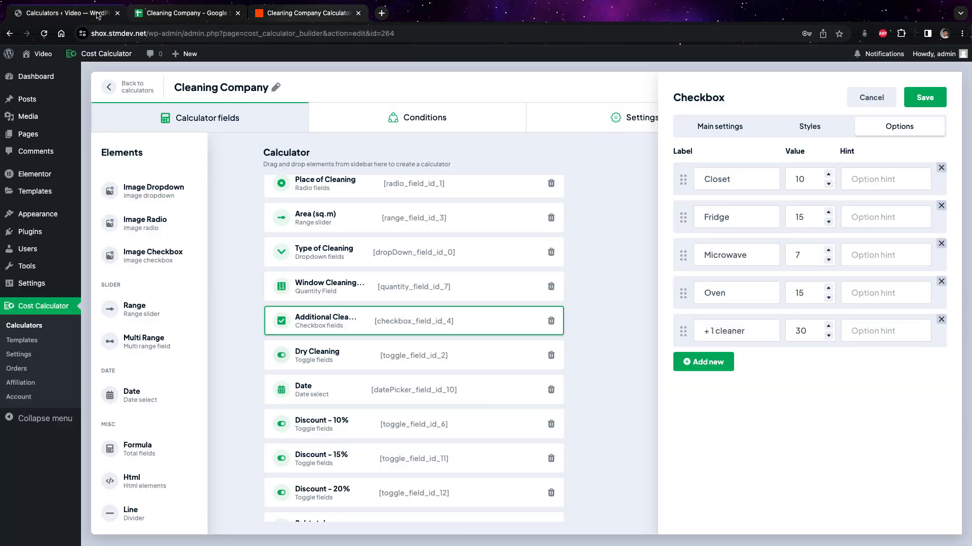
Preview the calculator and set the Area slider to 112 sq.m.
{"action": "left_click", "coordinate": [849, 101]}
{"action": "left_click", "coordinate": [812, 87]}
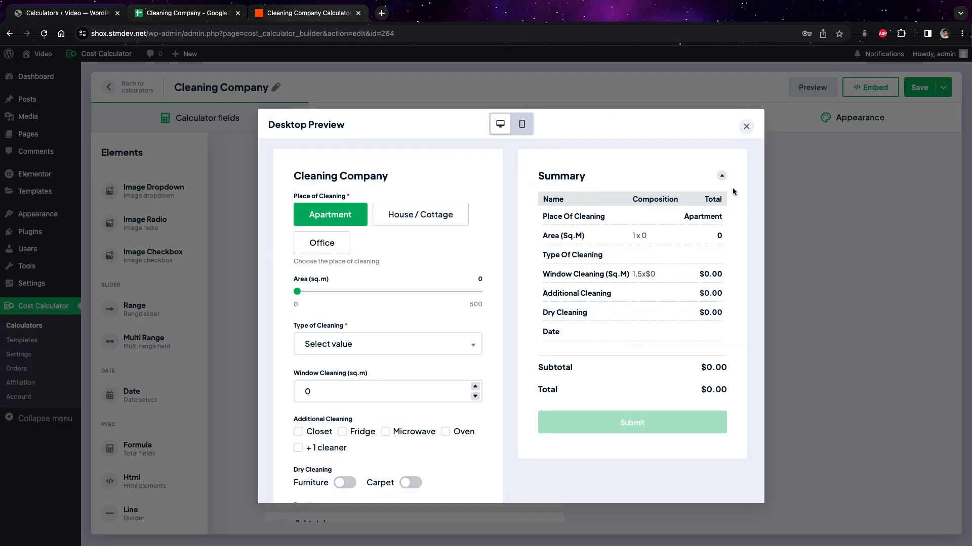
{"action": "left_click_drag", "start_coordinate": [297, 292], "coordinate": [338, 291]}
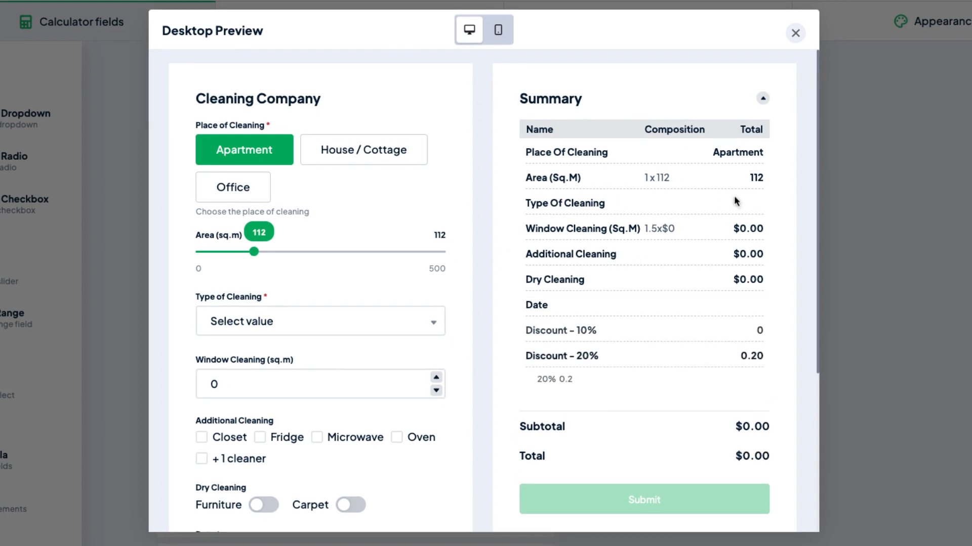
{"action": "left_click_drag", "start_coordinate": [747, 178], "coordinate": [764, 181]}
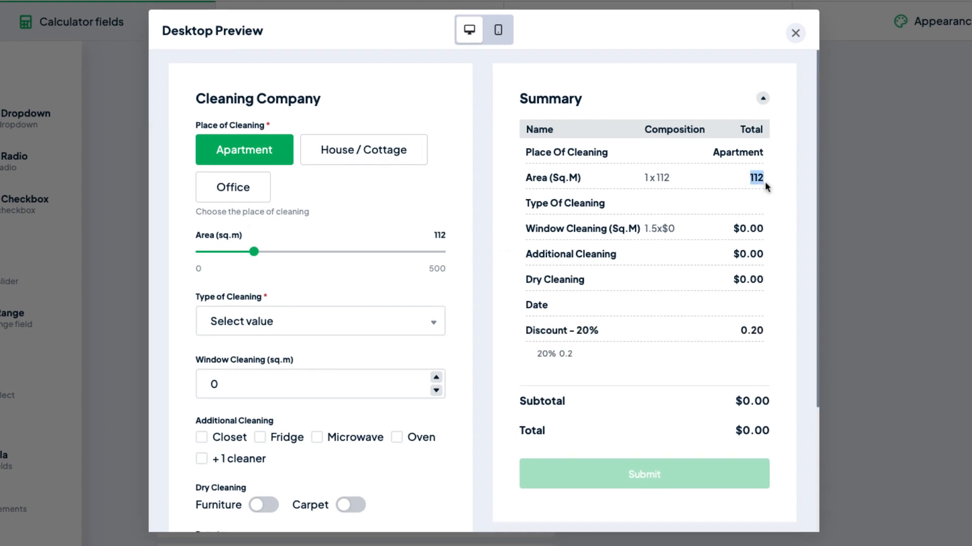
{"action": "left_click_drag", "start_coordinate": [659, 181], "coordinate": [671, 181]}
{"action": "left_click", "coordinate": [701, 192]}
Raise Window Cleaning to 5 and verify the $7.50 line and $6.00 discounted total.
{"action": "left_click", "coordinate": [436, 377]}
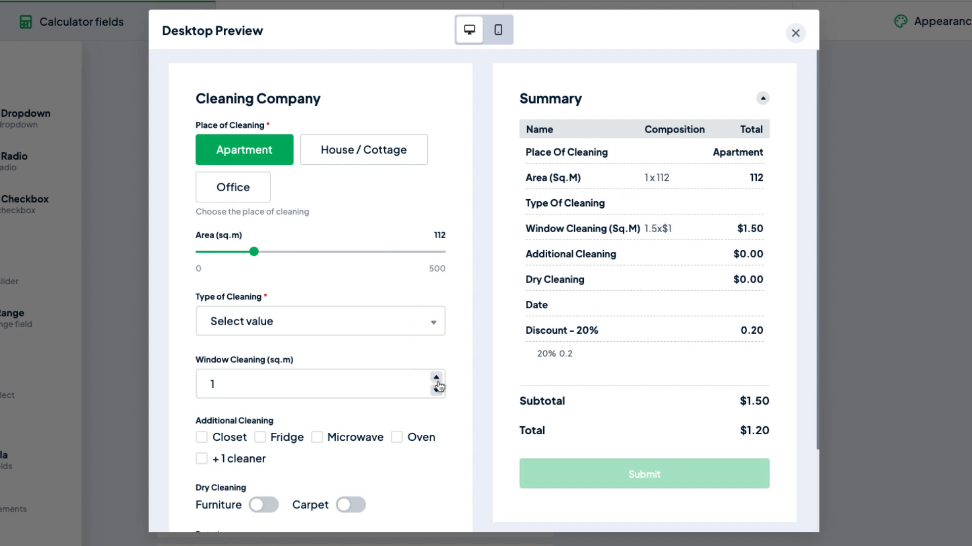
{"action": "left_click", "coordinate": [436, 378]}
{"action": "left_click", "coordinate": [436, 378]}
{"action": "left_click", "coordinate": [436, 378]}
{"action": "left_click", "coordinate": [436, 378]}
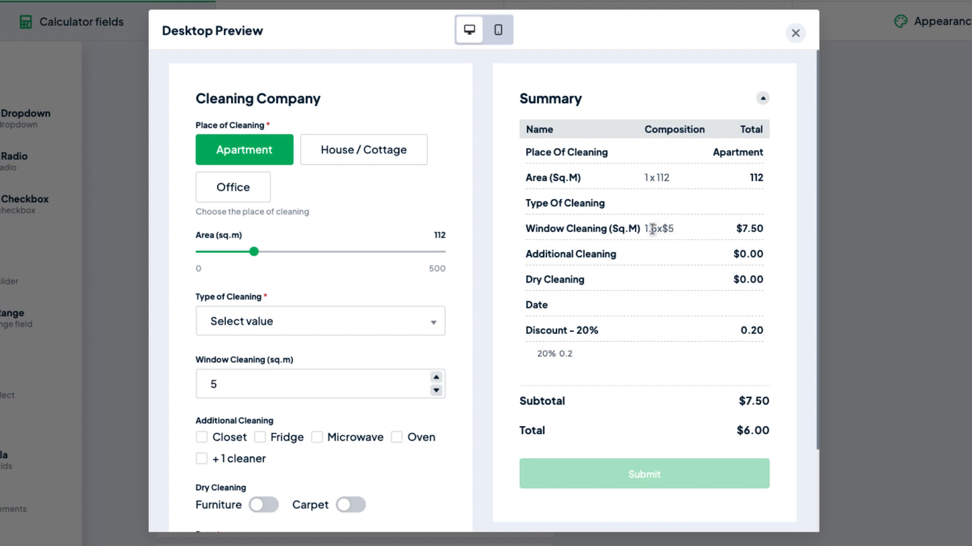
{"action": "left_click", "coordinate": [648, 178]}
{"action": "double_click", "coordinate": [658, 177]}
{"action": "left_click", "coordinate": [228, 384]}
{"action": "left_click_drag", "start_coordinate": [219, 383], "coordinate": [204, 383]}
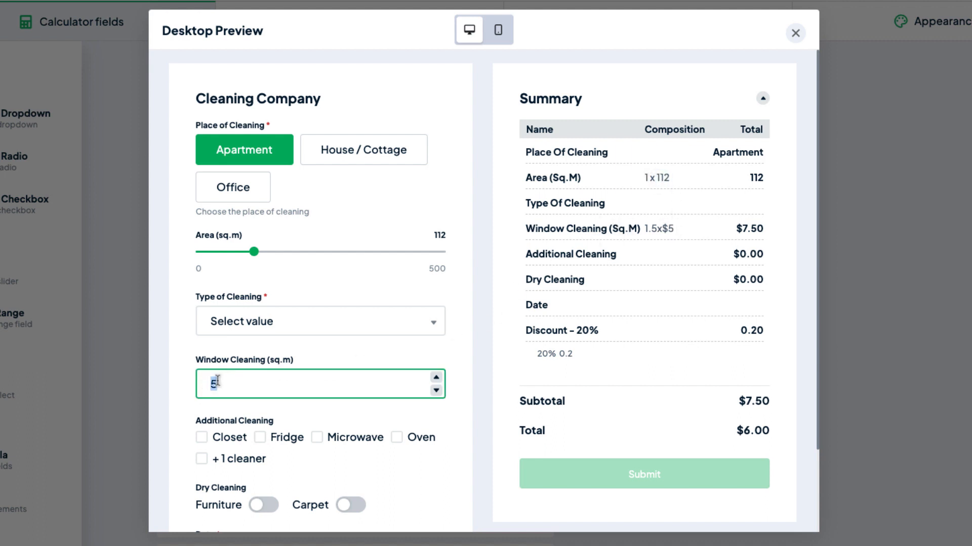
{"action": "double_click", "coordinate": [671, 231]}
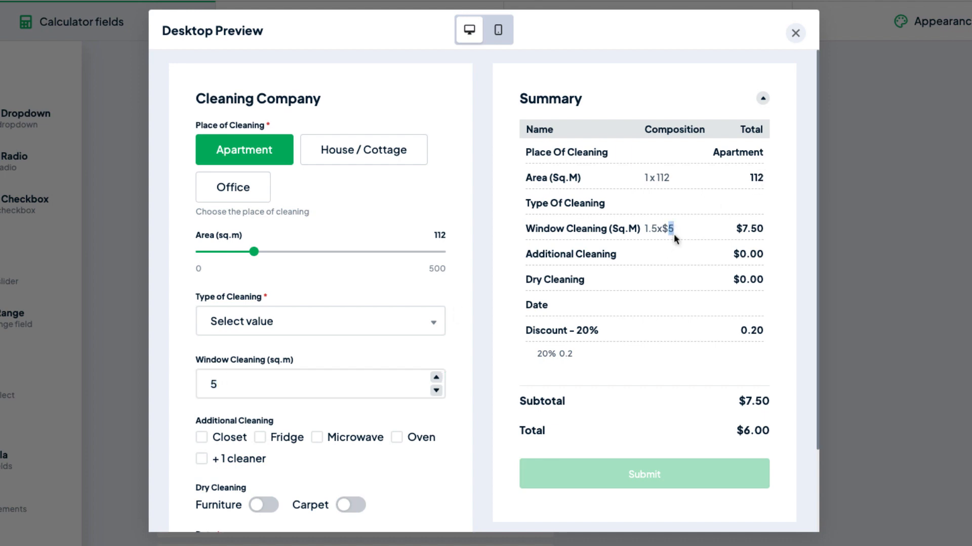
{"action": "double_click", "coordinate": [438, 235]}
{"action": "left_click_drag", "start_coordinate": [659, 175], "coordinate": [680, 187]}
{"action": "left_click_drag", "start_coordinate": [748, 182], "coordinate": [773, 185]}
{"action": "left_click_drag", "start_coordinate": [742, 232], "coordinate": [773, 233]}
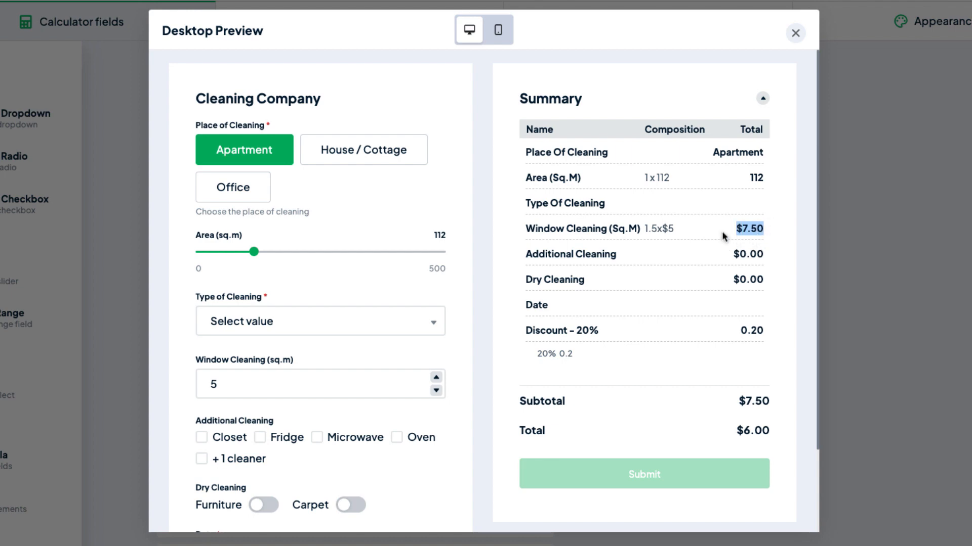
{"action": "left_click", "coordinate": [795, 34]}
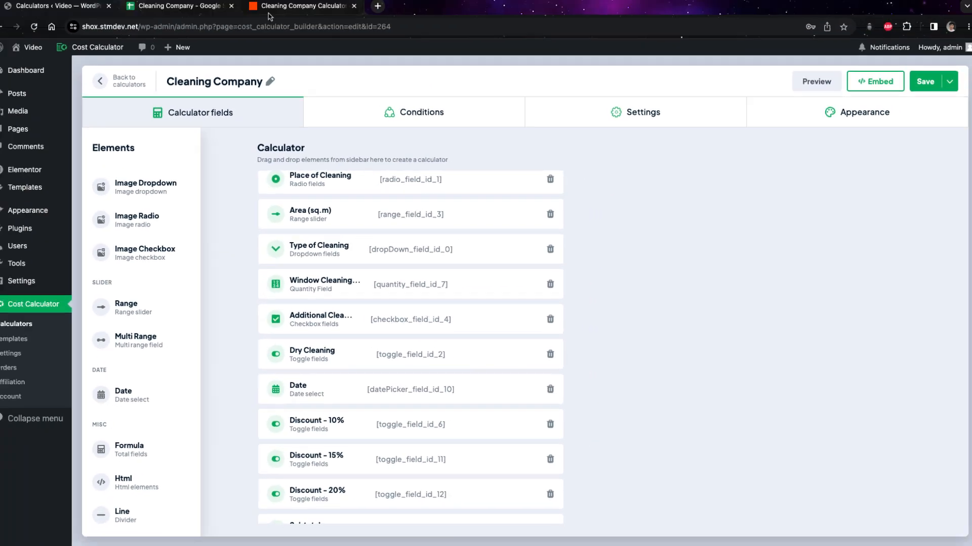
Map the area square-metre value into the Area field via an 'area' search.
{"action": "left_click", "coordinate": [268, 13]}
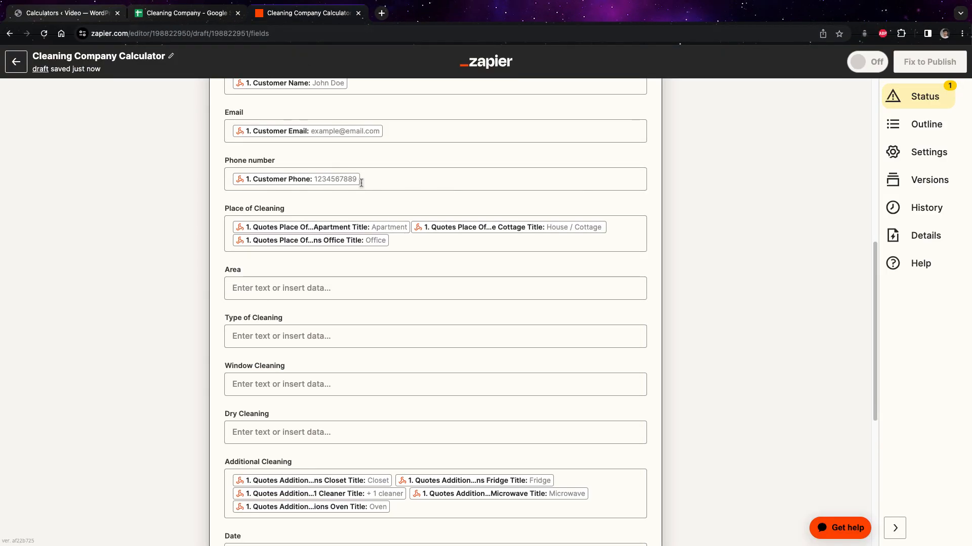
{"action": "left_click", "coordinate": [372, 296]}
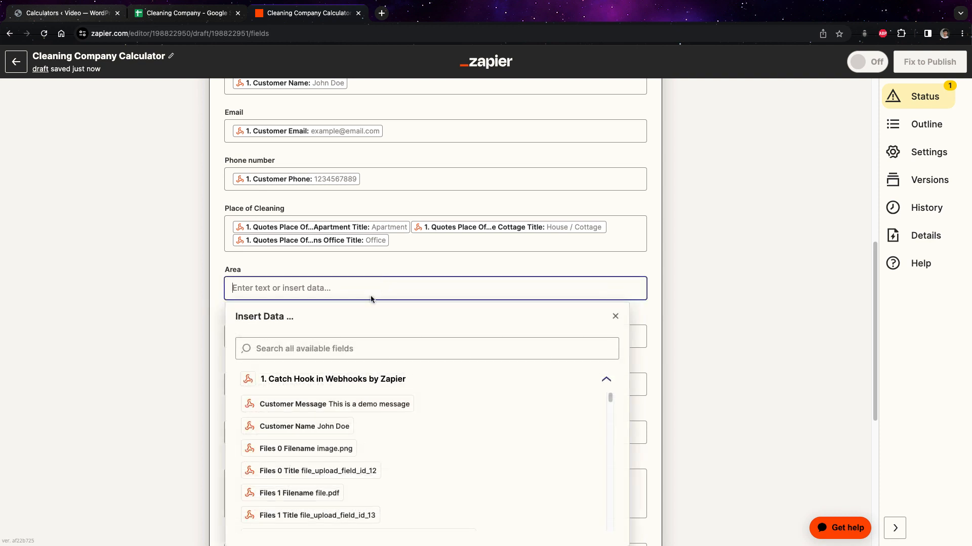
{"action": "left_click", "coordinate": [369, 349]}
{"action": "type", "text": "area"}
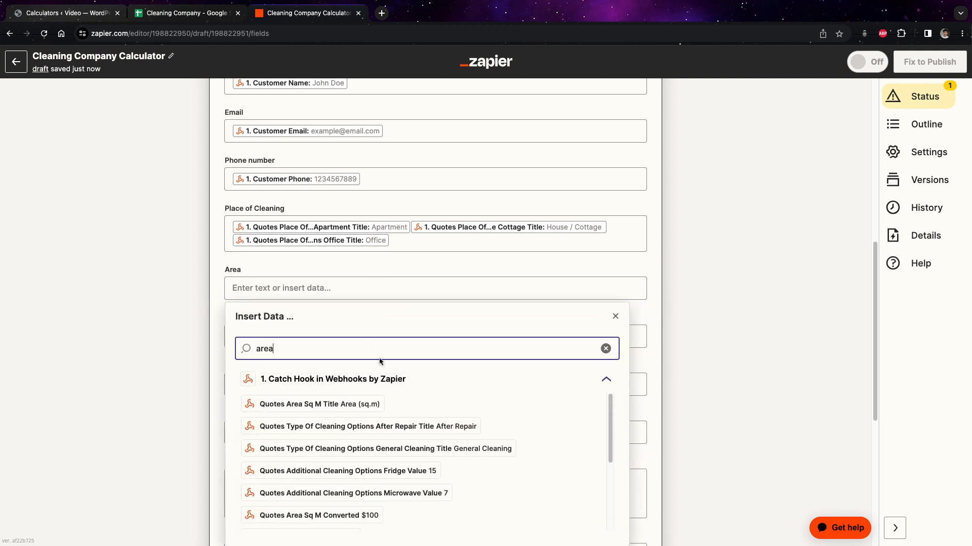
{"action": "scroll", "coordinate": [389, 514], "scroll_direction": "down", "scroll_amount": 1}
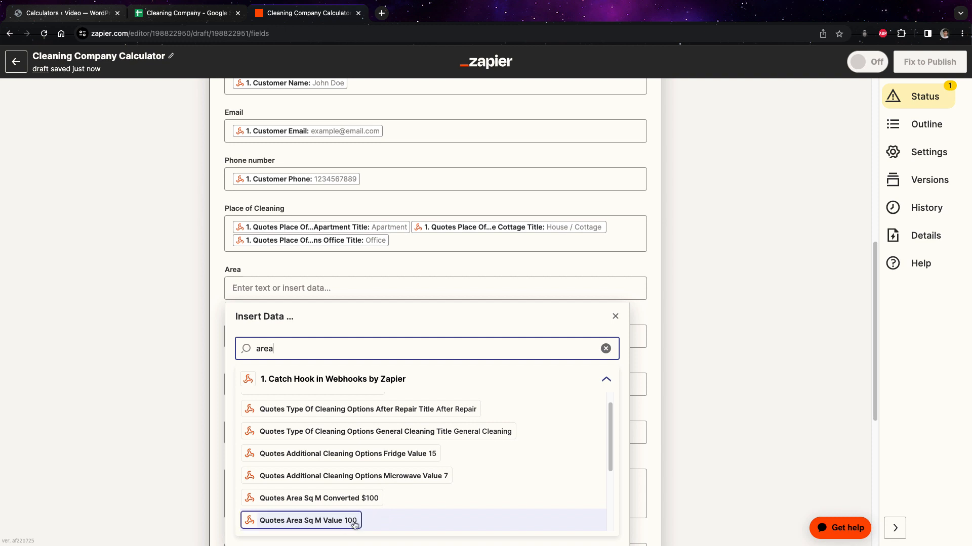
{"action": "left_click", "coordinate": [388, 515]}
{"action": "left_click", "coordinate": [158, 320]}
{"action": "scroll", "coordinate": [353, 342], "scroll_direction": "down", "scroll_amount": 3}
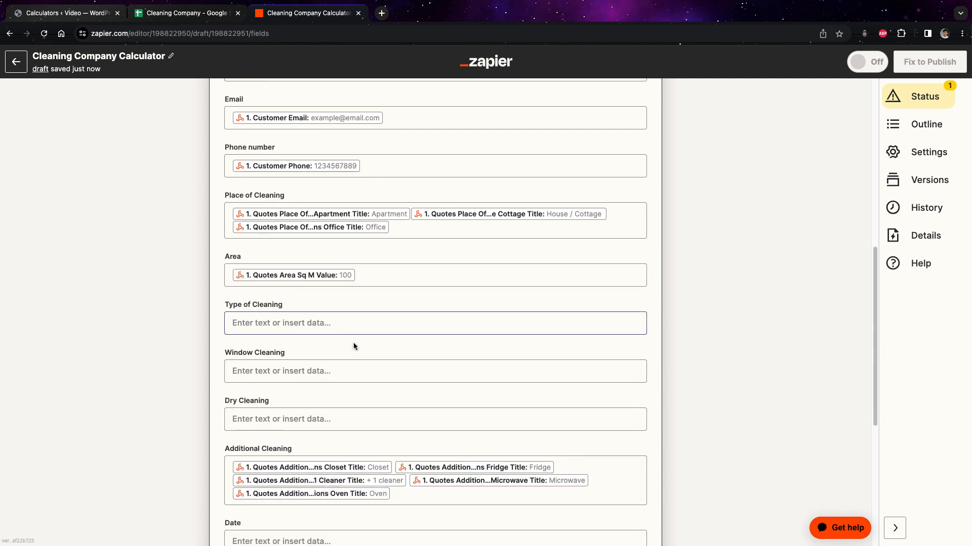
Map the After Repair, Daily Cleaning and General Cleaning titles into Type of Cleaning.
{"action": "left_click", "coordinate": [245, 268]}
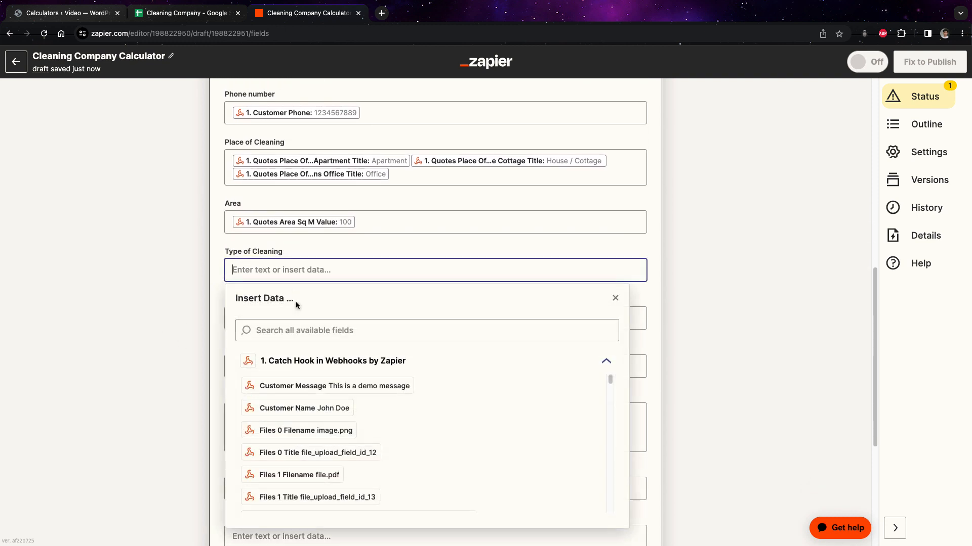
{"action": "type", "text": "type"}
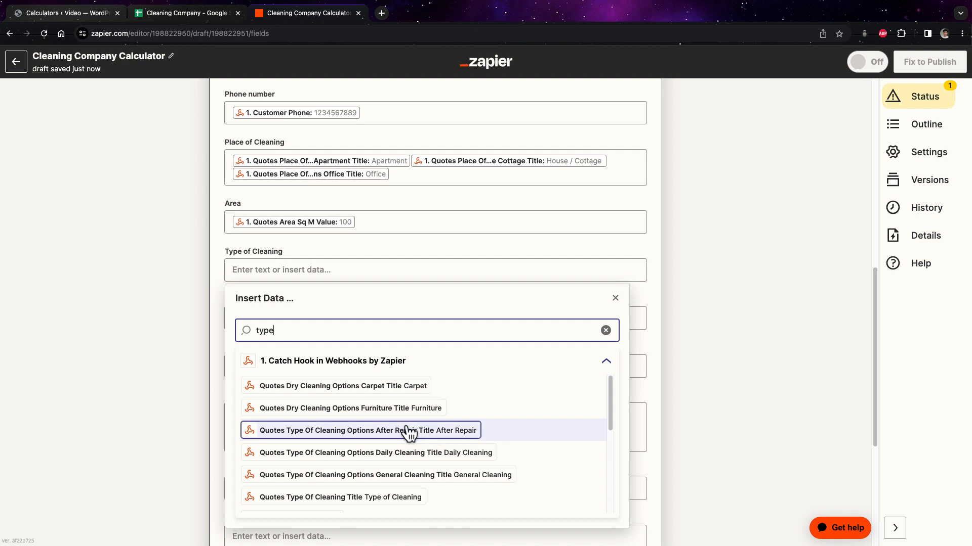
{"action": "left_click", "coordinate": [450, 433]}
{"action": "left_click", "coordinate": [463, 454]}
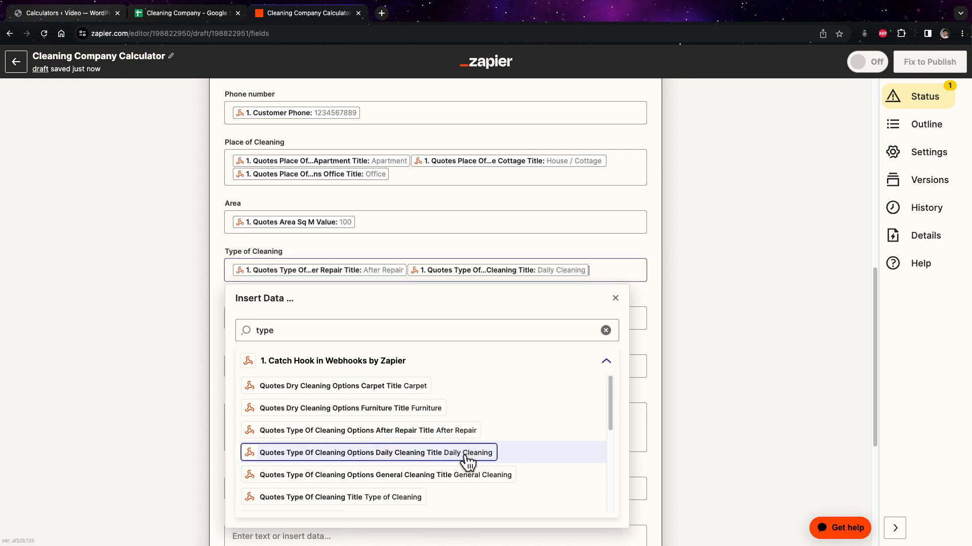
{"action": "left_click", "coordinate": [790, 376]}
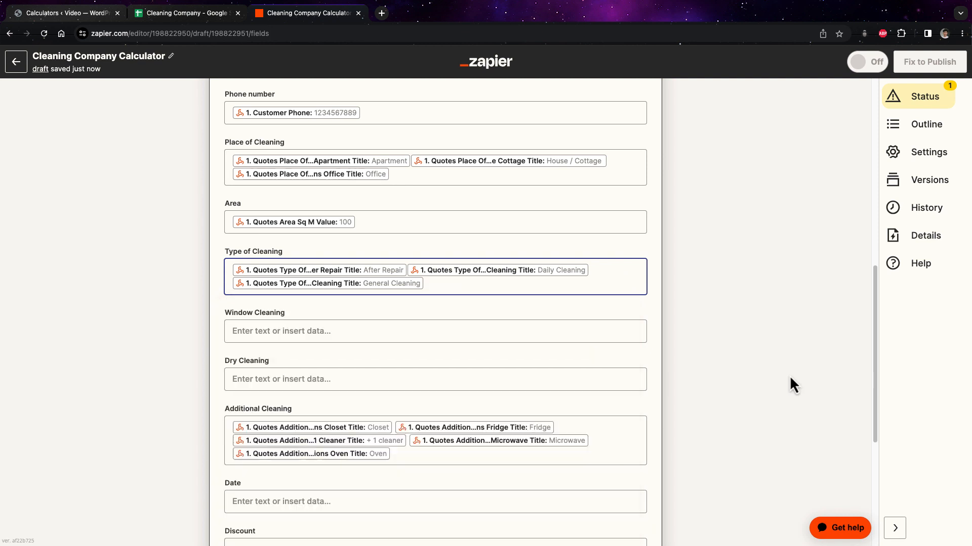
{"action": "scroll", "coordinate": [673, 369], "scroll_direction": "down", "scroll_amount": 1}
Map Window Cleaning's converted amount into the Window Cleaning field.
{"action": "left_click", "coordinate": [299, 303]}
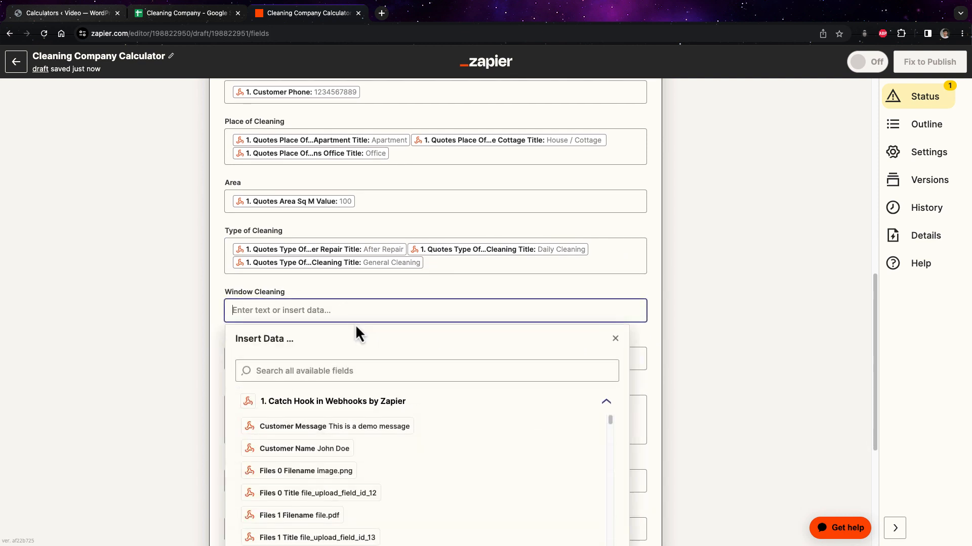
{"action": "left_click", "coordinate": [378, 370]}
{"action": "type", "text": "windo"}
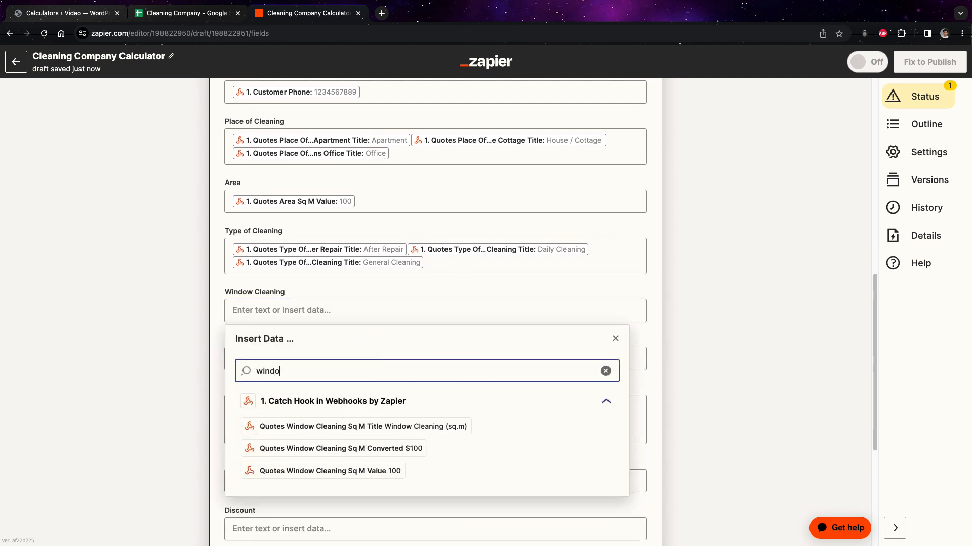
{"action": "left_click", "coordinate": [402, 452]}
{"action": "left_click", "coordinate": [760, 356]}
{"action": "scroll", "coordinate": [735, 362], "scroll_direction": "down", "scroll_amount": 3}
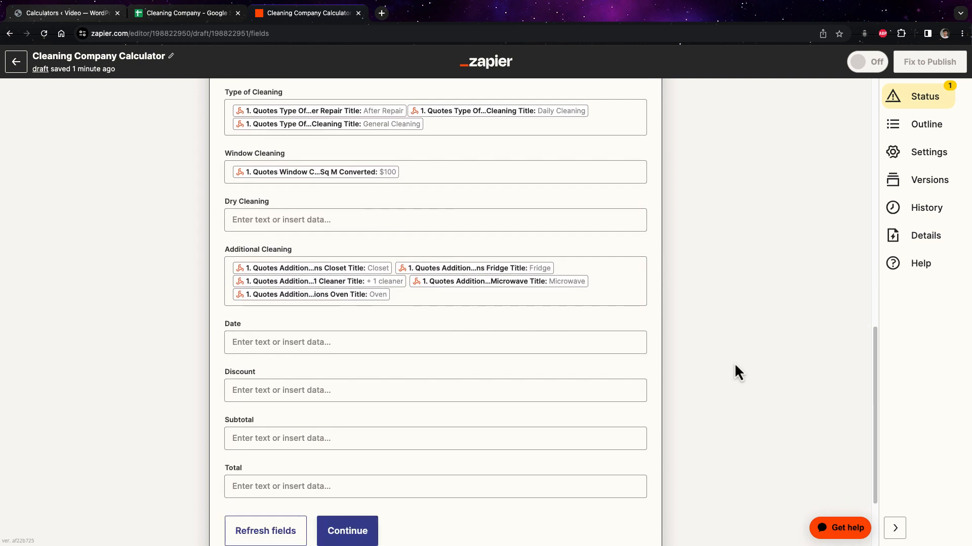
Search 'dry' for the Dry Cleaning field and check the WordPress calculator builder.
{"action": "left_click", "coordinate": [274, 212]}
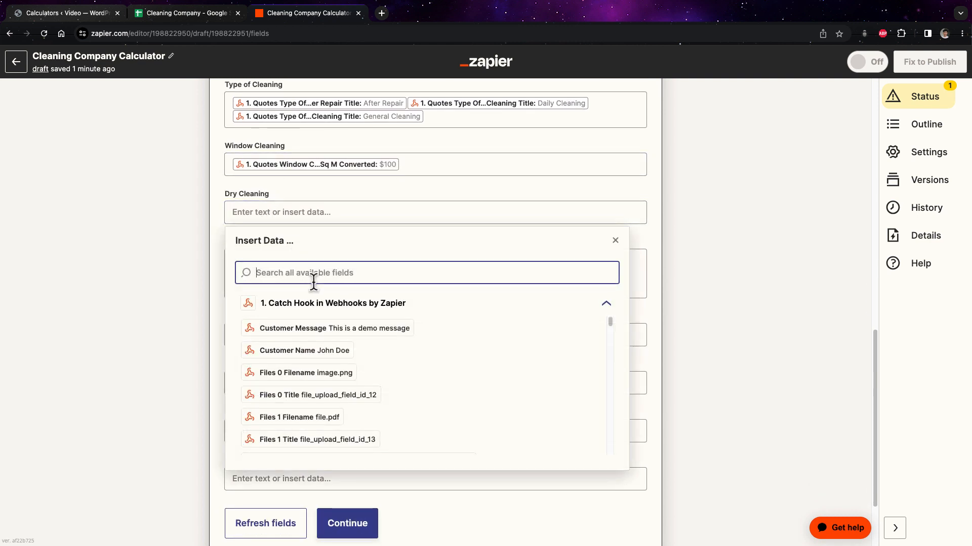
{"action": "type", "text": "dry"}
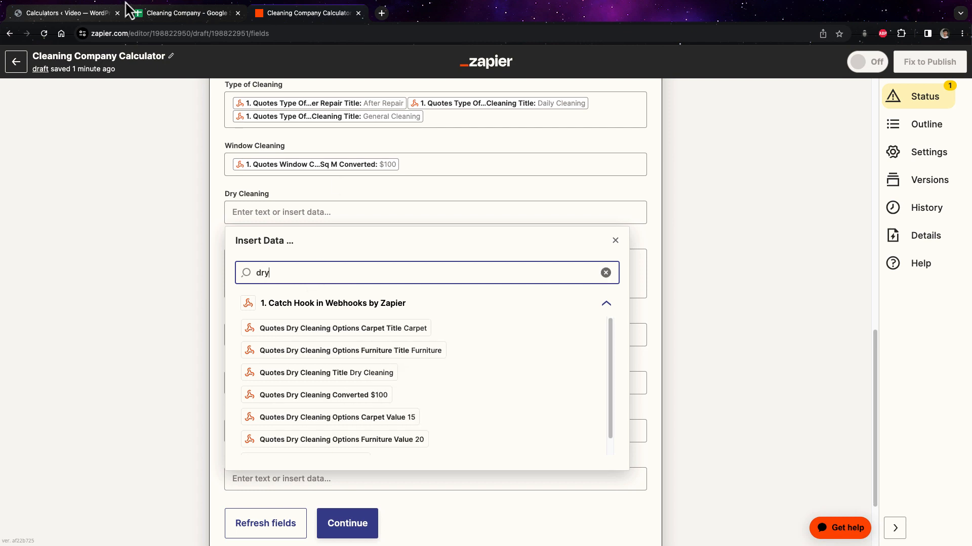
{"action": "left_click", "coordinate": [72, 14]}
{"action": "left_click", "coordinate": [806, 90]}
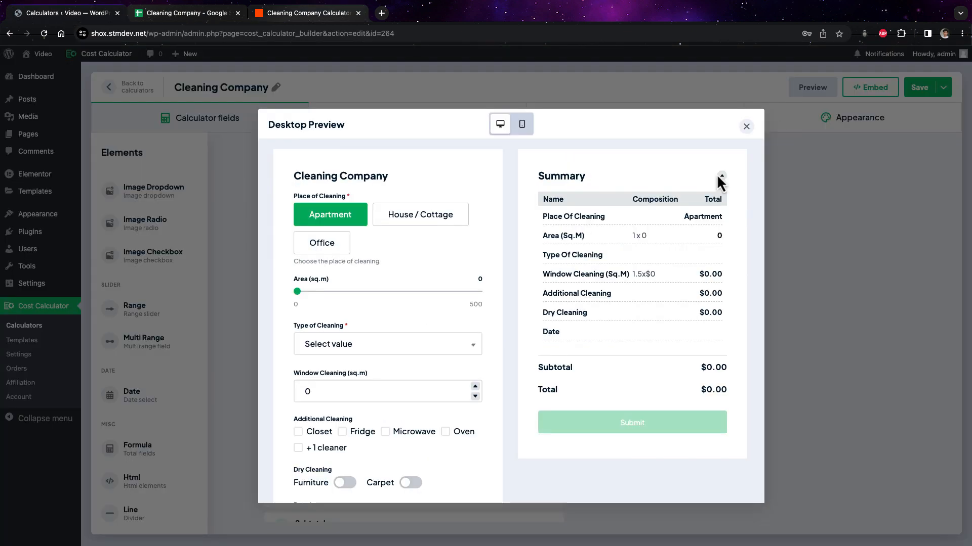
{"action": "scroll", "coordinate": [374, 375], "scroll_direction": "down", "scroll_amount": 3}
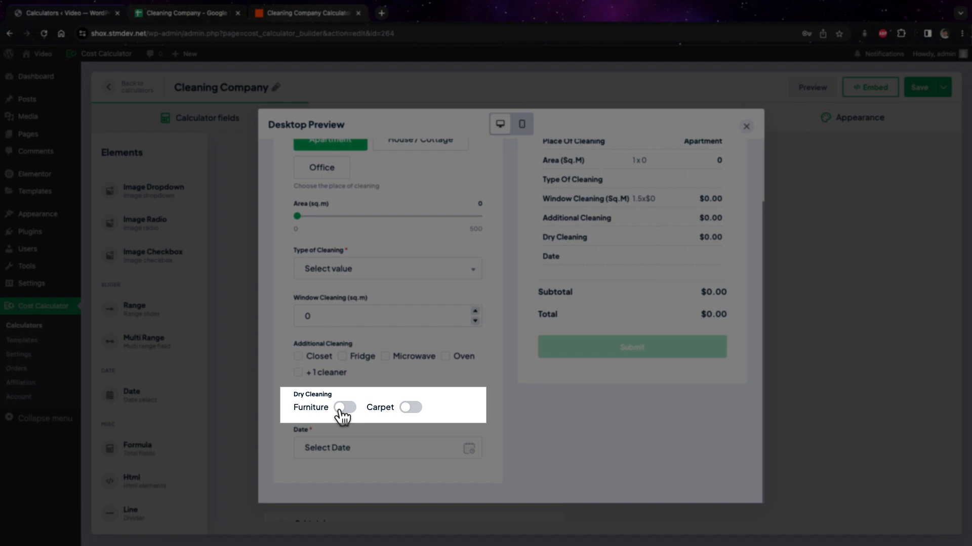
{"action": "left_click", "coordinate": [345, 408]}
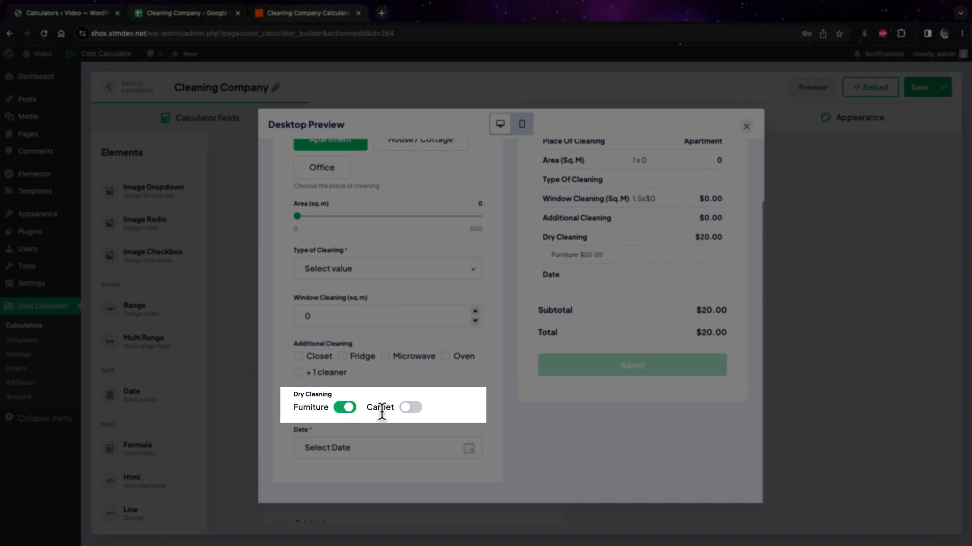
{"action": "left_click", "coordinate": [410, 409]}
{"action": "left_click", "coordinate": [346, 407]}
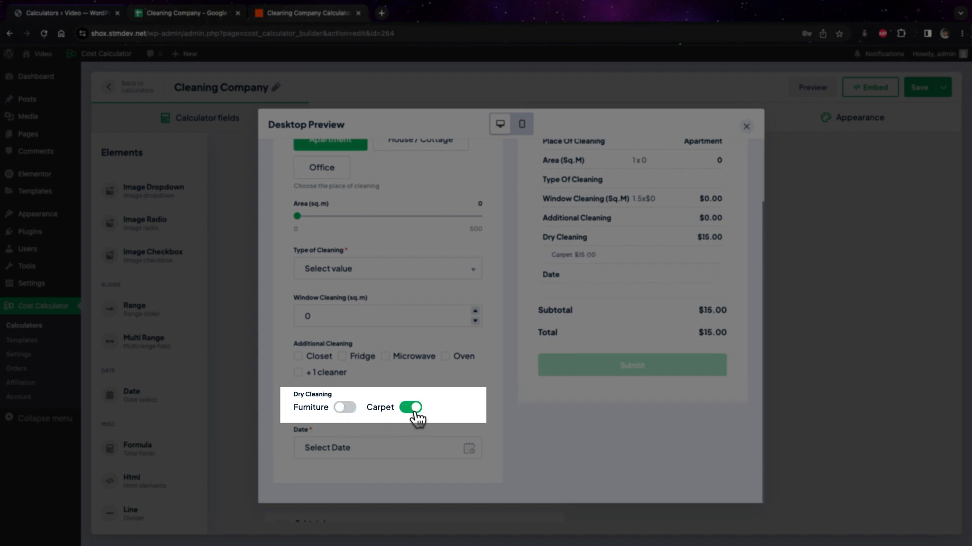
{"action": "left_click", "coordinate": [410, 408]}
{"action": "left_click", "coordinate": [346, 407]}
{"action": "left_click", "coordinate": [411, 408]}
{"action": "left_click", "coordinate": [411, 409]}
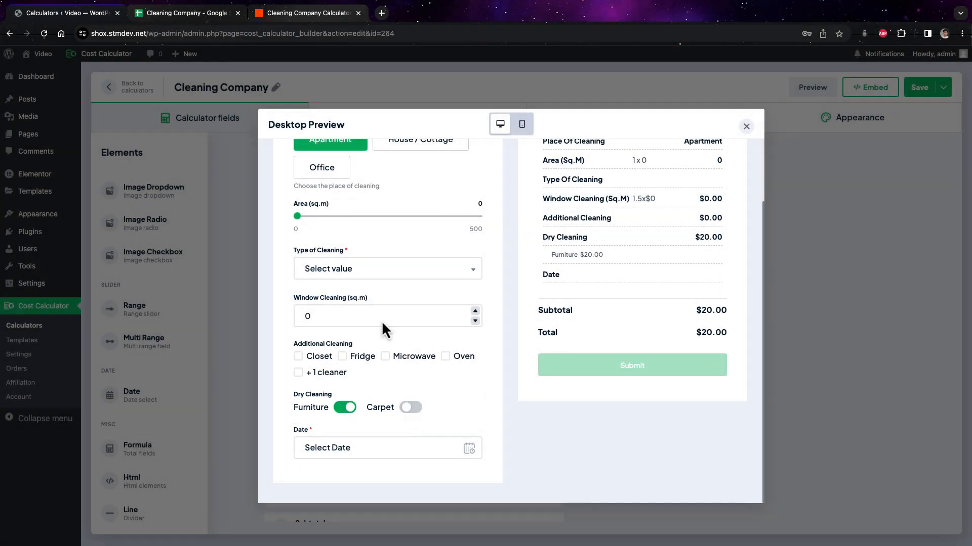
{"action": "left_click", "coordinate": [273, 14]}
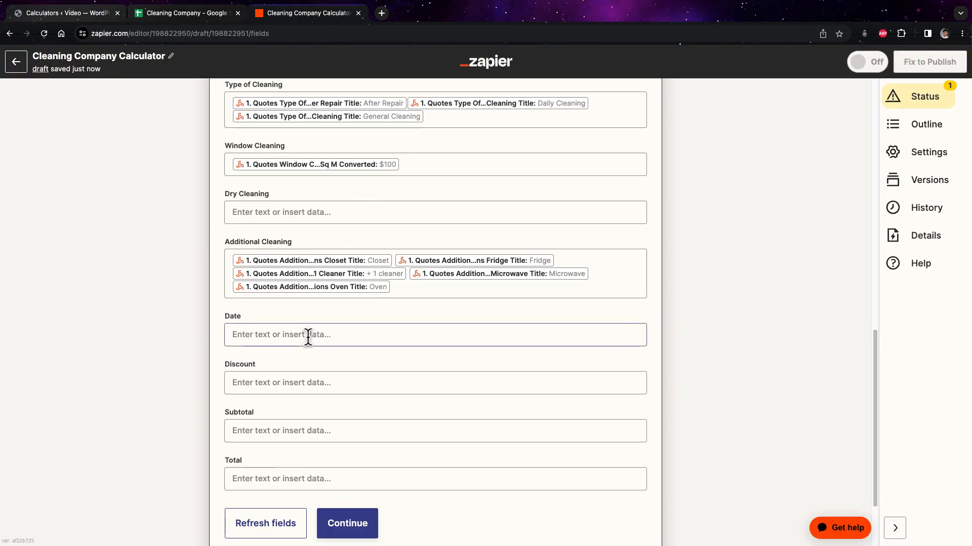
Map the Carpet and Furniture option titles into Dry Cleaning via a 'dry' search.
{"action": "left_click", "coordinate": [308, 337]}
{"action": "left_click", "coordinate": [340, 217]}
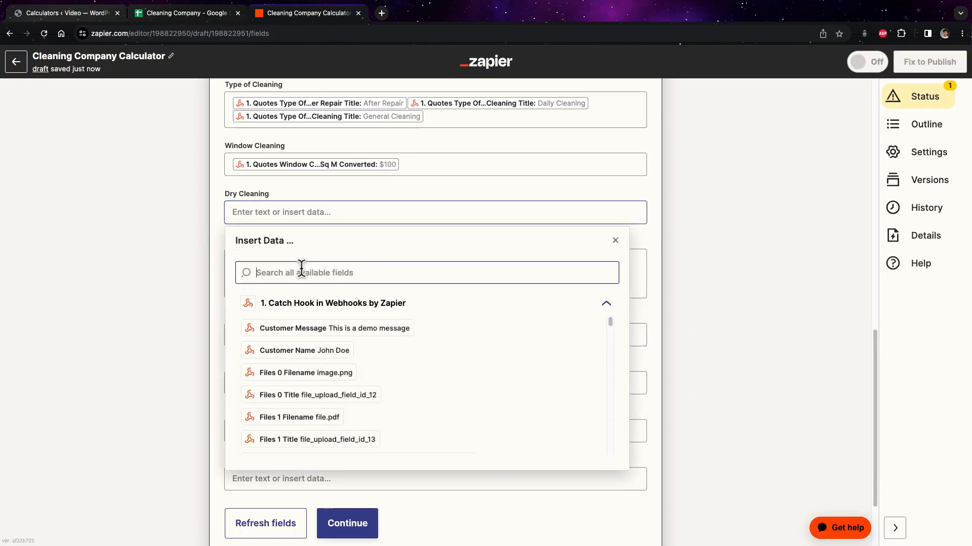
{"action": "type", "text": "da"}
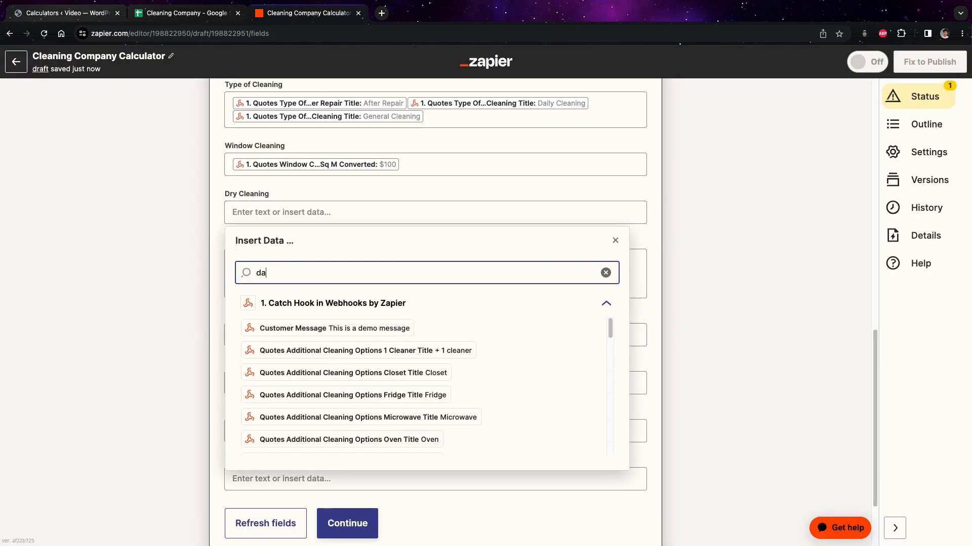
{"action": "key", "text": "BackSpace"}
{"action": "type", "text": "ry"}
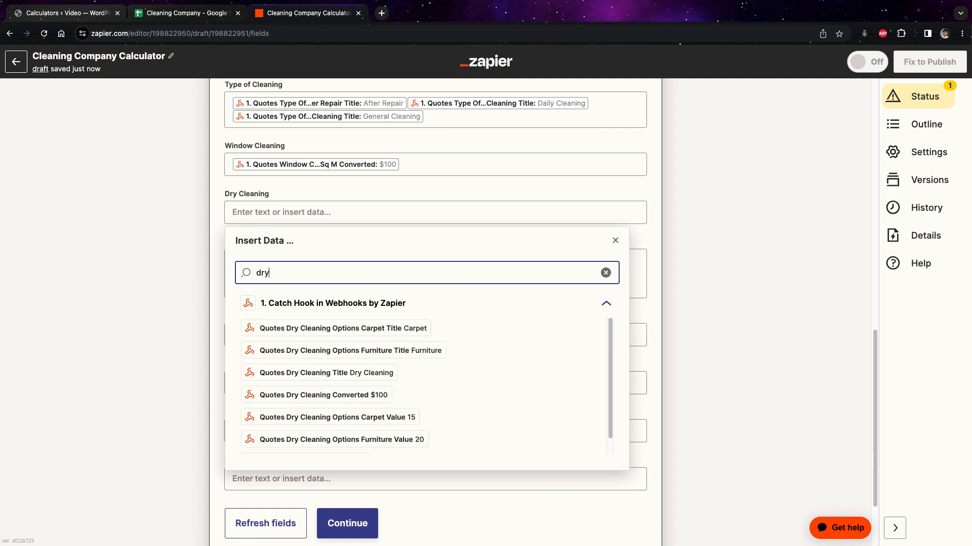
{"action": "left_click", "coordinate": [403, 329]}
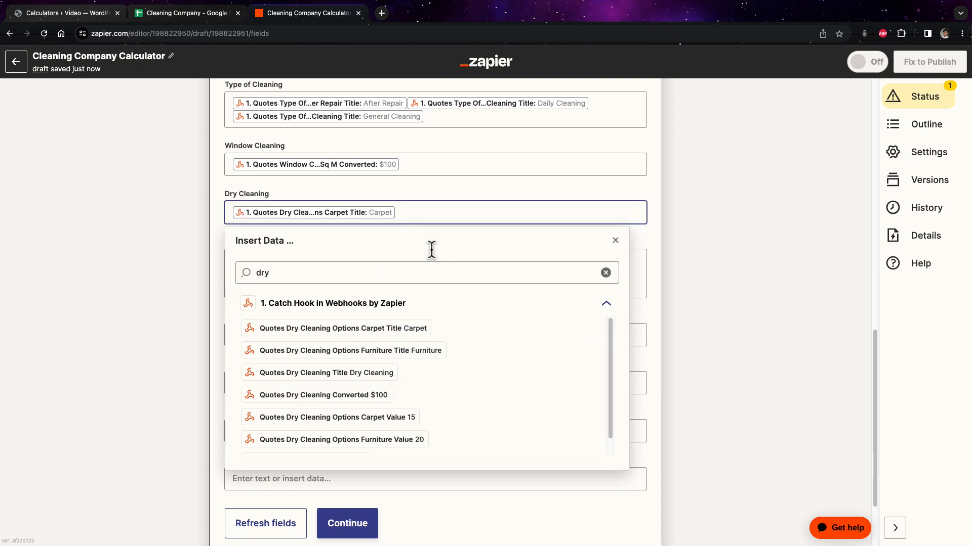
{"action": "left_click", "coordinate": [434, 351]}
{"action": "left_click", "coordinate": [729, 319]}
{"action": "scroll", "coordinate": [326, 344], "scroll_direction": "down", "scroll_amount": 2}
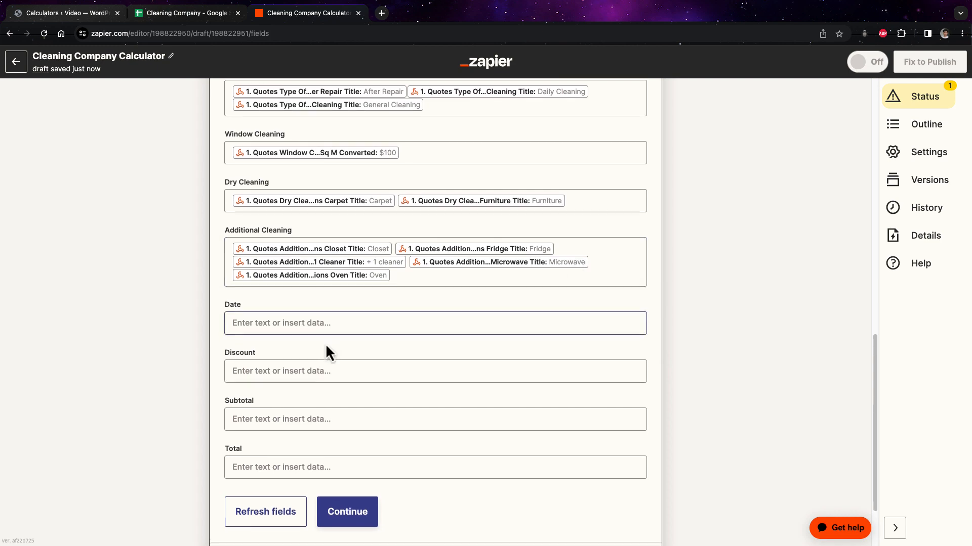
Search 'date' for the Date field and look at the Cleaning Company spreadsheet.
{"action": "left_click", "coordinate": [276, 290]}
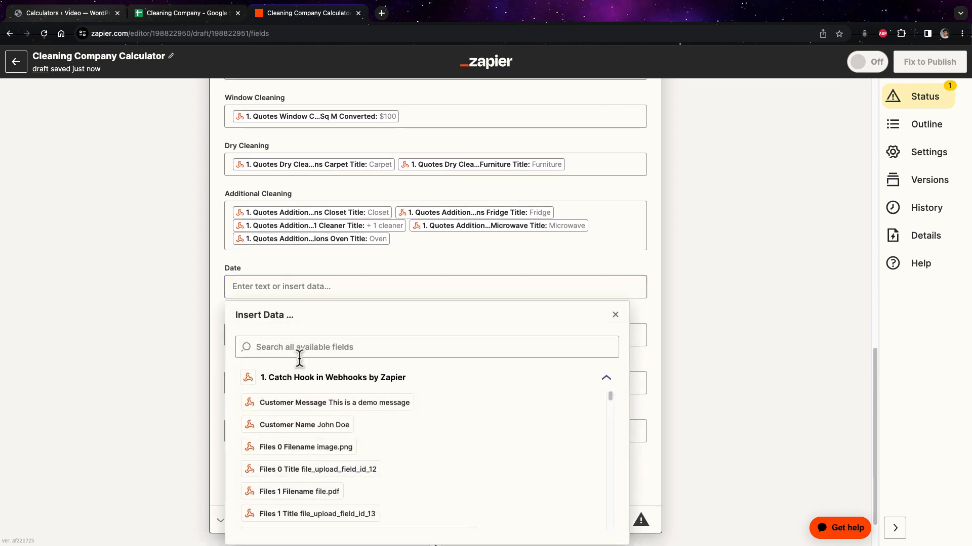
{"action": "type", "text": "date"}
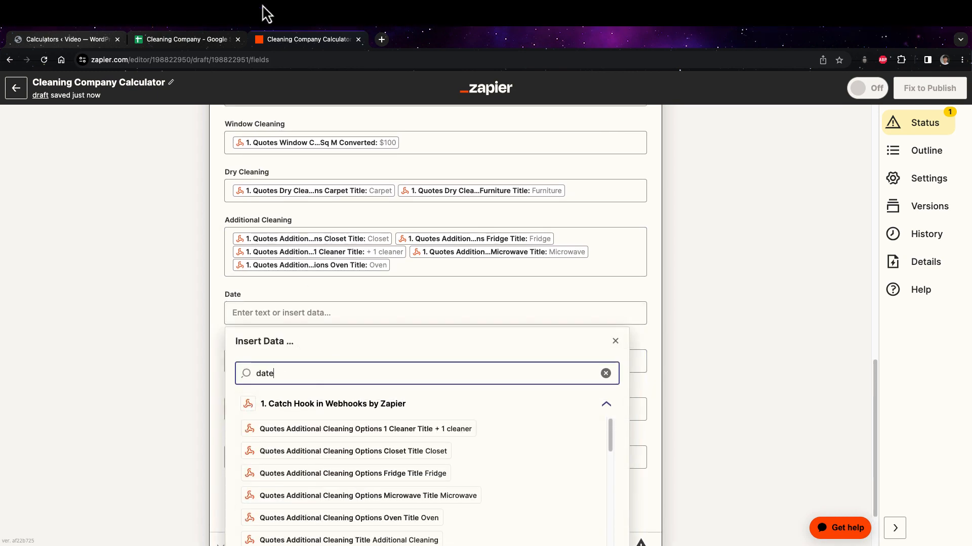
{"action": "left_click", "coordinate": [187, 13]}
Enter the test date June 26, 2023 in cell E5 of the Cleaning Company sheet.
{"action": "left_click", "coordinate": [444, 256]}
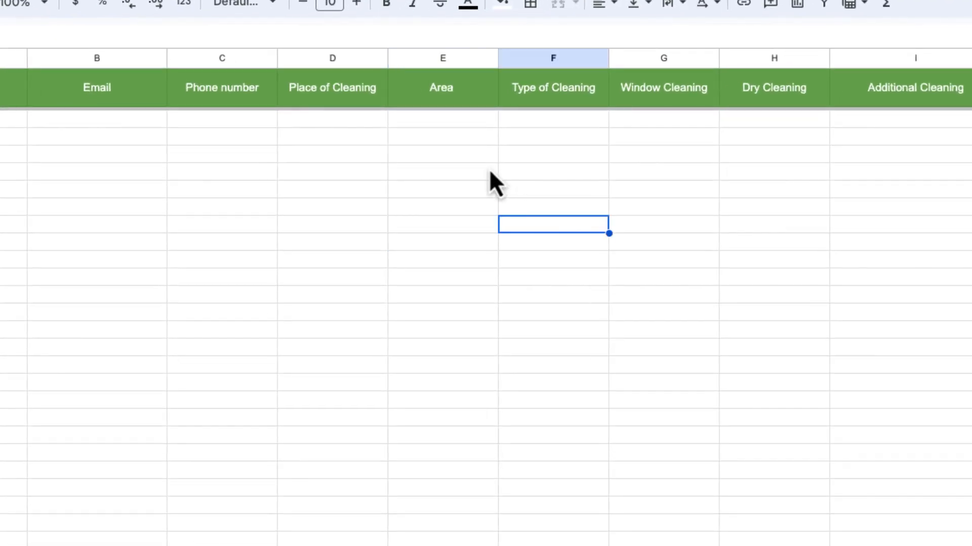
{"action": "left_click", "coordinate": [414, 216]}
{"action": "type", "text": "June 26,"}
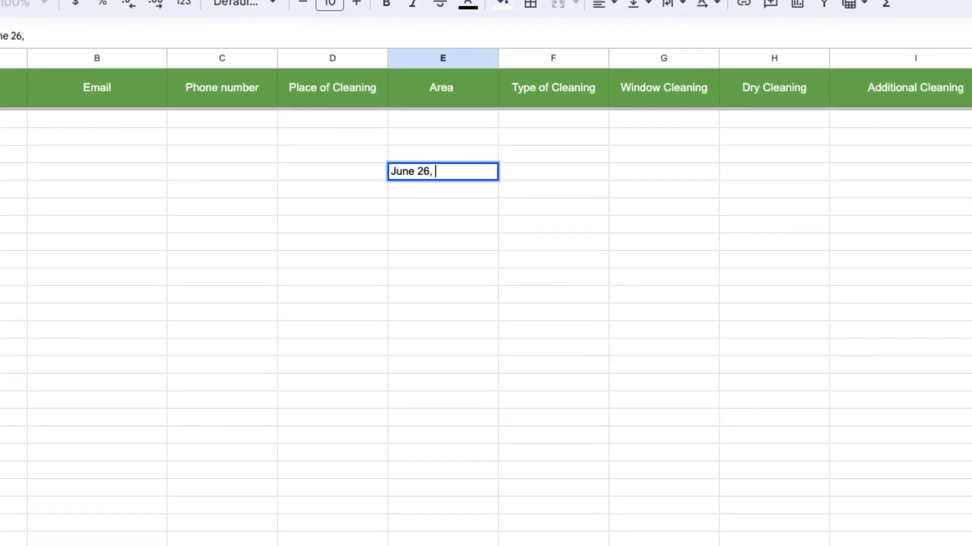
{"action": "type", "text": " 2023"}
{"action": "key", "text": "Return"}
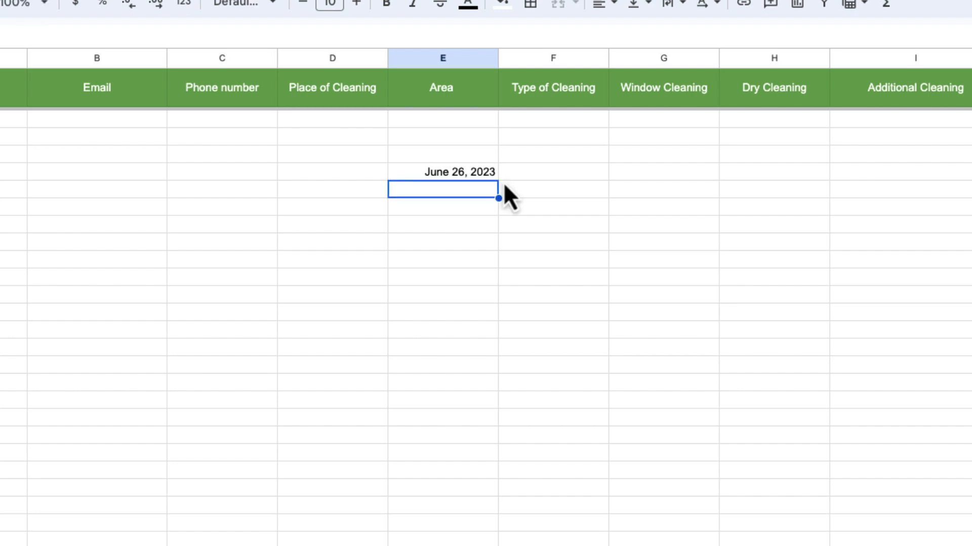
{"action": "key", "text": "Up"}
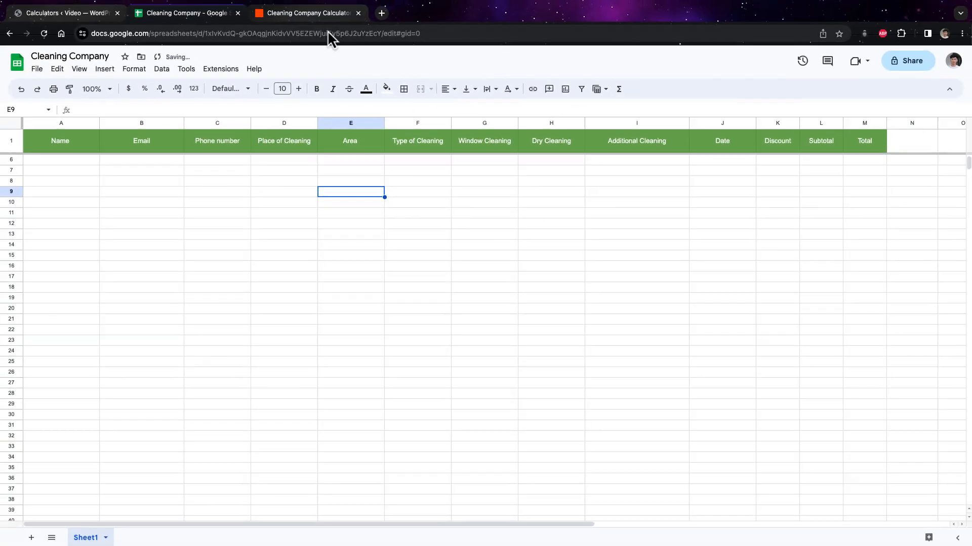
{"action": "left_click", "coordinate": [309, 13]}
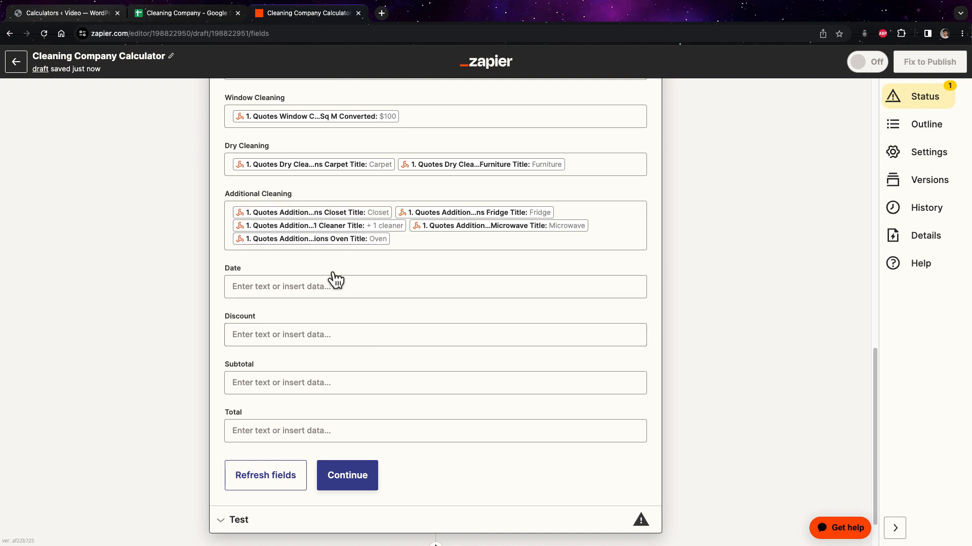
Map the calculator's Quotes Date Converted value into the Date field via a 'dat' search.
{"action": "left_click", "coordinate": [313, 287]}
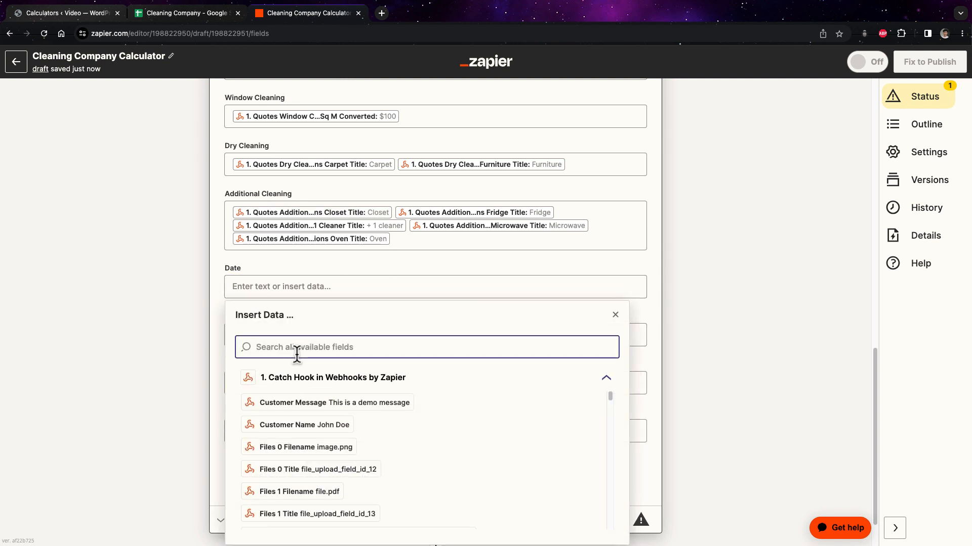
{"action": "type", "text": "date"}
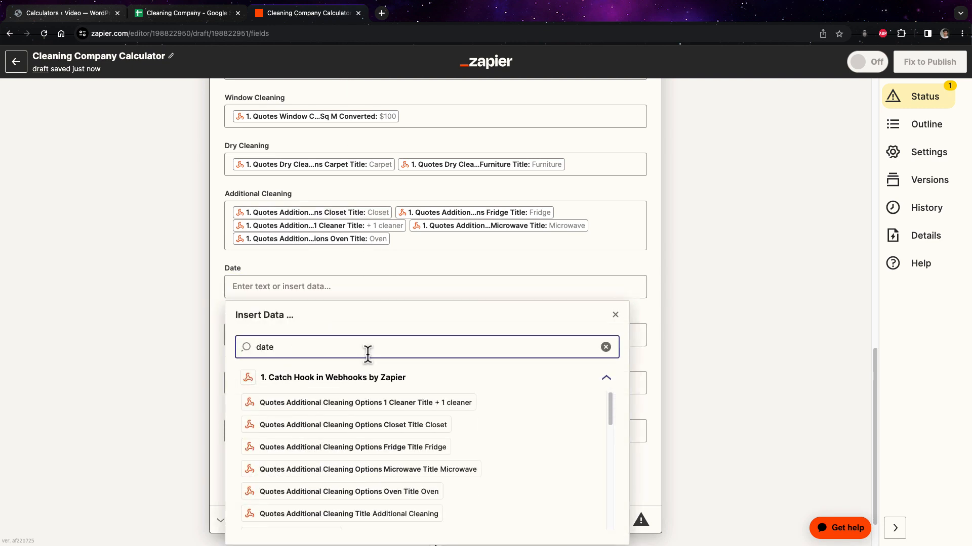
{"action": "scroll", "coordinate": [401, 443], "scroll_direction": "down", "scroll_amount": 3}
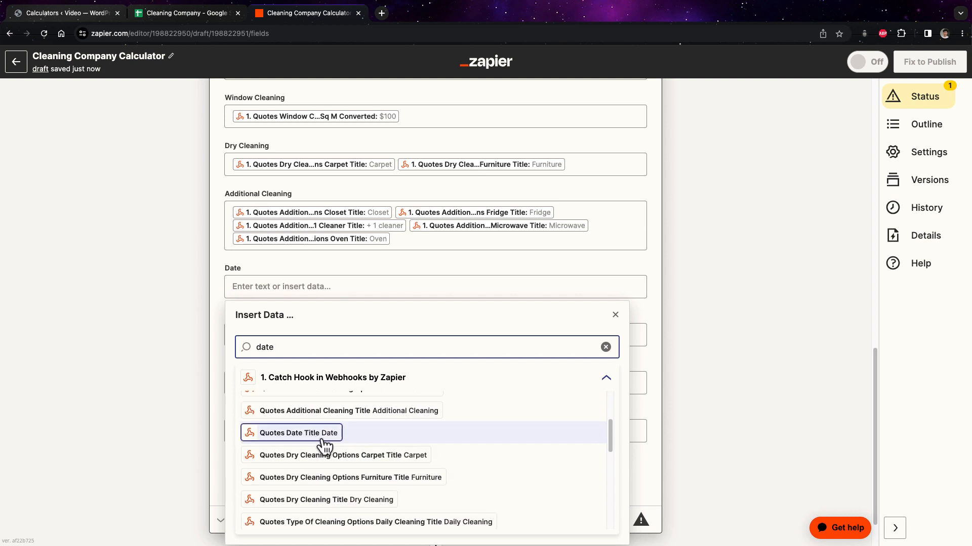
{"action": "scroll", "coordinate": [360, 458], "scroll_direction": "down", "scroll_amount": 3}
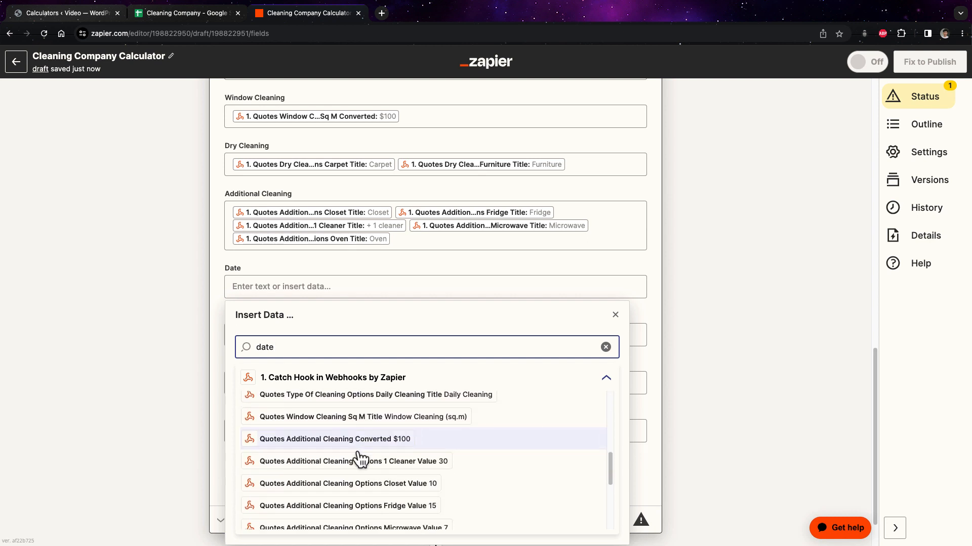
{"action": "scroll", "coordinate": [360, 457], "scroll_direction": "down", "scroll_amount": 3}
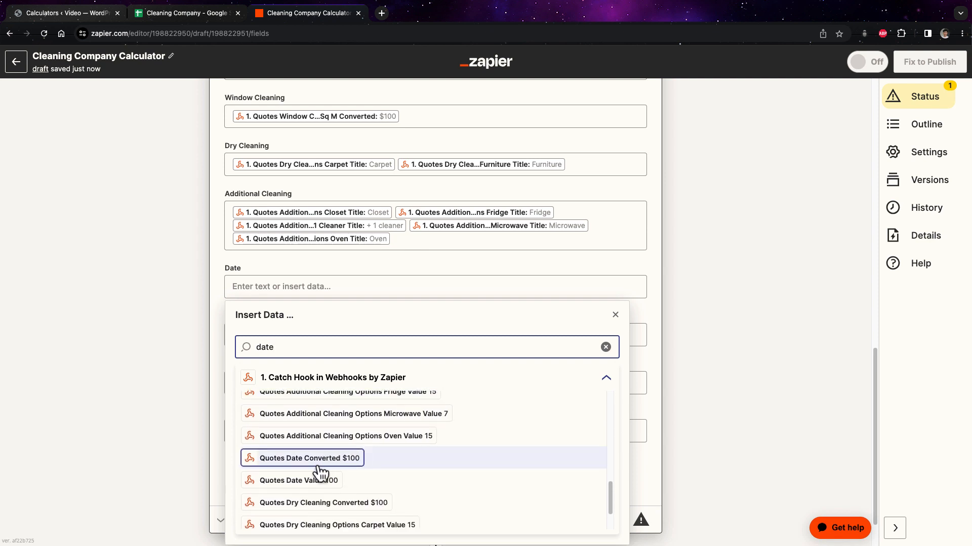
{"action": "left_click", "coordinate": [344, 466]}
{"action": "left_click", "coordinate": [57, 320]}
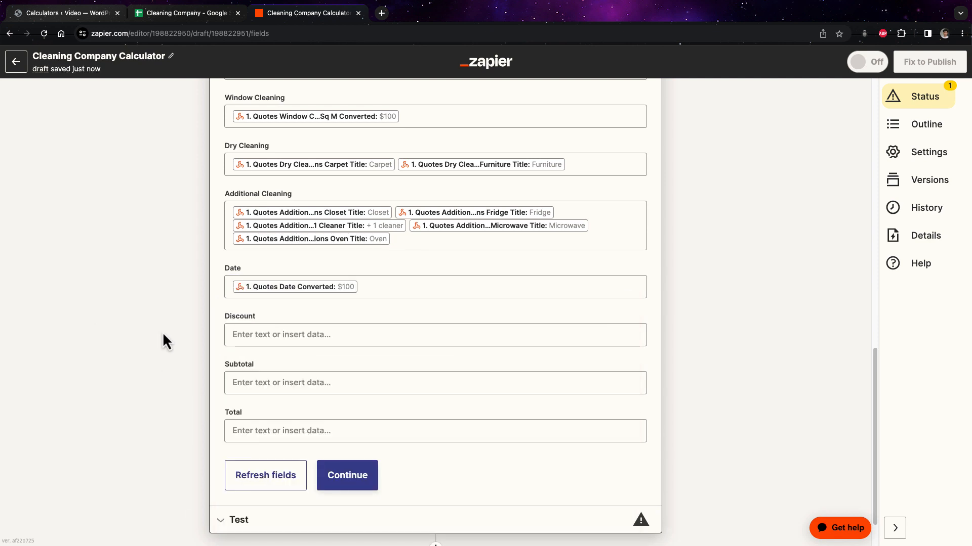
{"action": "left_click", "coordinate": [299, 333]}
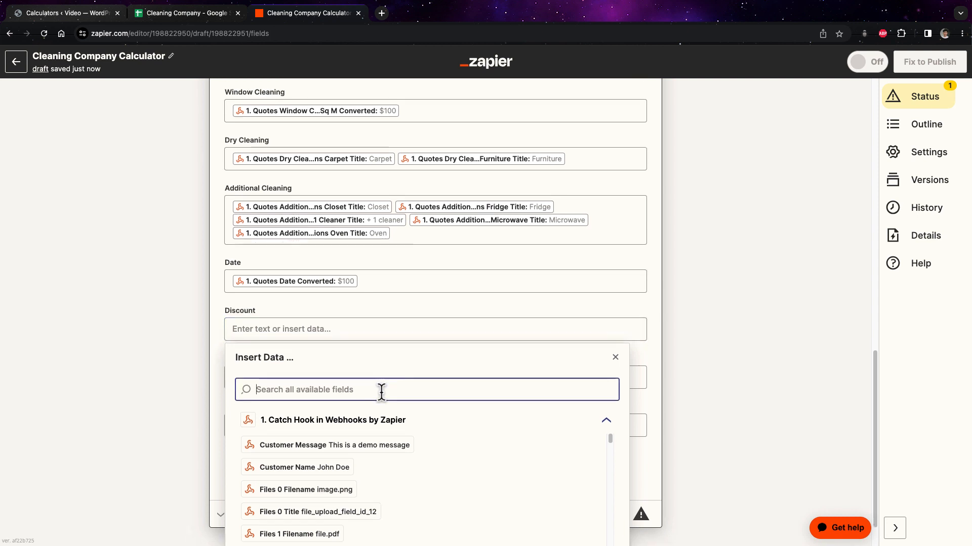
Map the Discount column to the calculator's 15%, 20% and 10% discount option titles.
{"action": "type", "text": "disc"}
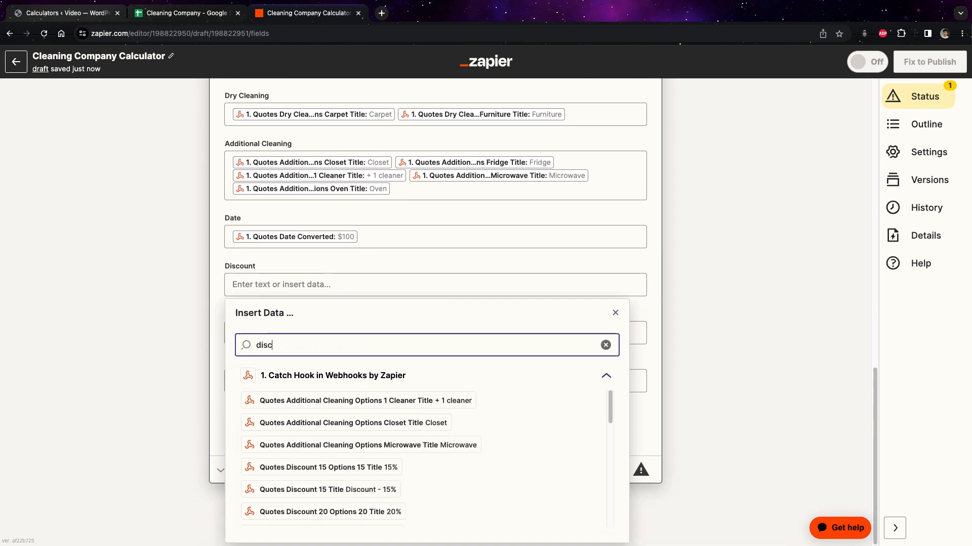
{"action": "type", "text": "ount"}
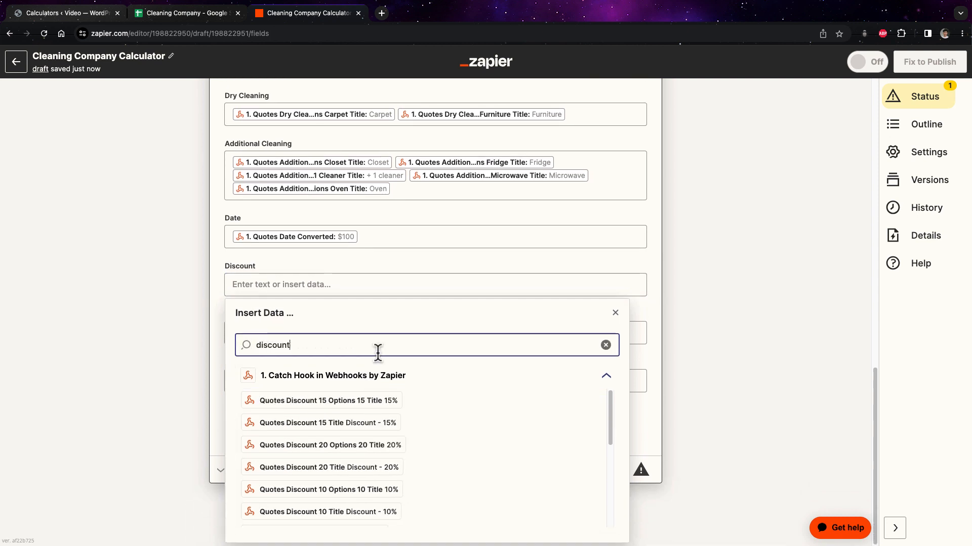
{"action": "left_click", "coordinate": [396, 410]}
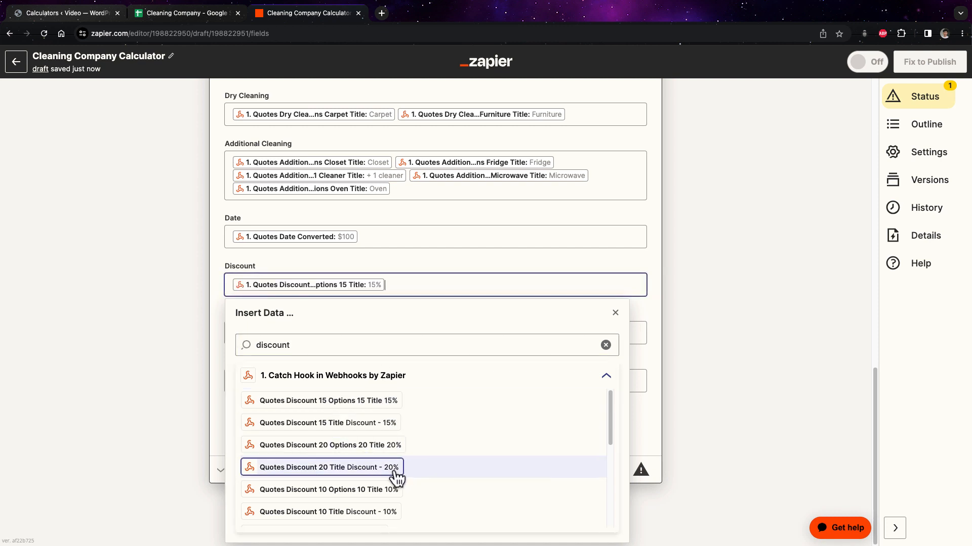
{"action": "left_click", "coordinate": [398, 450]}
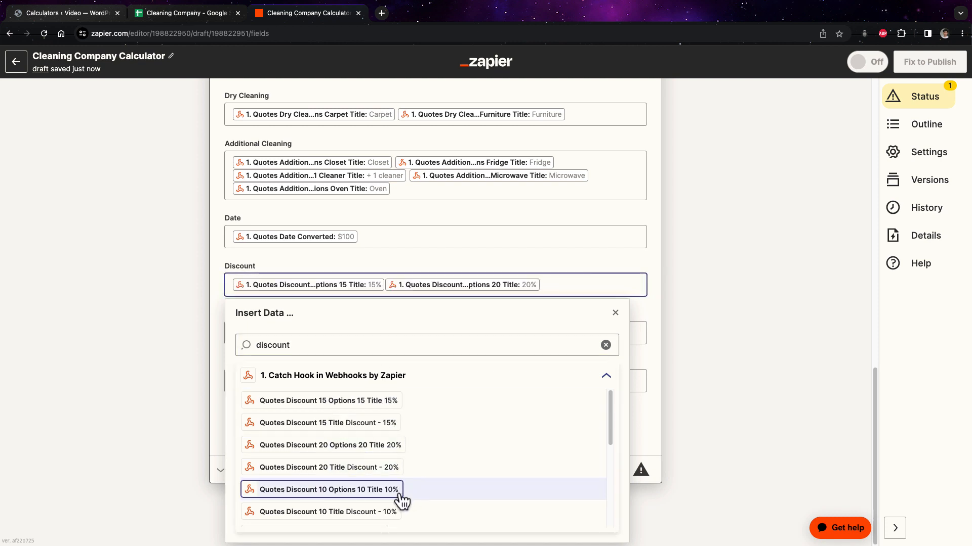
{"action": "left_click", "coordinate": [402, 498]}
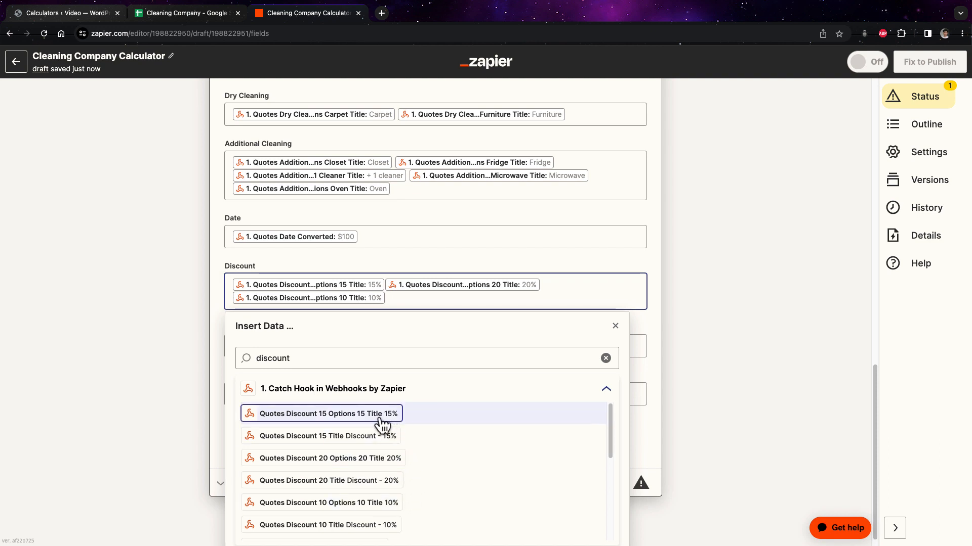
{"action": "left_click", "coordinate": [776, 389]}
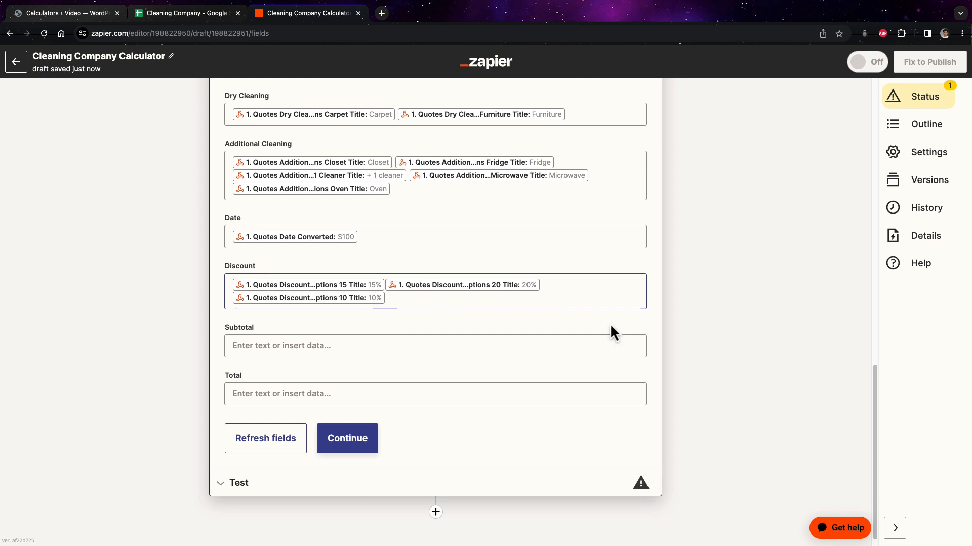
{"action": "scroll", "coordinate": [730, 359], "scroll_direction": "down", "scroll_amount": 1}
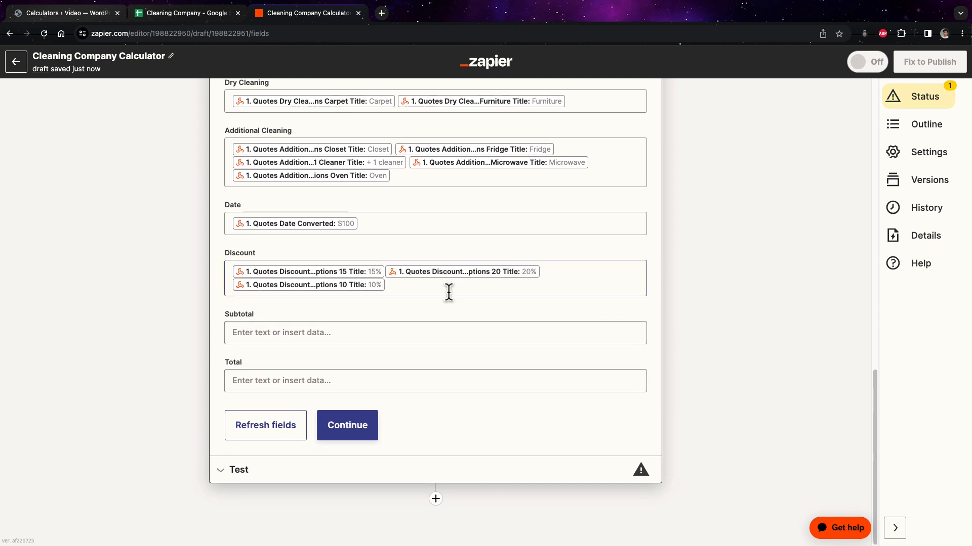
Map the Subtotal column to Totals Subtotal Converted.
{"action": "left_click", "coordinate": [387, 274]}
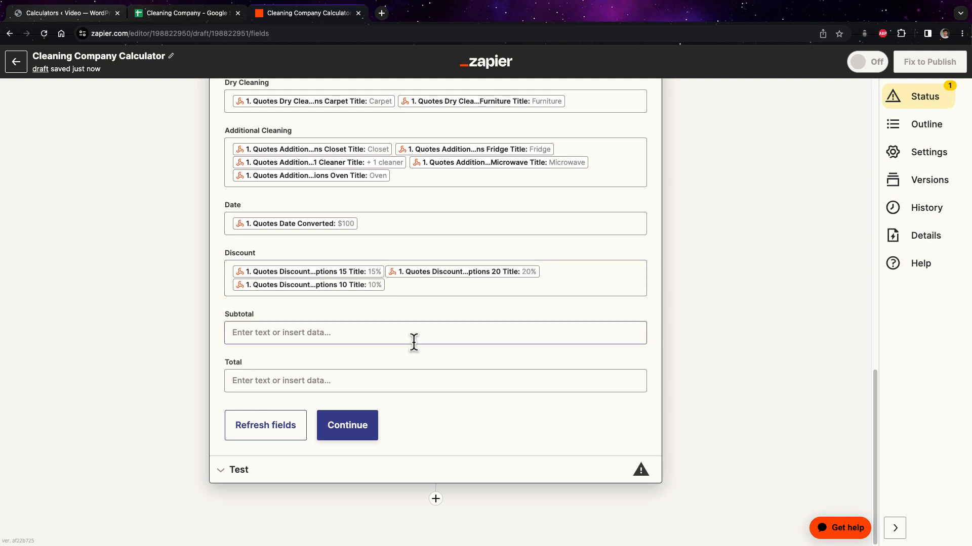
{"action": "left_click", "coordinate": [282, 329]}
{"action": "scroll", "coordinate": [404, 376], "scroll_direction": "down", "scroll_amount": 1}
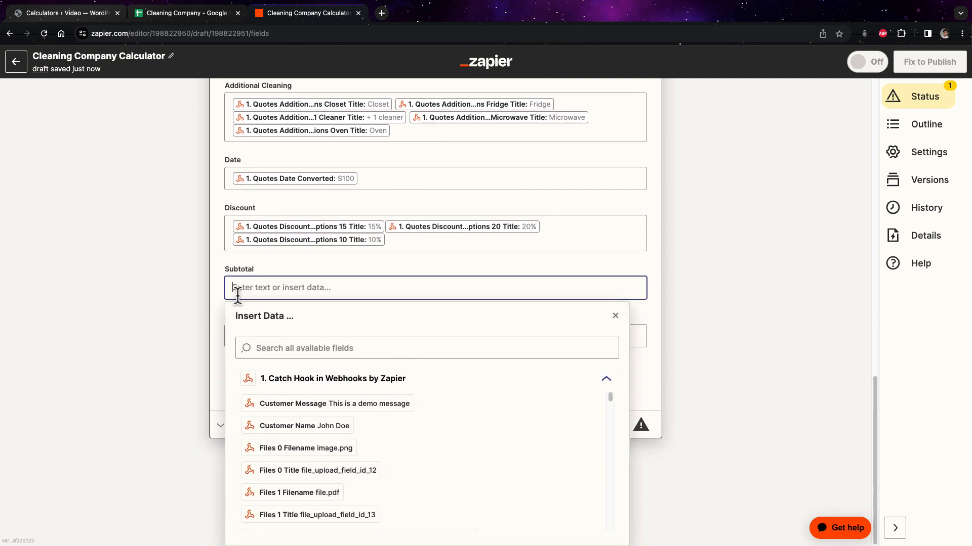
{"action": "left_click", "coordinate": [293, 348]}
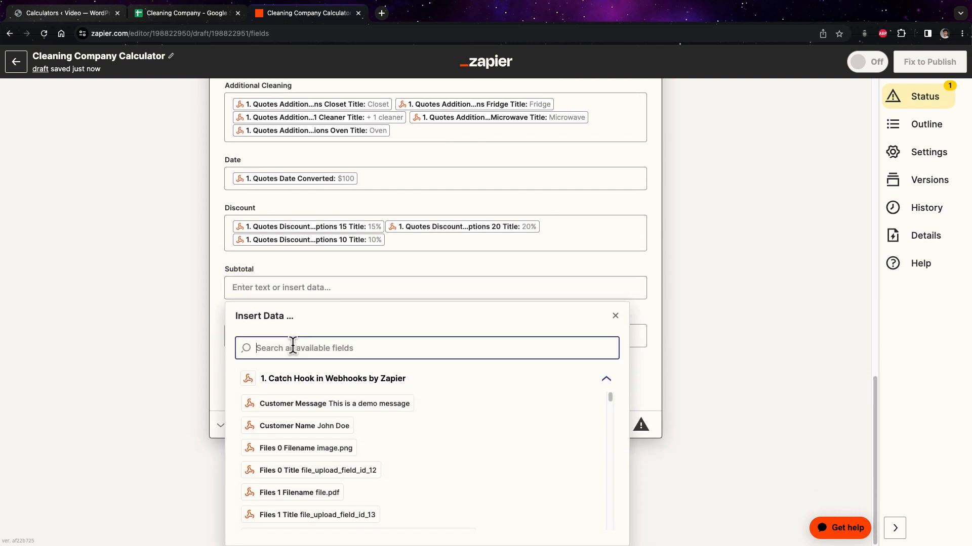
{"action": "type", "text": "Subt"}
{"action": "type", "text": "otal"}
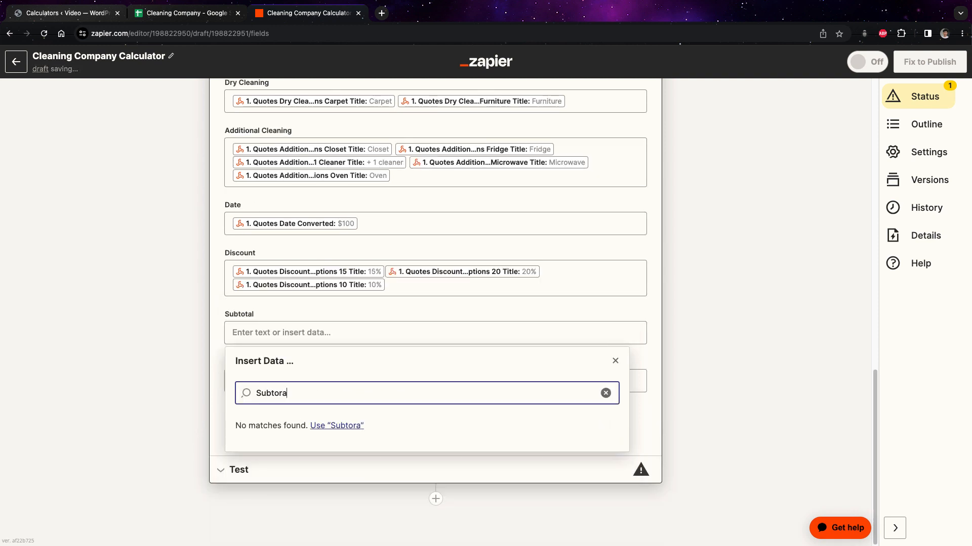
{"action": "key", "text": "BackSpace"}
{"action": "key", "text": "BackSpace"}
{"action": "key", "text": "BackSpace"}
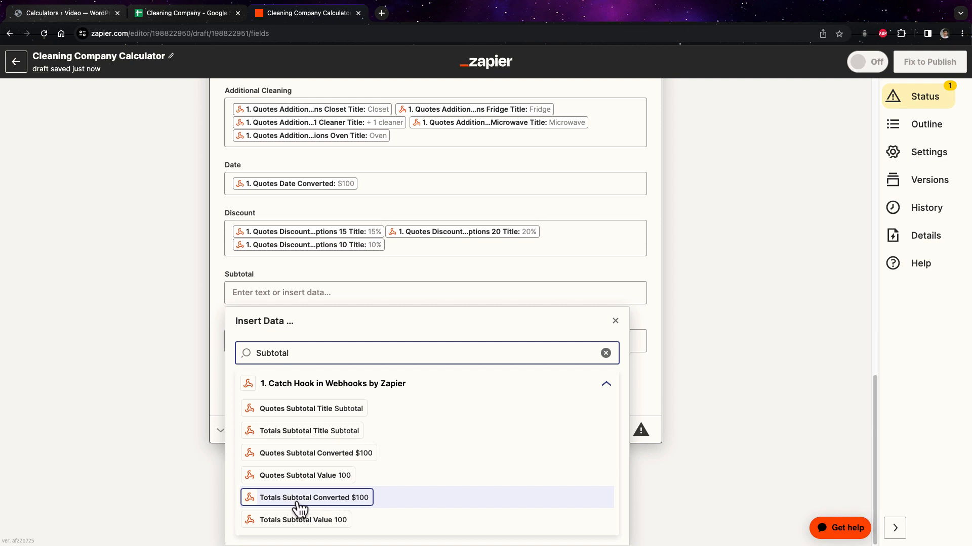
{"action": "left_click", "coordinate": [330, 500]}
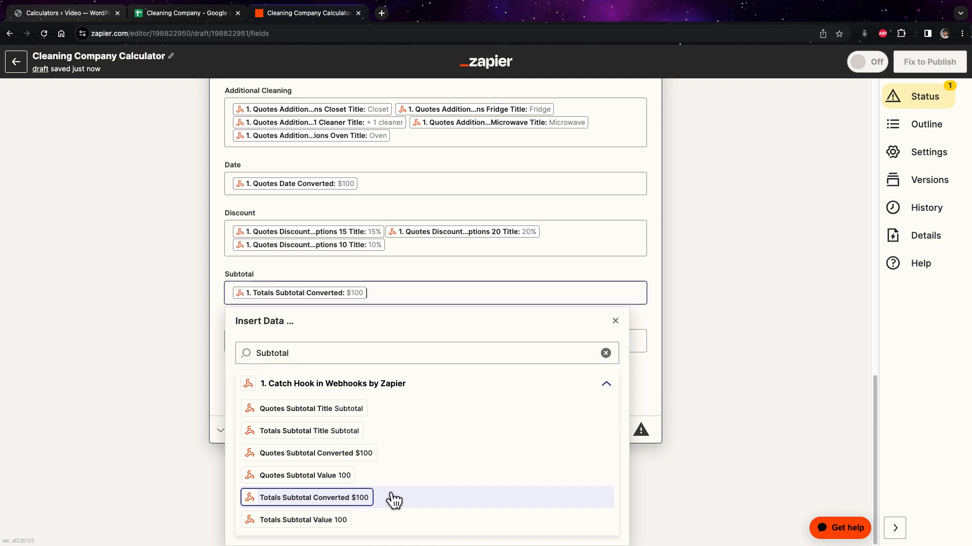
{"action": "left_click", "coordinate": [720, 377]}
Map the Total column to Totals Total Converted and finish the field mapping.
{"action": "left_click", "coordinate": [251, 380]}
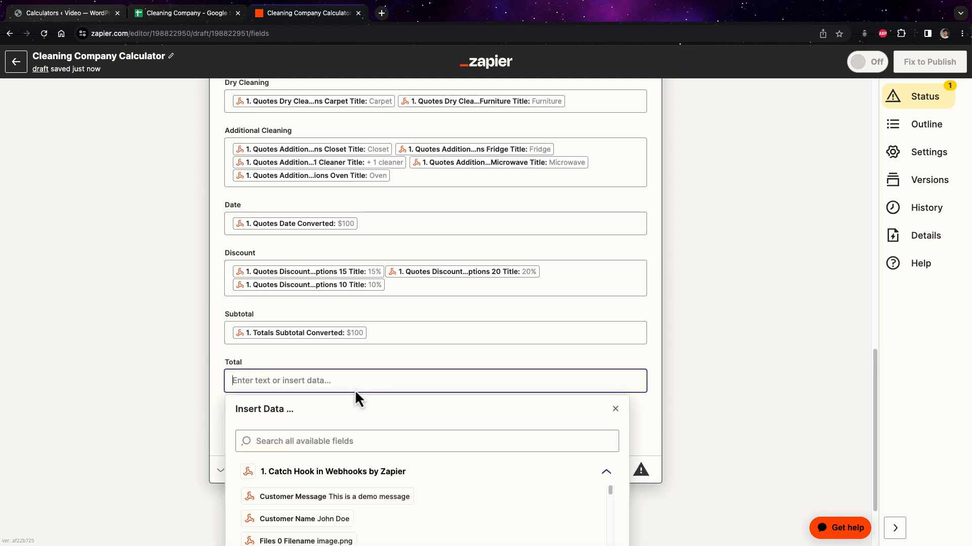
{"action": "scroll", "coordinate": [390, 445], "scroll_direction": "down", "scroll_amount": 1}
{"action": "type", "text": "total"}
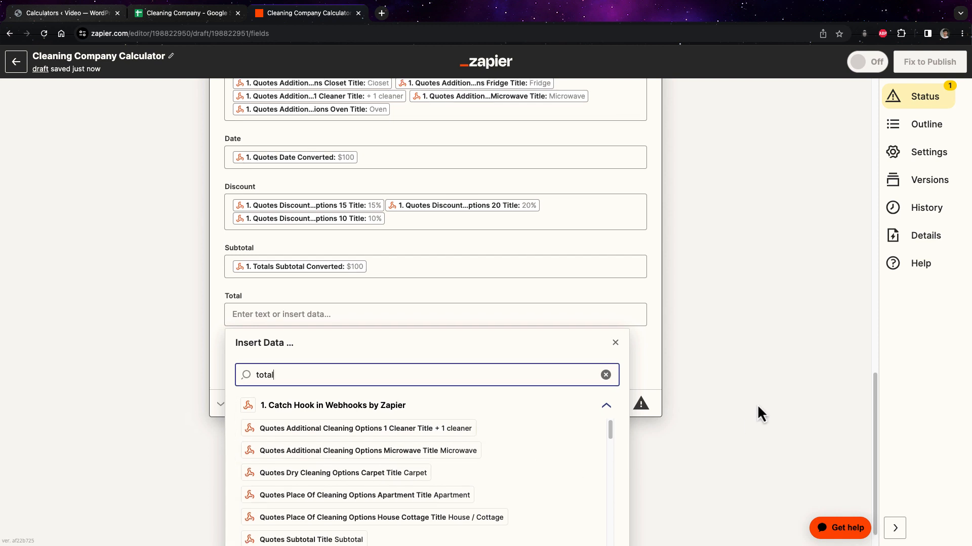
{"action": "scroll", "coordinate": [462, 445], "scroll_direction": "down", "scroll_amount": 10}
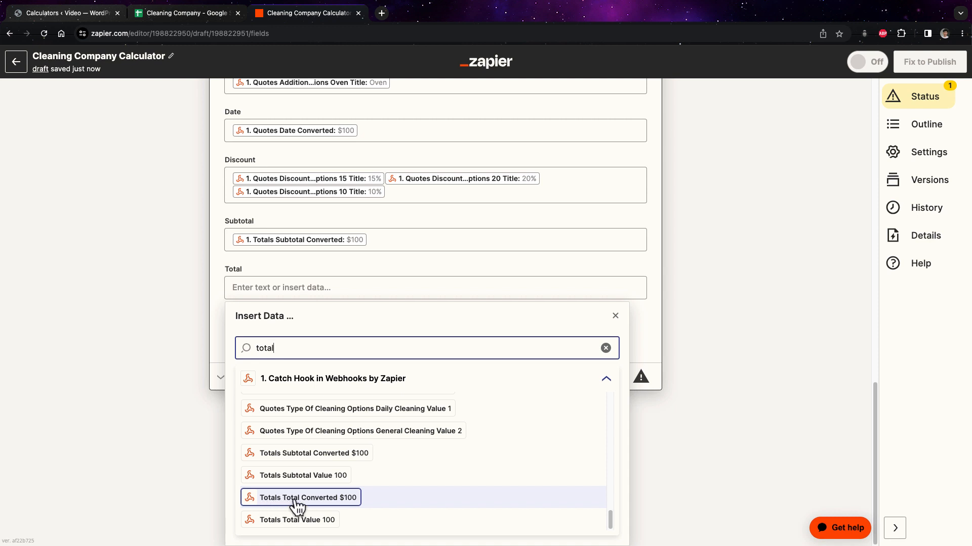
{"action": "left_click", "coordinate": [343, 499]}
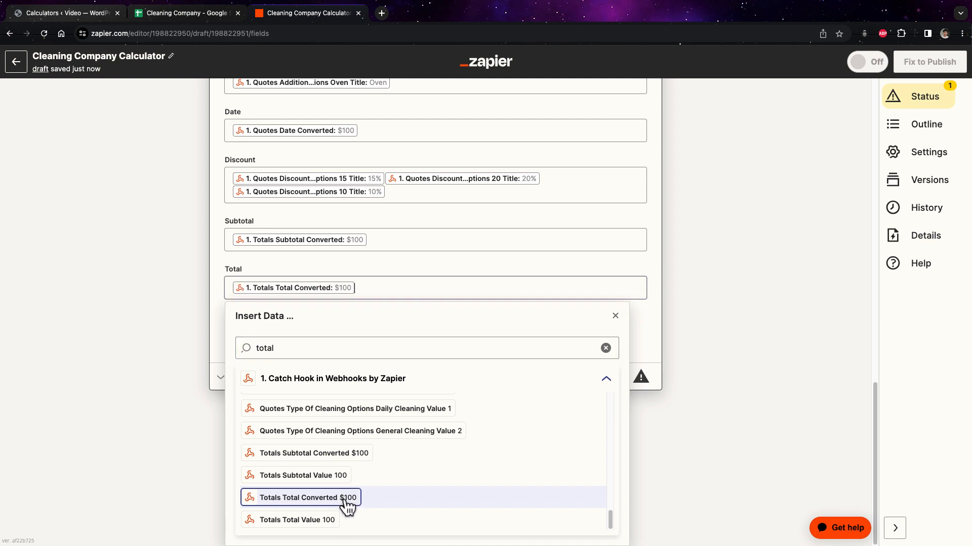
{"action": "left_click", "coordinate": [642, 396]}
{"action": "scroll", "coordinate": [642, 461], "scroll_direction": "up", "scroll_amount": 6}
{"action": "scroll", "coordinate": [640, 460], "scroll_direction": "up", "scroll_amount": 8}
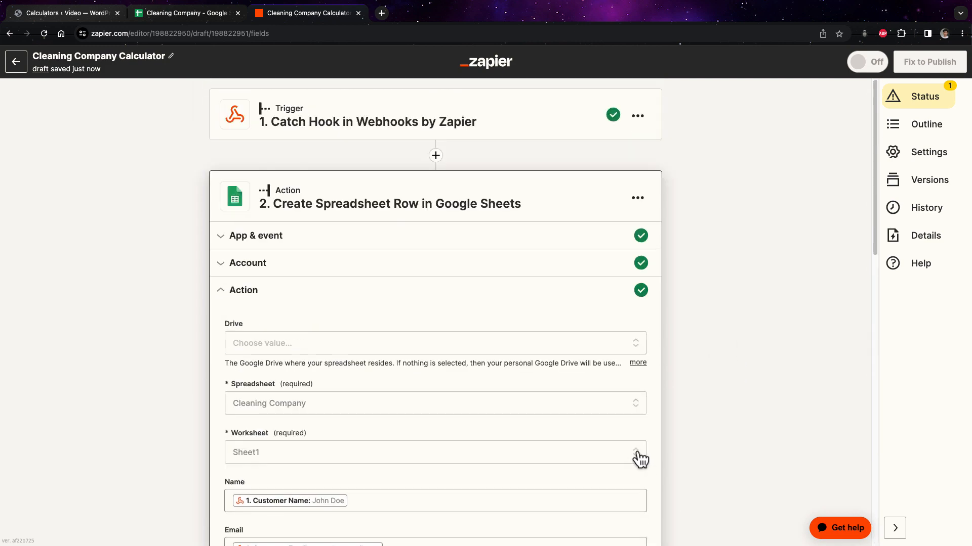
{"action": "scroll", "coordinate": [638, 458], "scroll_direction": "down", "scroll_amount": 15}
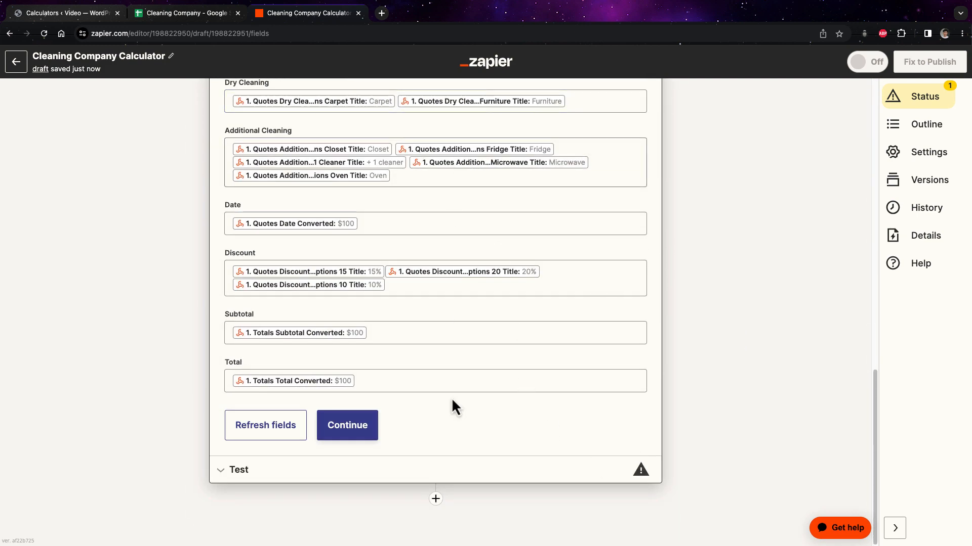
{"action": "left_click", "coordinate": [376, 435]}
Send a test row to Google Sheets and view the Cleaning Company spreadsheet.
{"action": "scroll", "coordinate": [751, 392], "scroll_direction": "down", "scroll_amount": 4}
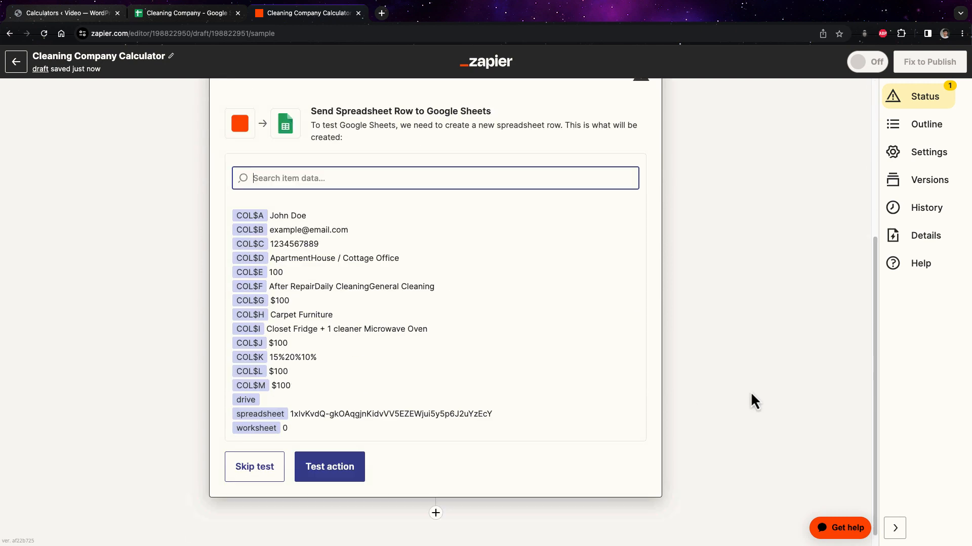
{"action": "left_click", "coordinate": [316, 456]}
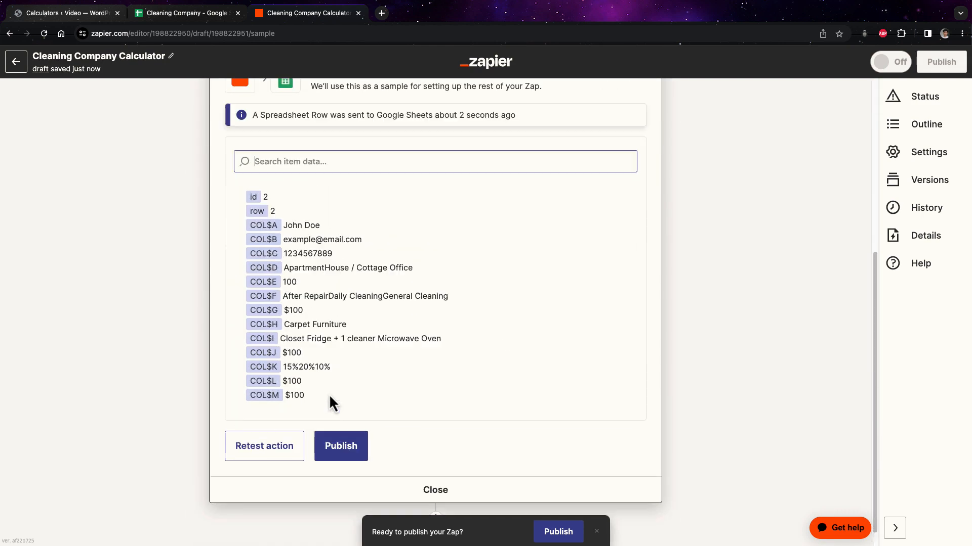
{"action": "left_click", "coordinate": [195, 13]}
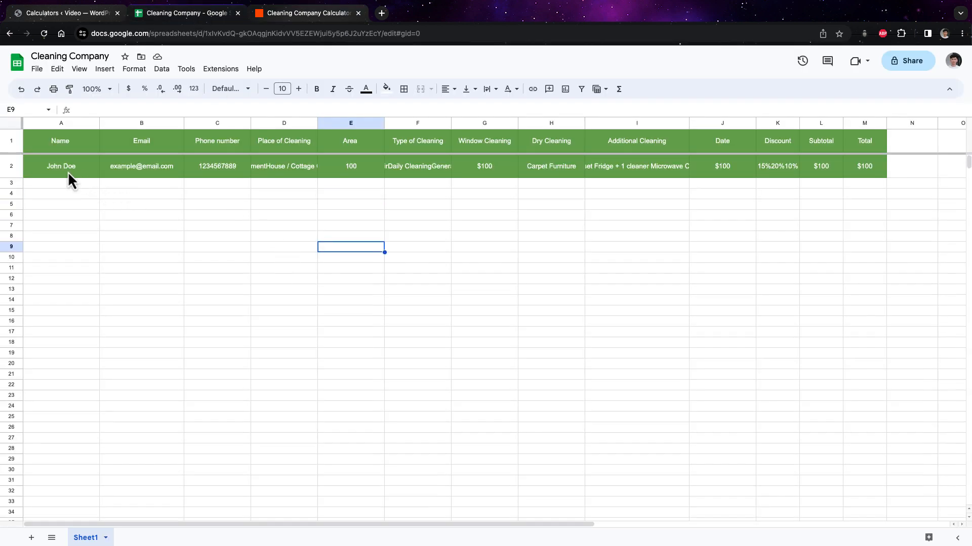
Select the test submission's row A2:M2 in the Cleaning Company sheet.
{"action": "left_click_drag", "start_coordinate": [68, 171], "coordinate": [291, 173]}
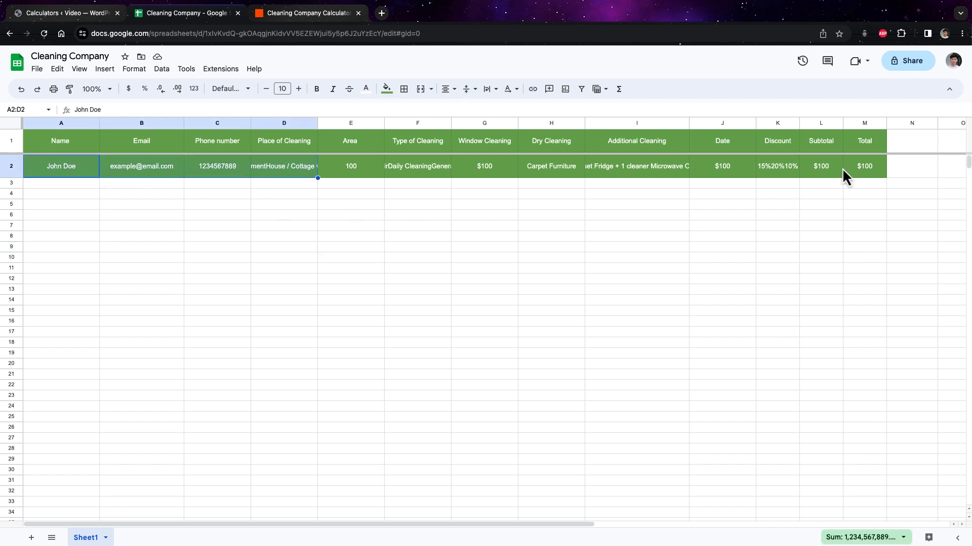
{"action": "left_click_drag", "start_coordinate": [871, 168], "coordinate": [495, 177]}
{"action": "left_click", "coordinate": [430, 279]}
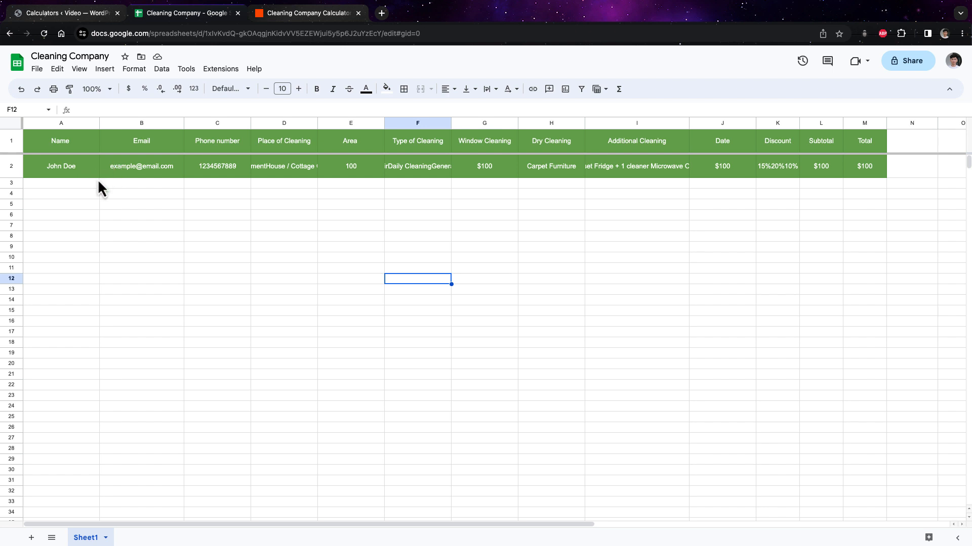
{"action": "left_click_drag", "start_coordinate": [28, 183], "coordinate": [119, 183]}
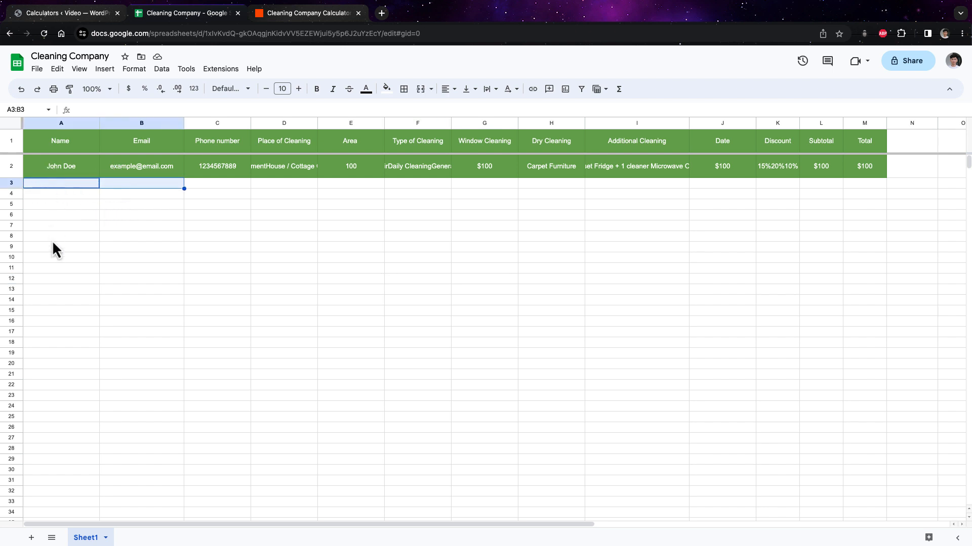
{"action": "left_click", "coordinate": [77, 207]}
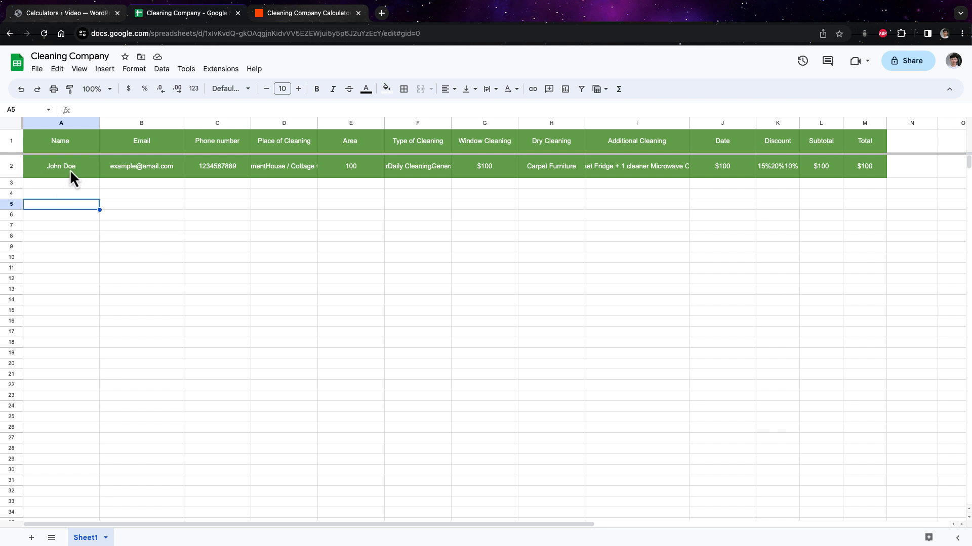
{"action": "left_click", "coordinate": [65, 170]}
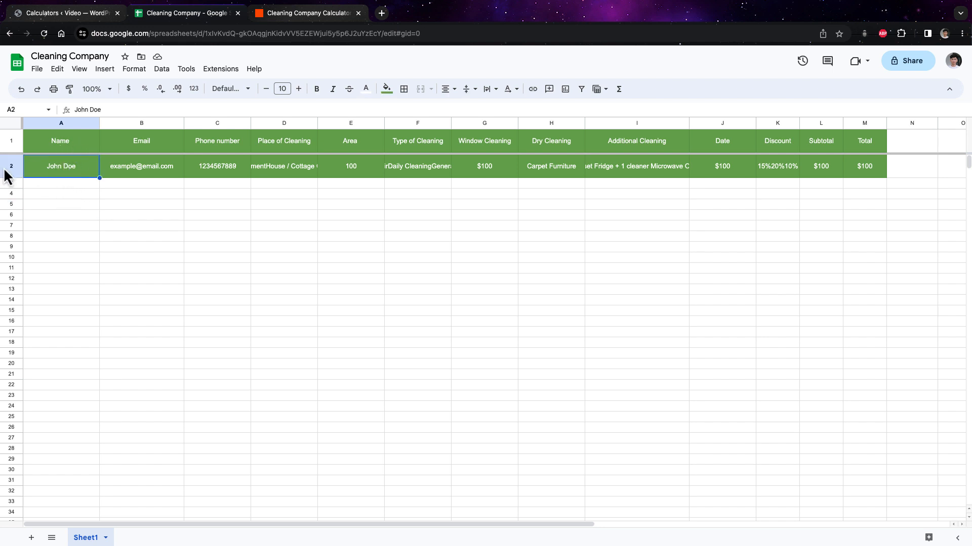
{"action": "left_click_drag", "start_coordinate": [83, 172], "coordinate": [859, 172]}
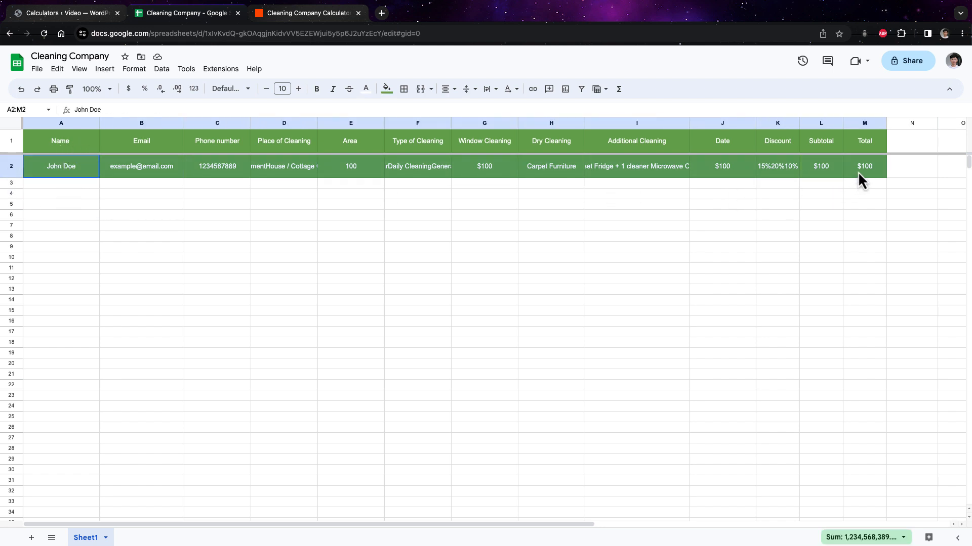
Give row 2 a white fill with black text, then check Date cell J2's $100 value.
{"action": "left_click", "coordinate": [387, 89]}
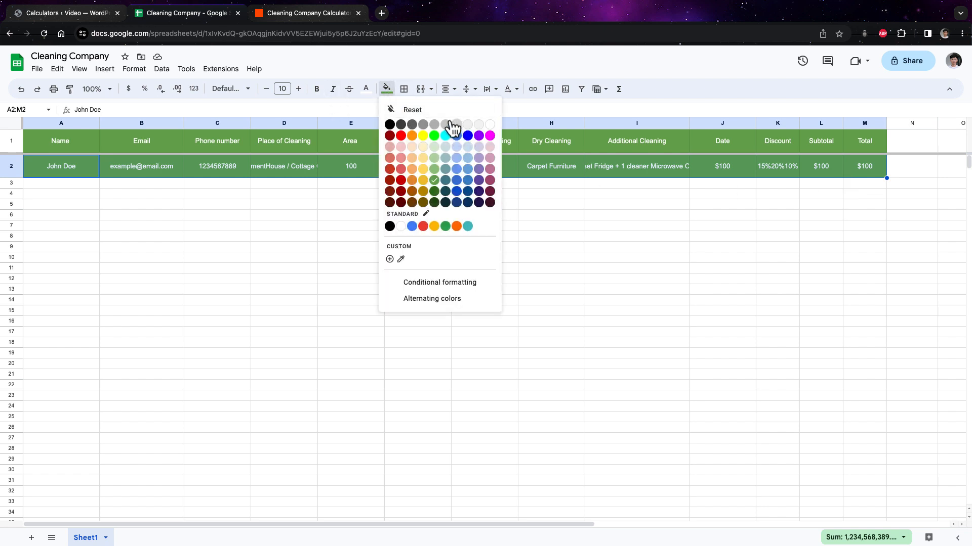
{"action": "left_click", "coordinate": [489, 124]}
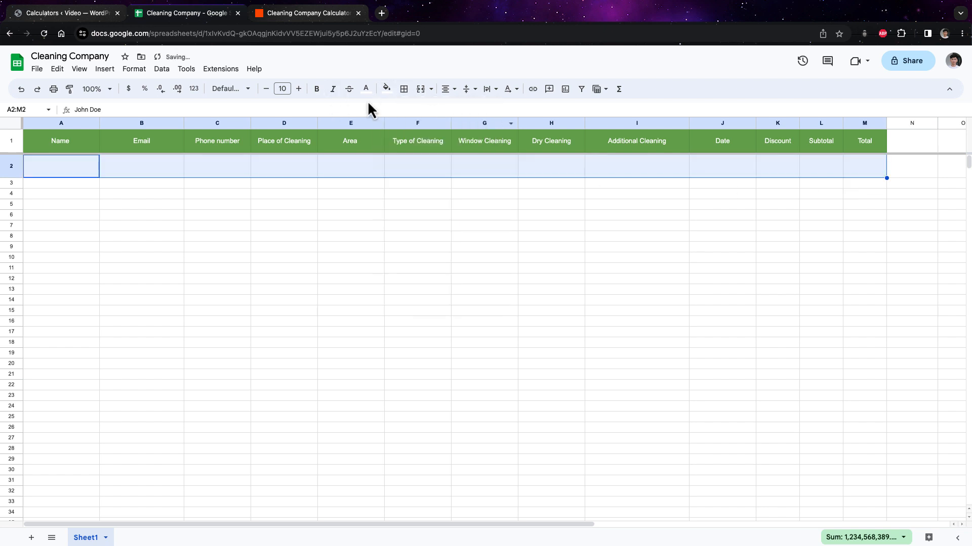
{"action": "left_click", "coordinate": [366, 89]}
{"action": "left_click", "coordinate": [369, 125]}
{"action": "left_click", "coordinate": [374, 217]}
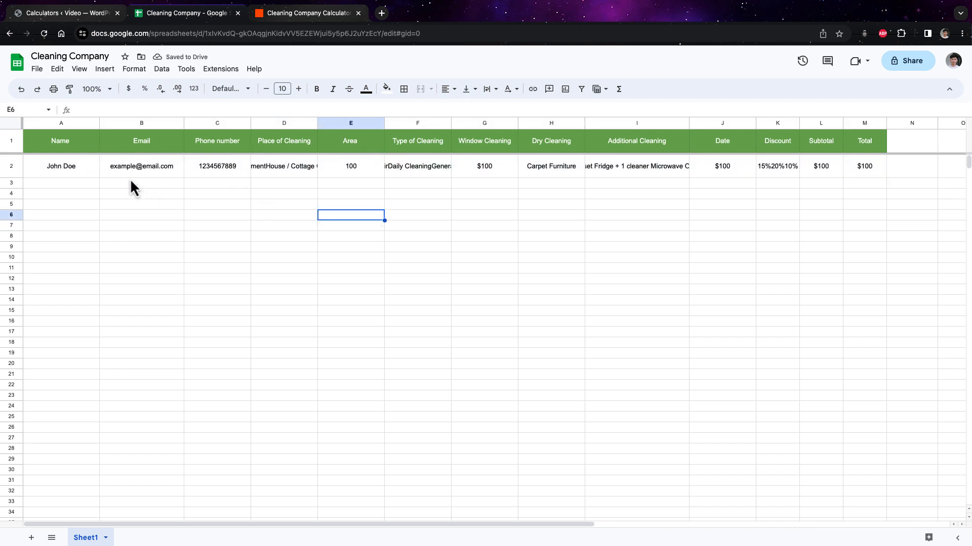
{"action": "left_click_drag", "start_coordinate": [96, 172], "coordinate": [861, 180]}
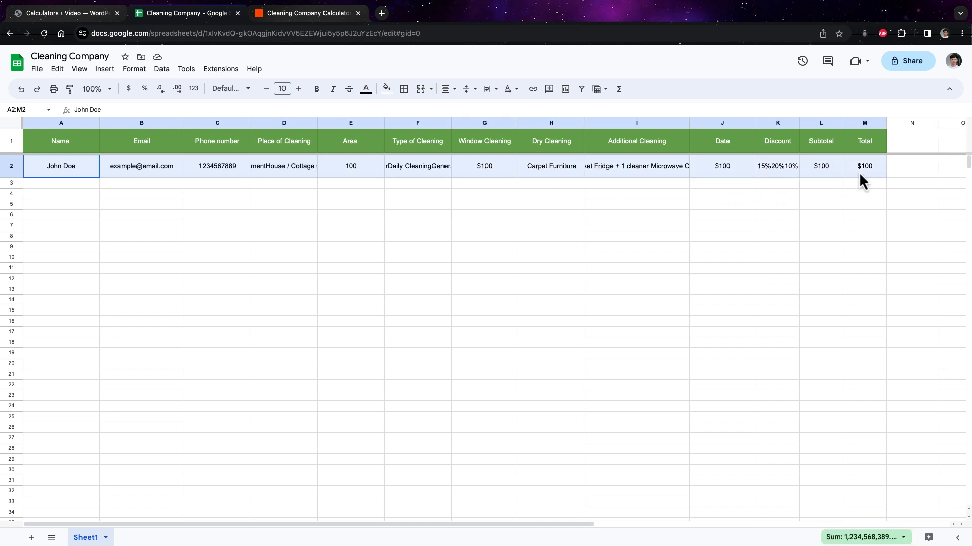
{"action": "left_click", "coordinate": [814, 215]}
{"action": "left_click", "coordinate": [735, 168]}
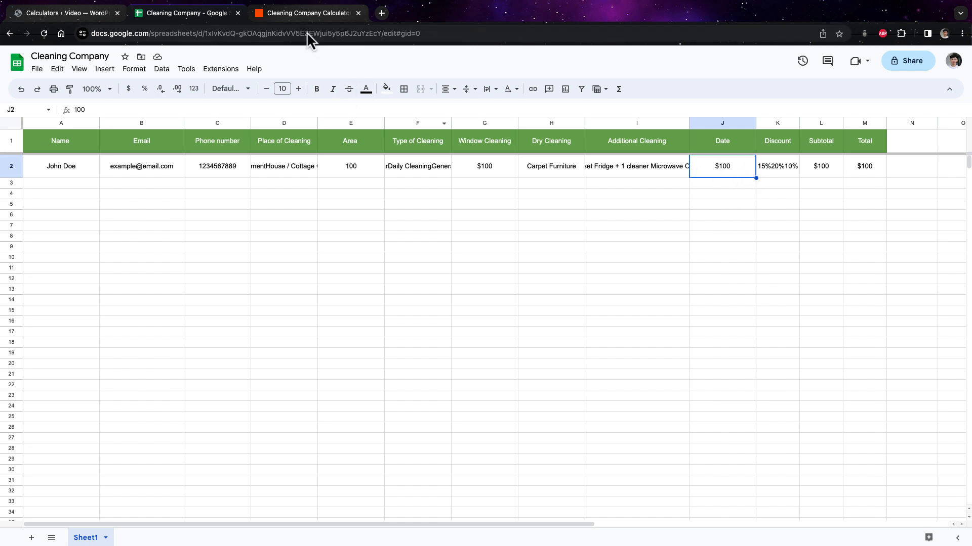
Compare the Catch Hook trigger's test data against the sheet row, then publish the Zap.
{"action": "left_click", "coordinate": [308, 13]}
{"action": "double_click", "coordinate": [292, 353]}
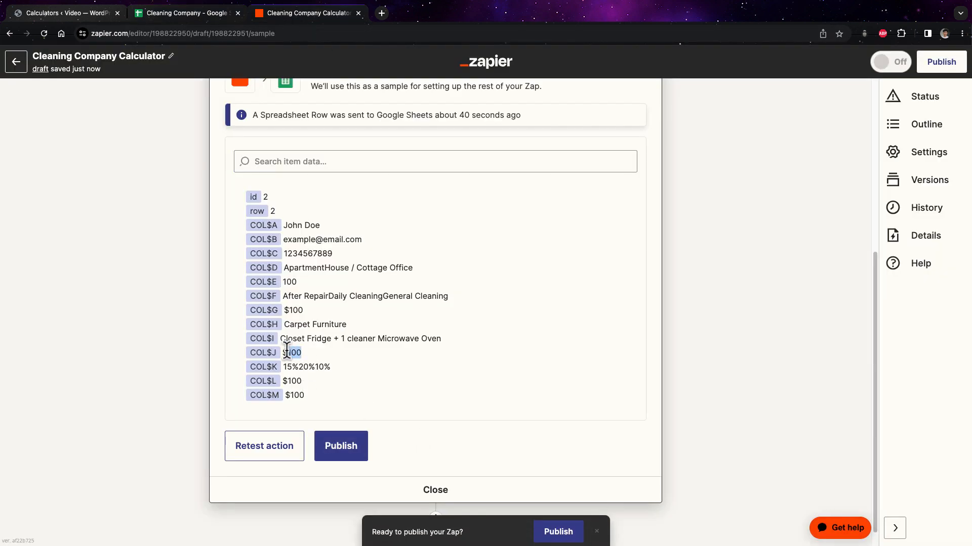
{"action": "scroll", "coordinate": [506, 396], "scroll_direction": "up", "scroll_amount": 5}
{"action": "left_click", "coordinate": [505, 127]}
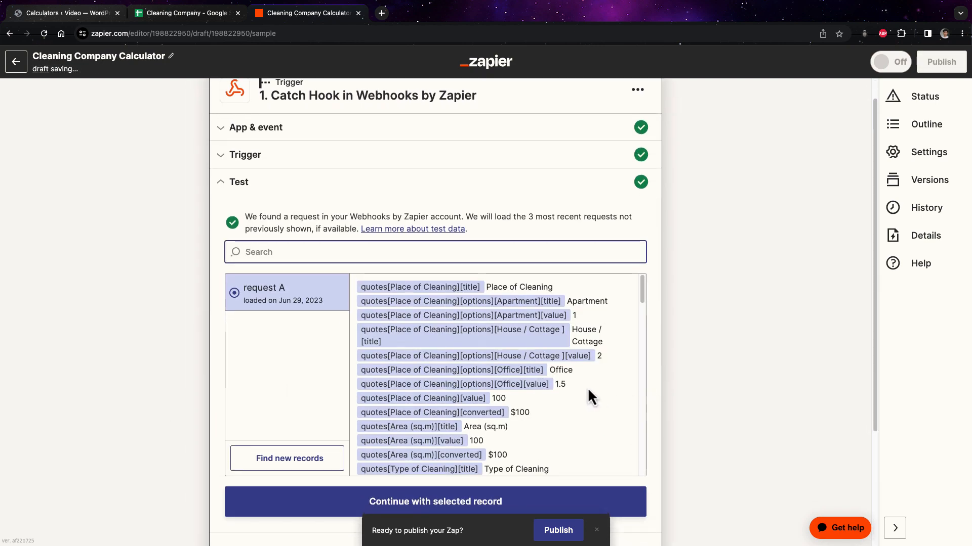
{"action": "scroll", "coordinate": [557, 385], "scroll_direction": "down", "scroll_amount": 10}
{"action": "scroll", "coordinate": [726, 397], "scroll_direction": "down", "scroll_amount": 5}
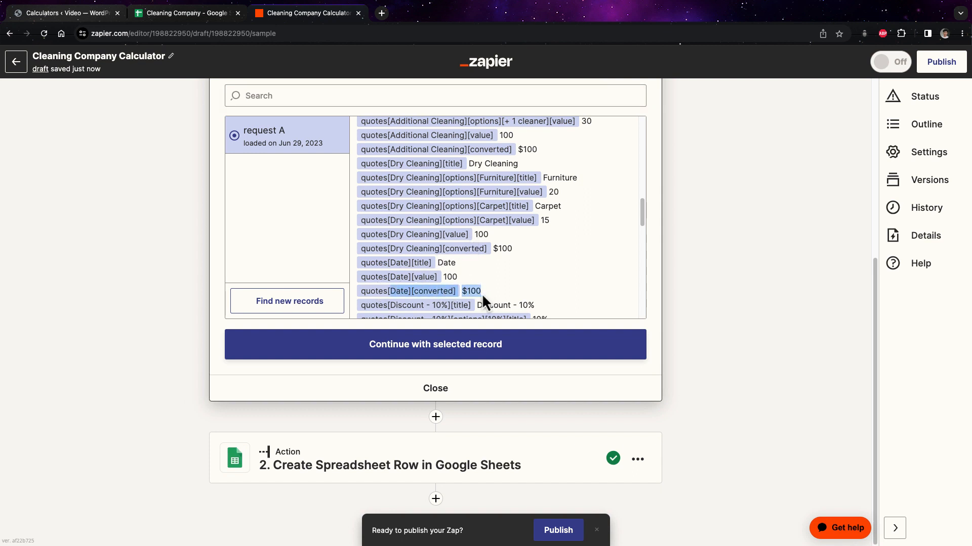
{"action": "left_click", "coordinate": [212, 15]}
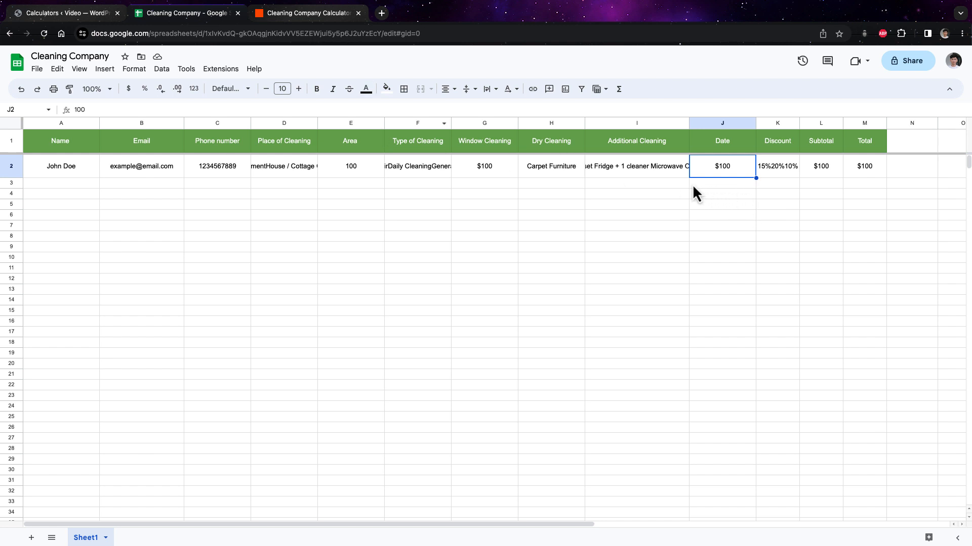
{"action": "left_click", "coordinate": [306, 15]}
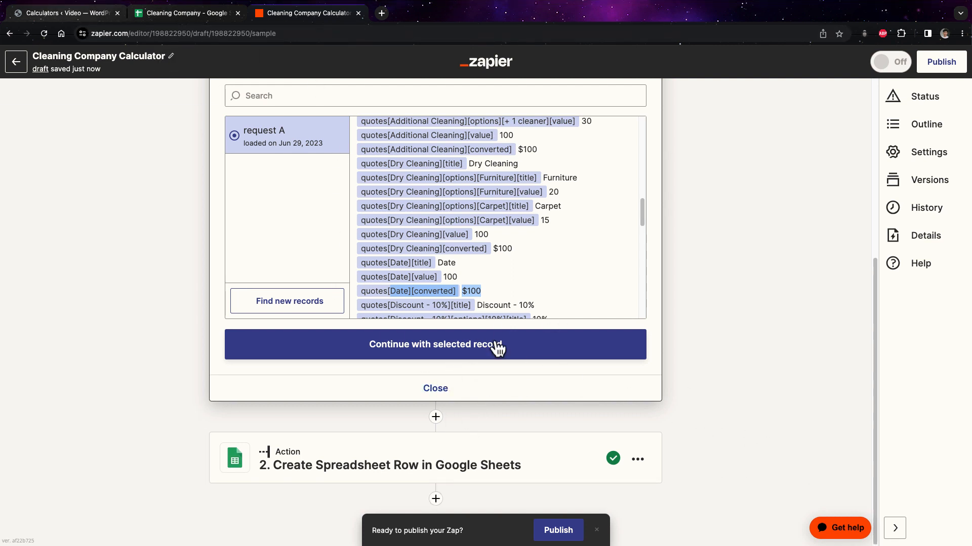
{"action": "left_click", "coordinate": [563, 536]}
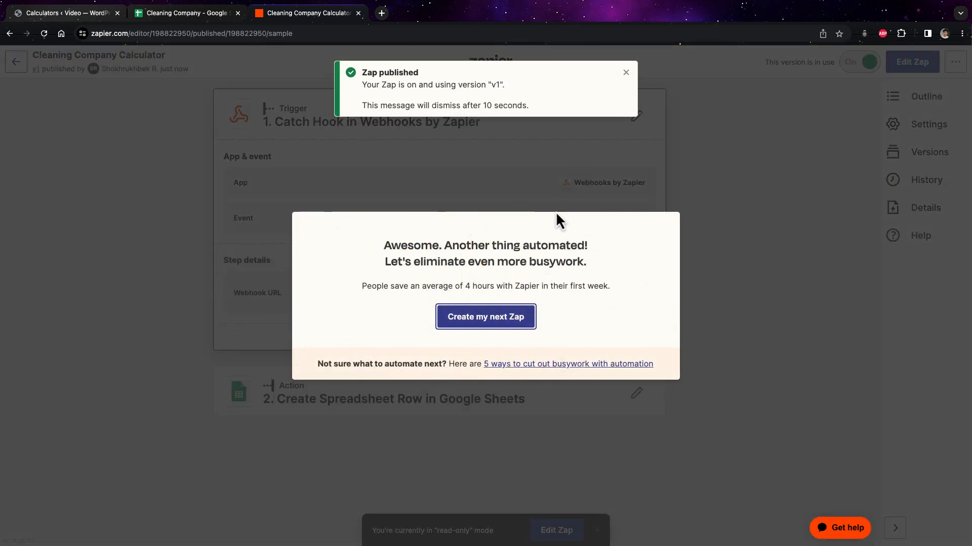
Dismiss the Zap published notices, recheck the Cleaning Company sheet, and return to the calculator builder.
{"action": "left_click", "coordinate": [628, 75]}
{"action": "left_click", "coordinate": [552, 90]}
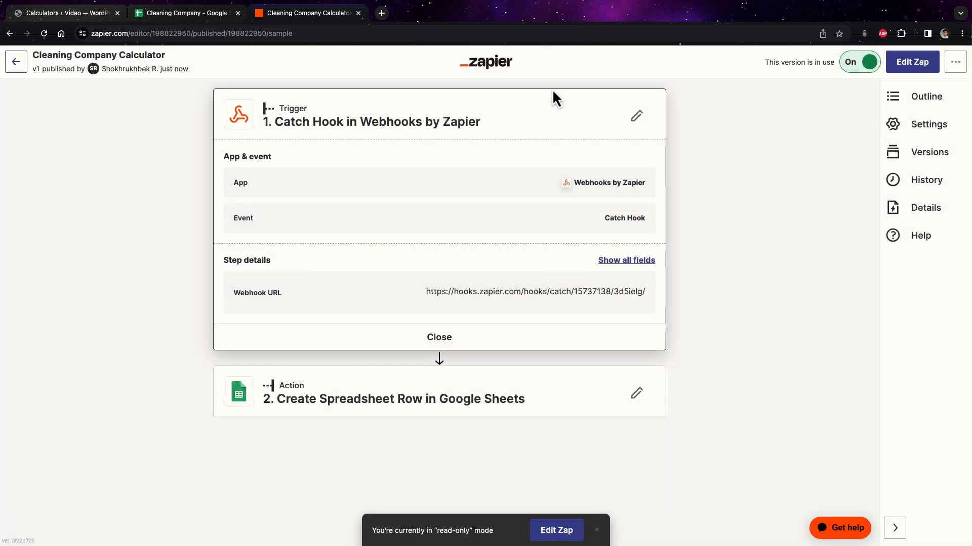
{"action": "left_click", "coordinate": [172, 15]}
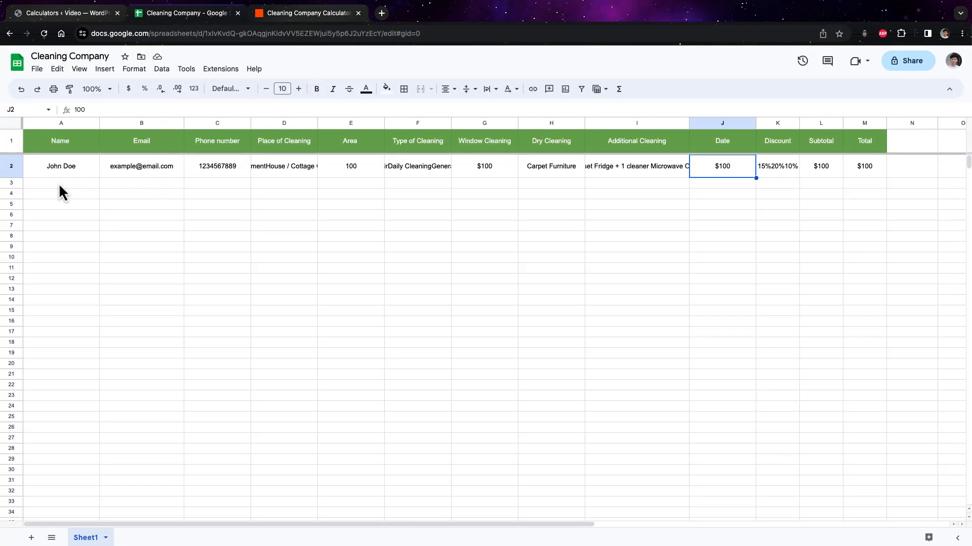
{"action": "mouse_move", "coordinate": [59, 183]}
{"action": "left_mouse_down"}
{"action": "mouse_move", "coordinate": [59, 280]}
{"action": "mouse_move", "coordinate": [78, 184]}
{"action": "left_mouse_up"}
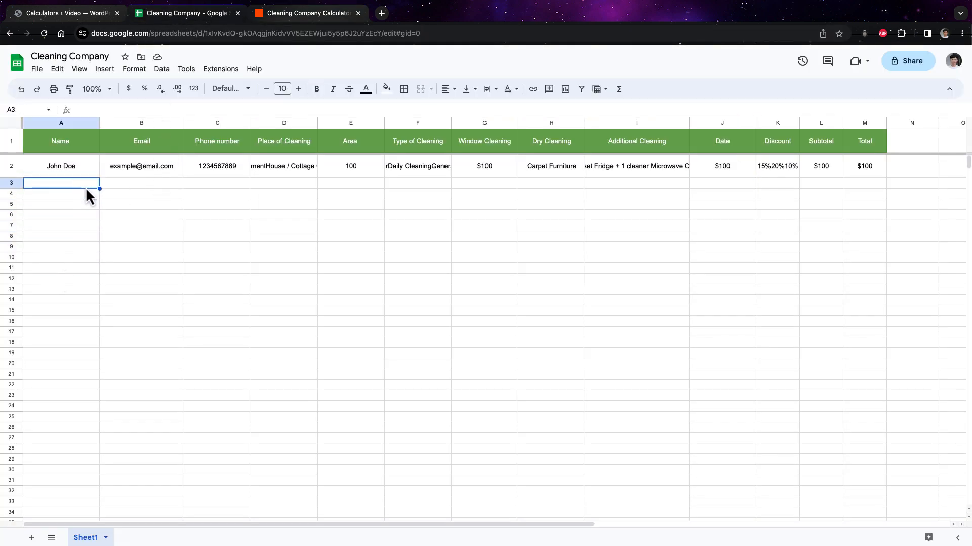
{"action": "left_click", "coordinate": [104, 16]}
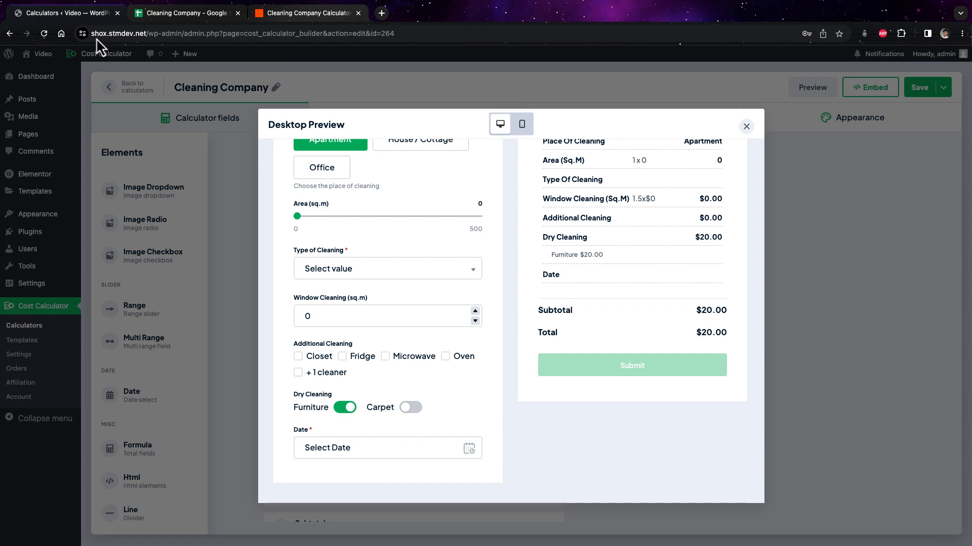
Save the calculator and start embedding it on a new page named 'Cleaning Company CW'.
{"action": "left_click", "coordinate": [749, 128]}
{"action": "left_click", "coordinate": [918, 92]}
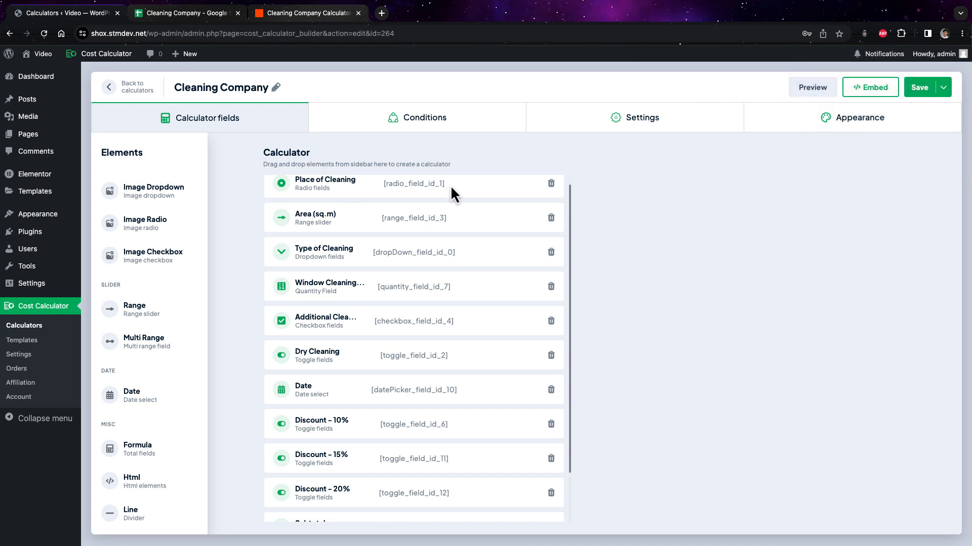
{"action": "left_click", "coordinate": [879, 96]}
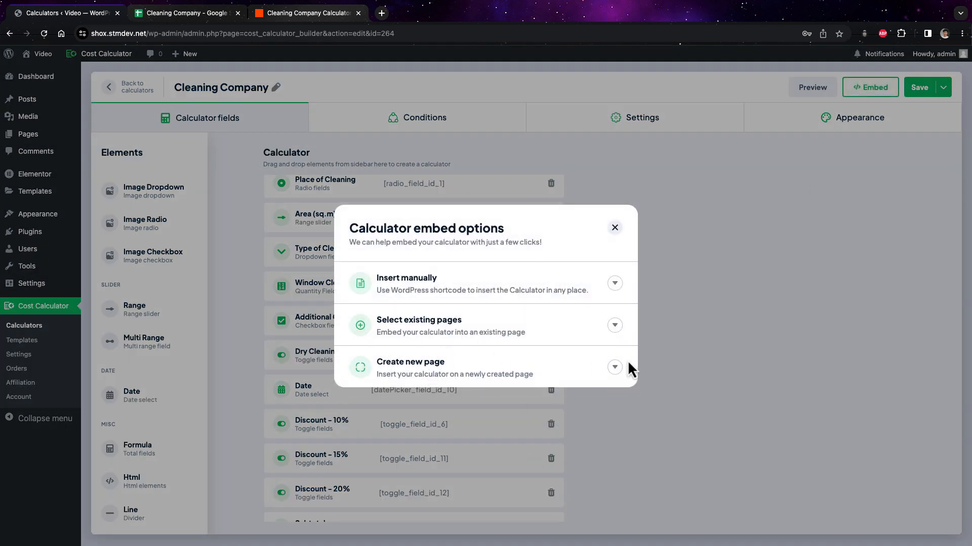
{"action": "left_click", "coordinate": [615, 368]}
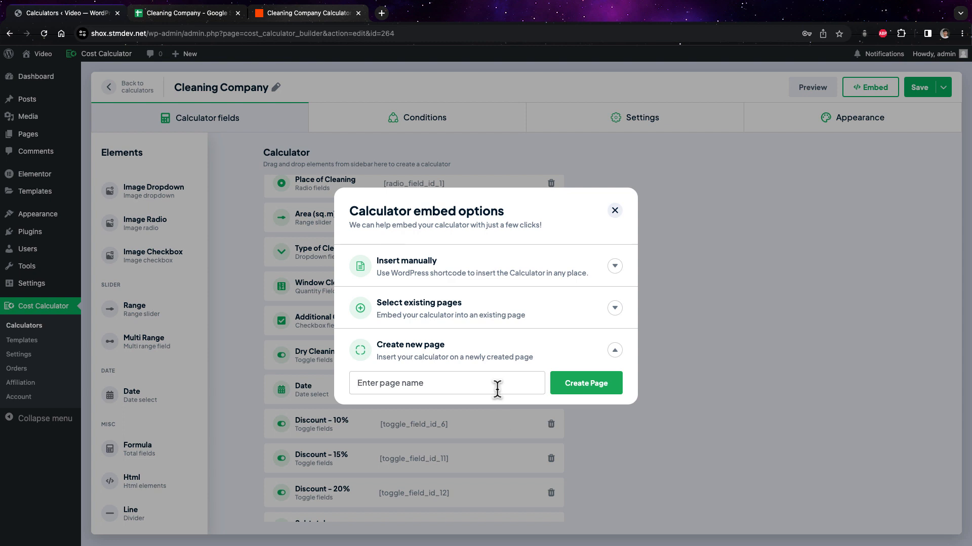
{"action": "left_click", "coordinate": [497, 389]}
{"action": "type", "text": "Cleaning Company CW"}
Create the Cleaning Company CW page, then choose House / Cottage, 65 sq.m and General Cleaning.
{"action": "left_click", "coordinate": [598, 393]}
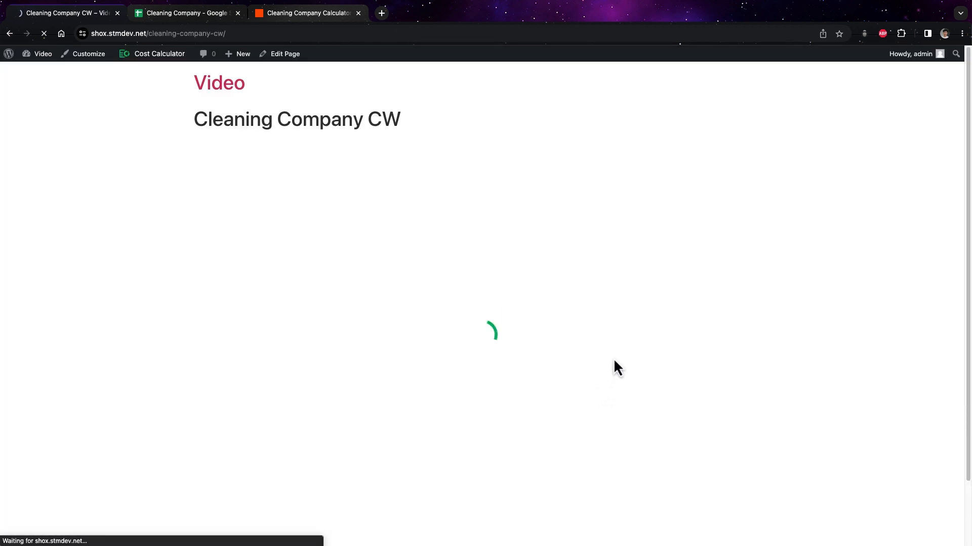
{"action": "scroll", "coordinate": [504, 268], "scroll_direction": "down", "scroll_amount": 3}
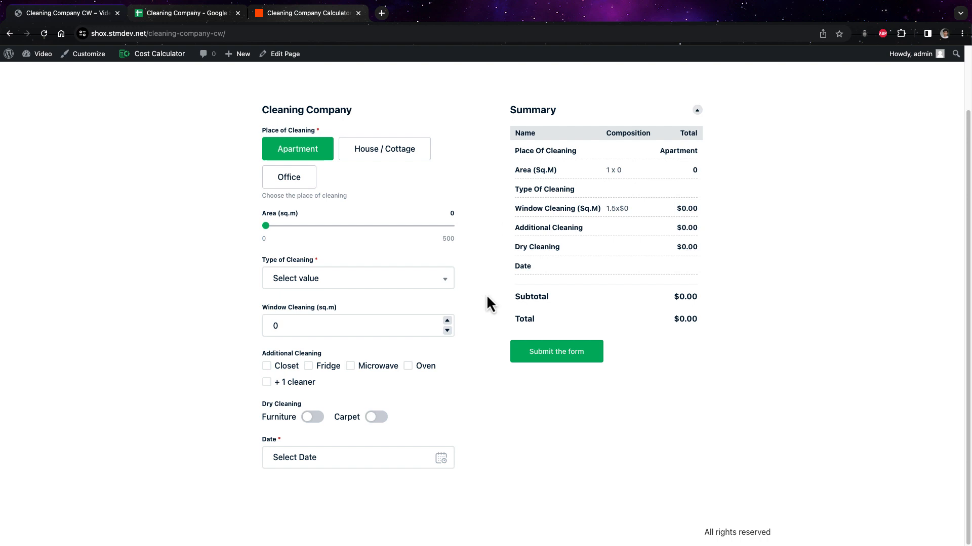
{"action": "left_click", "coordinate": [374, 152]}
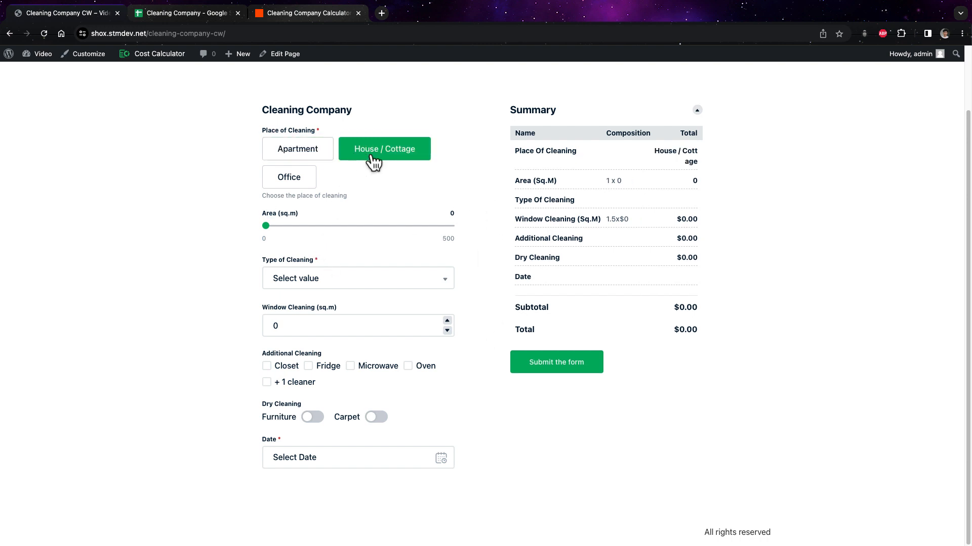
{"action": "left_click_drag", "start_coordinate": [266, 225], "coordinate": [292, 231]}
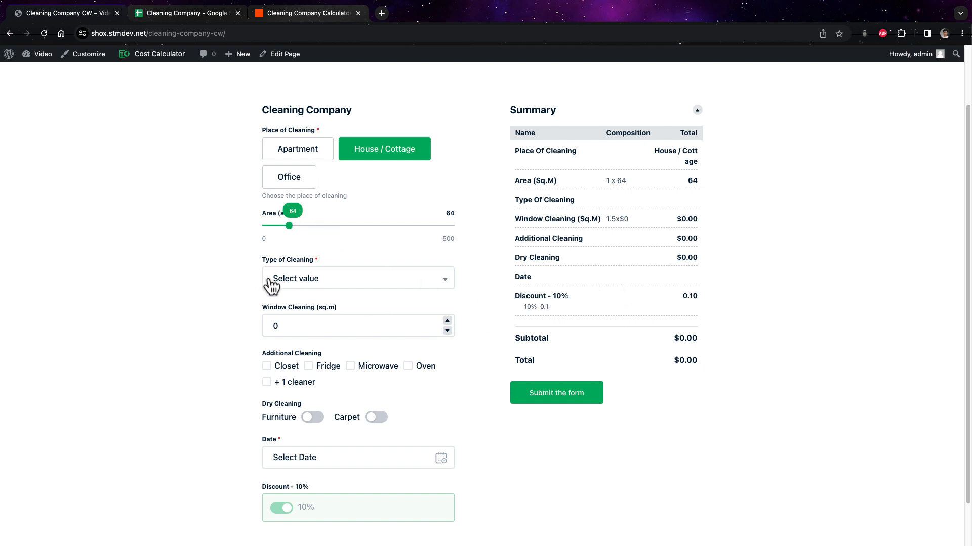
{"action": "scroll", "coordinate": [295, 238], "scroll_direction": "down", "scroll_amount": 1}
{"action": "left_click", "coordinate": [303, 261]}
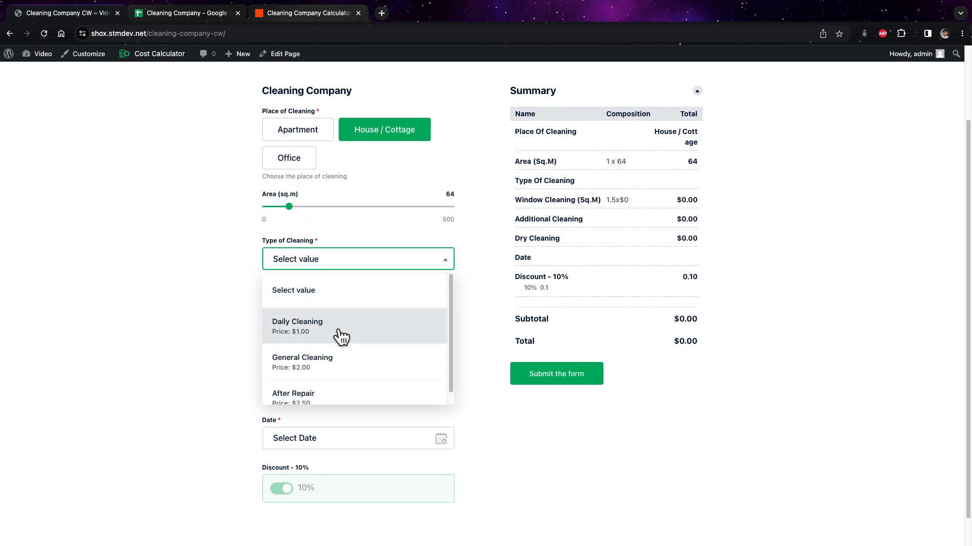
{"action": "left_click", "coordinate": [340, 369]}
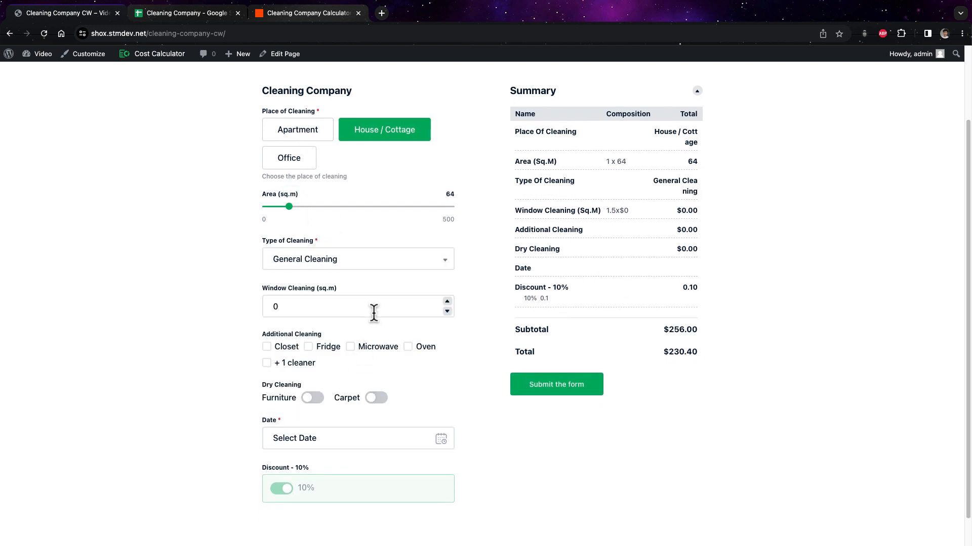
Add 5 sq.m window cleaning, Closet, Oven, furniture dry cleaning and July 14, 2023, then submit.
{"action": "left_click", "coordinate": [446, 301]}
{"action": "left_click", "coordinate": [446, 302]}
{"action": "left_click", "coordinate": [447, 302]}
{"action": "left_click", "coordinate": [447, 302]}
{"action": "left_click", "coordinate": [447, 302]}
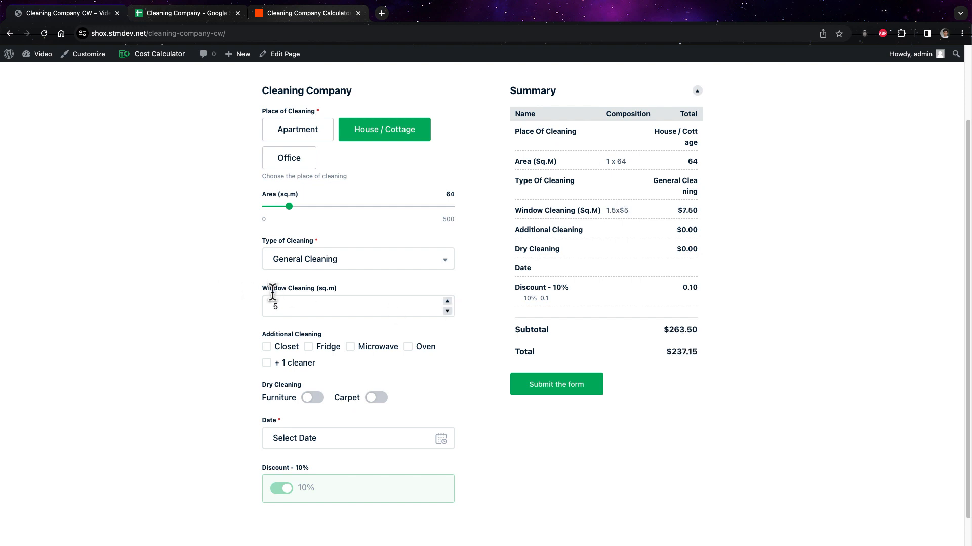
{"action": "scroll", "coordinate": [397, 306], "scroll_direction": "down", "scroll_amount": 1}
{"action": "left_click", "coordinate": [289, 316]}
{"action": "left_click", "coordinate": [408, 315]}
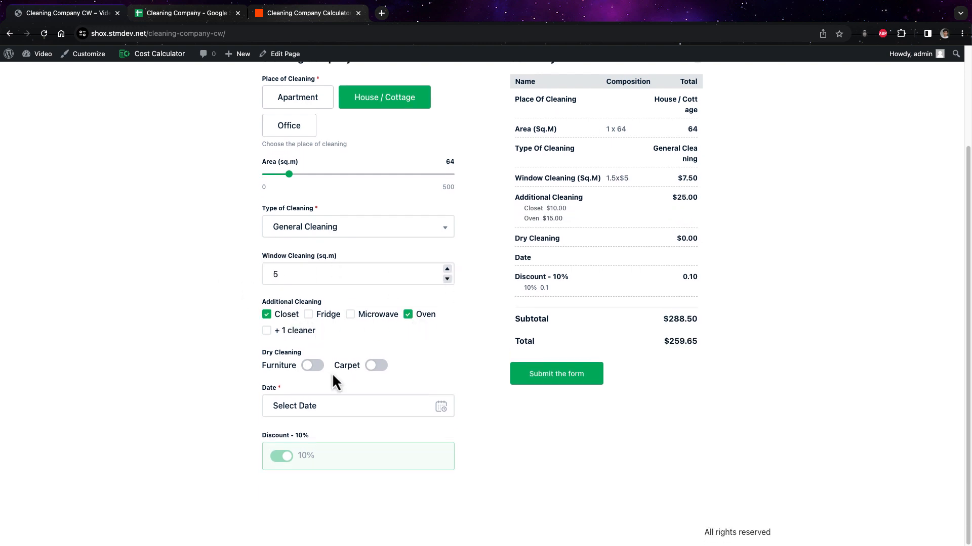
{"action": "left_click", "coordinate": [314, 366]}
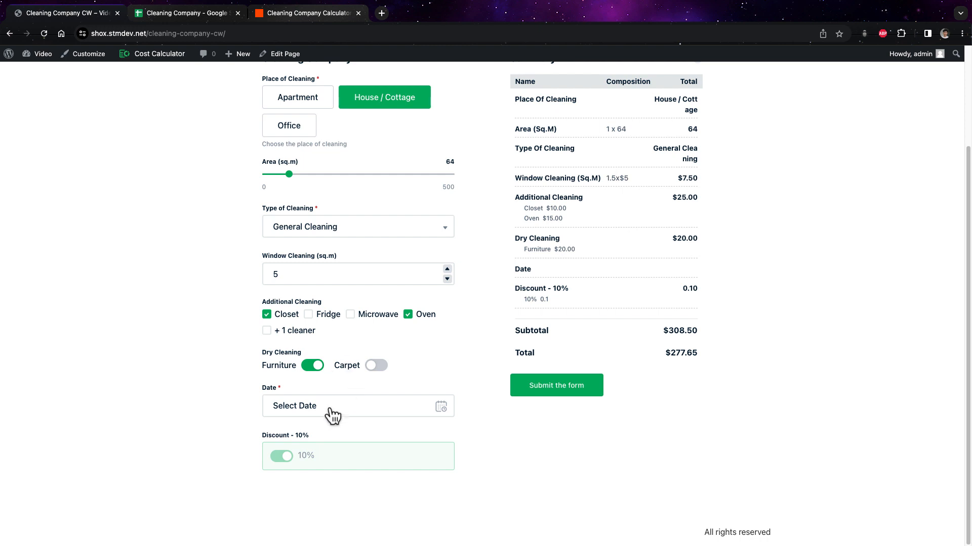
{"action": "left_click", "coordinate": [331, 413]}
{"action": "left_click", "coordinate": [441, 255]}
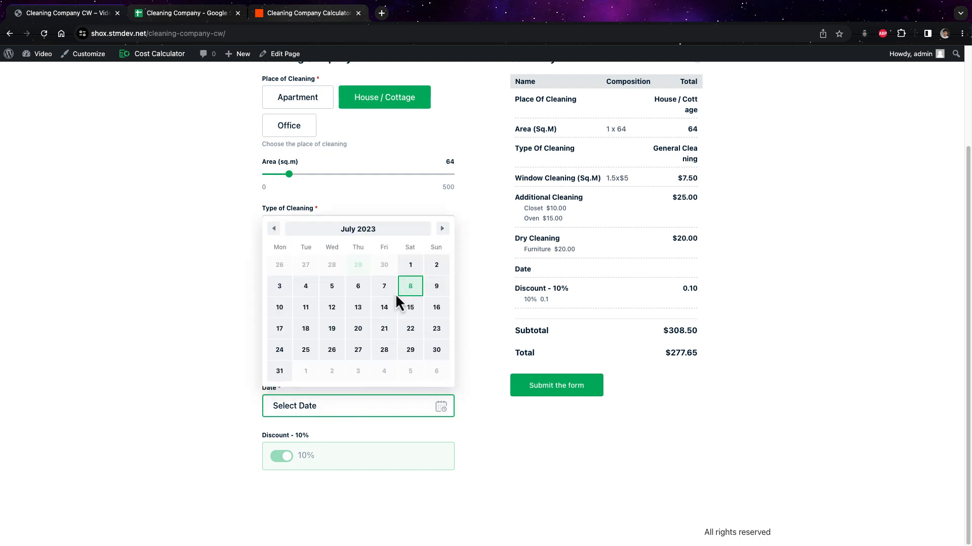
{"action": "left_click", "coordinate": [383, 310]}
{"action": "left_click", "coordinate": [84, 296]}
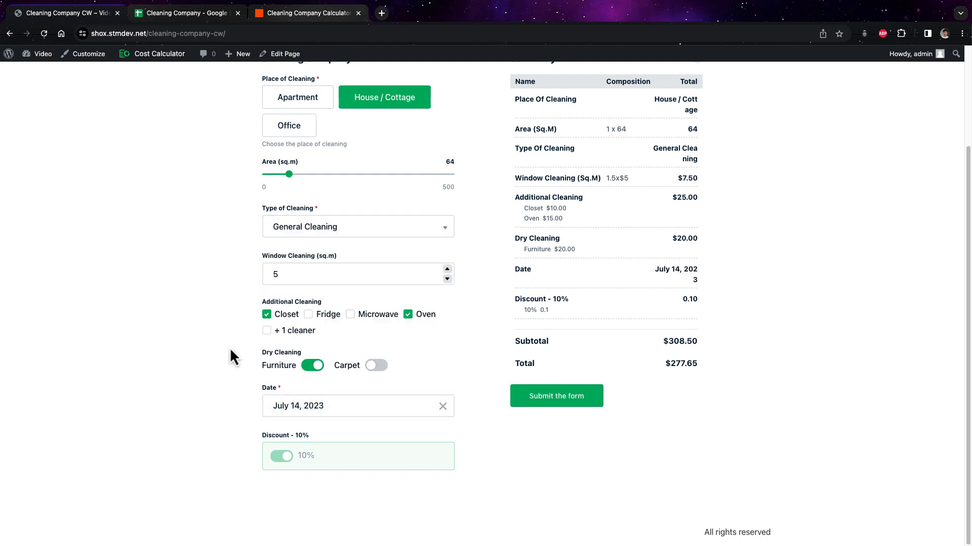
{"action": "left_click", "coordinate": [572, 396]}
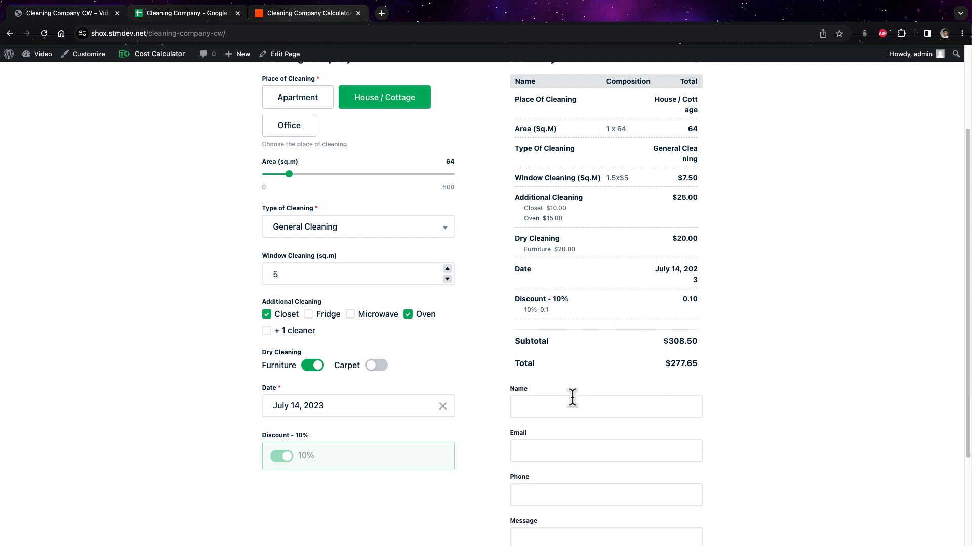
Fill in the customer's name, e-mail, phone number and a 'Lorem ipsum' message, then send the quote.
{"action": "scroll", "coordinate": [787, 400], "scroll_direction": "down", "scroll_amount": 3}
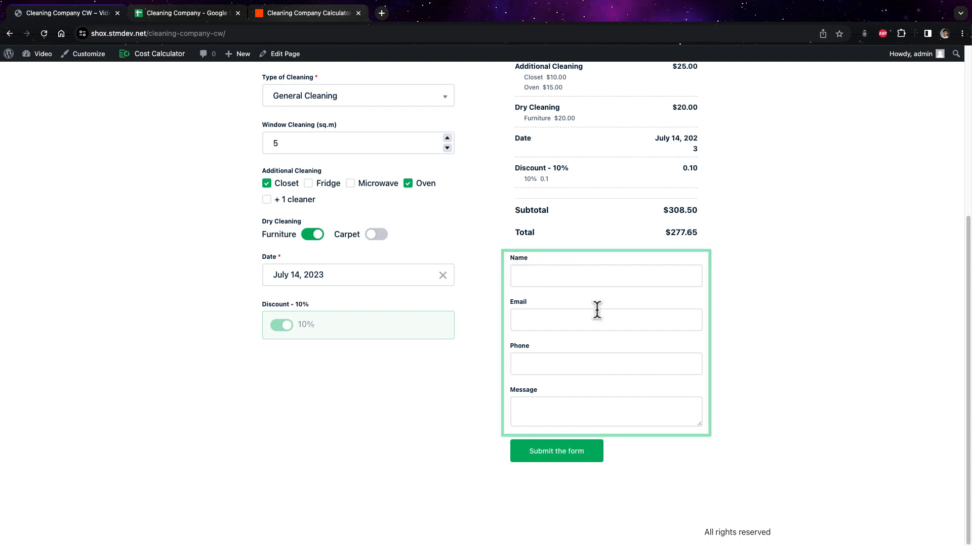
{"action": "left_click", "coordinate": [576, 283]}
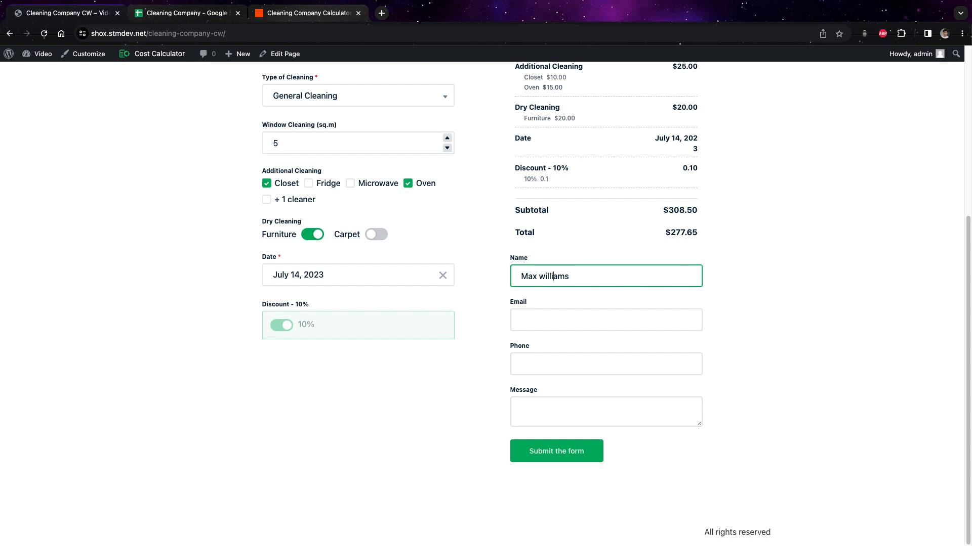
{"action": "type", "text": "W"}
{"action": "left_click", "coordinate": [563, 318]}
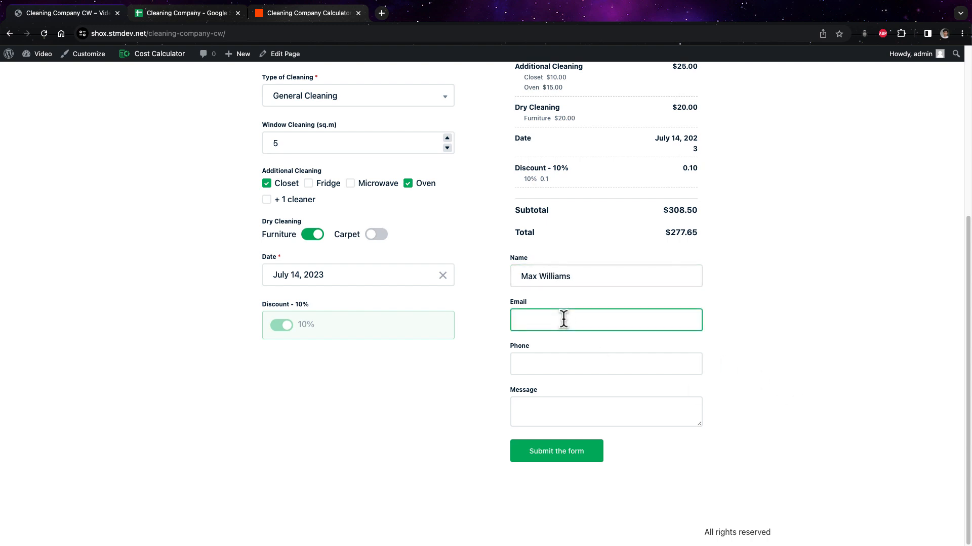
{"action": "left_click", "coordinate": [629, 363]}
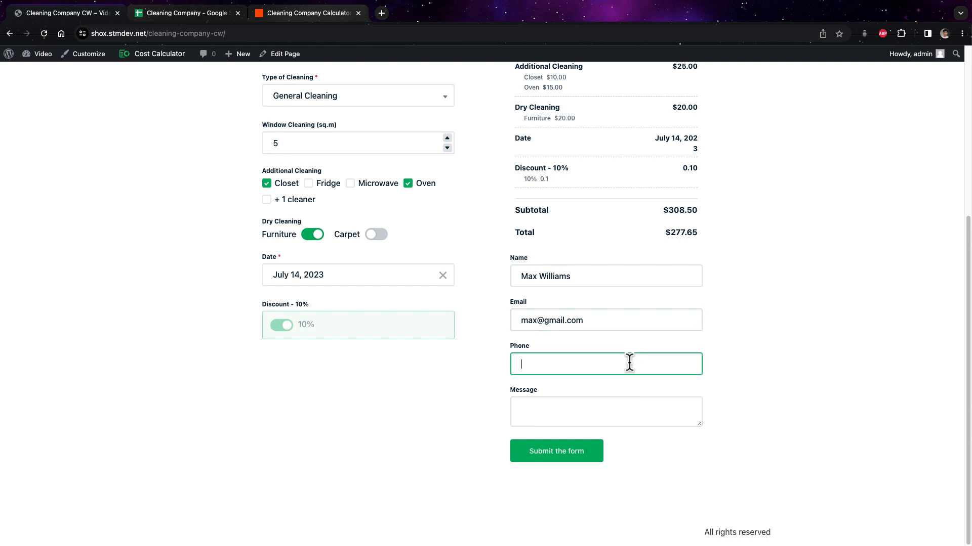
{"action": "type", "text": "34567876543"}
{"action": "left_click", "coordinate": [571, 421]}
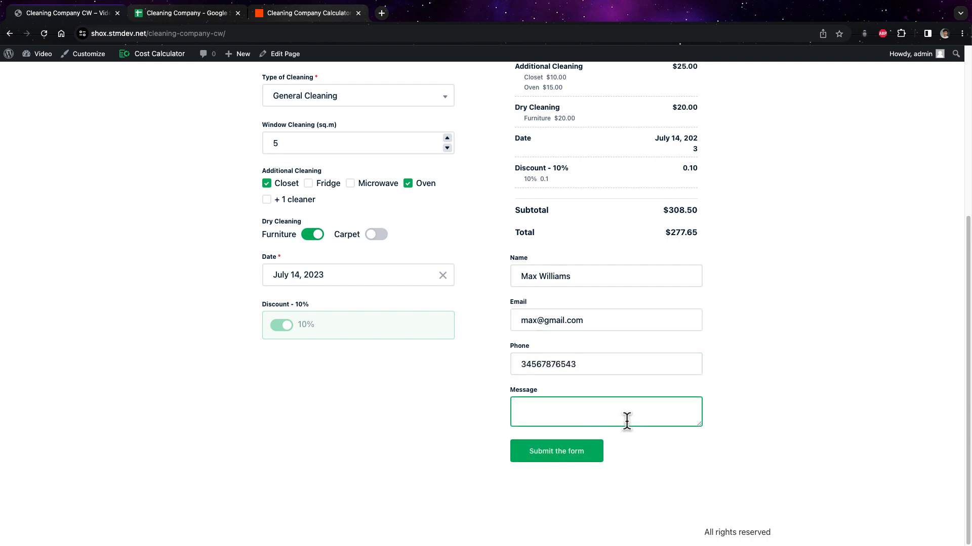
{"action": "type", "text": "Lorem ipsum"}
{"action": "left_click", "coordinate": [587, 456]}
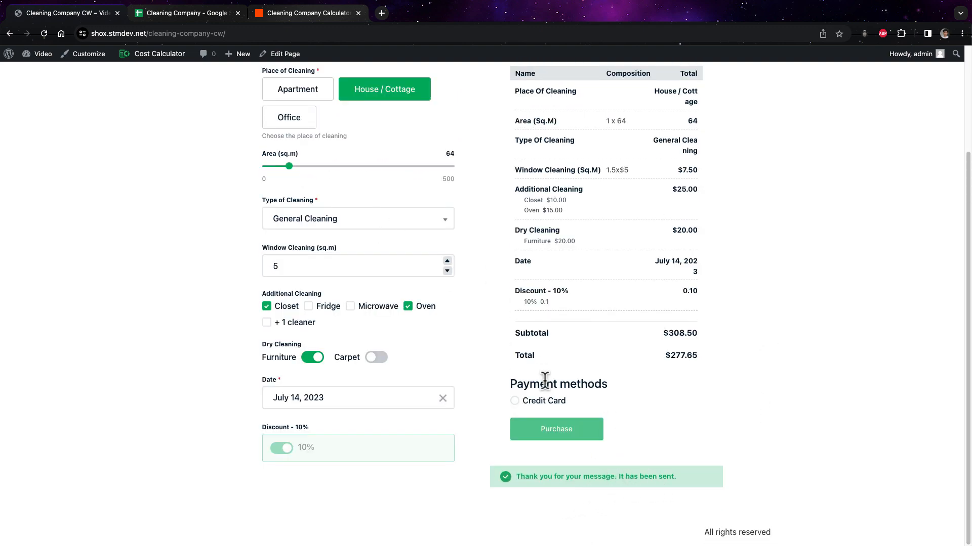
Check row 3's name, e-mail, phone and place of cleaning in the Cleaning Company sheet.
{"action": "left_click", "coordinate": [183, 15]}
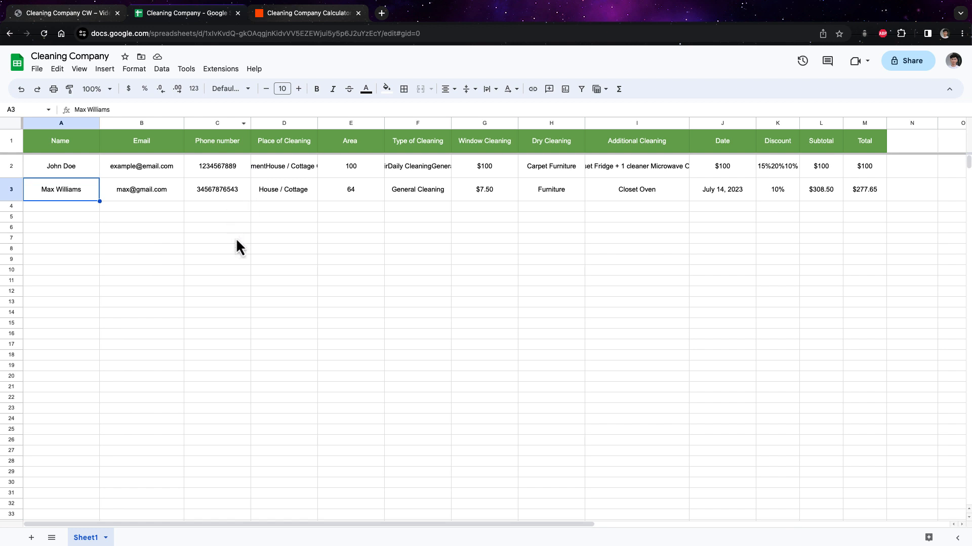
{"action": "left_click_drag", "start_coordinate": [59, 191], "coordinate": [777, 192]}
{"action": "left_click", "coordinate": [429, 291]}
{"action": "left_click", "coordinate": [84, 195]}
{"action": "left_click", "coordinate": [129, 196]}
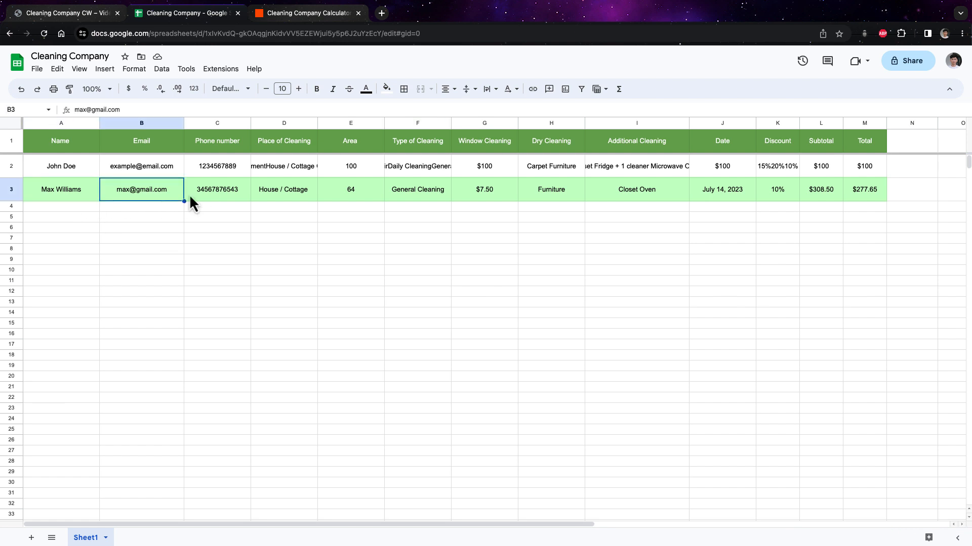
{"action": "left_click", "coordinate": [238, 193]}
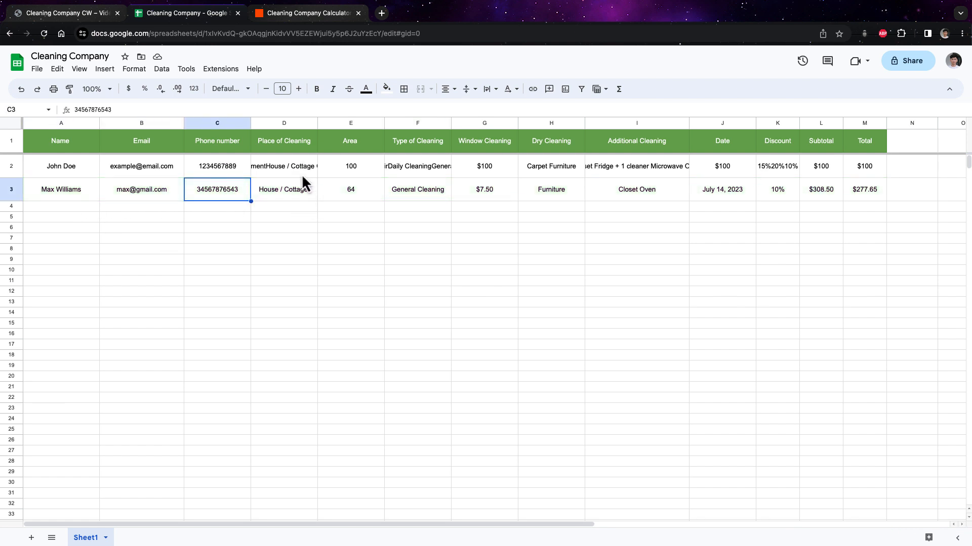
{"action": "left_click", "coordinate": [301, 194]}
Compare row 3's area, cleaning type, window cleaning and dry cleaning values with the calculator page.
{"action": "left_click", "coordinate": [80, 15]}
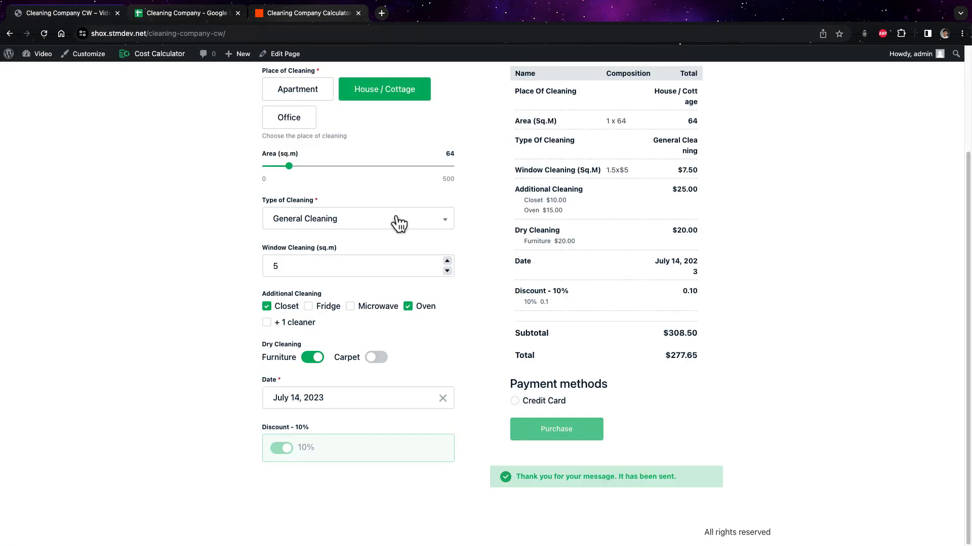
{"action": "scroll", "coordinate": [397, 219], "scroll_direction": "up", "scroll_amount": 2}
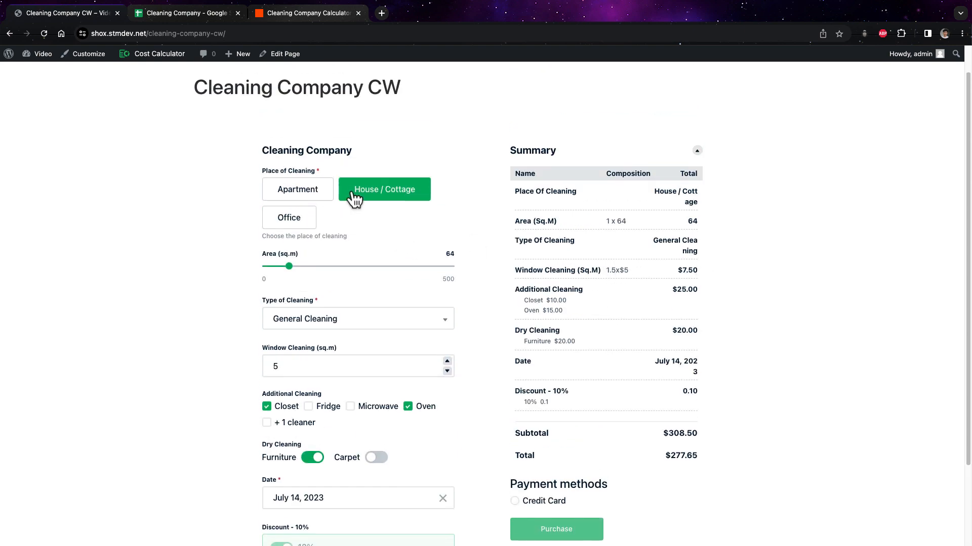
{"action": "left_click", "coordinate": [180, 13]}
{"action": "left_click", "coordinate": [353, 191]}
{"action": "left_click", "coordinate": [408, 197]}
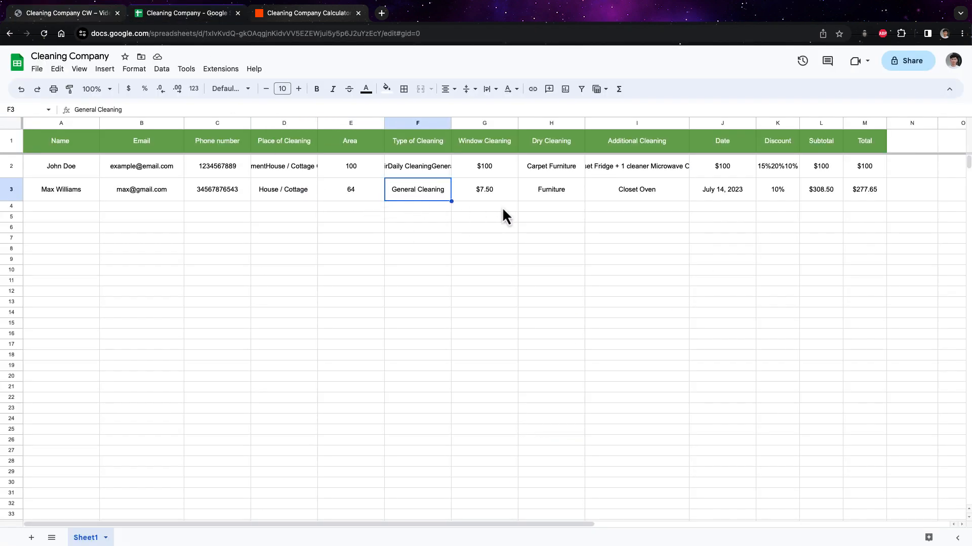
{"action": "left_click", "coordinate": [483, 193]}
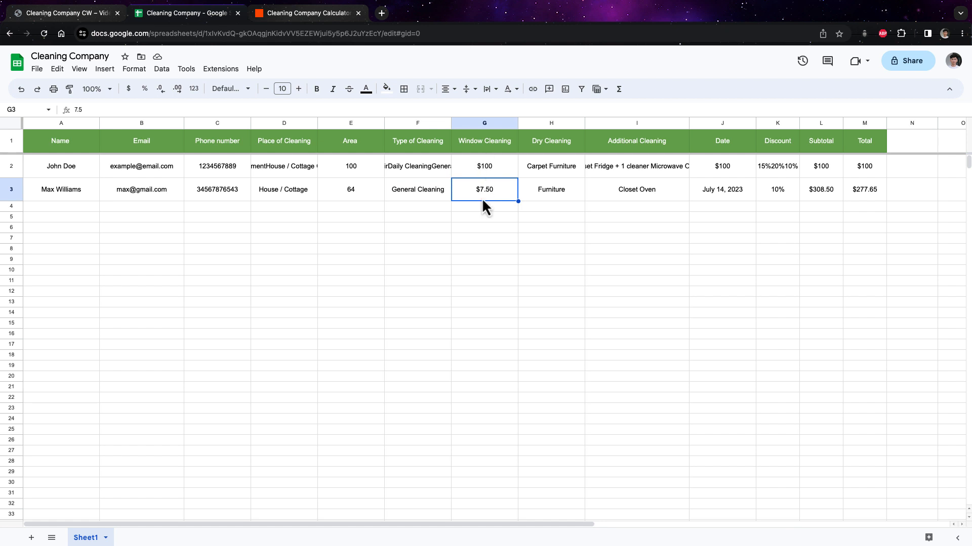
{"action": "left_click", "coordinate": [566, 195]}
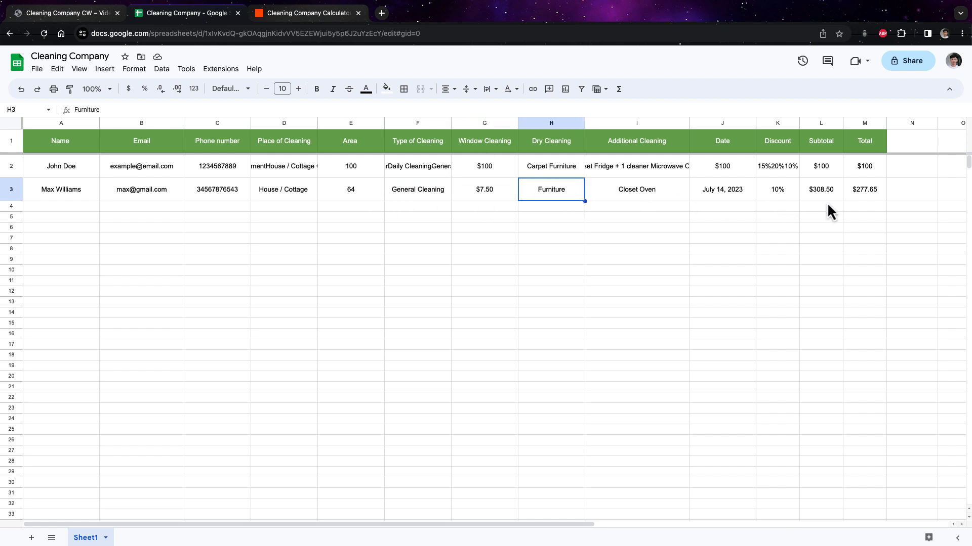
Verify row 3's $277.65 total, date, discount and additional items against the calculator page.
{"action": "left_click", "coordinate": [850, 200]}
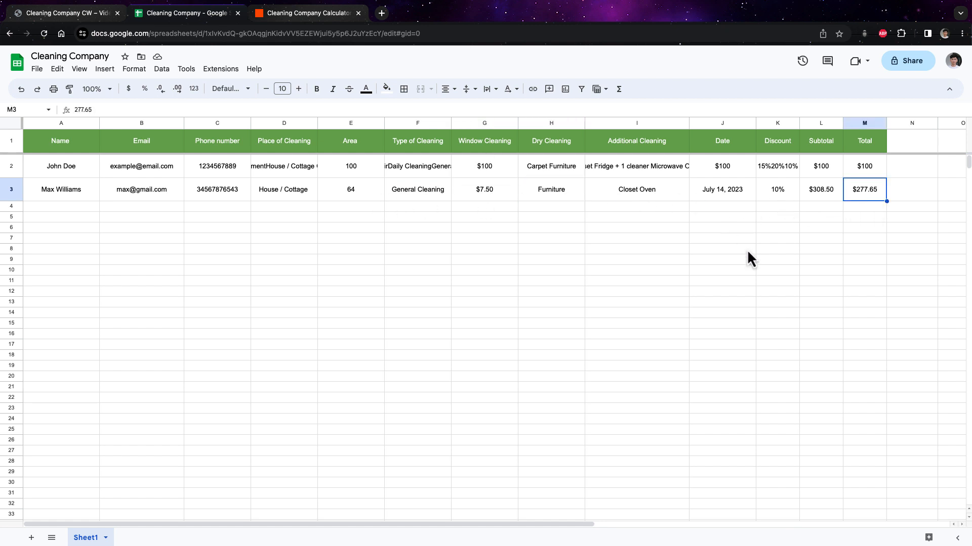
{"action": "left_click", "coordinate": [750, 195]}
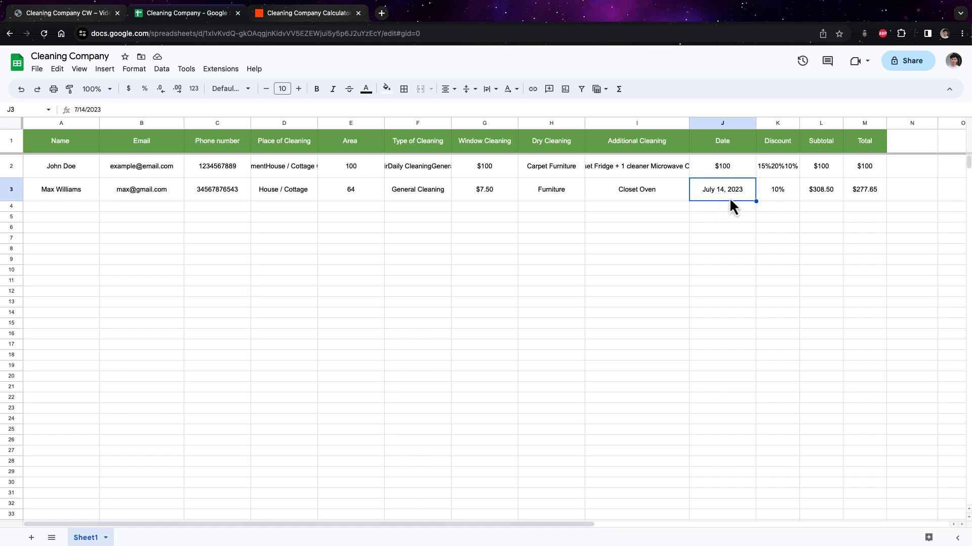
{"action": "left_click", "coordinate": [782, 194]}
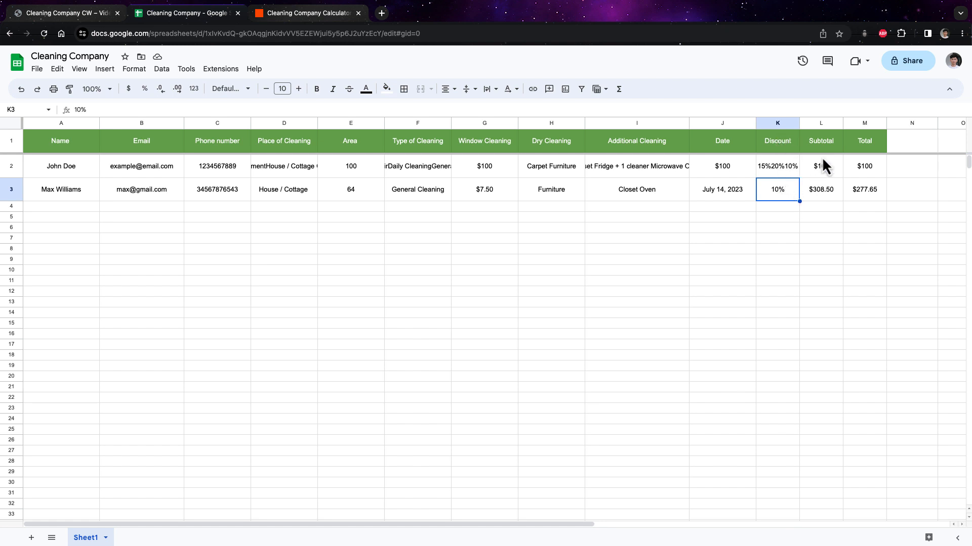
{"action": "left_click", "coordinate": [638, 196]}
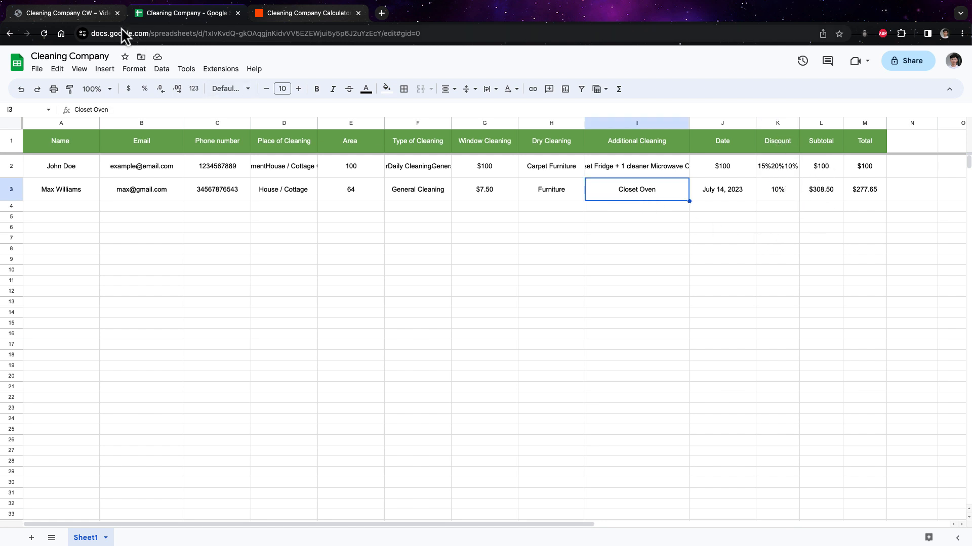
{"action": "left_click", "coordinate": [66, 13]}
{"action": "scroll", "coordinate": [299, 436], "scroll_direction": "down", "scroll_amount": 1}
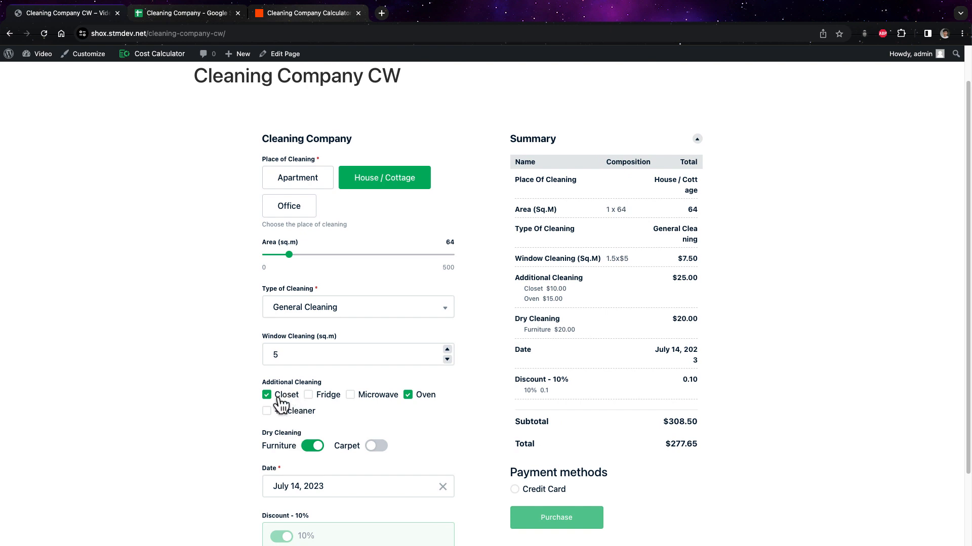
{"action": "mouse_move", "coordinate": [185, 24]}
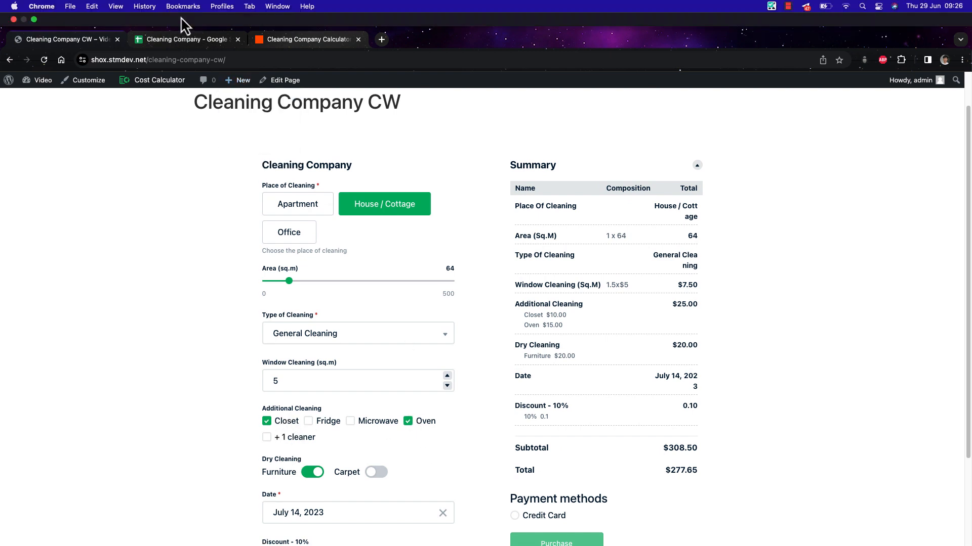
{"action": "left_click", "coordinate": [205, 41]}
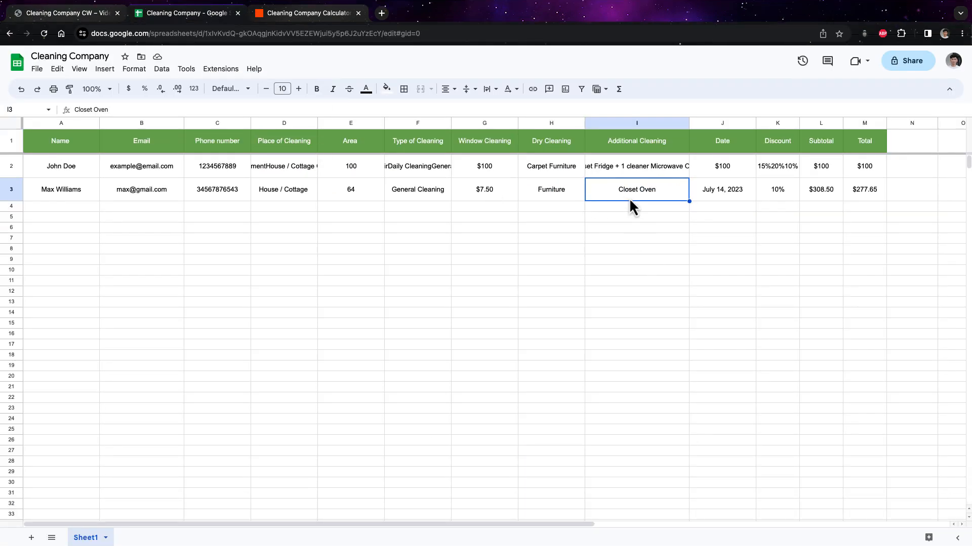
Check cell I3, then clear the sample entries from row 2.
{"action": "double_click", "coordinate": [639, 193]}
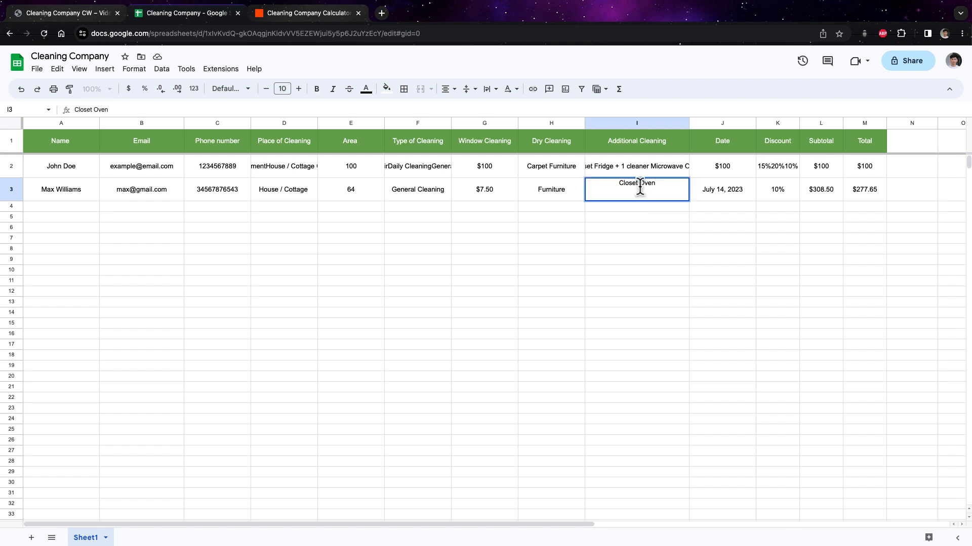
{"action": "double_click", "coordinate": [639, 186]}
{"action": "left_click", "coordinate": [643, 237]}
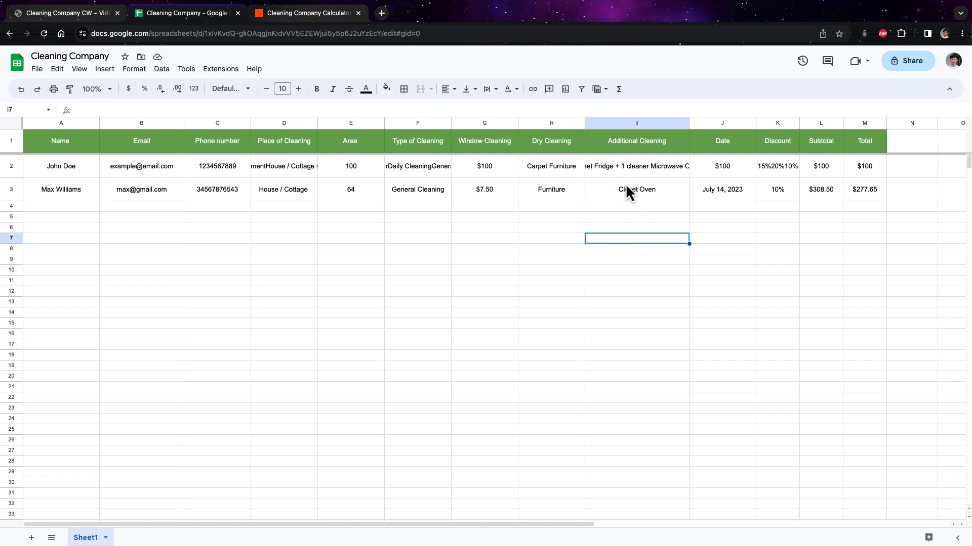
{"action": "left_click_drag", "start_coordinate": [25, 169], "coordinate": [855, 169]}
{"action": "key", "text": "Delete"}
{"action": "left_click", "coordinate": [865, 217]}
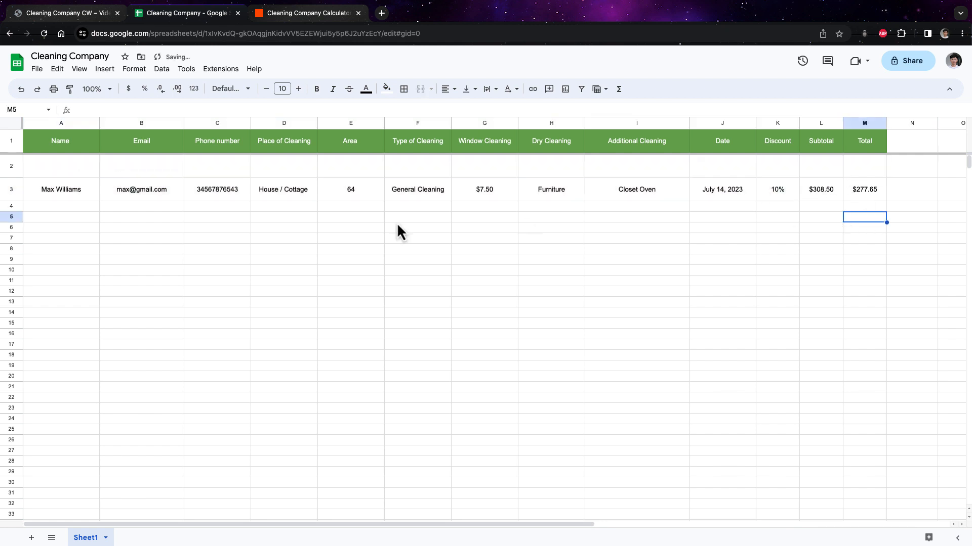
Move the submission data from row 3 up into row 2 starting at A2.
{"action": "left_click_drag", "start_coordinate": [60, 191], "coordinate": [849, 187]}
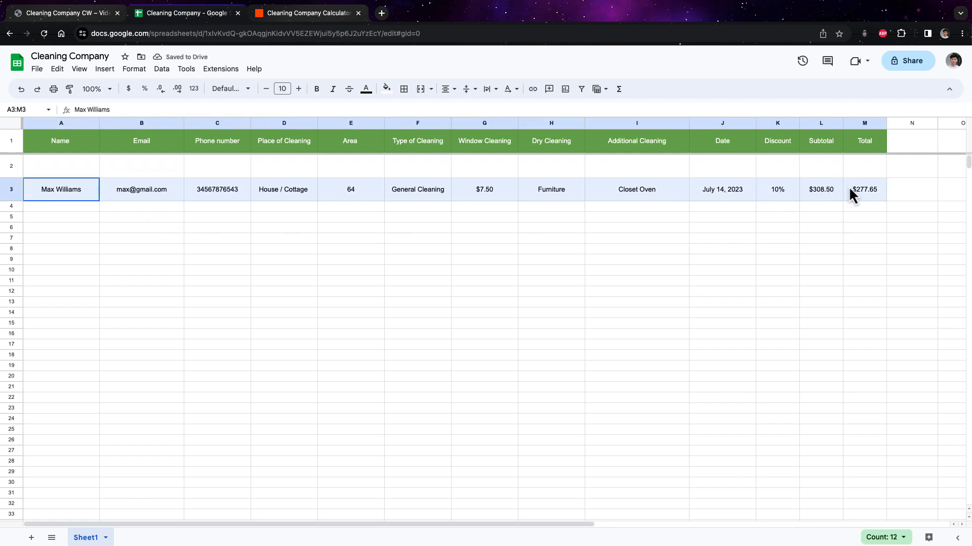
{"action": "key", "text": "ctrl+x"}
{"action": "left_click", "coordinate": [56, 169]}
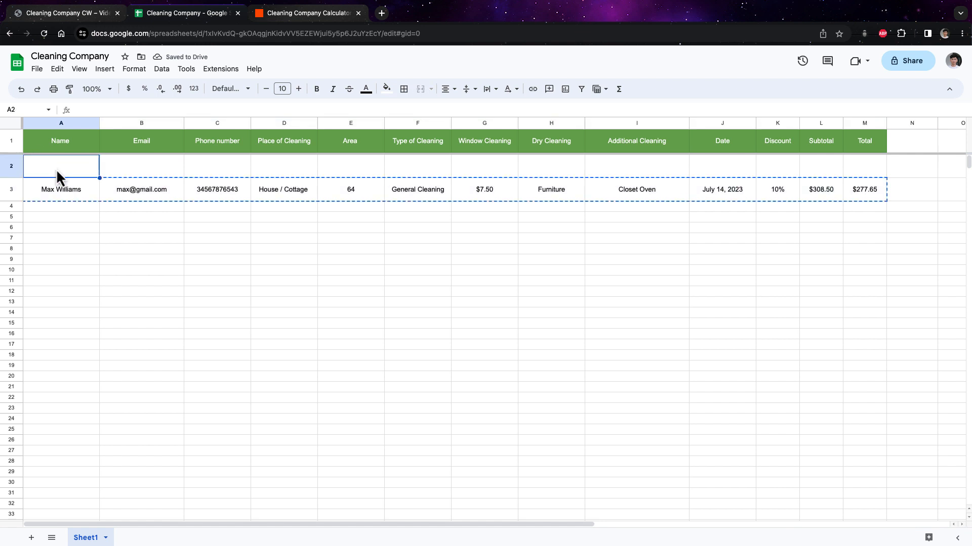
{"action": "key", "text": "ctrl+v"}
{"action": "left_click", "coordinate": [199, 251]}
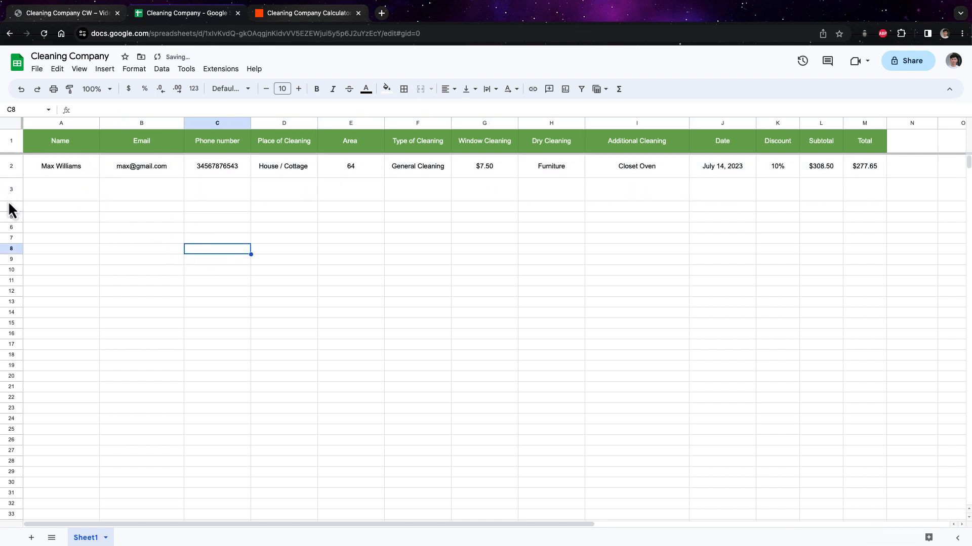
Shrink the now-empty row 3 back to default height.
{"action": "mouse_move", "coordinate": [11, 172]}
{"action": "left_mouse_down"}
{"action": "mouse_move", "coordinate": [11, 191]}
{"action": "mouse_move", "coordinate": [11, 175]}
{"action": "left_mouse_up"}
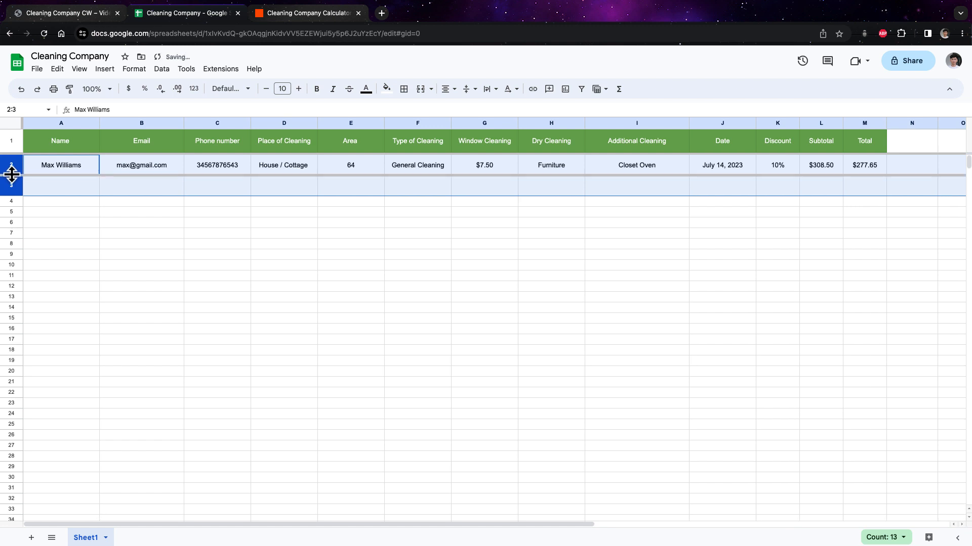
{"action": "left_click", "coordinate": [104, 221]}
{"action": "left_click", "coordinate": [11, 190]}
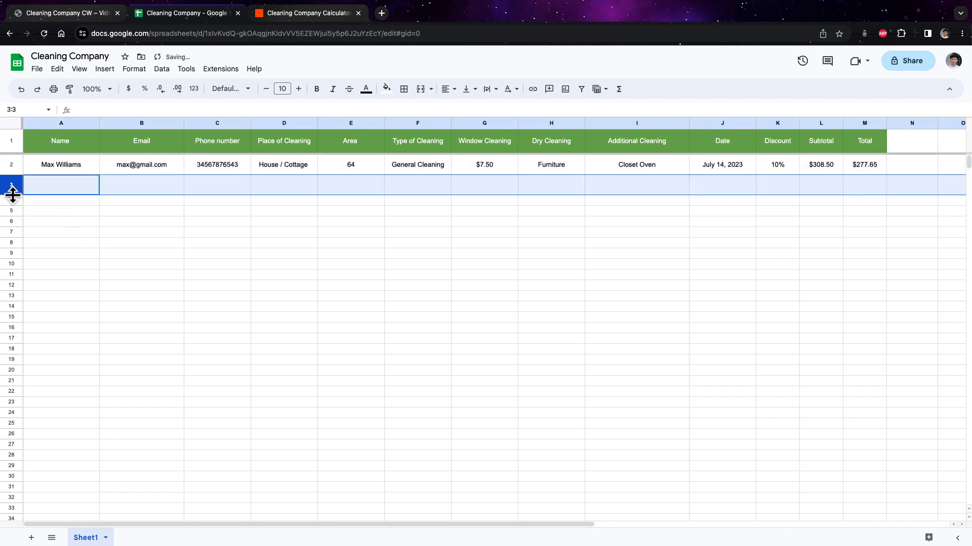
{"action": "left_click_drag", "start_coordinate": [11, 196], "coordinate": [867, 165]}
{"action": "left_click", "coordinate": [91, 226]}
{"action": "left_click", "coordinate": [716, 268]}
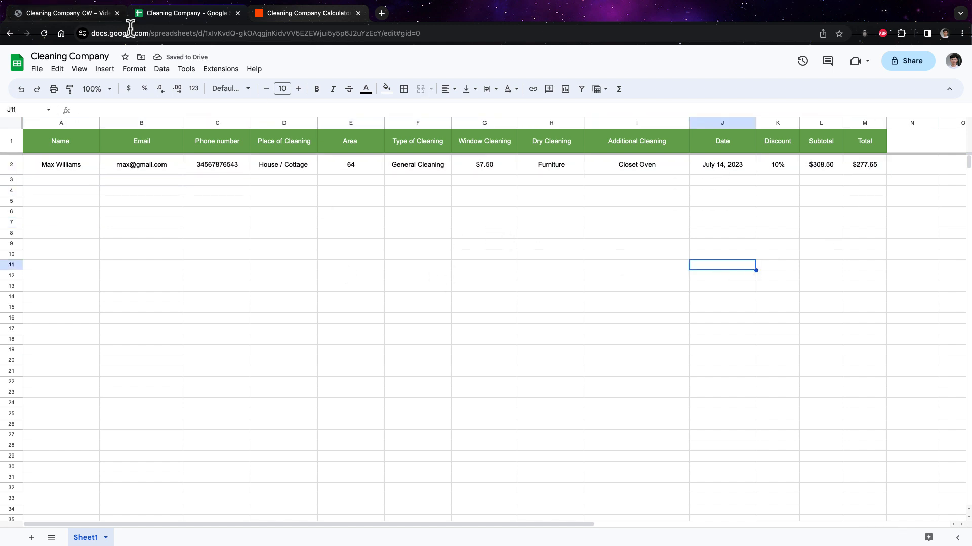
Reload the calculator and choose Office, 111 sq.m area and General Cleaning.
{"action": "left_click", "coordinate": [87, 20]}
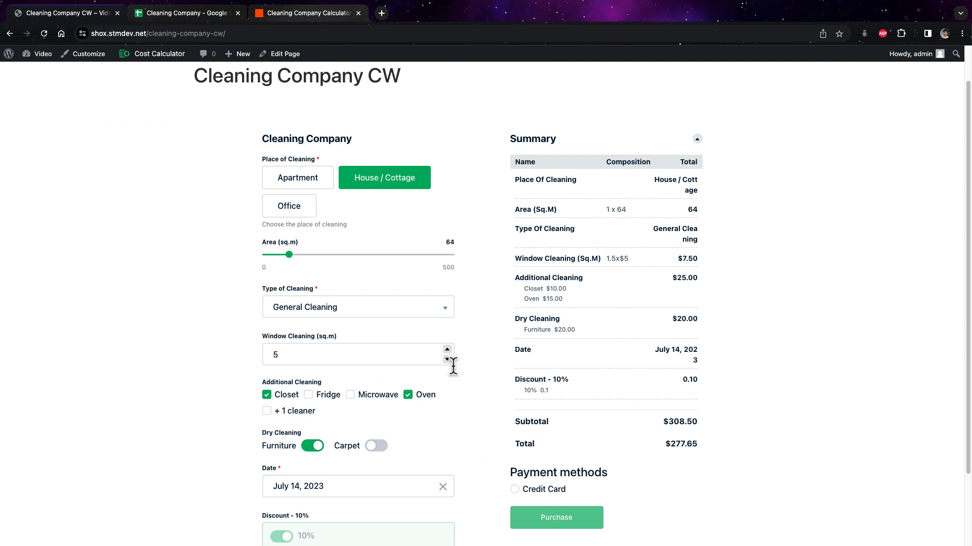
{"action": "left_click", "coordinate": [44, 33]}
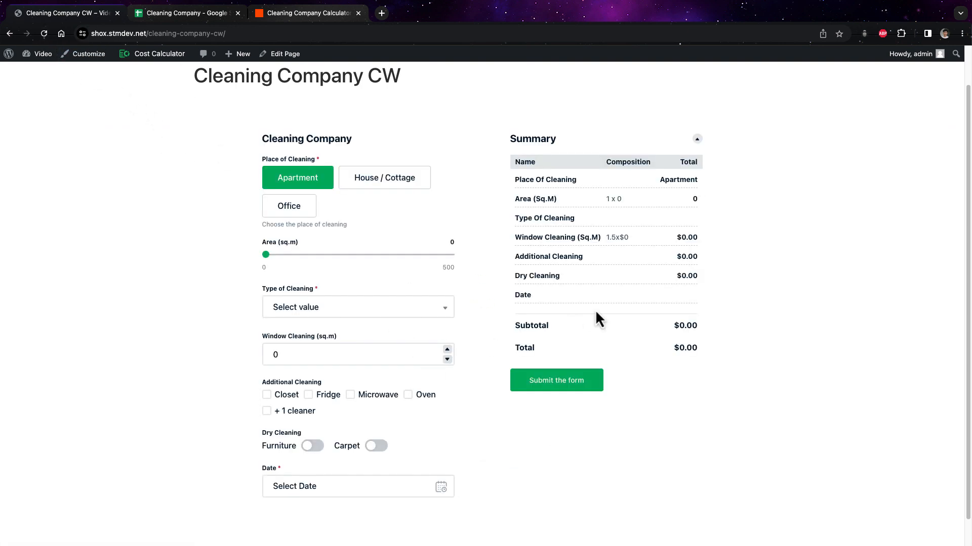
{"action": "scroll", "coordinate": [372, 261], "scroll_direction": "down", "scroll_amount": 1}
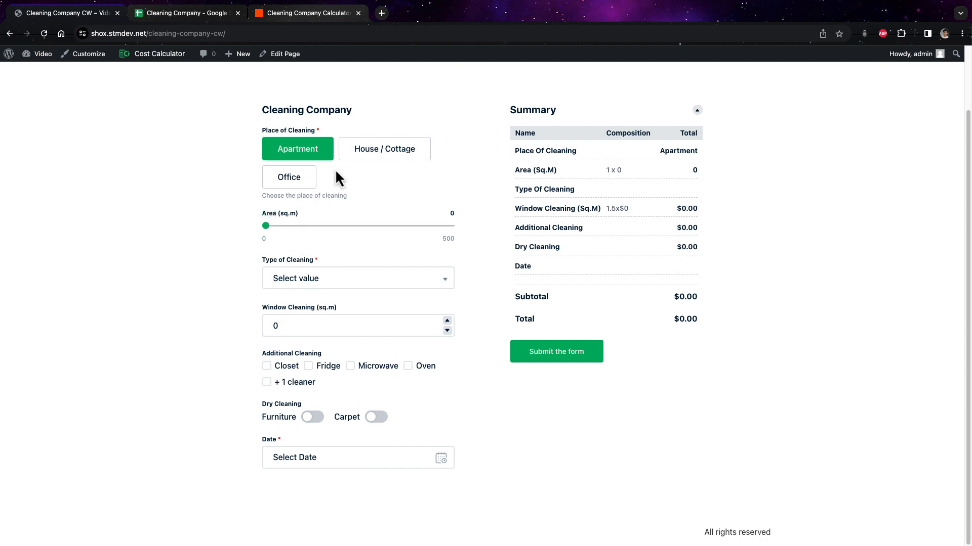
{"action": "left_click", "coordinate": [289, 180]}
{"action": "left_click_drag", "start_coordinate": [265, 226], "coordinate": [310, 233]}
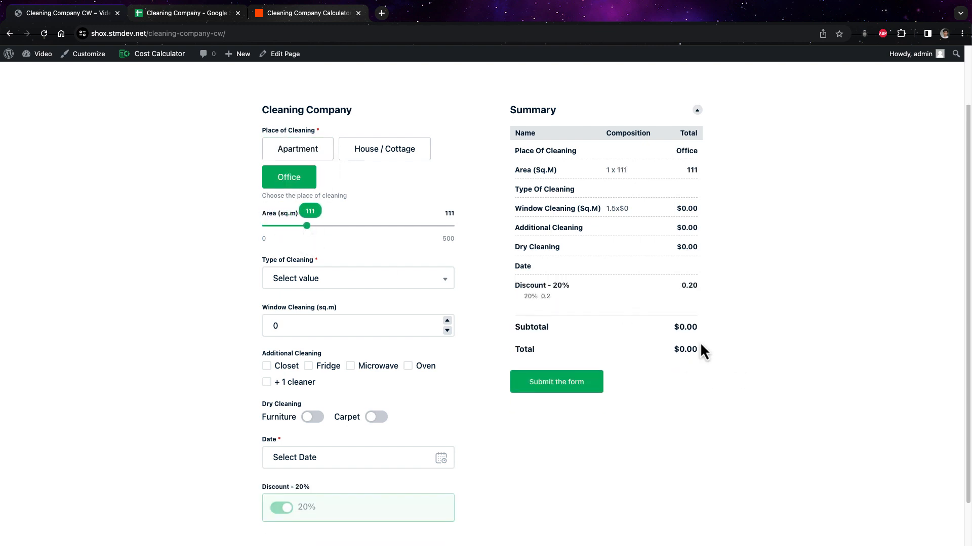
{"action": "left_click_drag", "start_coordinate": [679, 289], "coordinate": [700, 287]}
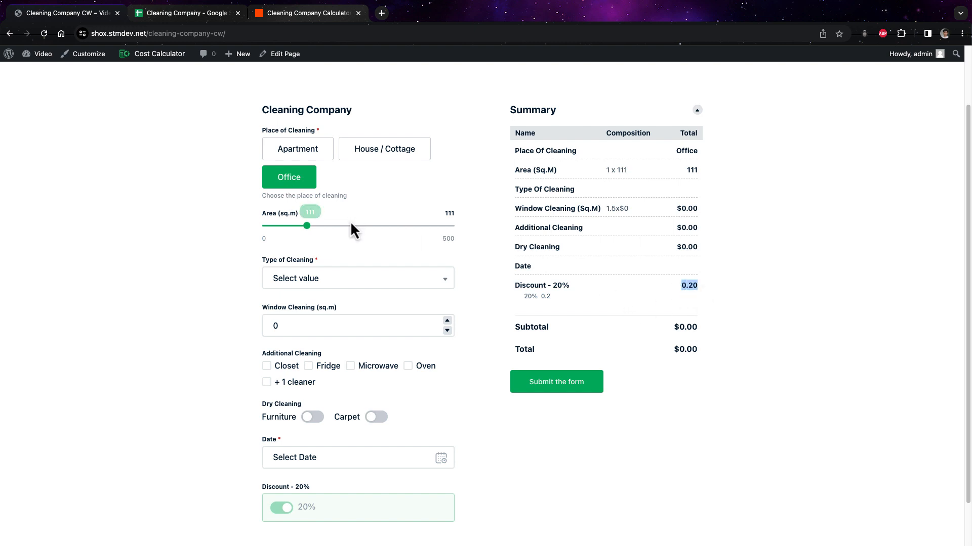
{"action": "left_click", "coordinate": [329, 285]}
{"action": "left_click", "coordinate": [327, 387]}
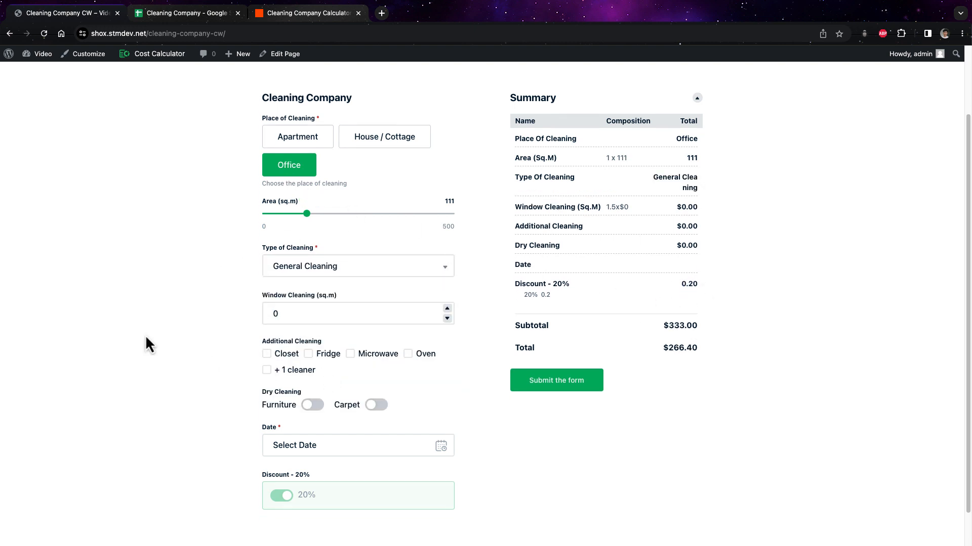
Set window cleaning to 10, add Closet, Microwave, Fridge, an extra cleaner, and furniture and carpet dry cleaning.
{"action": "scroll", "coordinate": [144, 335], "scroll_direction": "down", "scroll_amount": 2}
{"action": "left_click", "coordinate": [447, 269]}
{"action": "left_click", "coordinate": [446, 270]}
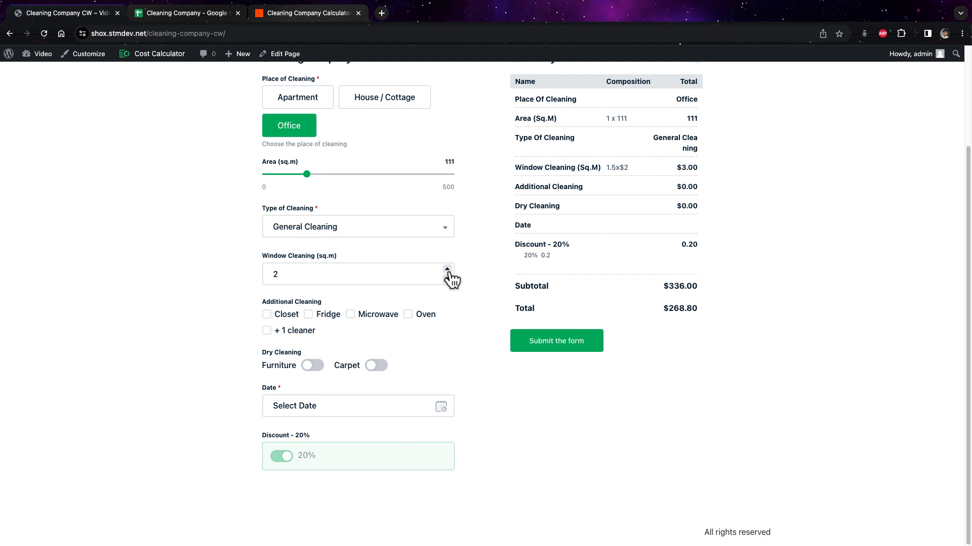
{"action": "left_click", "coordinate": [447, 269]}
{"action": "left_click", "coordinate": [447, 269]}
{"action": "left_click", "coordinate": [447, 269]}
{"action": "left_click", "coordinate": [447, 269]}
{"action": "left_click", "coordinate": [447, 269]}
{"action": "left_click", "coordinate": [447, 269]}
{"action": "left_click", "coordinate": [280, 319]}
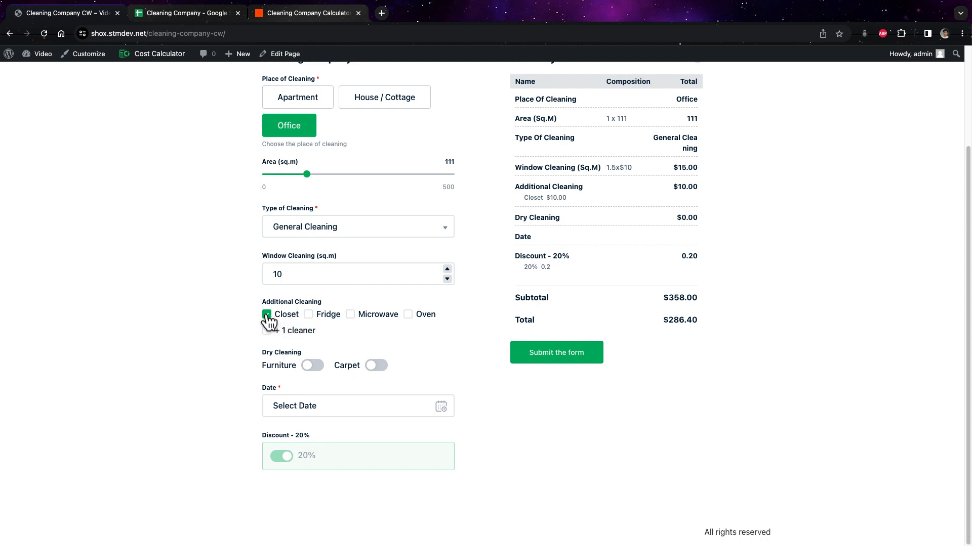
{"action": "left_click", "coordinate": [357, 318]}
{"action": "left_click", "coordinate": [328, 319]}
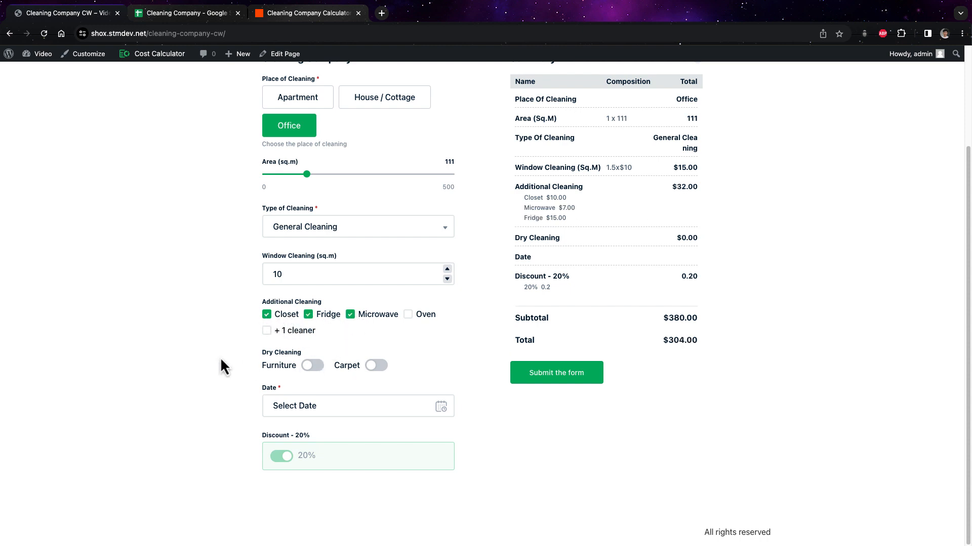
{"action": "left_click", "coordinate": [293, 335]}
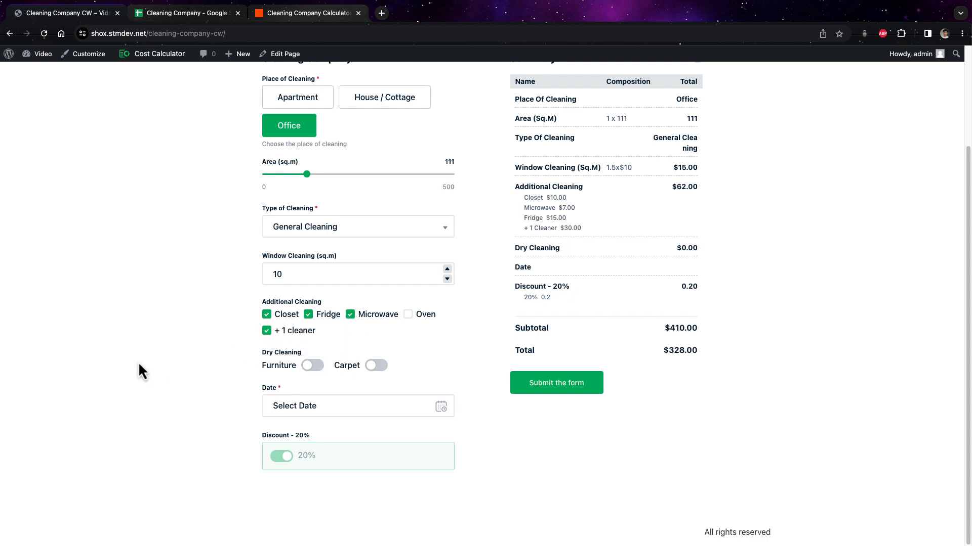
{"action": "left_click", "coordinate": [312, 366]}
{"action": "left_click", "coordinate": [376, 366]}
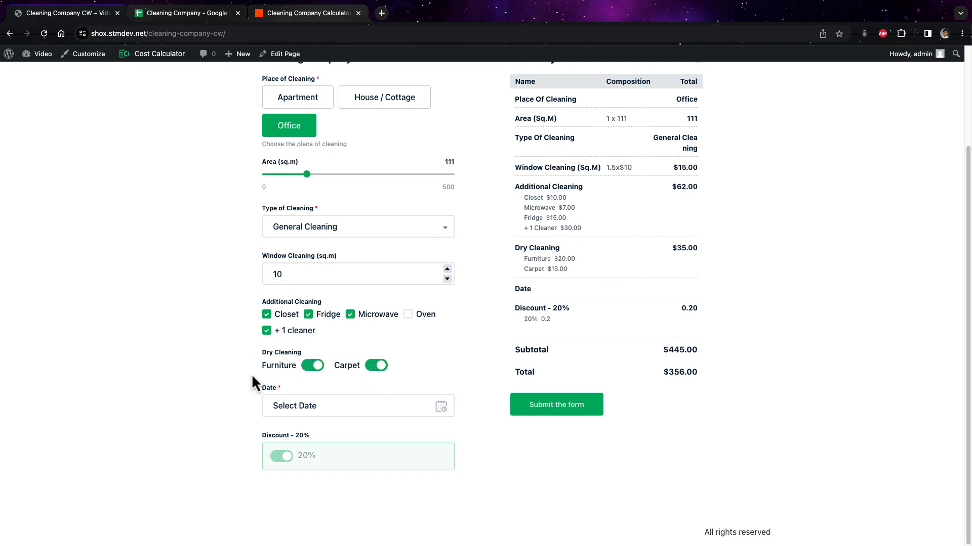
Pick June 30, 2023 as the date and submit to reveal the contact fields.
{"action": "left_click", "coordinate": [319, 405]}
{"action": "left_click", "coordinate": [384, 378]}
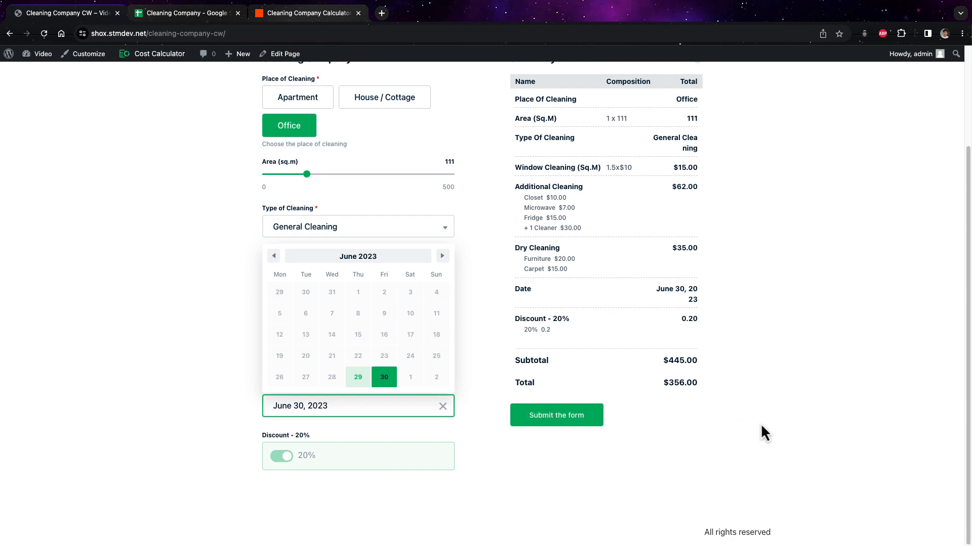
{"action": "left_click", "coordinate": [555, 420]}
{"action": "scroll", "coordinate": [582, 415], "scroll_direction": "down", "scroll_amount": 3}
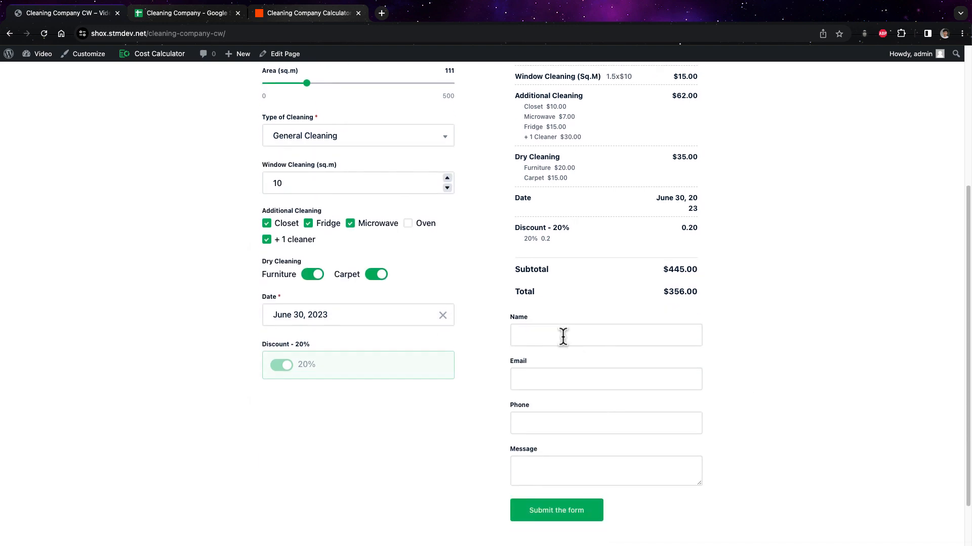
Fill in the customer's name, e-mail address and phone number.
{"action": "left_click", "coordinate": [563, 337]}
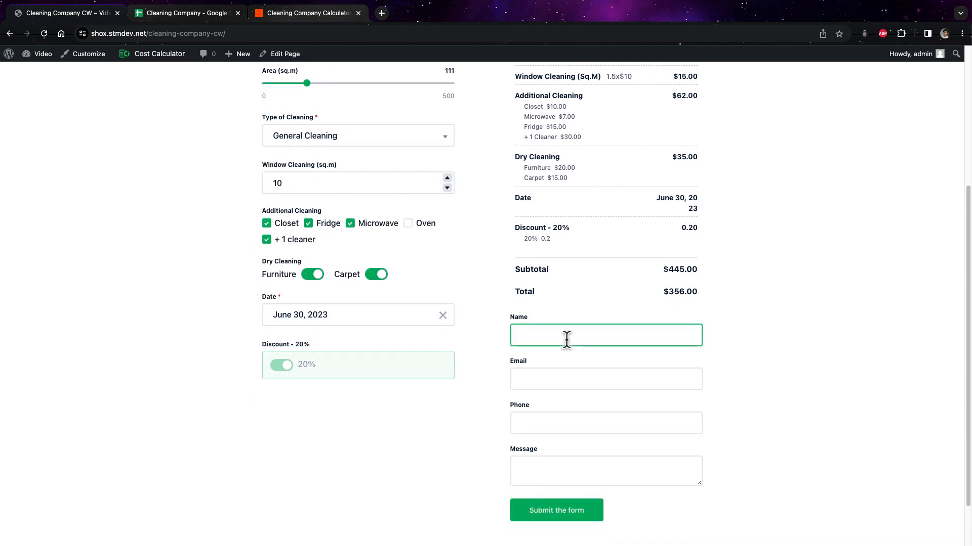
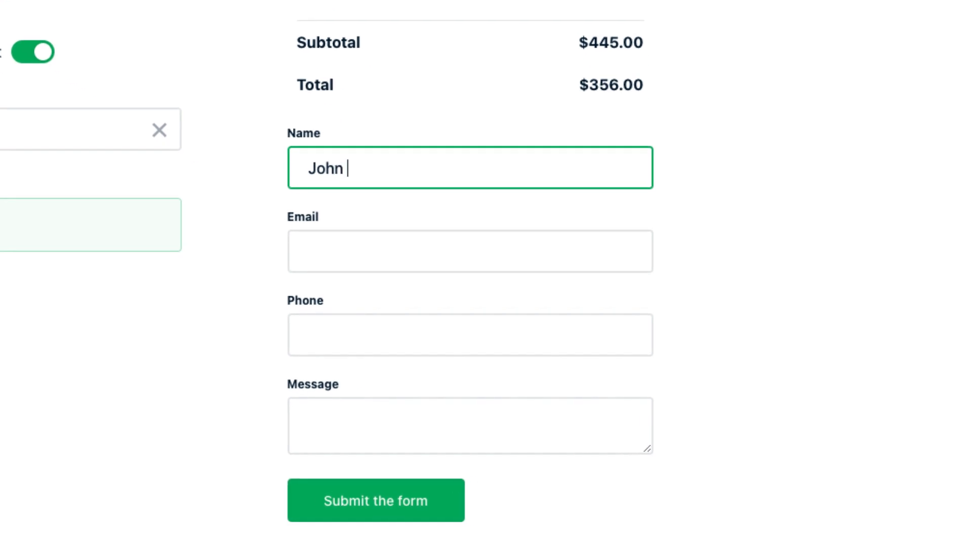
{"action": "key", "text": "Tab"}
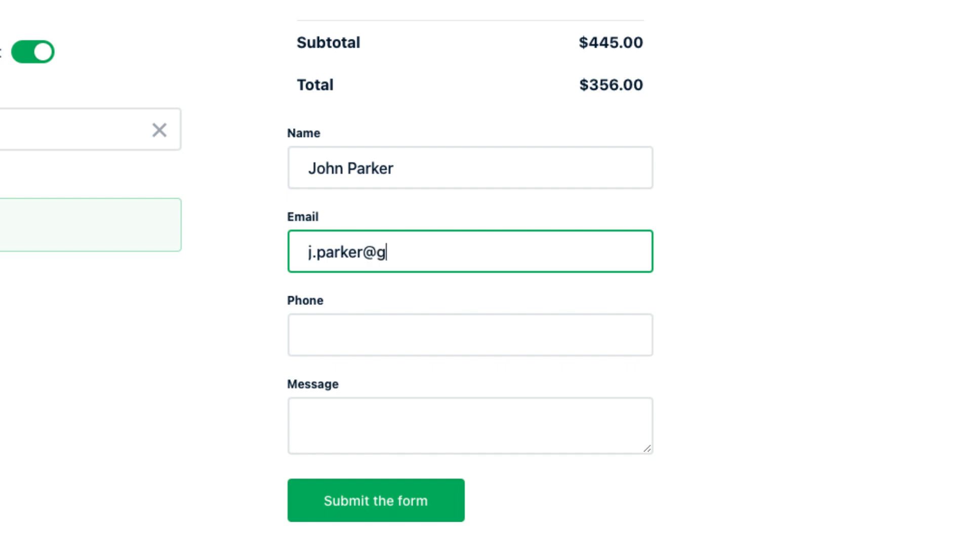
{"action": "key", "text": "Tab"}
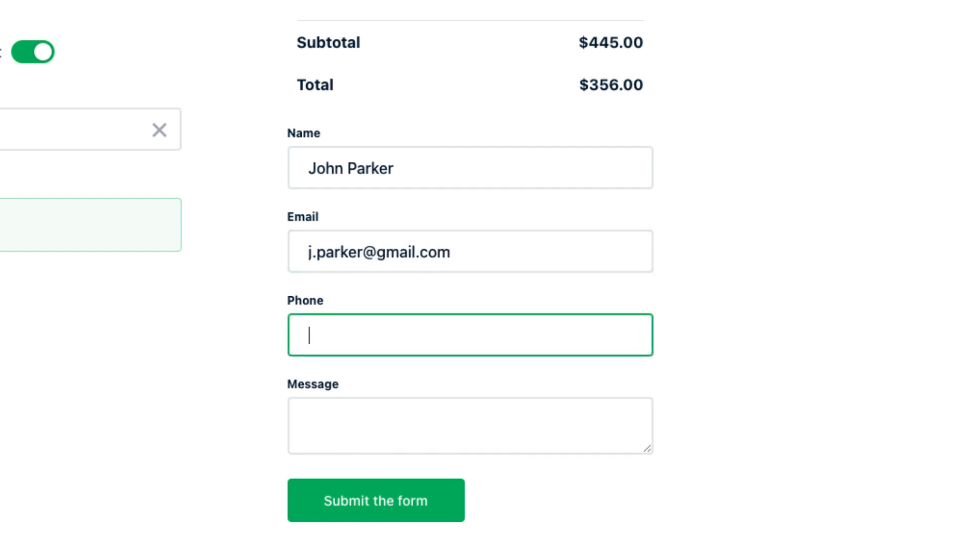
{"action": "type", "text": "45678765434"}
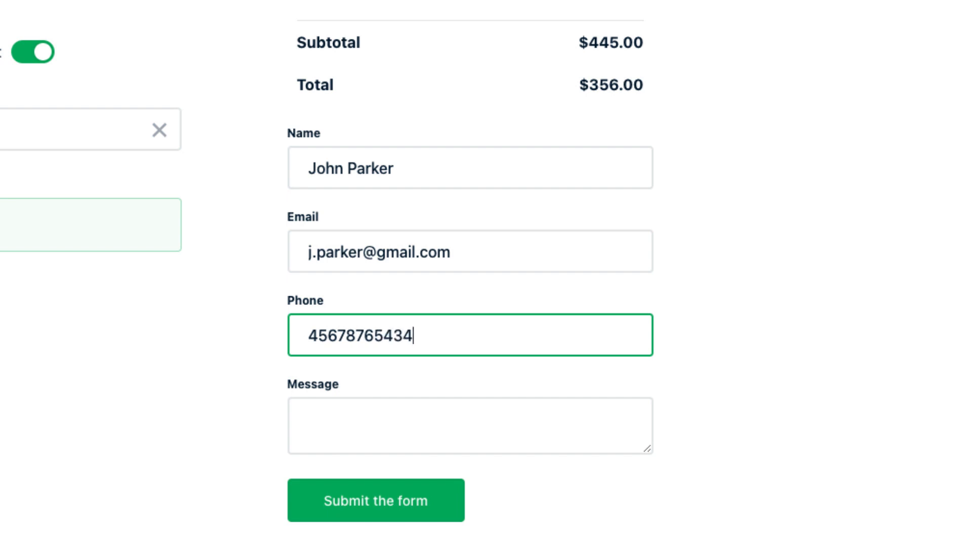
Write a Dry Cleaning service enquiry in the Message box, enlarge it, and submit the form.
{"action": "key", "text": "Tab"}
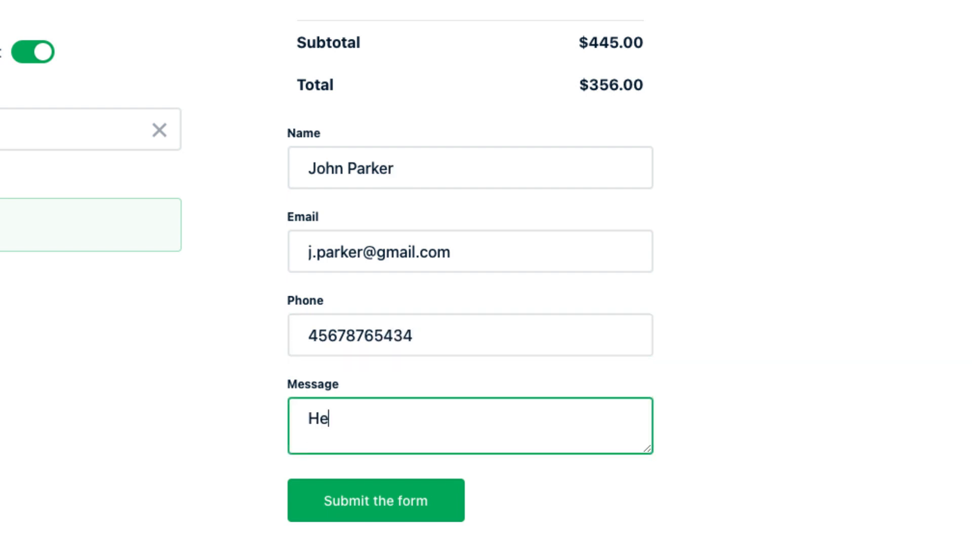
{"action": "type", "text": "Hey, I am interested in your D"}
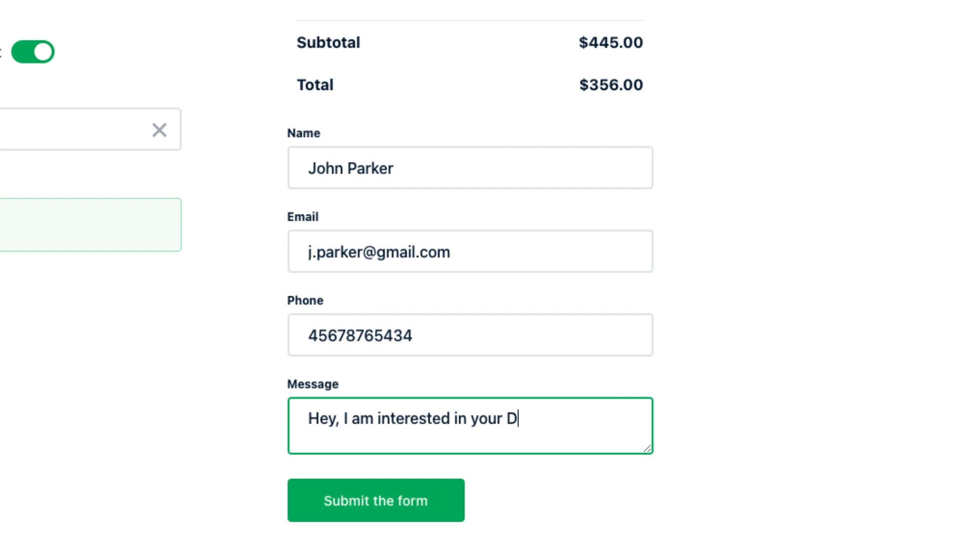
{"action": "type", "text": "ry Cleanin"}
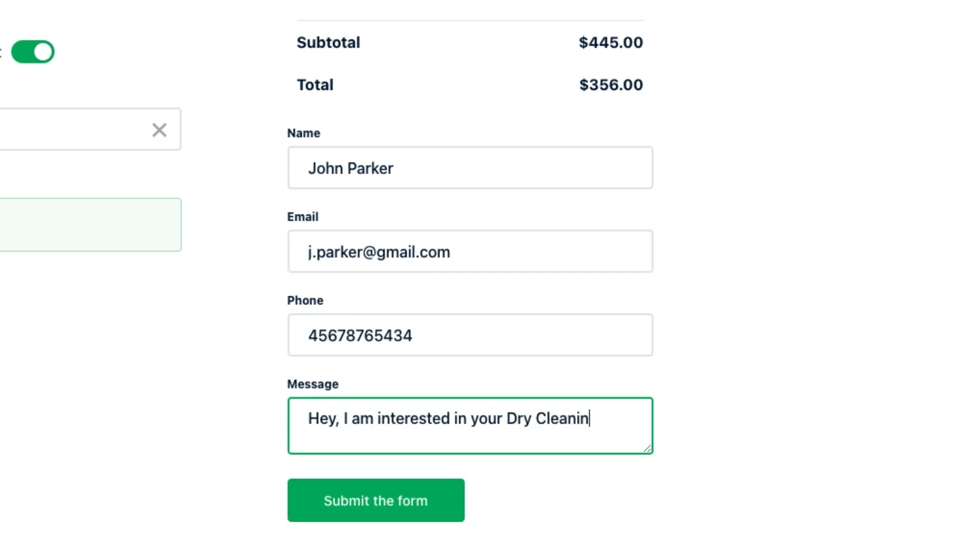
{"action": "type", "text": "g service"}
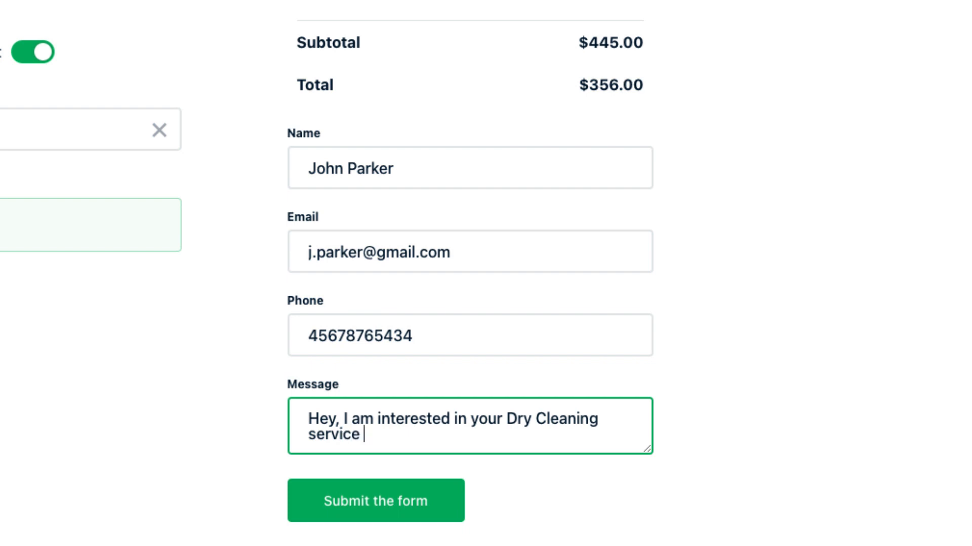
{"action": "type", "text": " especia"}
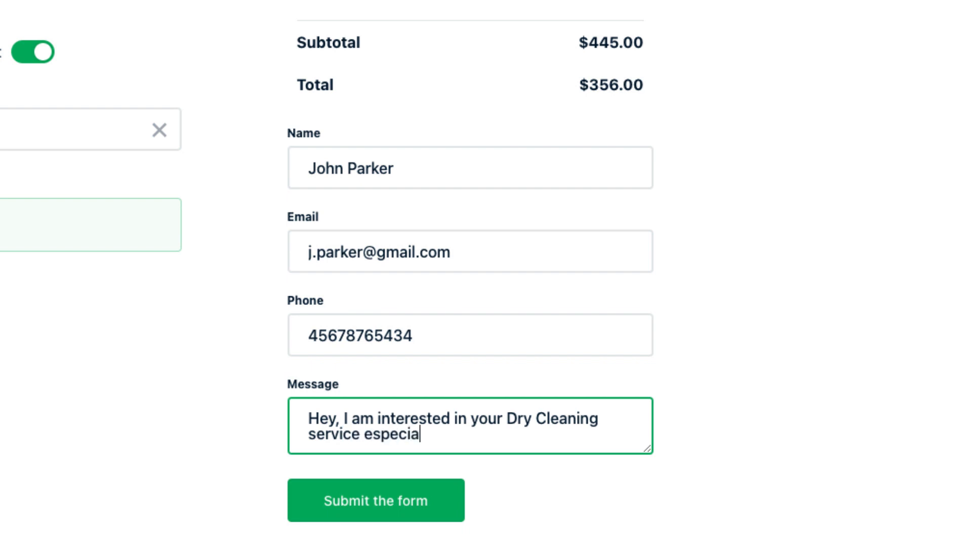
{"action": "type", "text": "lly. Can "}
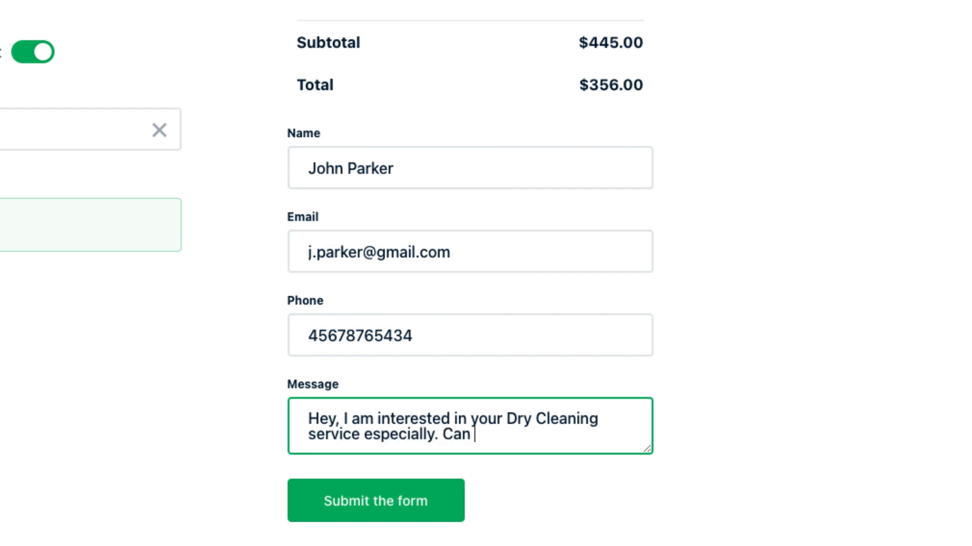
{"action": "type", "text": "I ge"}
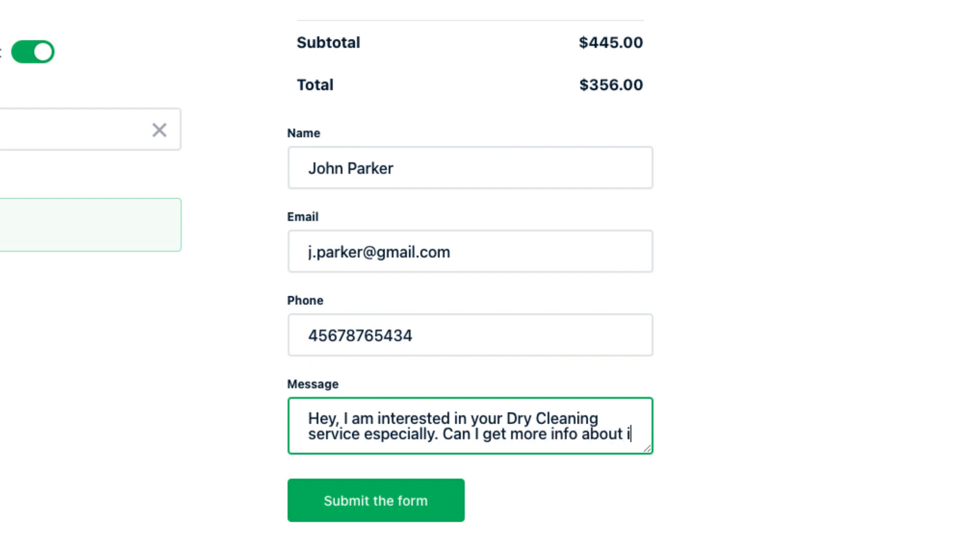
{"action": "type", "text": "t"}
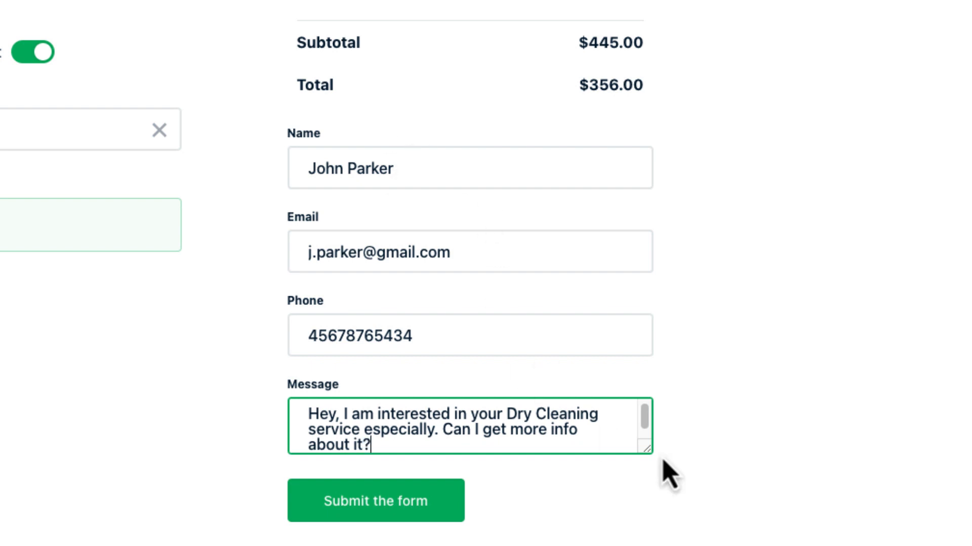
{"action": "scroll", "coordinate": [711, 477], "scroll_direction": "down", "scroll_amount": 3}
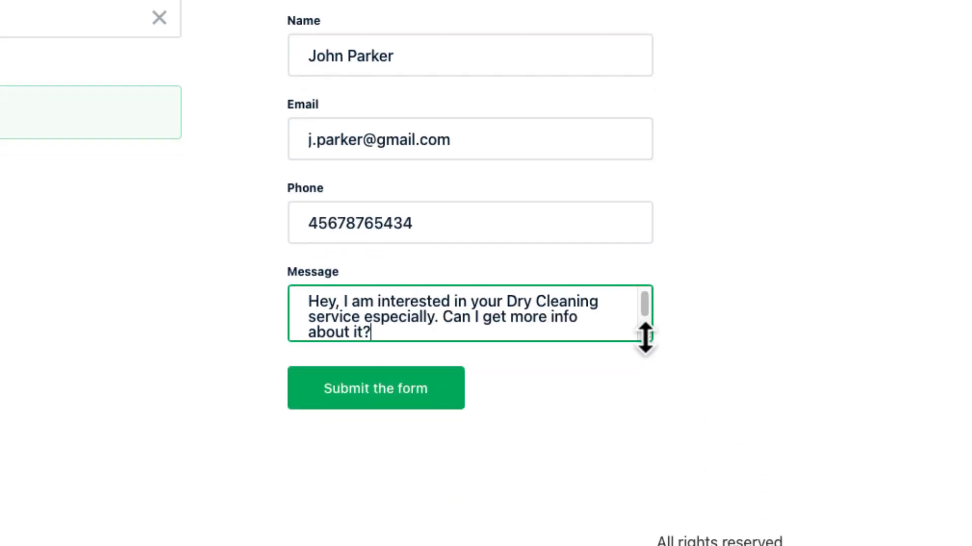
{"action": "left_click_drag", "start_coordinate": [646, 336], "coordinate": [650, 396]}
{"action": "left_click", "coordinate": [408, 445]}
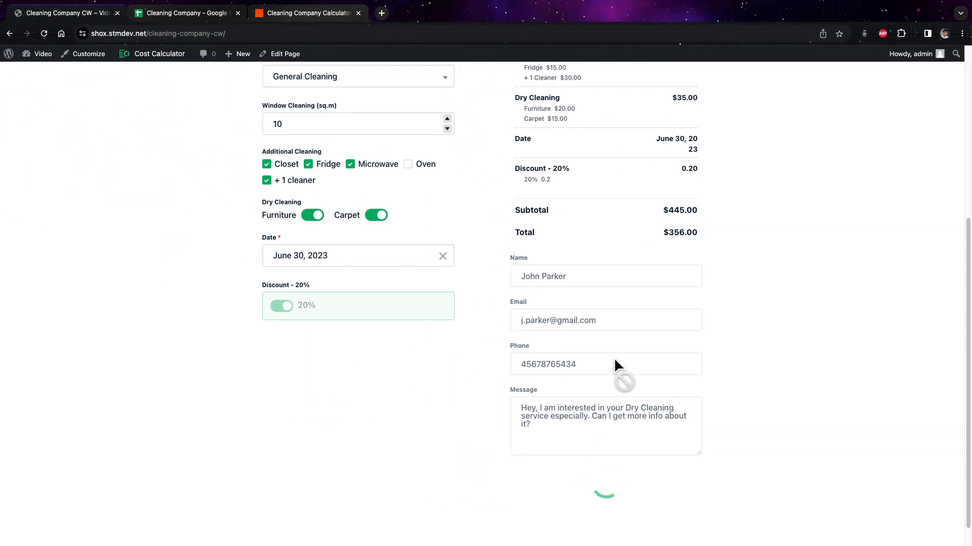
{"action": "left_click", "coordinate": [197, 14]}
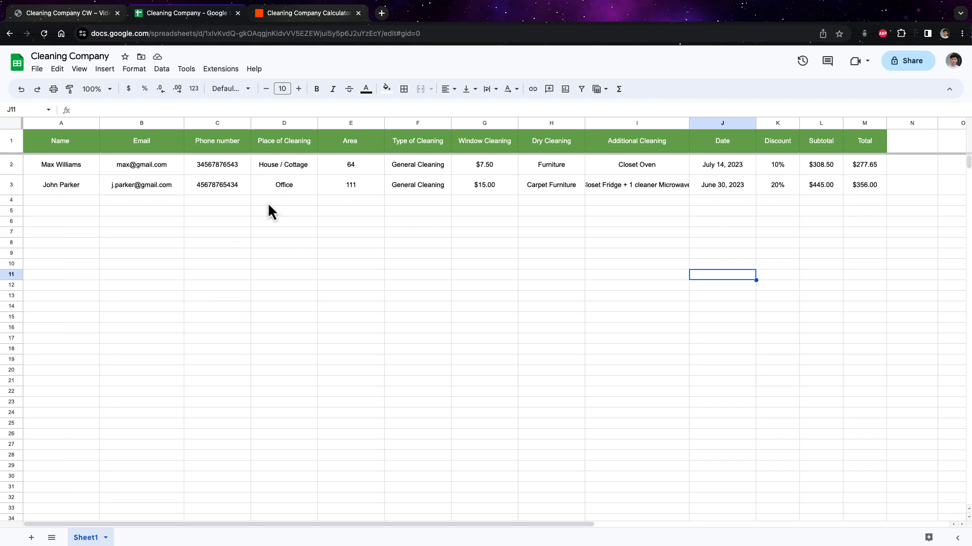
{"action": "left_click_drag", "start_coordinate": [79, 184], "coordinate": [861, 187]}
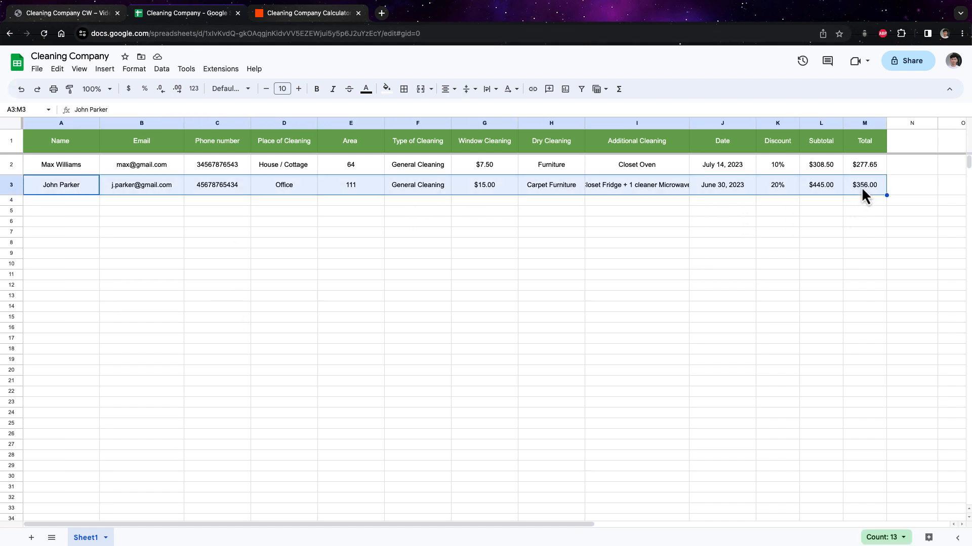
{"action": "left_click", "coordinate": [820, 243]}
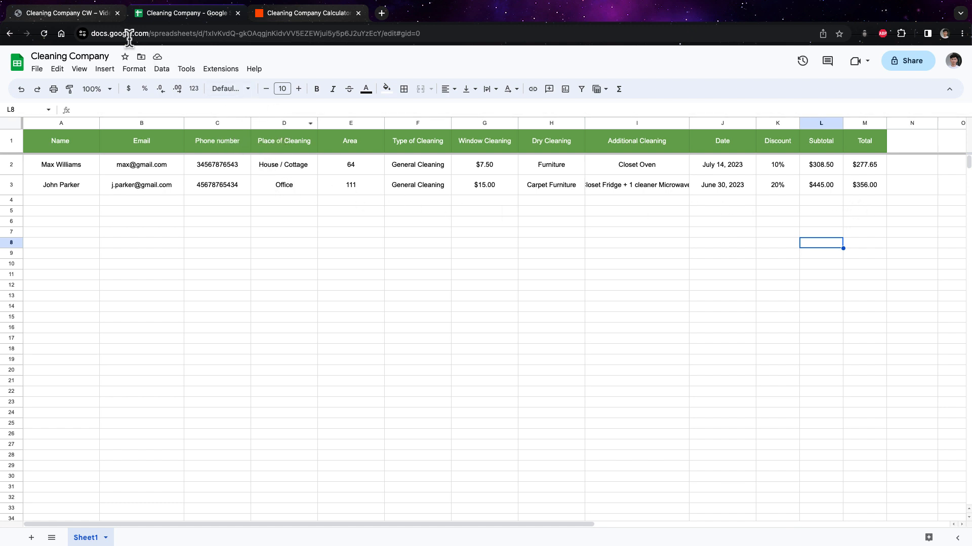
{"action": "left_click", "coordinate": [90, 15]}
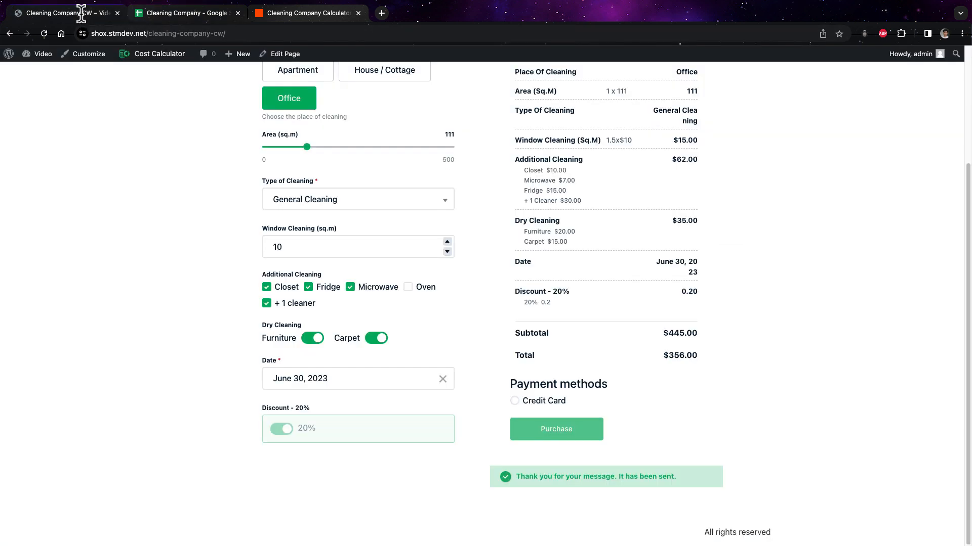
Open the newest order under Cost Calculator Orders, select its message, then return to the spreadsheet.
{"action": "left_click", "coordinate": [194, 15]}
{"action": "left_click", "coordinate": [96, 15]}
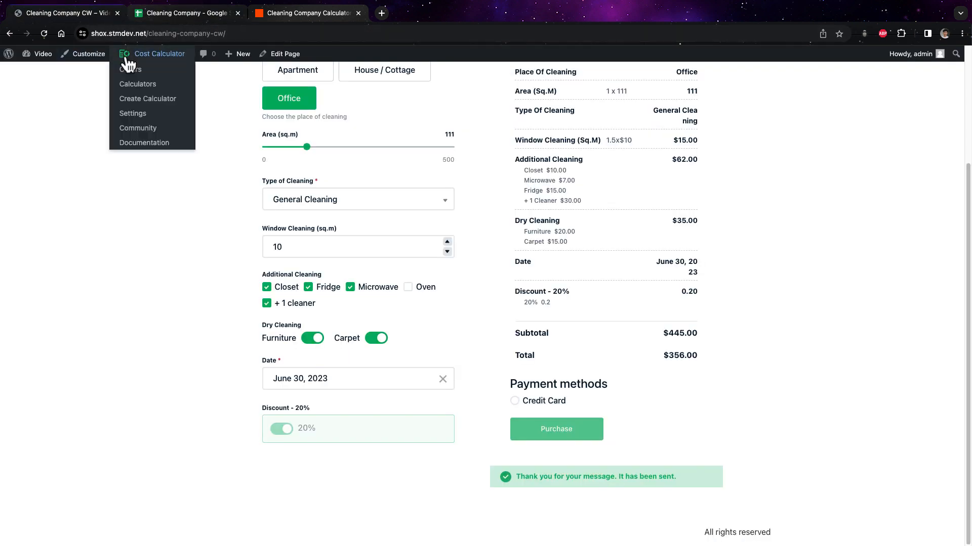
{"action": "left_click", "coordinate": [141, 74], "text": "super"}
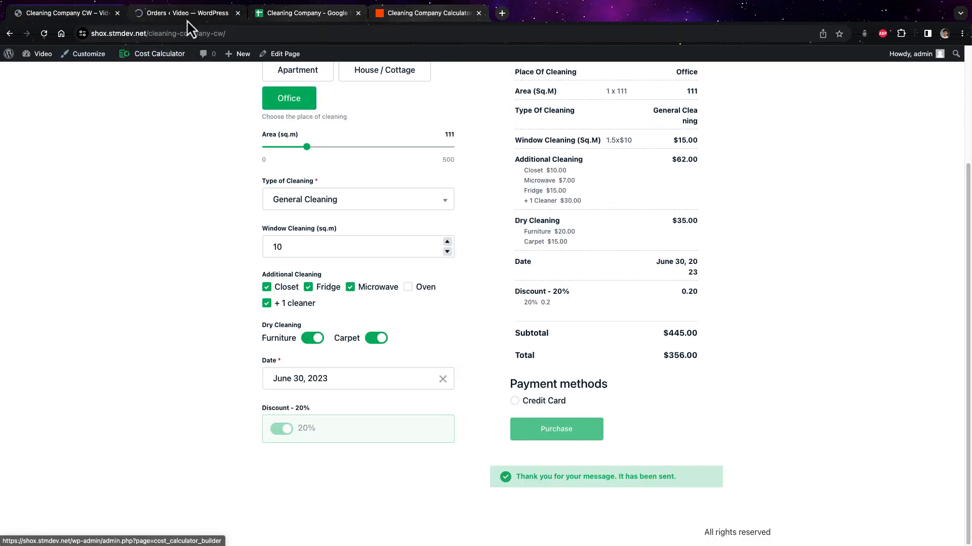
{"action": "left_click", "coordinate": [188, 20]}
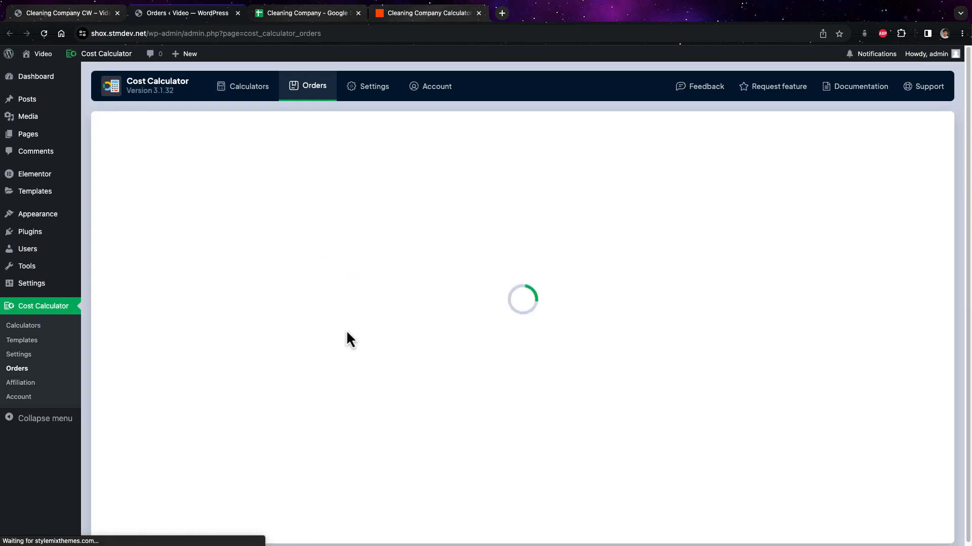
{"action": "left_click", "coordinate": [224, 180]}
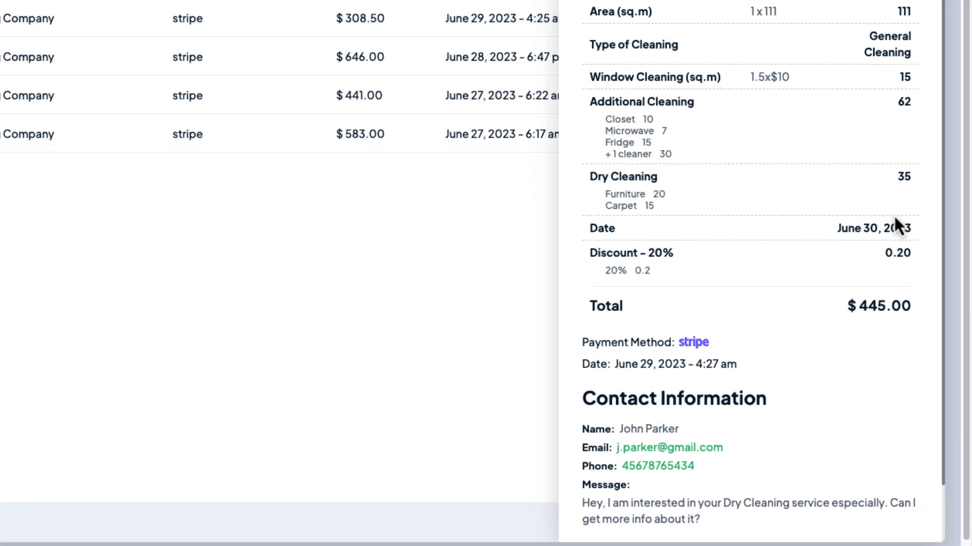
{"action": "scroll", "coordinate": [752, 425], "scroll_direction": "down", "scroll_amount": 2}
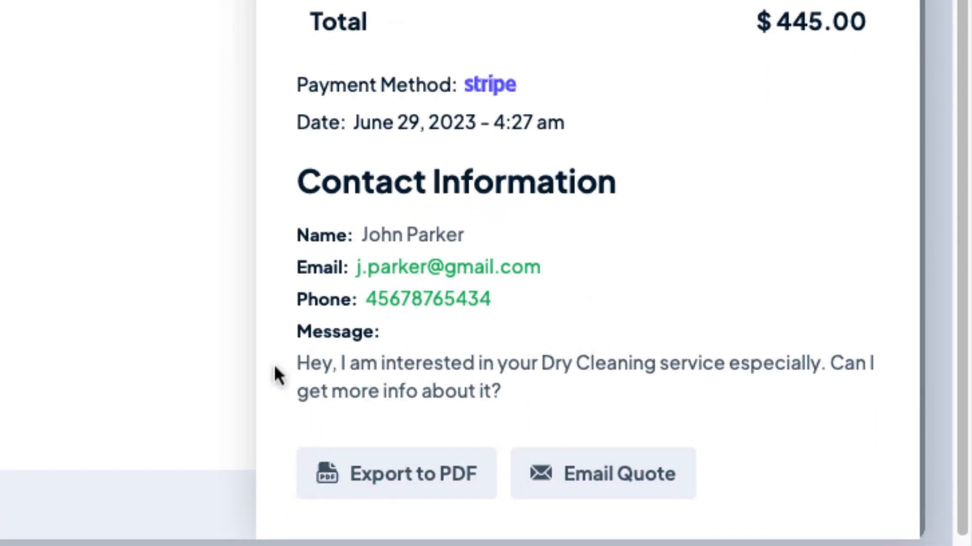
{"action": "left_click_drag", "start_coordinate": [274, 368], "coordinate": [524, 391]}
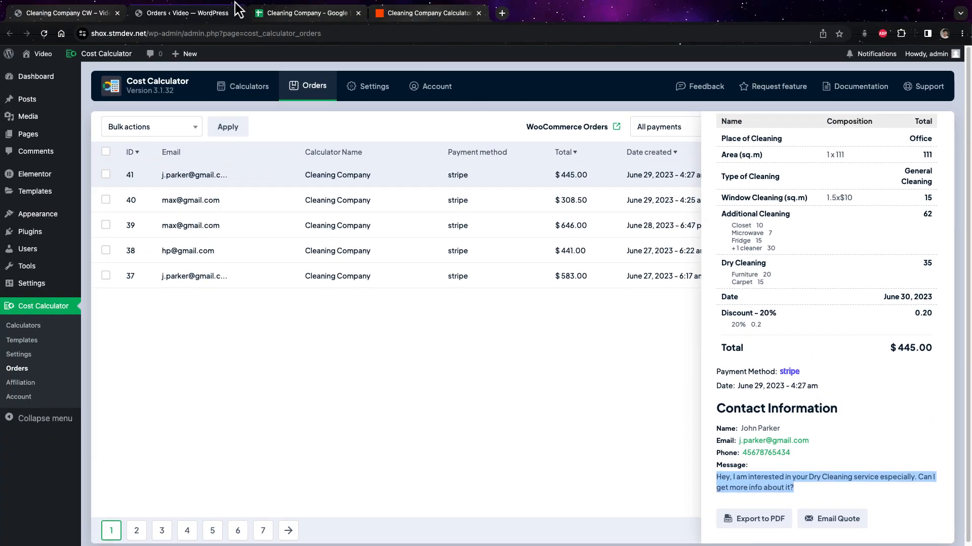
{"action": "left_click", "coordinate": [293, 16]}
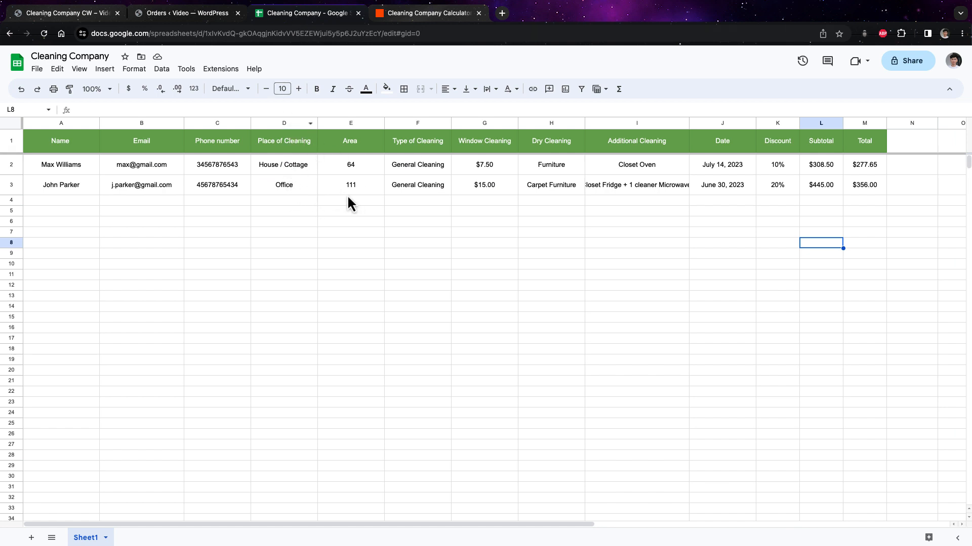
Insert a column before Place of Cleaning and enter 'Message' as its D1 header.
{"action": "left_click", "coordinate": [279, 127]}
{"action": "right_click", "coordinate": [280, 126]}
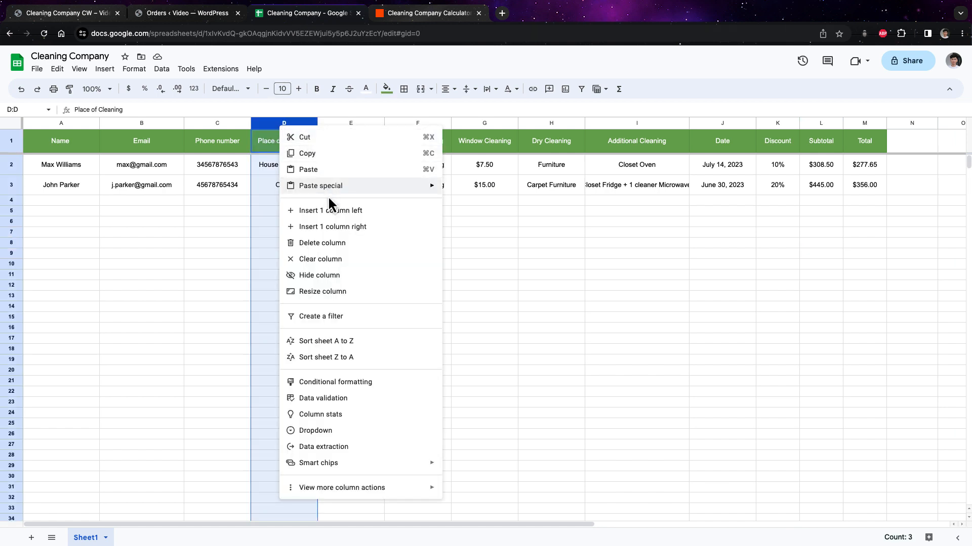
{"action": "left_click", "coordinate": [335, 210]}
{"action": "left_click", "coordinate": [285, 145]}
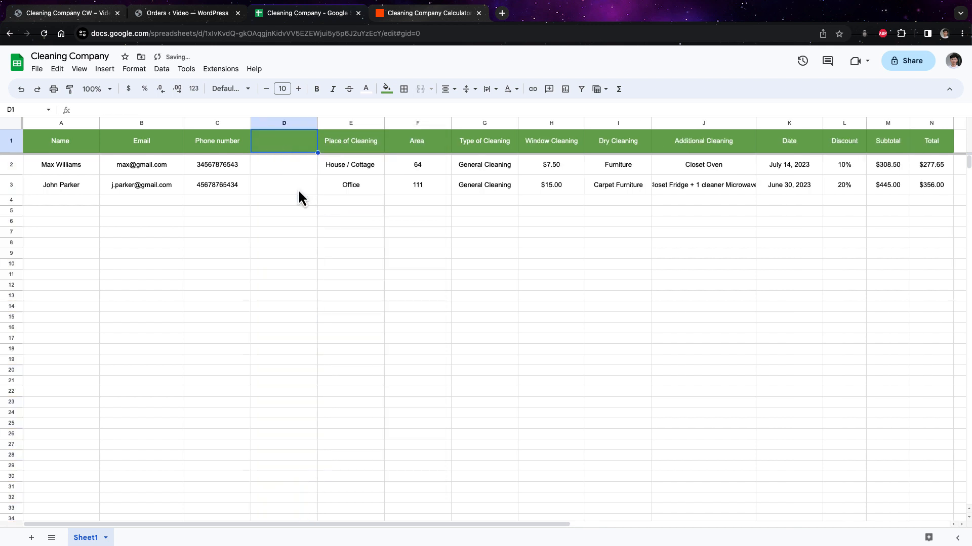
{"action": "type", "text": "Mes"}
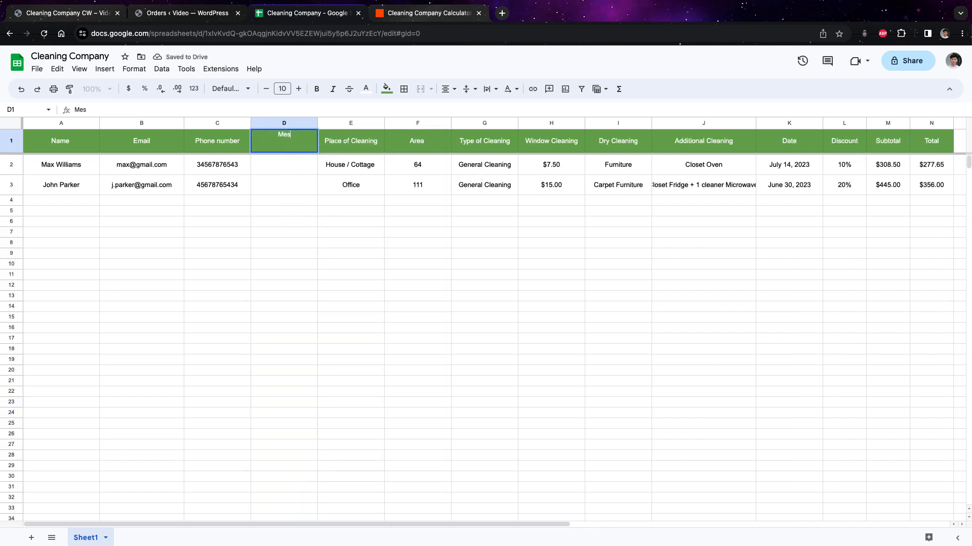
{"action": "type", "text": "sage"}
{"action": "key", "text": "Return"}
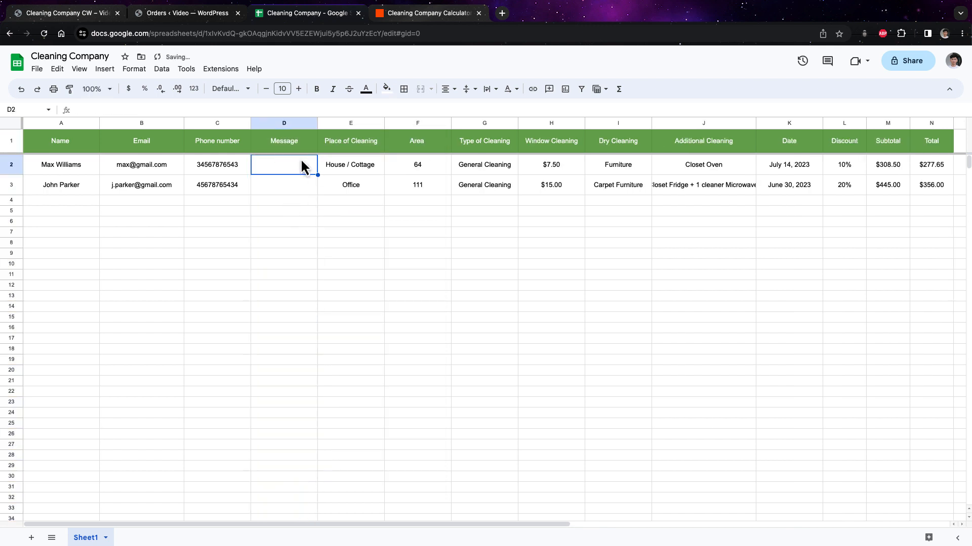
{"action": "key", "text": "Up"}
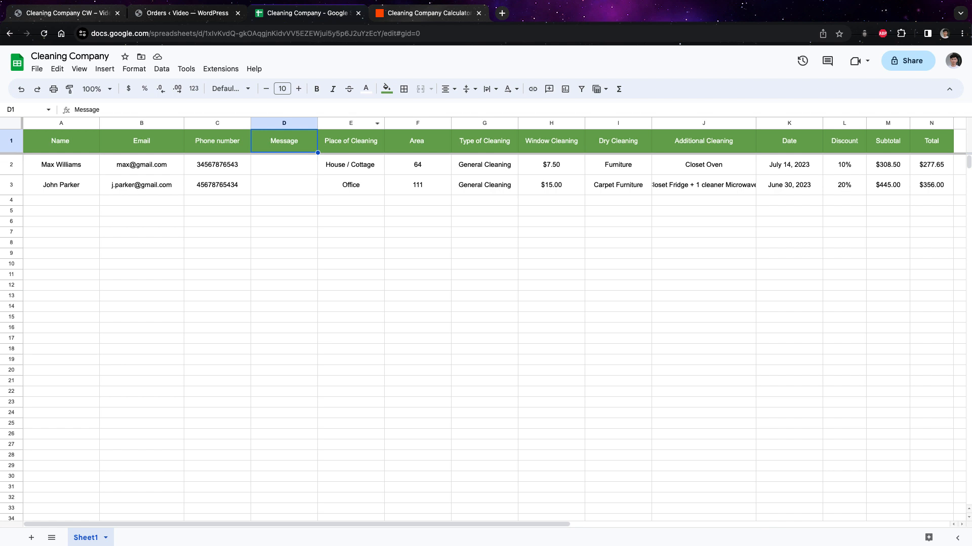
Switch from the spreadsheet to the Cleaning Company Calculator Zap in Zapier.
{"action": "left_click", "coordinate": [426, 15]}
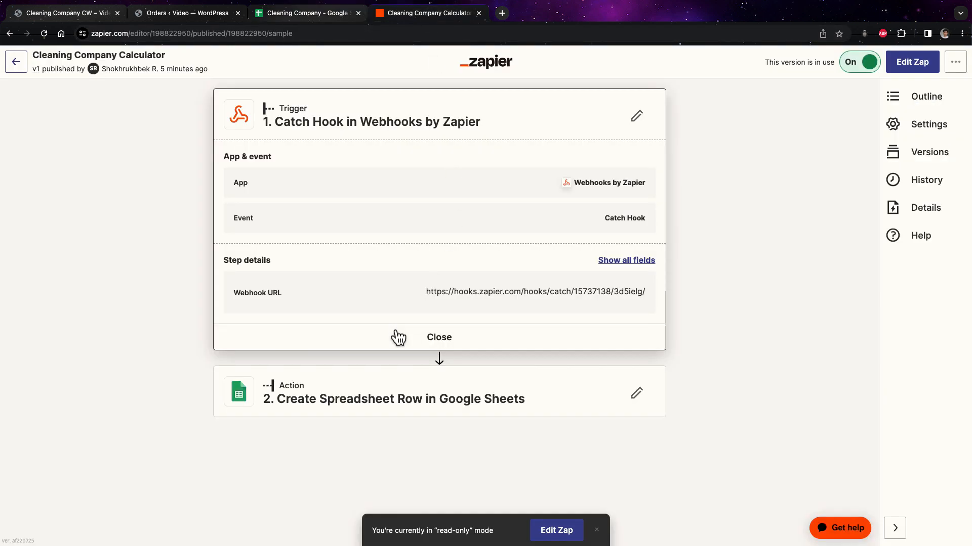
Open the Google Sheets step for editing as a draft and switch the Zap off.
{"action": "left_click", "coordinate": [392, 394]}
{"action": "scroll", "coordinate": [410, 381], "scroll_direction": "down", "scroll_amount": 10}
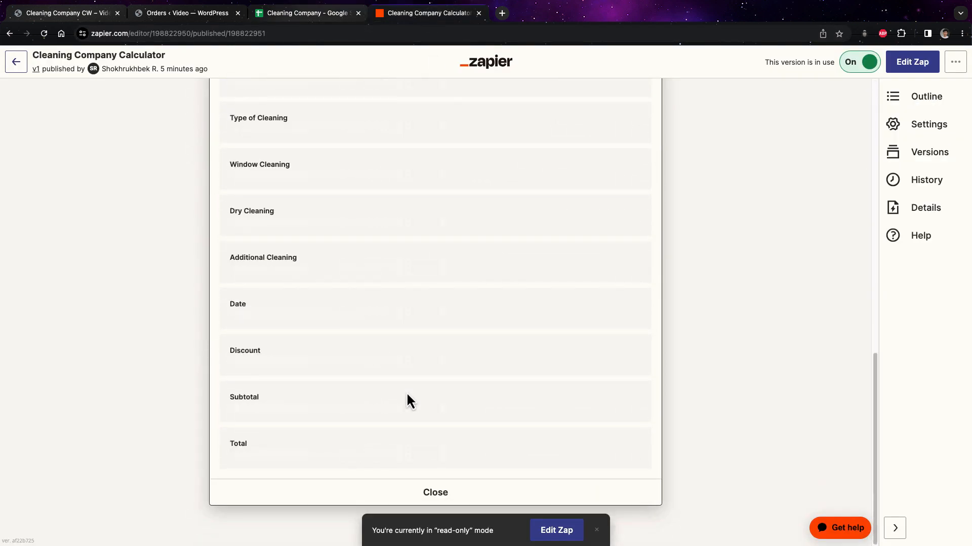
{"action": "scroll", "coordinate": [609, 341], "scroll_direction": "up", "scroll_amount": 15}
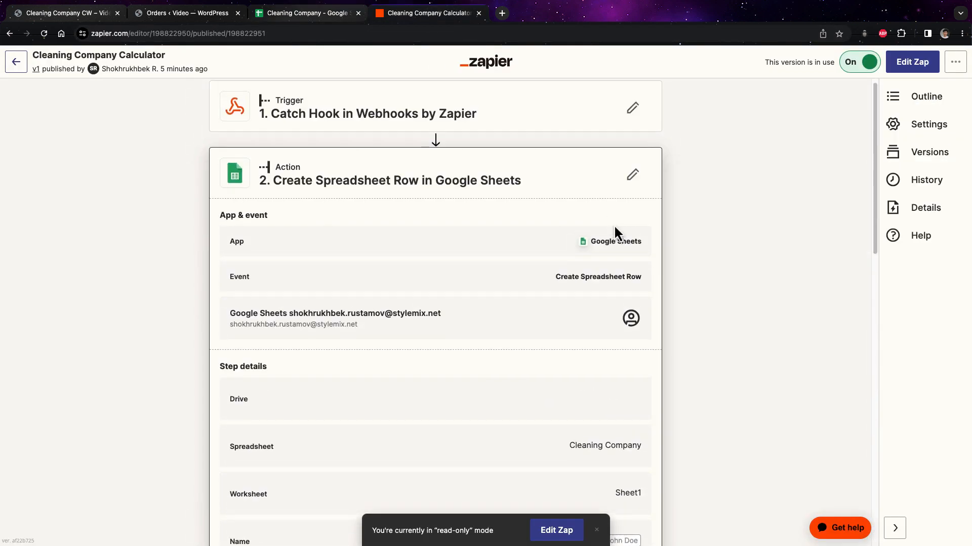
{"action": "left_click", "coordinate": [633, 175]}
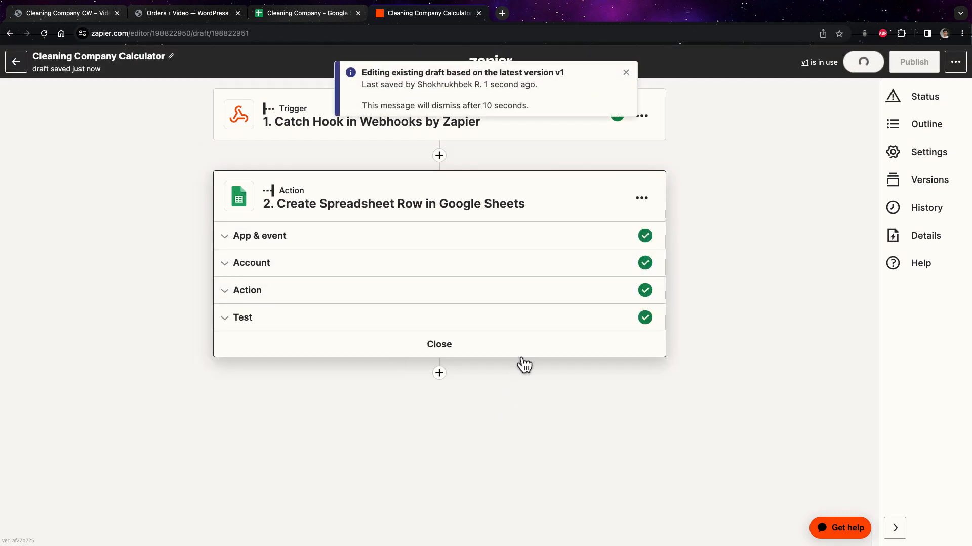
{"action": "left_click", "coordinate": [873, 63]}
Refresh the spreadsheet row fields so the new Message column appears in the form.
{"action": "left_click", "coordinate": [252, 296]}
{"action": "scroll", "coordinate": [484, 386], "scroll_direction": "down", "scroll_amount": 15}
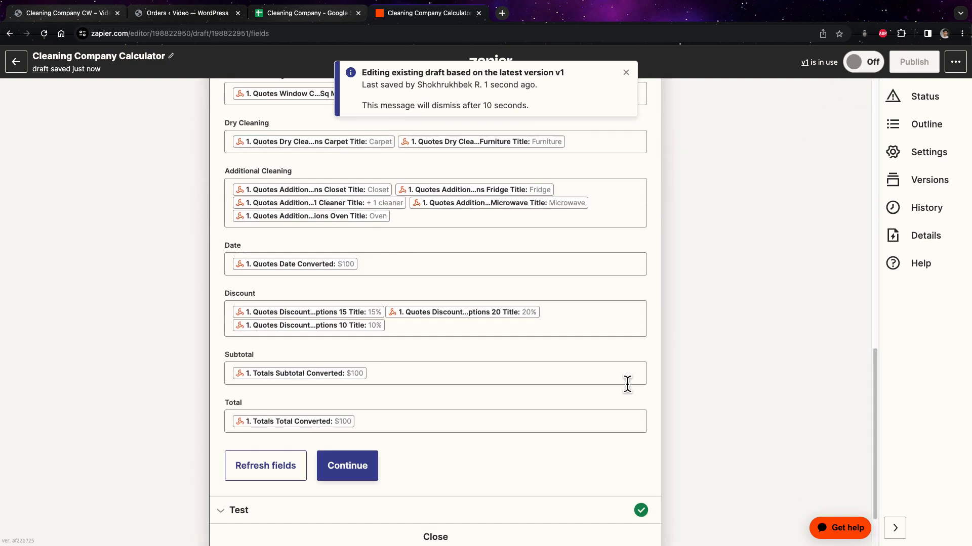
{"action": "left_click", "coordinate": [273, 407]}
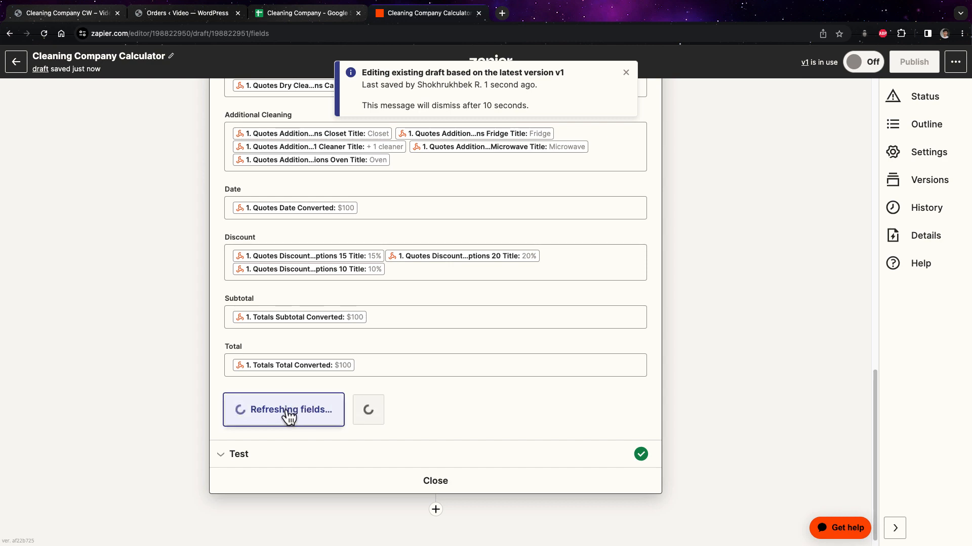
{"action": "scroll", "coordinate": [449, 375], "scroll_direction": "up", "scroll_amount": 7}
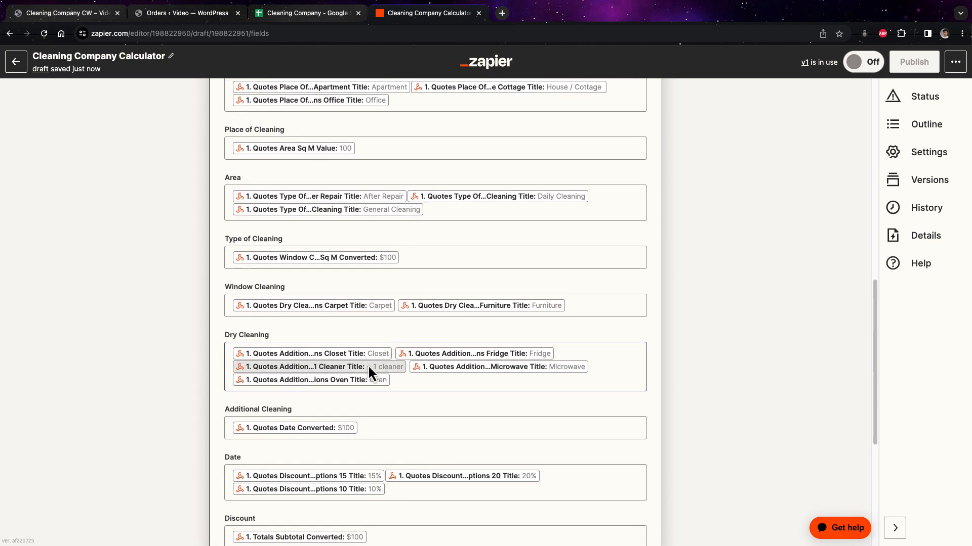
{"action": "scroll", "coordinate": [299, 338], "scroll_direction": "up", "scroll_amount": 1}
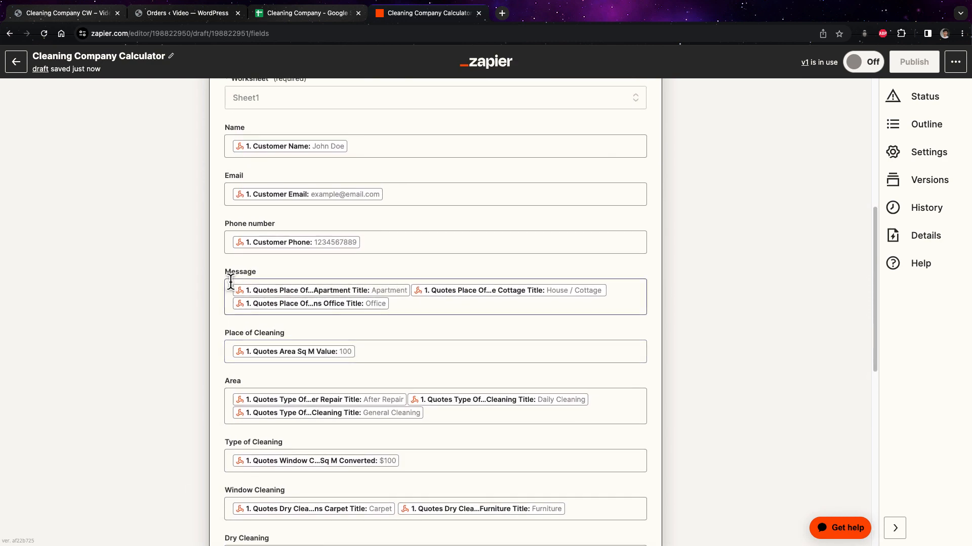
{"action": "left_click_drag", "start_coordinate": [228, 277], "coordinate": [263, 278]}
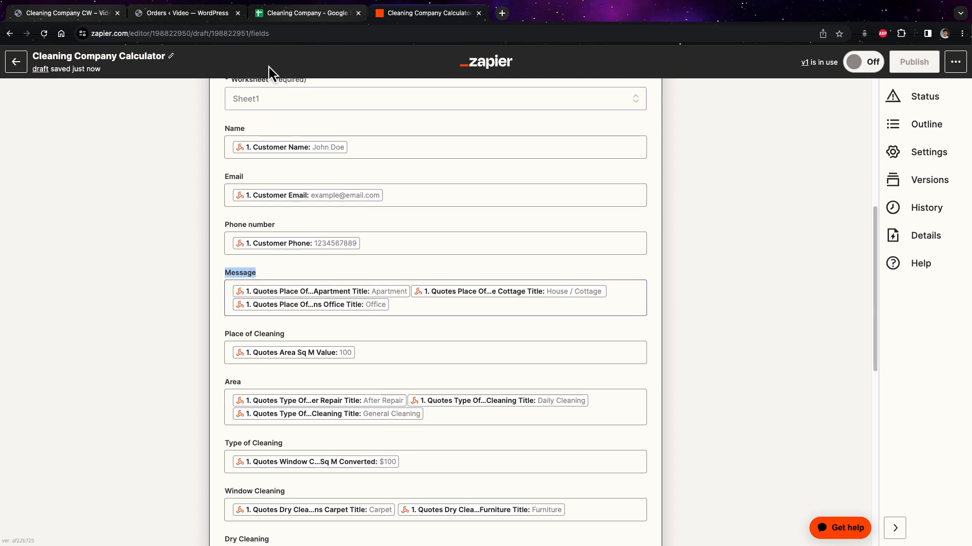
Check the spreadsheet columns and WordPress orders, then close the WordPress Orders tab.
{"action": "left_click", "coordinate": [291, 18]}
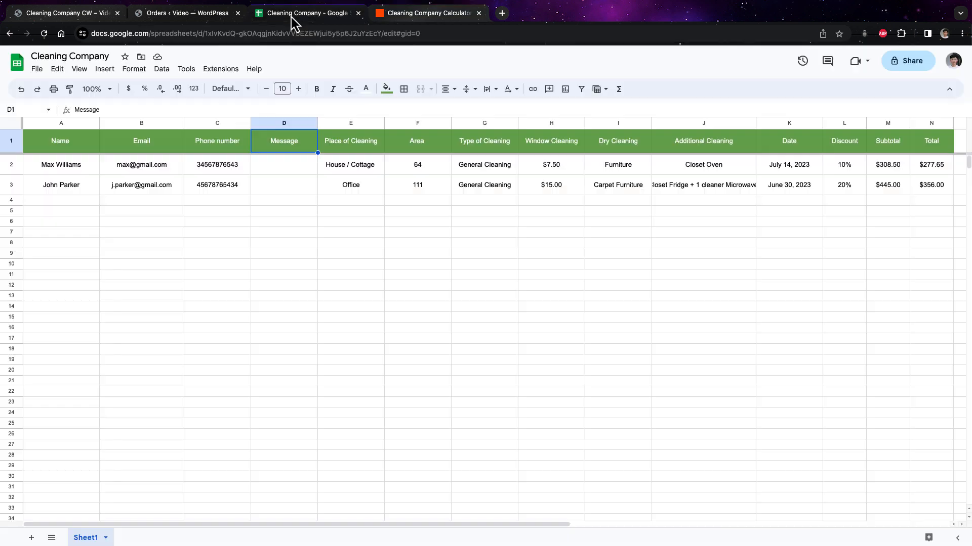
{"action": "left_click", "coordinate": [192, 20]}
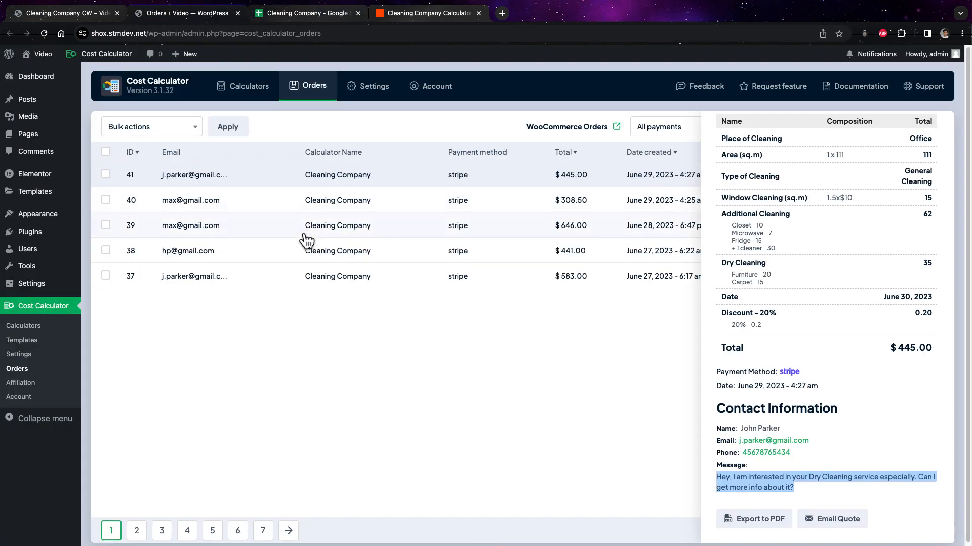
{"action": "left_click", "coordinate": [382, 19]}
{"action": "left_click", "coordinate": [238, 13]}
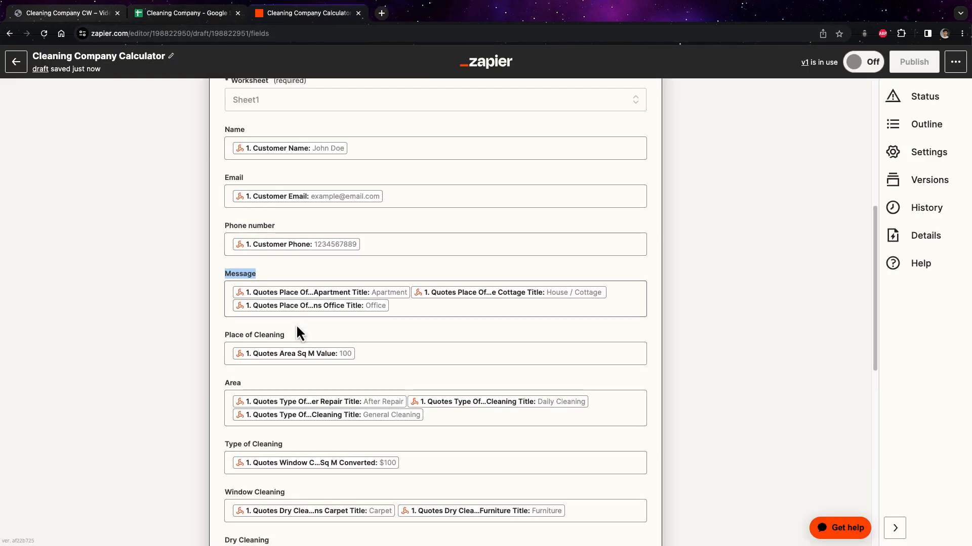
Shift the Total Converted and Subtotal Converted pills down into Total and Subtotal.
{"action": "scroll", "coordinate": [263, 283], "scroll_direction": "down", "scroll_amount": 1}
{"action": "scroll", "coordinate": [252, 280], "scroll_direction": "down", "scroll_amount": 2}
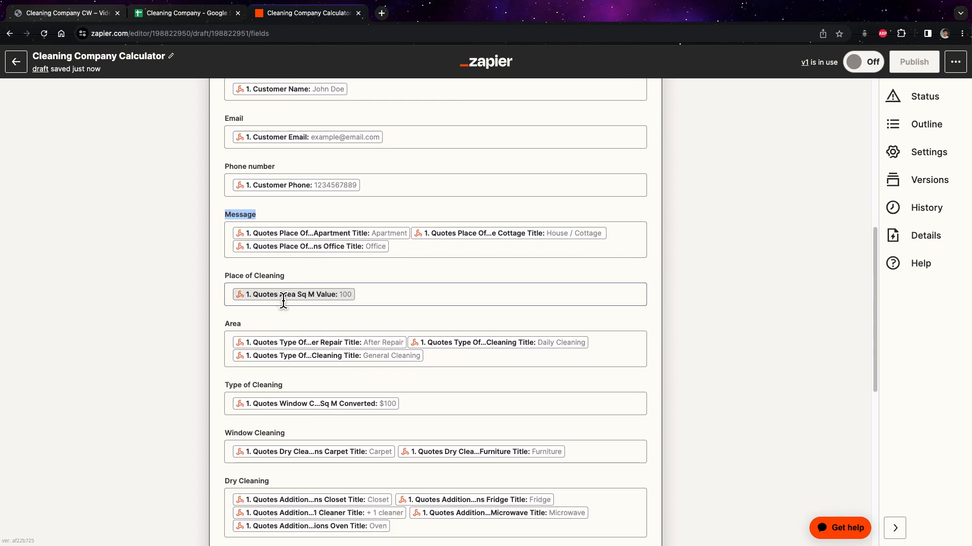
{"action": "left_click", "coordinate": [425, 245]}
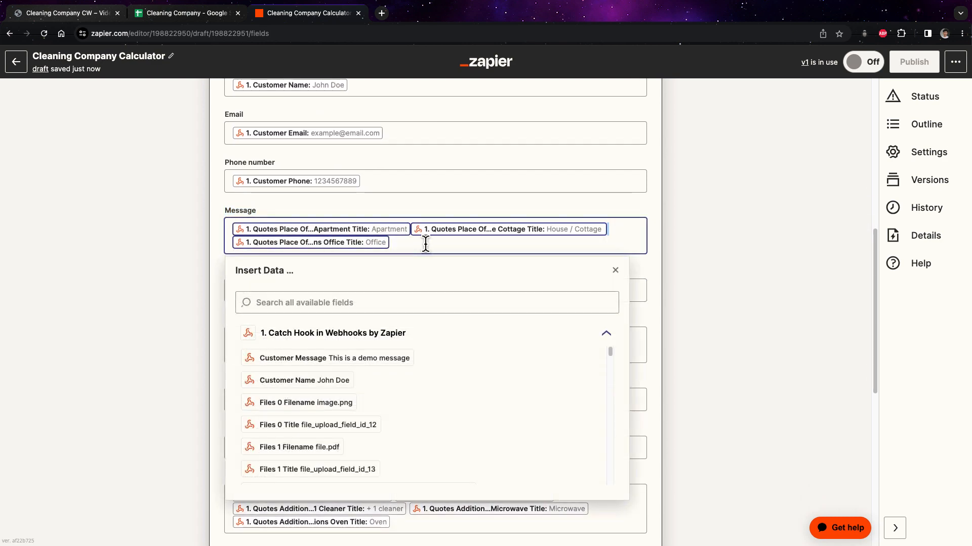
{"action": "left_click", "coordinate": [750, 266]}
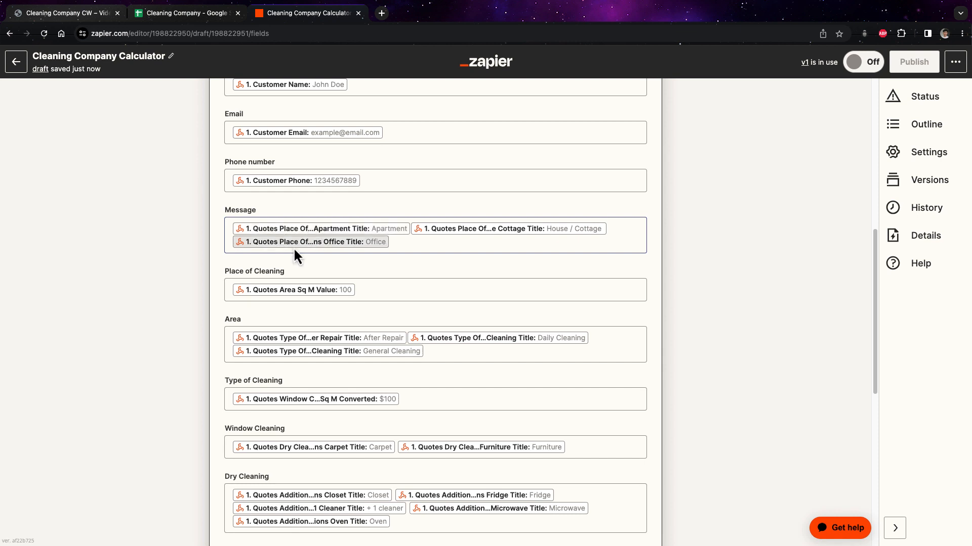
{"action": "scroll", "coordinate": [348, 301], "scroll_direction": "down", "scroll_amount": 3}
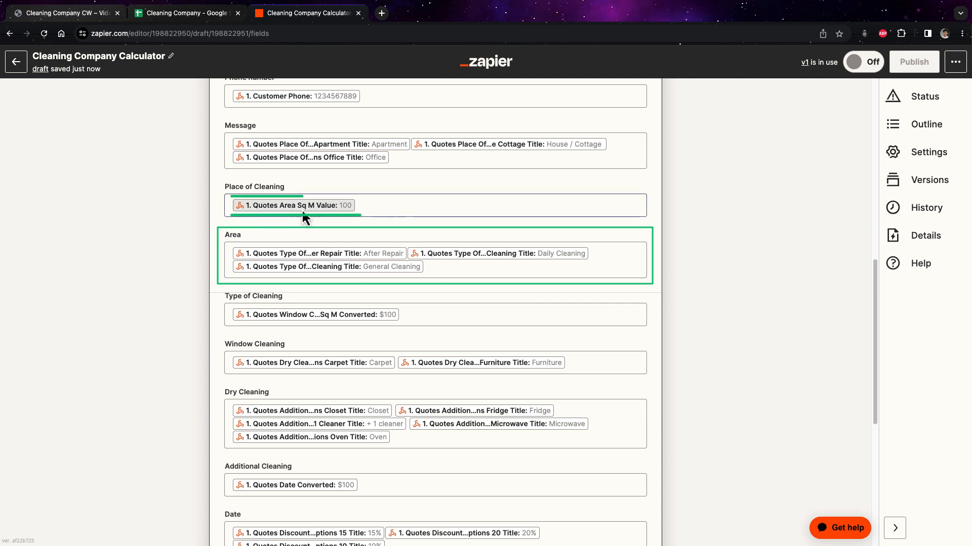
{"action": "scroll", "coordinate": [301, 209], "scroll_direction": "down", "scroll_amount": 2}
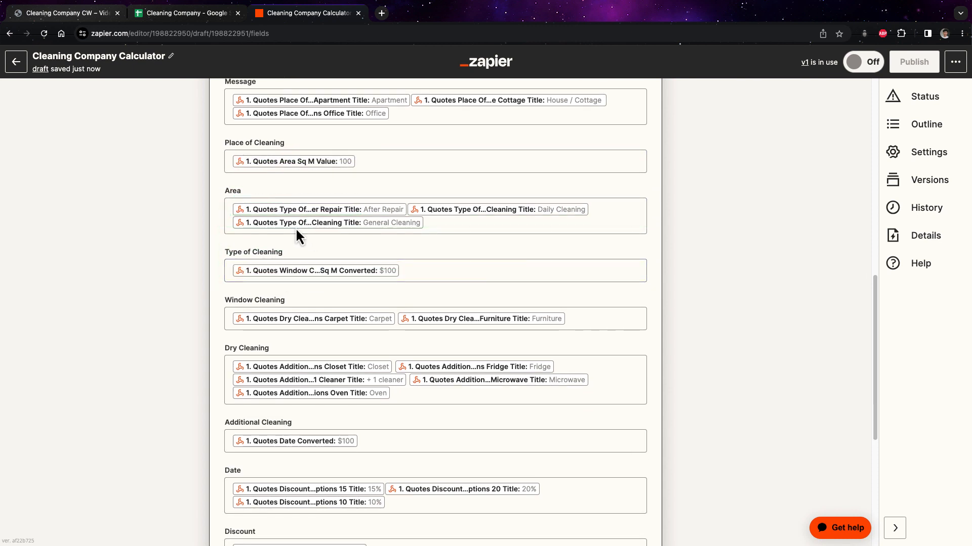
{"action": "scroll", "coordinate": [325, 399], "scroll_direction": "down", "scroll_amount": 4}
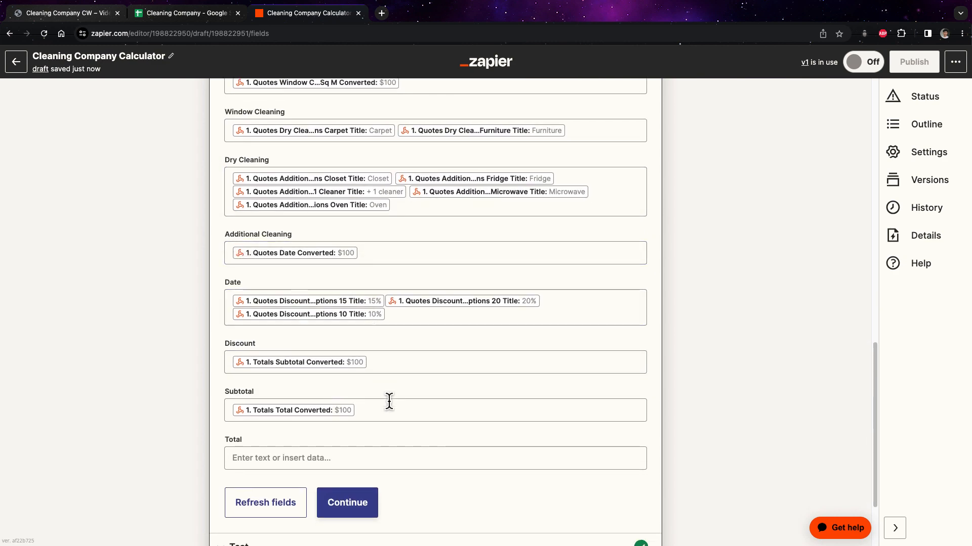
{"action": "left_click", "coordinate": [368, 415]}
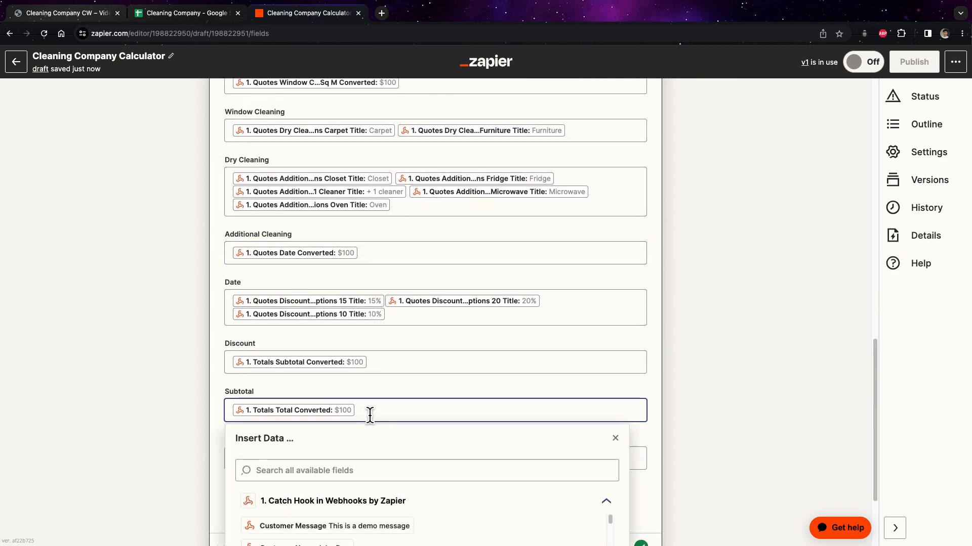
{"action": "key", "text": "BackSpace"}
{"action": "left_click", "coordinate": [193, 393]}
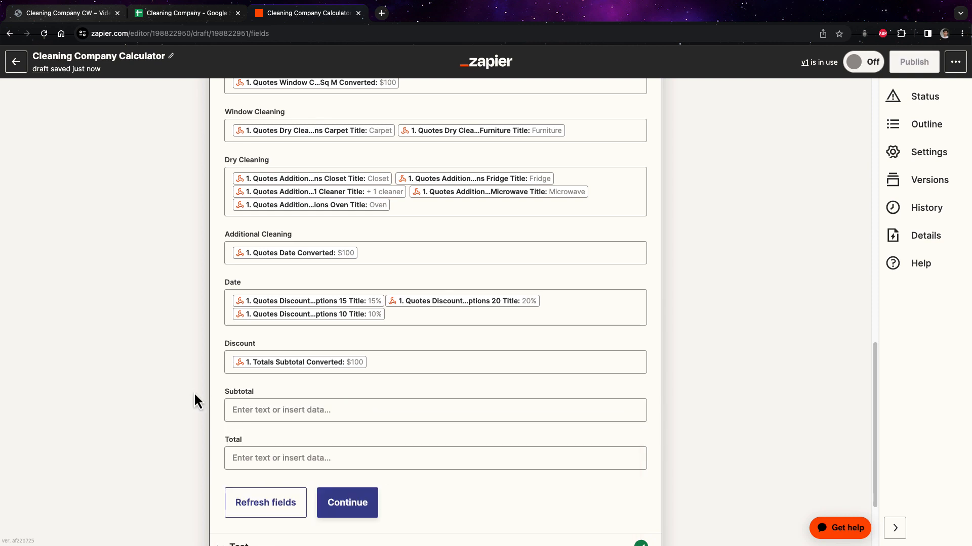
{"action": "scroll", "coordinate": [245, 425], "scroll_direction": "down", "scroll_amount": 1}
{"action": "left_click", "coordinate": [278, 438]}
{"action": "type", "text": "1. Totals Total Converted: $100"}
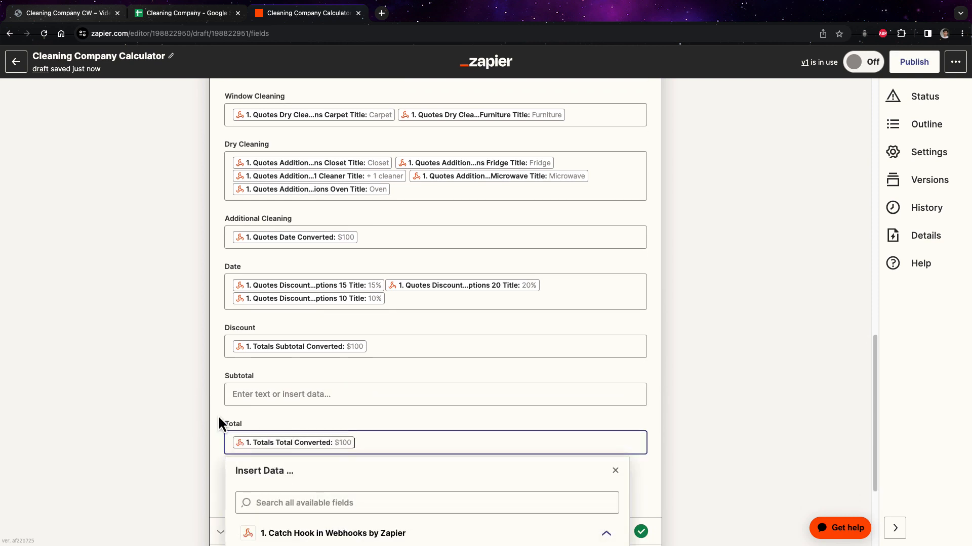
{"action": "left_click", "coordinate": [217, 415]}
{"action": "left_click", "coordinate": [391, 351]}
{"action": "key", "text": "BackSpace"}
{"action": "key", "text": "BackSpace"}
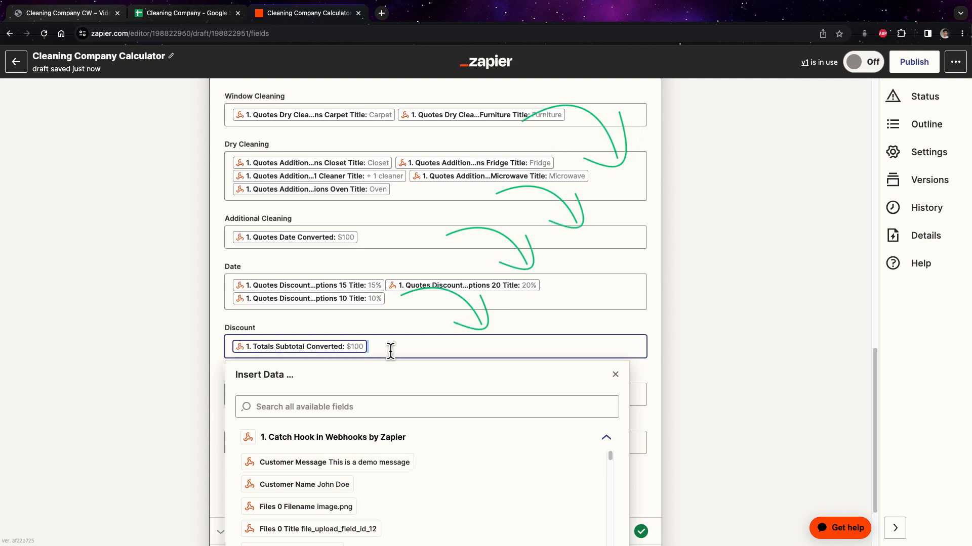
{"action": "left_click", "coordinate": [80, 348]}
{"action": "left_click", "coordinate": [275, 395]}
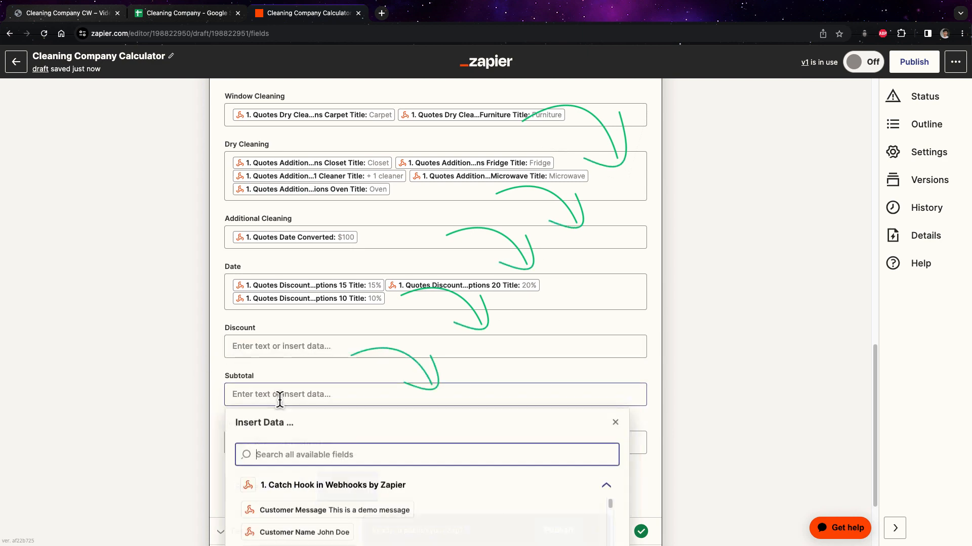
{"action": "key", "text": "super+v"}
{"action": "left_click", "coordinate": [143, 350]}
Move the three discount pills into Discount and the Date Converted pill into Date.
{"action": "scroll", "coordinate": [141, 344], "scroll_direction": "up", "scroll_amount": 7}
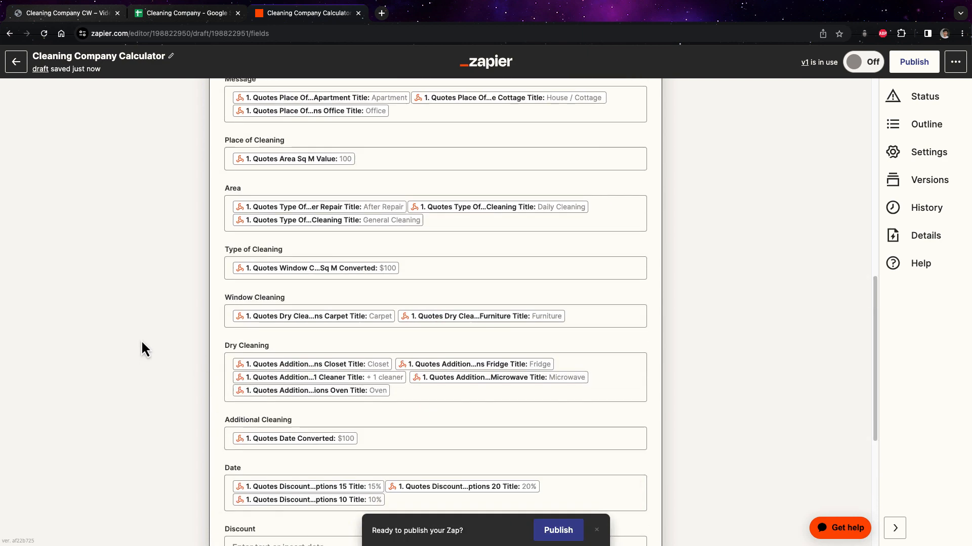
{"action": "scroll", "coordinate": [248, 283], "scroll_direction": "down", "scroll_amount": 9}
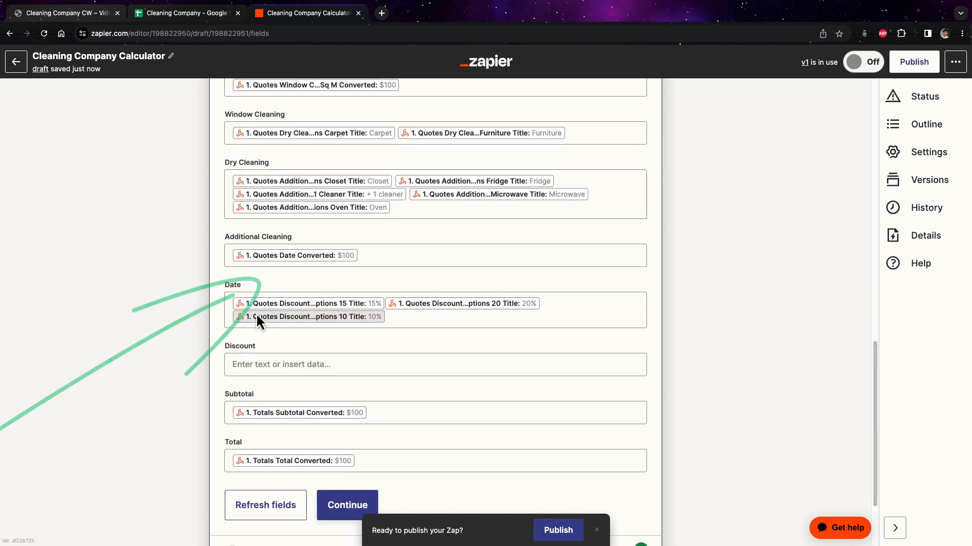
{"action": "left_click", "coordinate": [434, 205]}
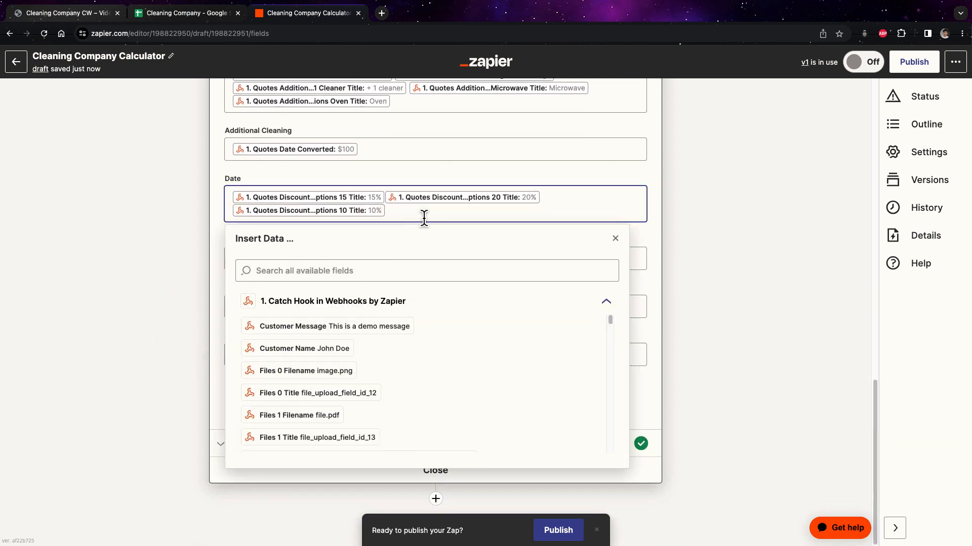
{"action": "key", "text": "super+a"}
{"action": "key", "text": "BackSpace"}
{"action": "left_click", "coordinate": [175, 252]}
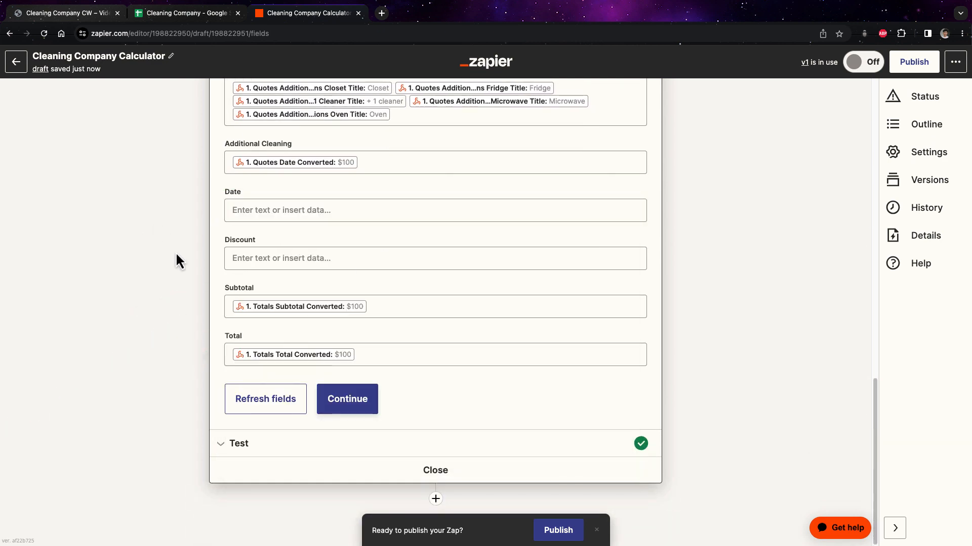
{"action": "left_click", "coordinate": [314, 263]}
{"action": "key", "text": "super+v"}
{"action": "left_click", "coordinate": [123, 217]}
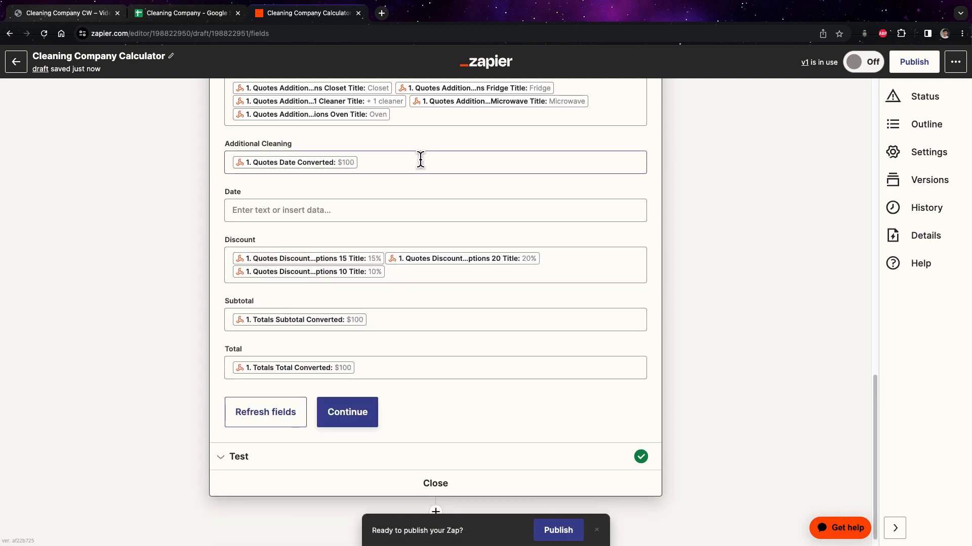
{"action": "left_click", "coordinate": [424, 168]}
{"action": "key", "text": "super+a"}
{"action": "key", "text": "super+x"}
{"action": "left_click", "coordinate": [84, 184]}
{"action": "left_click", "coordinate": [338, 214]}
{"action": "key", "text": "super+v"}
{"action": "left_click", "coordinate": [177, 207]}
Shift the extra-cleaning, Carpet/Furniture and window pills into Additional, Dry and Window Cleaning.
{"action": "scroll", "coordinate": [385, 187], "scroll_direction": "up", "scroll_amount": 1}
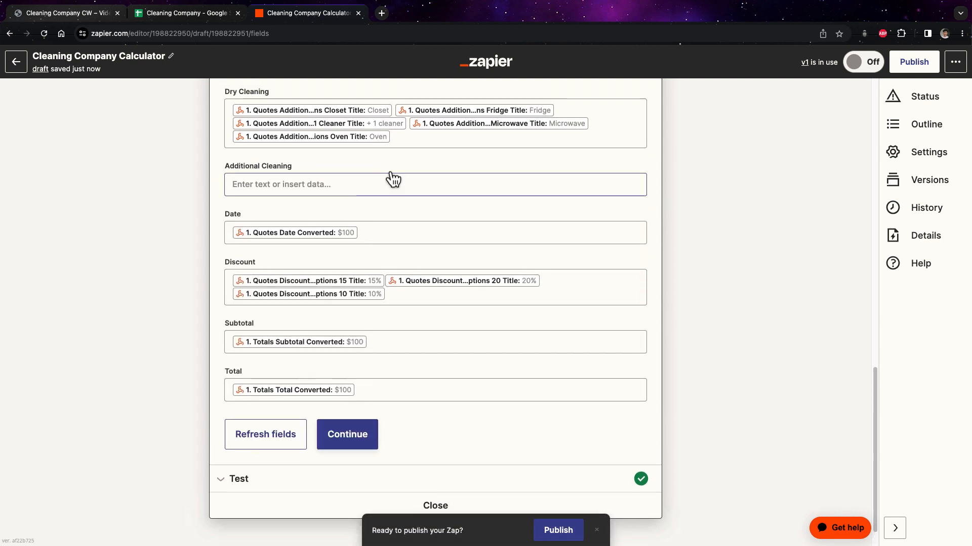
{"action": "left_click", "coordinate": [419, 143]}
{"action": "key", "text": "super+a"}
{"action": "key", "text": "super+x"}
{"action": "left_click", "coordinate": [315, 162]}
{"action": "key", "text": "super+v"}
{"action": "left_click", "coordinate": [140, 167]}
{"action": "scroll", "coordinate": [139, 167], "scroll_direction": "up", "scroll_amount": 5}
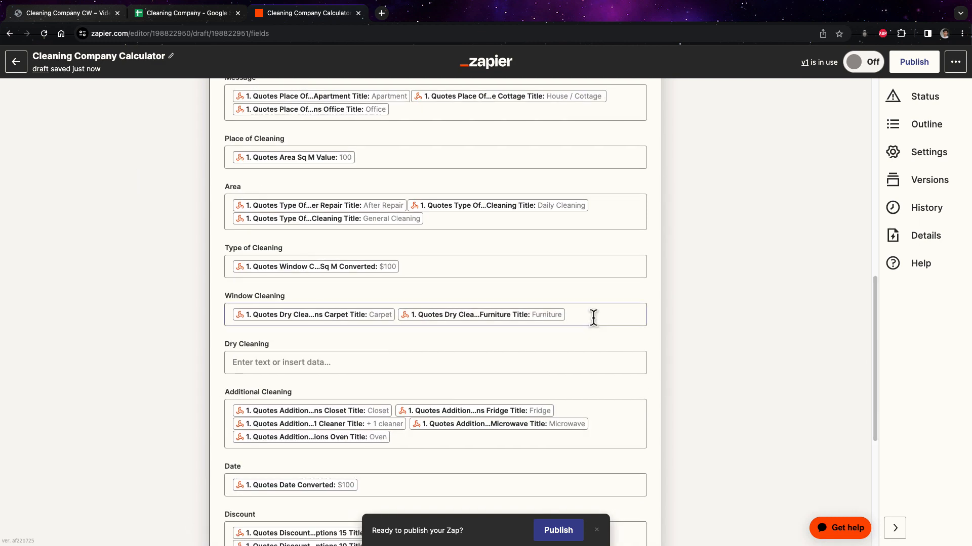
{"action": "left_click", "coordinate": [585, 317]}
{"action": "key", "text": "super+a"}
{"action": "key", "text": "super+x"}
{"action": "left_click", "coordinate": [385, 363]}
{"action": "key", "text": "super+v"}
{"action": "left_click", "coordinate": [425, 267]}
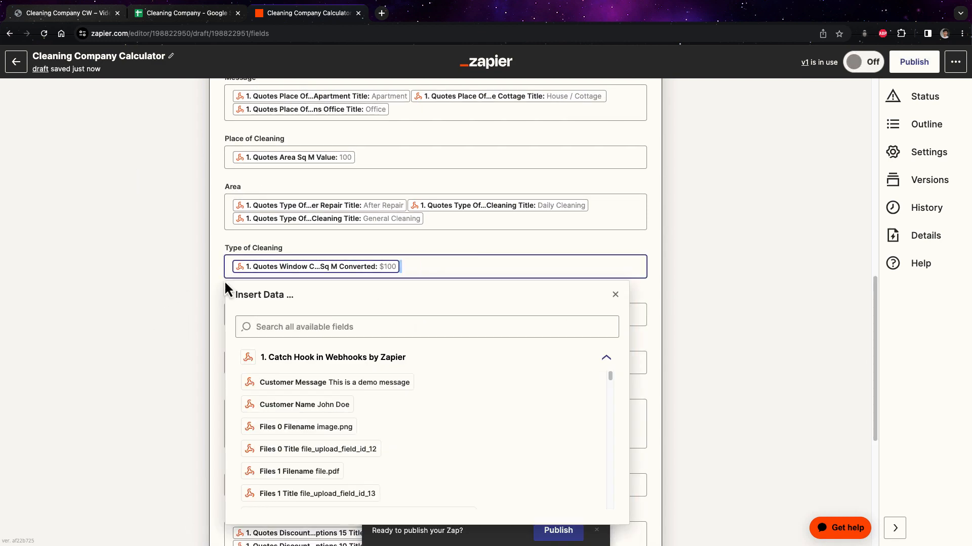
{"action": "key", "text": "super+a"}
{"action": "key", "text": "super+x"}
{"action": "left_click", "coordinate": [245, 312]}
{"action": "key", "text": "super+v"}
Shift the cleaning-type, area and place pills into Type of Cleaning, Area and Place of Cleaning.
{"action": "left_click", "coordinate": [451, 218]}
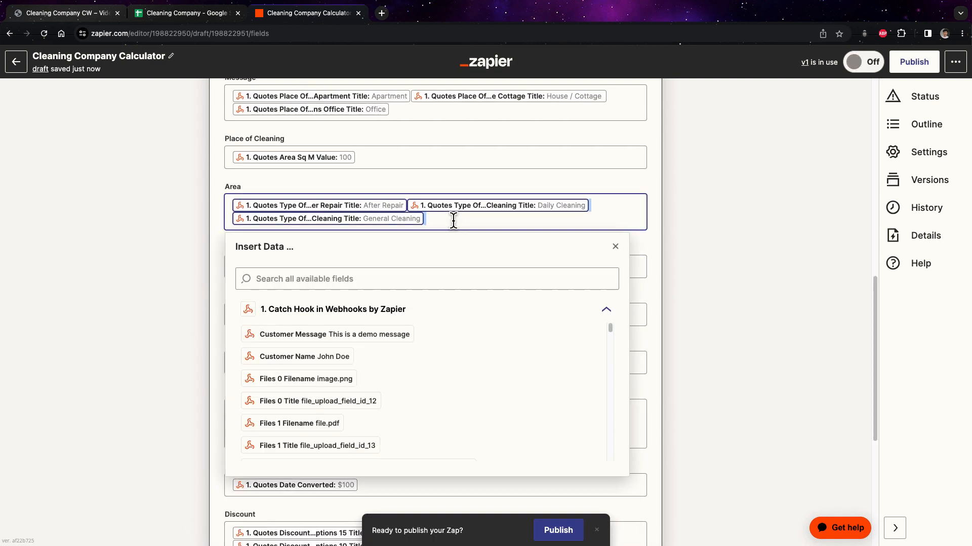
{"action": "key", "text": "super+a"}
{"action": "key", "text": "super+x"}
{"action": "left_click", "coordinate": [320, 258]}
{"action": "key", "text": "super+v"}
{"action": "left_click", "coordinate": [371, 161]}
{"action": "key", "text": "super+a"}
{"action": "key", "text": "super+x"}
{"action": "left_click", "coordinate": [281, 205]}
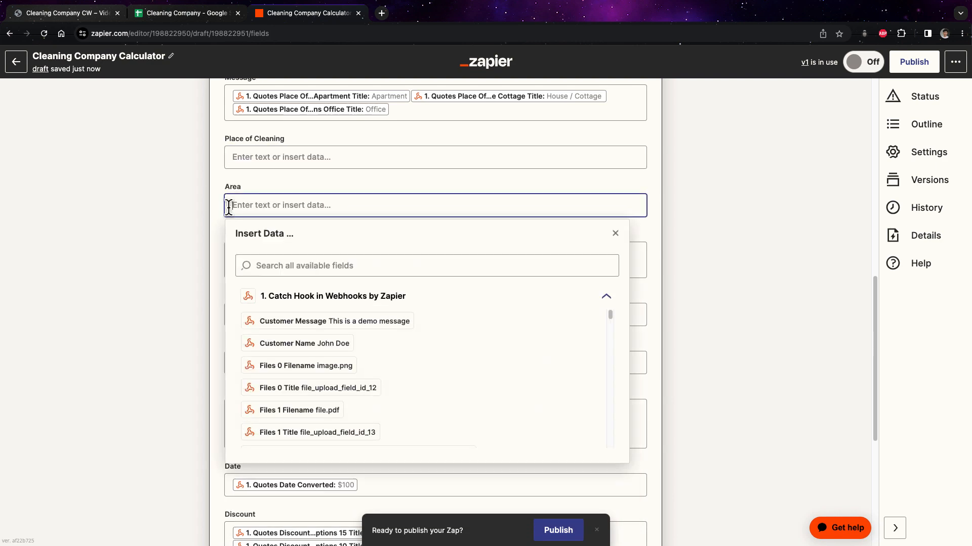
{"action": "key", "text": "super+v"}
{"action": "left_click", "coordinate": [156, 201]}
{"action": "scroll", "coordinate": [156, 201], "scroll_direction": "up", "scroll_amount": 2}
{"action": "scroll", "coordinate": [157, 204], "scroll_direction": "up", "scroll_amount": 2}
{"action": "left_click", "coordinate": [427, 264]}
{"action": "left_click", "coordinate": [254, 287]}
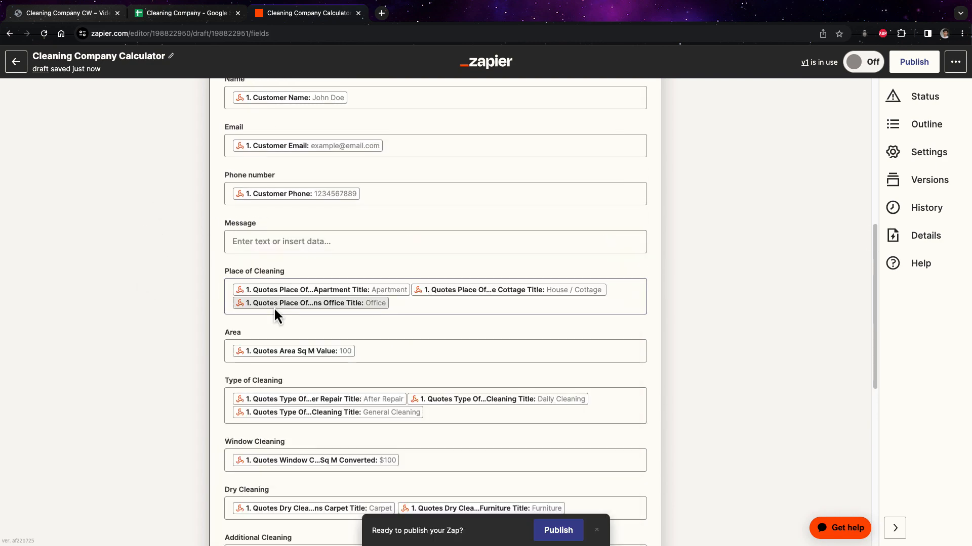
{"action": "scroll", "coordinate": [275, 308], "scroll_direction": "down", "scroll_amount": 2}
{"action": "scroll", "coordinate": [271, 303], "scroll_direction": "up", "scroll_amount": 2}
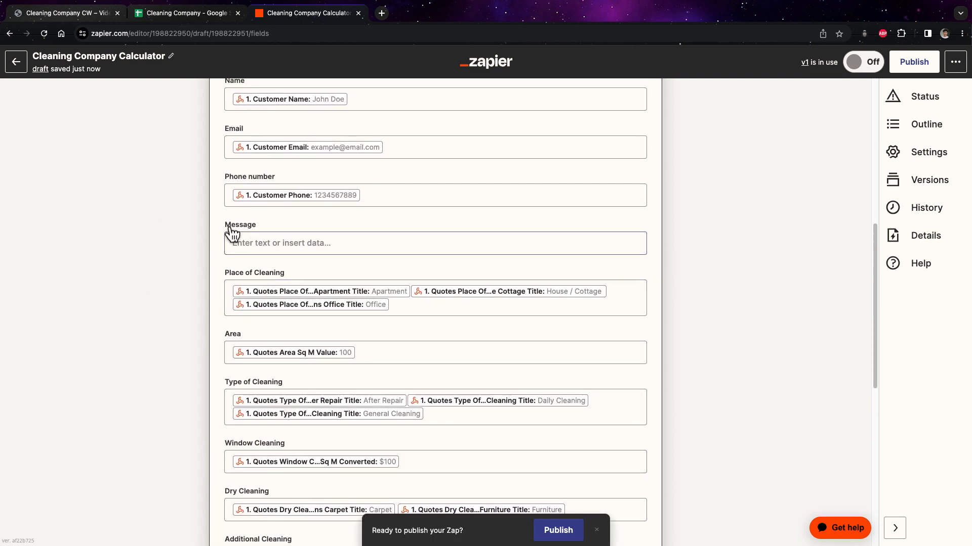
Map Customer Message into the Message field, continue to the test data, and begin publishing.
{"action": "left_click", "coordinate": [303, 244]}
{"action": "left_click", "coordinate": [319, 305]}
{"action": "type", "text": "messa"}
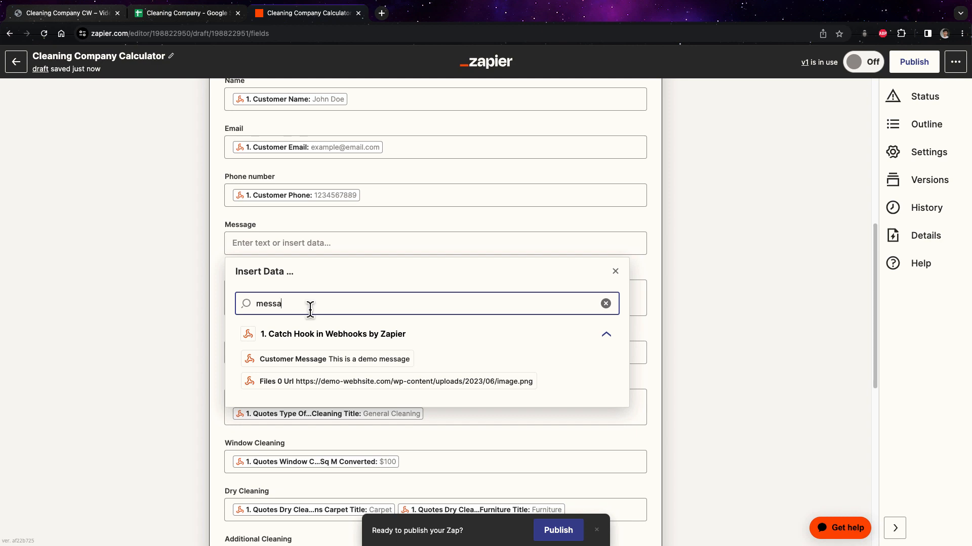
{"action": "left_click", "coordinate": [344, 359]}
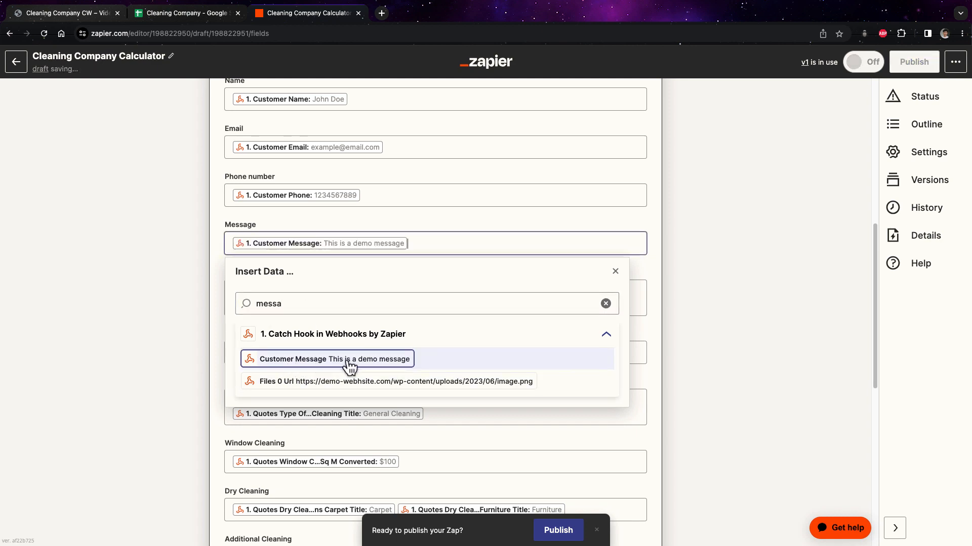
{"action": "left_click", "coordinate": [175, 285]}
{"action": "scroll", "coordinate": [588, 278], "scroll_direction": "down", "scroll_amount": 10}
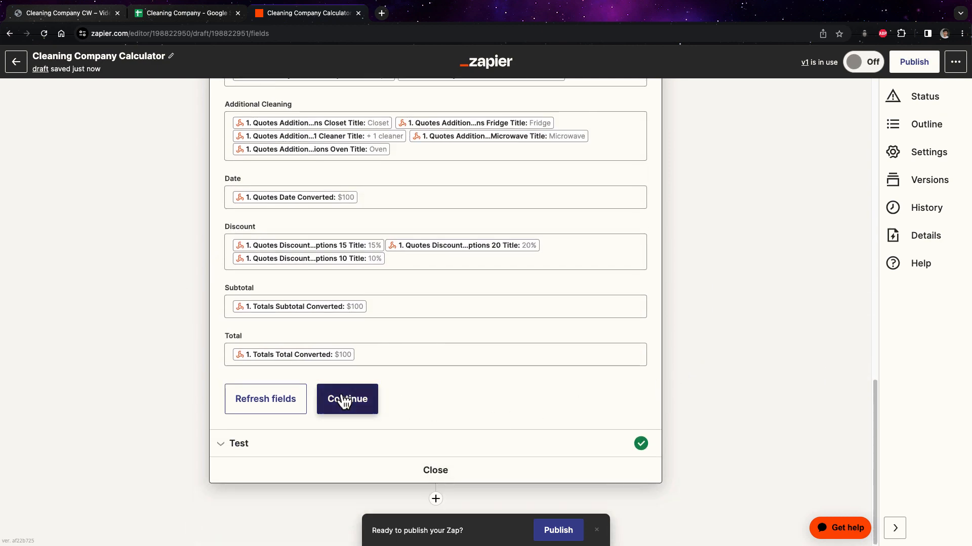
{"action": "left_click", "coordinate": [345, 400]}
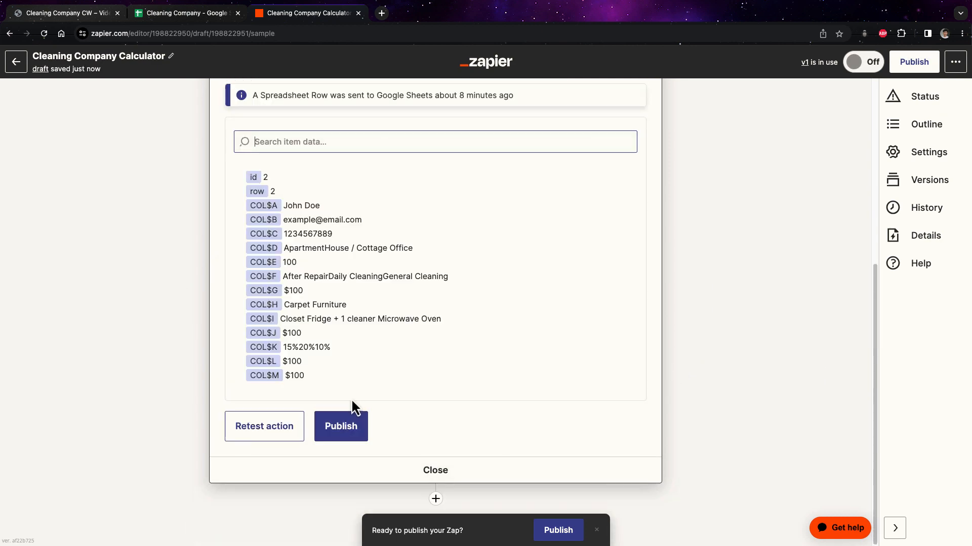
{"action": "left_click", "coordinate": [358, 427]}
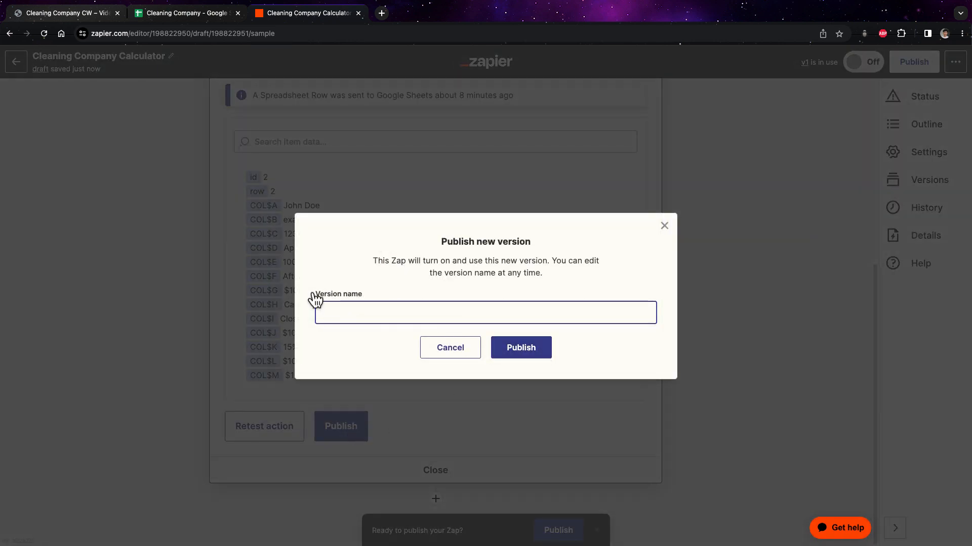
Publish the Zap as version v2, then return via the spreadsheet to the calculator page.
{"action": "left_click", "coordinate": [526, 357]}
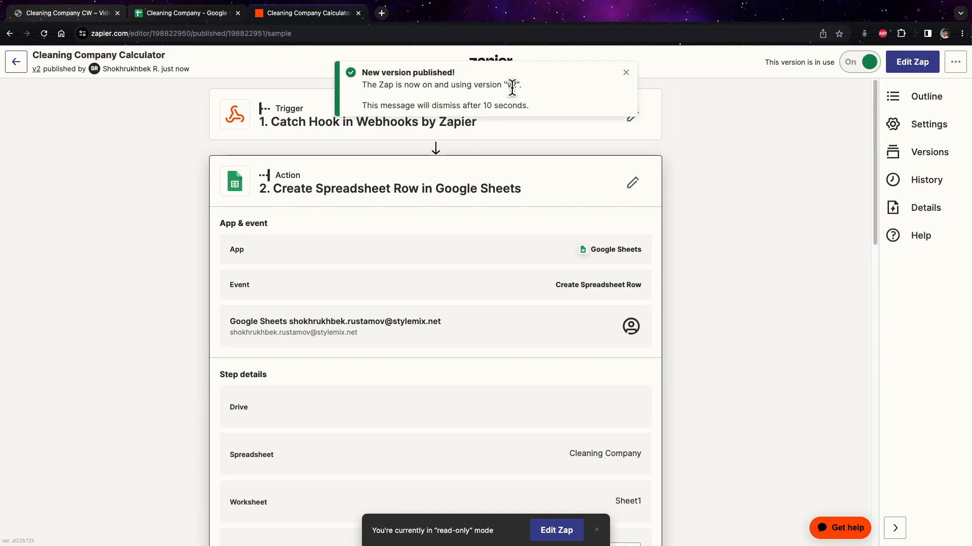
{"action": "left_click", "coordinate": [625, 72]}
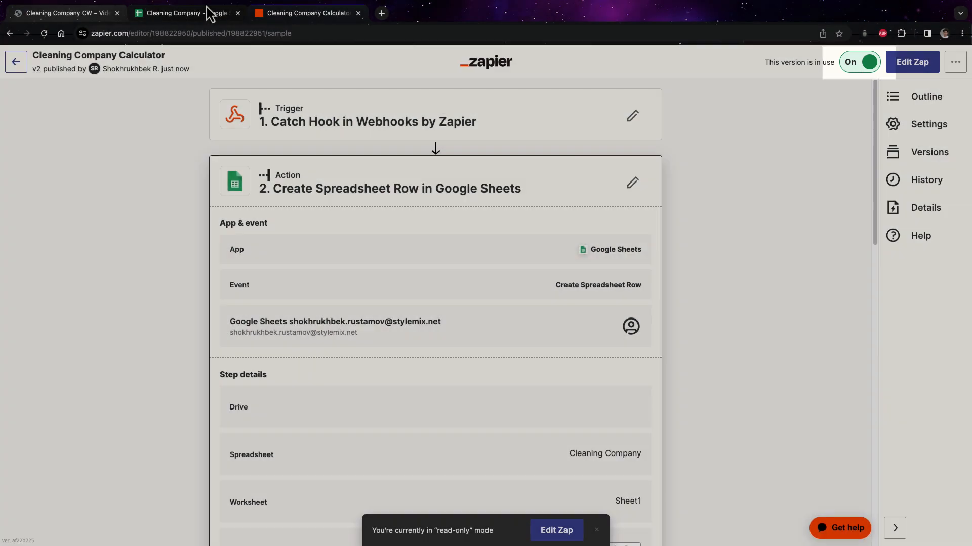
{"action": "left_click", "coordinate": [205, 10]}
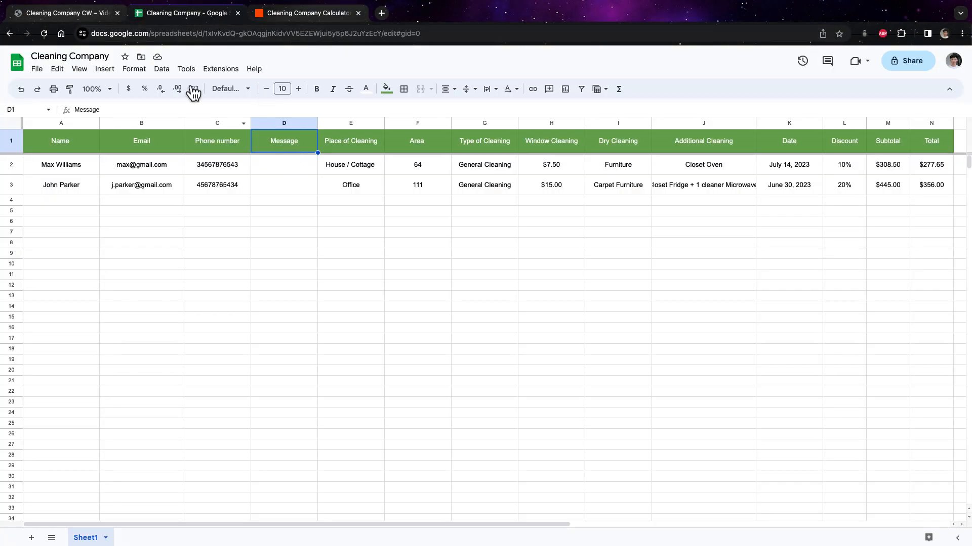
{"action": "left_click", "coordinate": [72, 16]}
Reload the calculator and set 160 sq.m, After Repair cleaning and window area 5.
{"action": "left_click", "coordinate": [43, 38]}
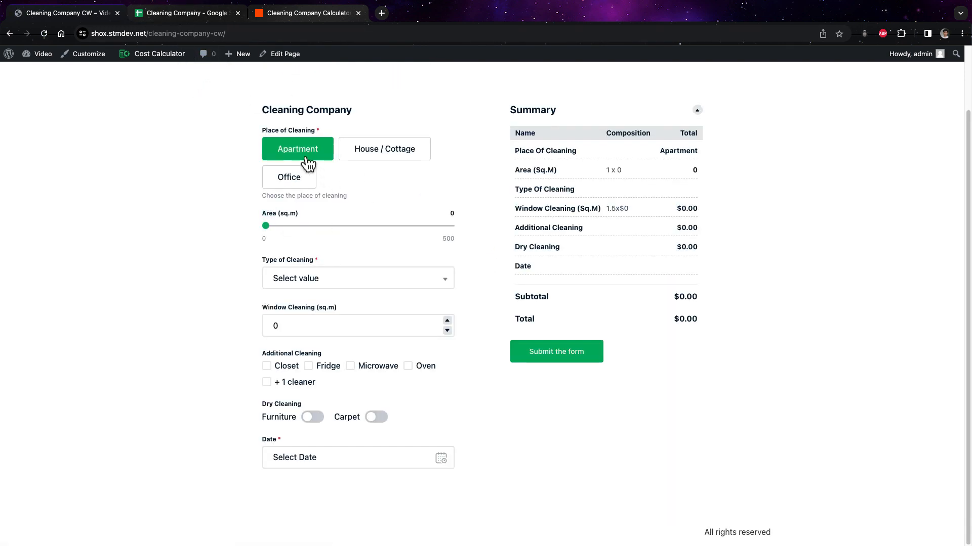
{"action": "left_click_drag", "start_coordinate": [266, 226], "coordinate": [325, 232]}
{"action": "scroll", "coordinate": [215, 314], "scroll_direction": "down", "scroll_amount": 1}
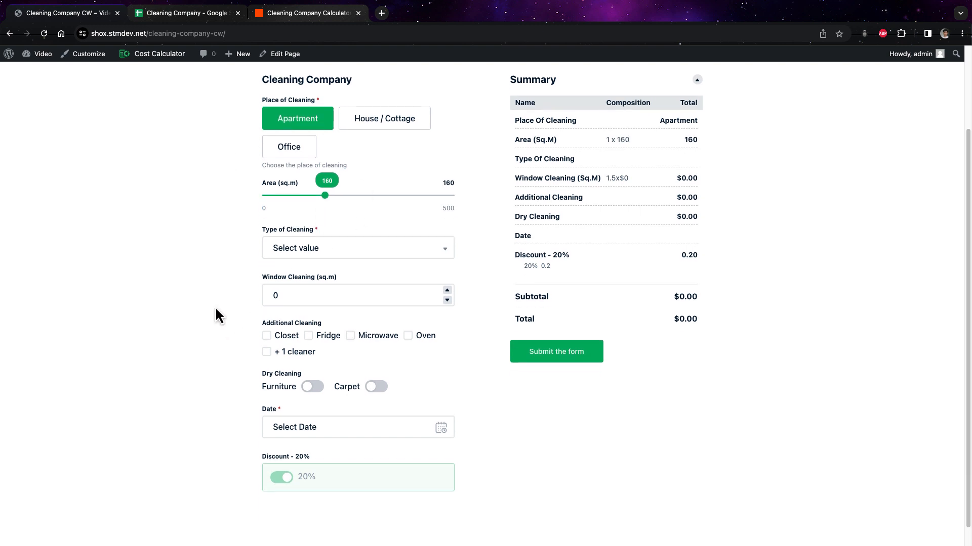
{"action": "scroll", "coordinate": [216, 310], "scroll_direction": "down", "scroll_amount": 1}
{"action": "left_click", "coordinate": [367, 227]}
{"action": "left_click", "coordinate": [348, 361]}
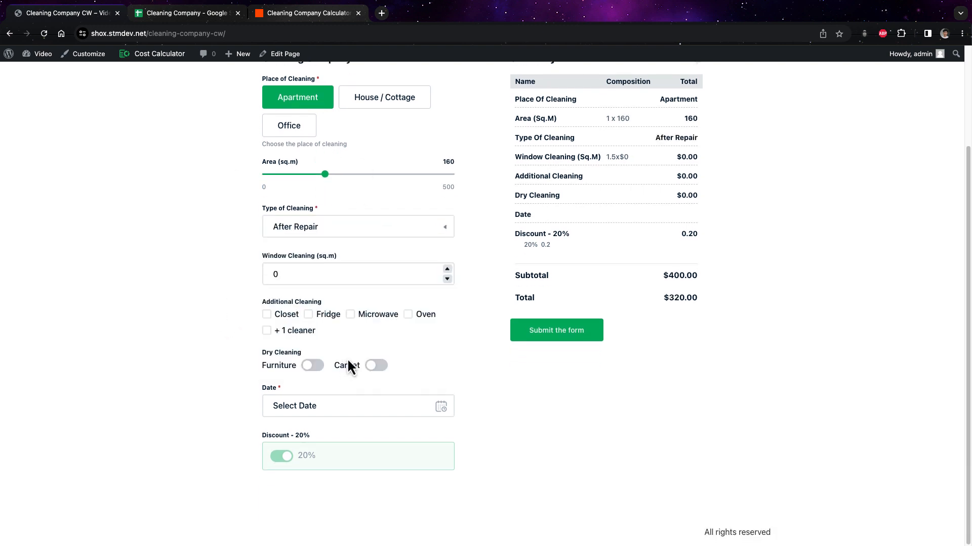
{"action": "left_click_drag", "start_coordinate": [402, 273], "coordinate": [230, 278]}
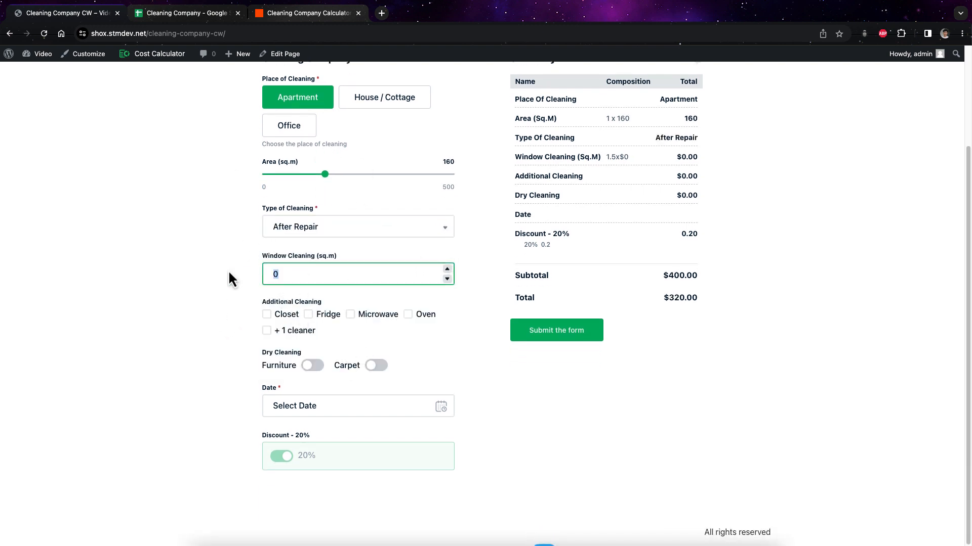
{"action": "type", "text": "5"}
{"action": "left_click", "coordinate": [212, 278]}
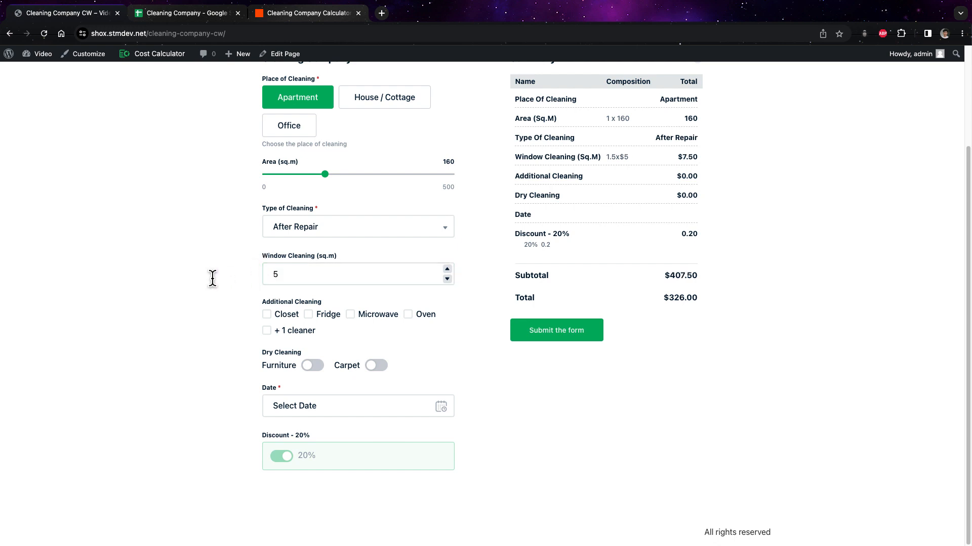
Add closet, oven, an extra cleaner, furniture and carpet dry cleaning, date July 25, 2023, and submit.
{"action": "left_click", "coordinate": [285, 319]}
{"action": "left_click", "coordinate": [416, 320]}
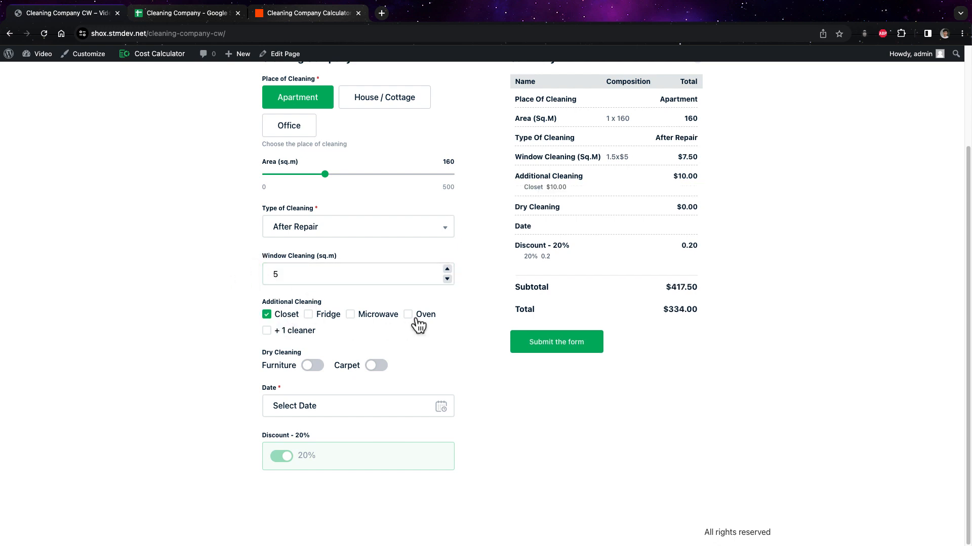
{"action": "left_click", "coordinate": [302, 332]}
{"action": "left_click", "coordinate": [314, 366]}
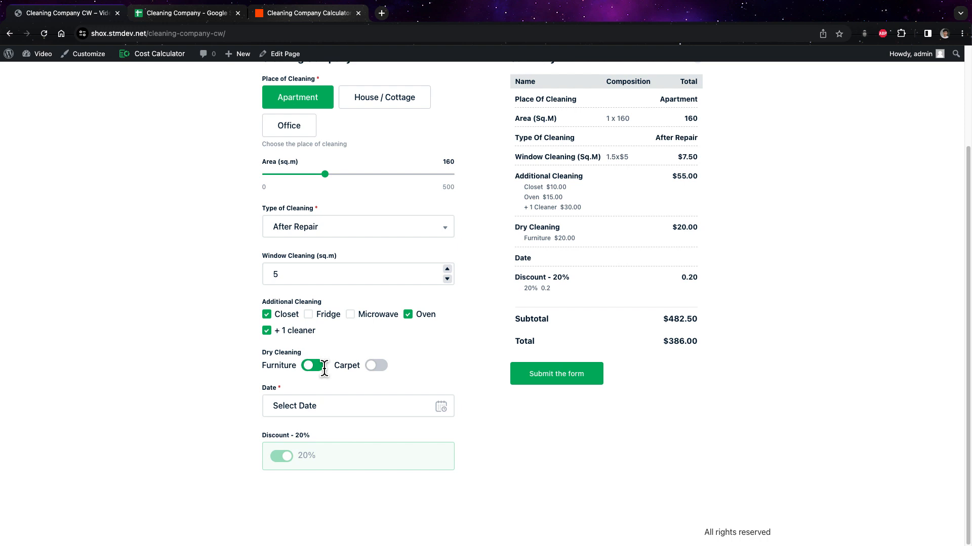
{"action": "left_click", "coordinate": [378, 366]}
{"action": "left_click", "coordinate": [326, 409]}
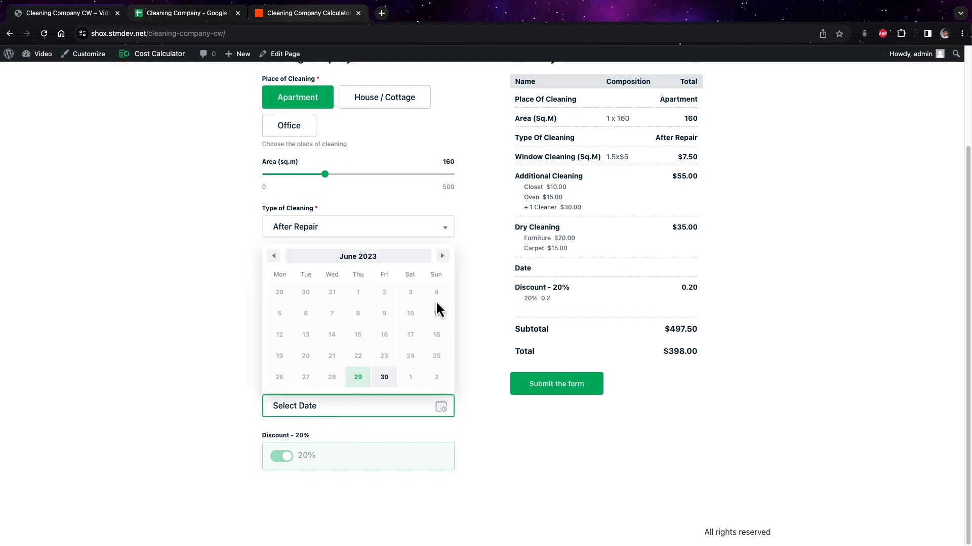
{"action": "left_click", "coordinate": [442, 257]}
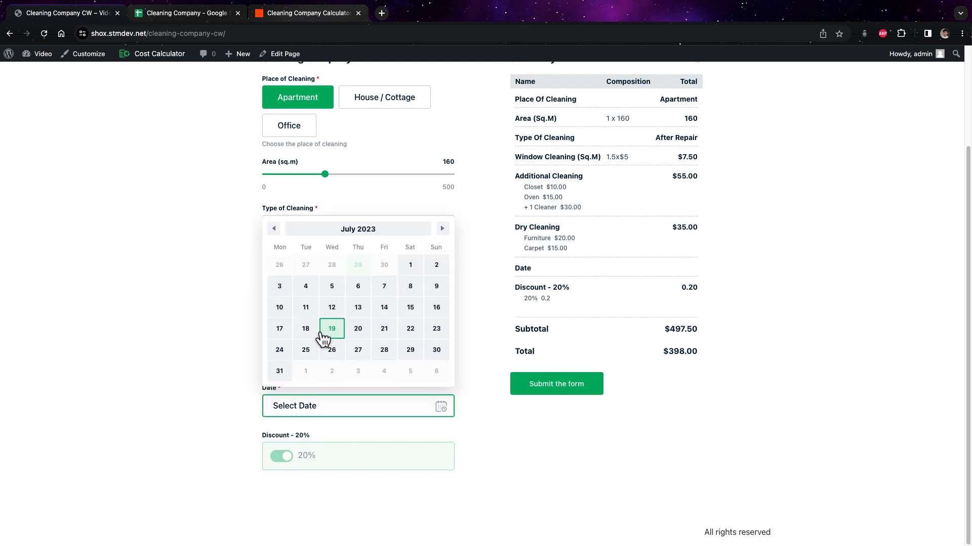
{"action": "left_click", "coordinate": [307, 353]}
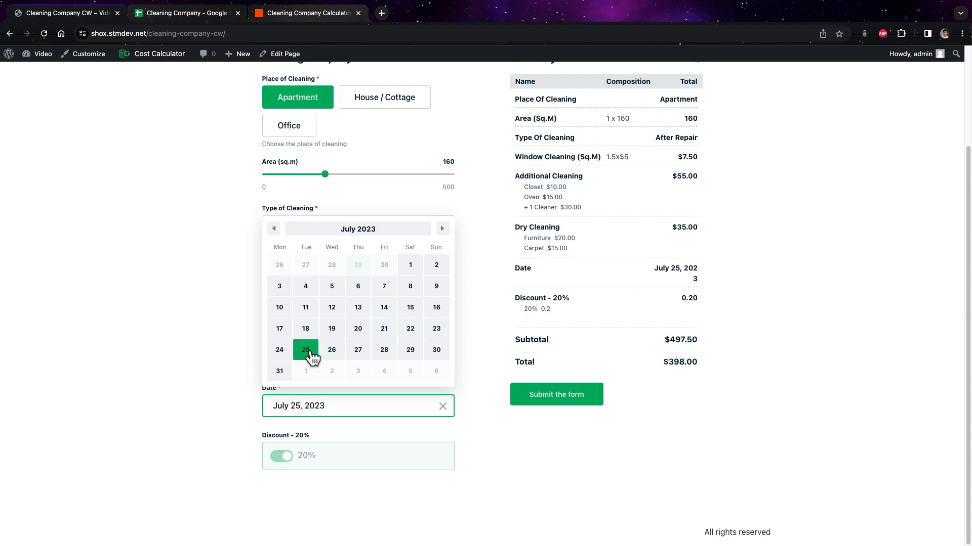
{"action": "left_click", "coordinate": [188, 332]}
{"action": "left_click", "coordinate": [556, 394]}
{"action": "scroll", "coordinate": [723, 371], "scroll_direction": "down", "scroll_amount": 5}
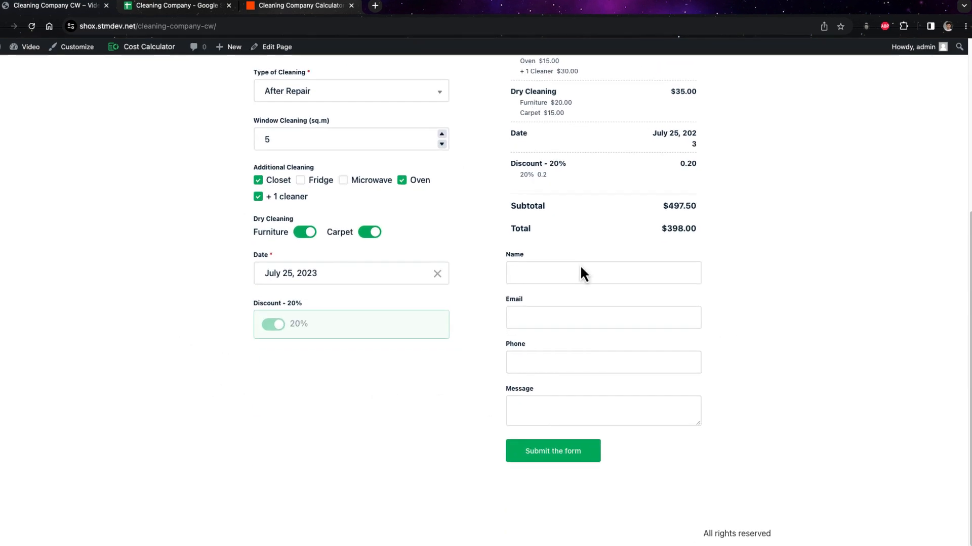
Fill in the customer's full name, e-mail address and phone number.
{"action": "left_click", "coordinate": [581, 279]}
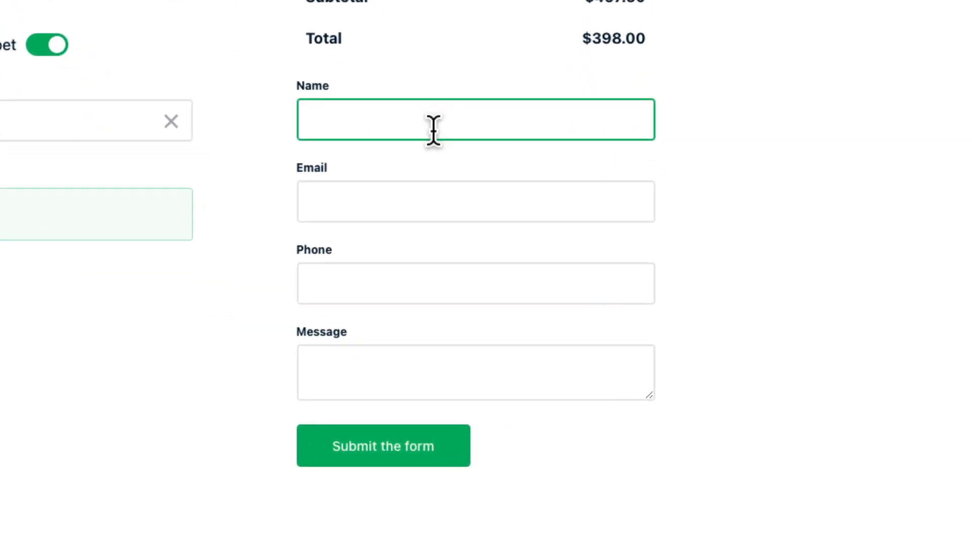
{"action": "type", "text": "Harry James Potter"}
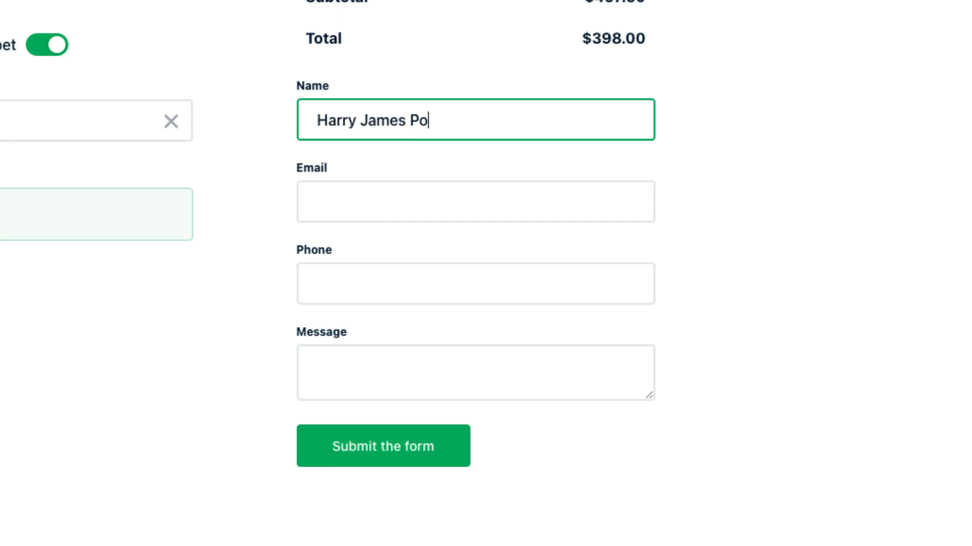
{"action": "left_click", "coordinate": [506, 199]}
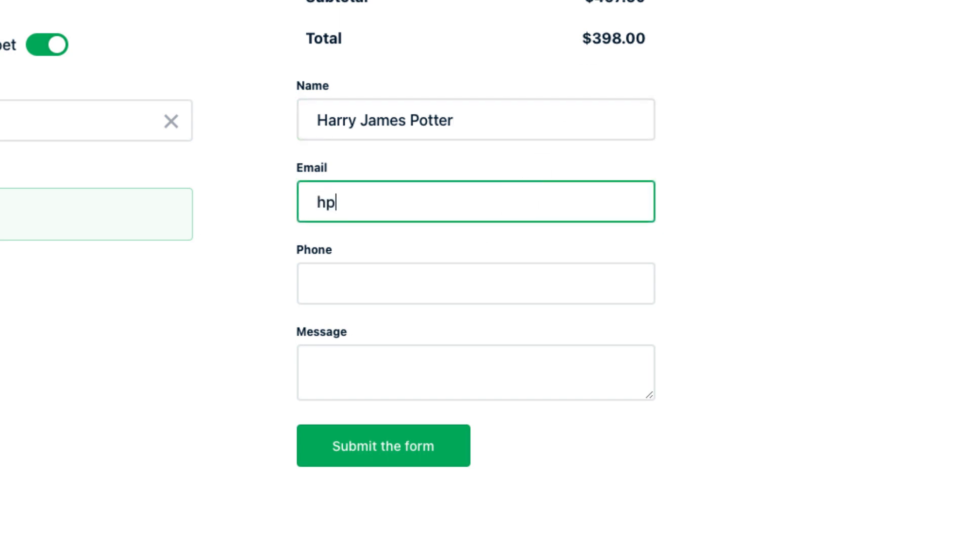
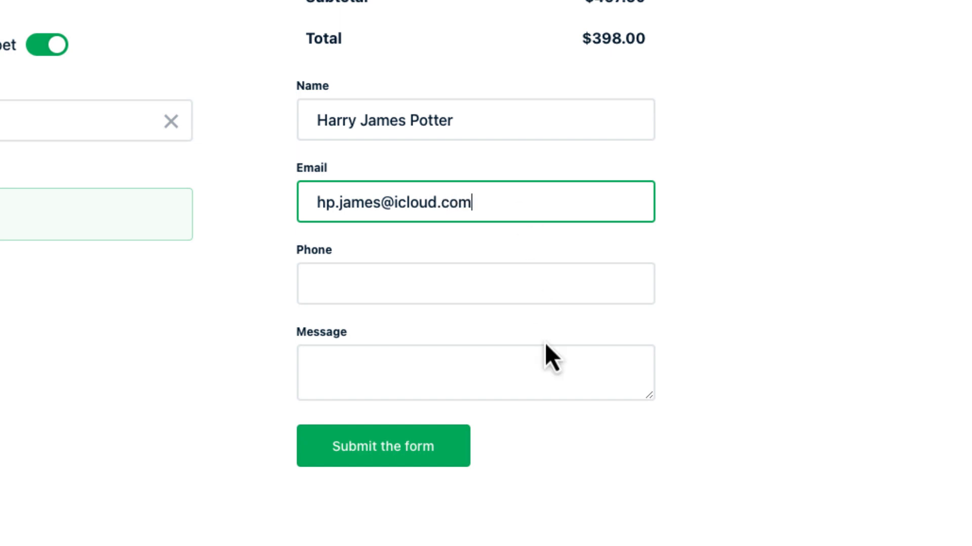
{"action": "left_click", "coordinate": [476, 292]}
{"action": "type", "text": "345678"}
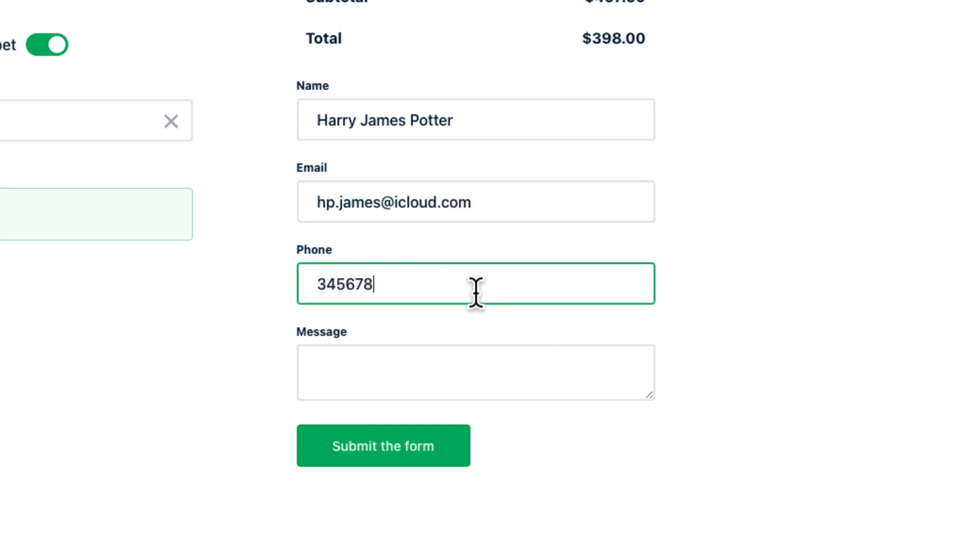
{"action": "type", "text": "76543"}
Ask about the dry cleaning service in the message, send the form, and view the spreadsheet.
{"action": "left_click", "coordinate": [424, 369]}
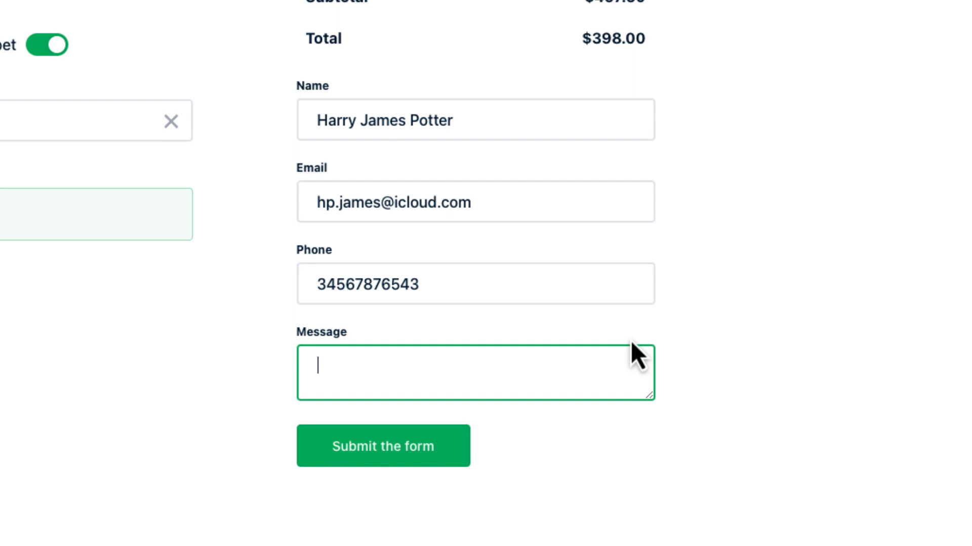
{"action": "type", "text": "Hey,"}
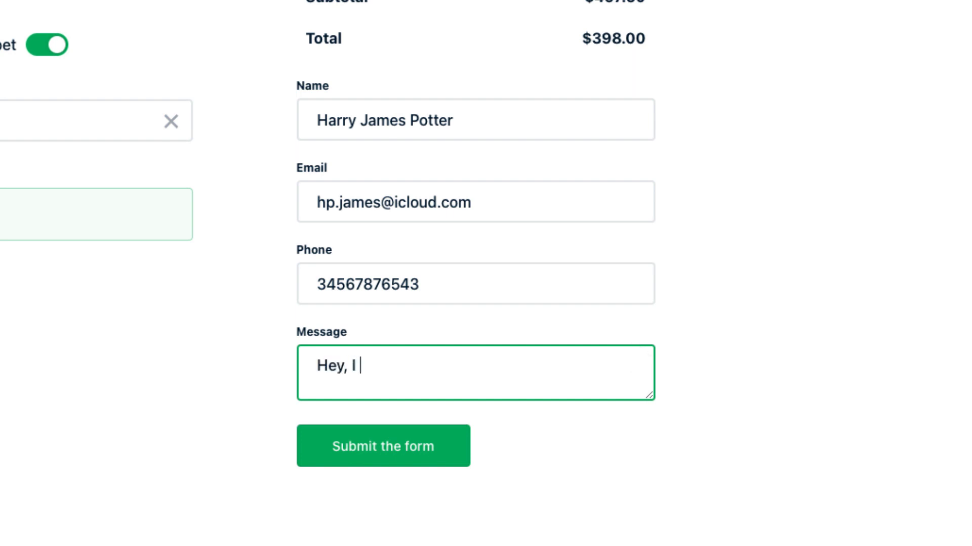
{"action": "type", "text": " I want to ge"}
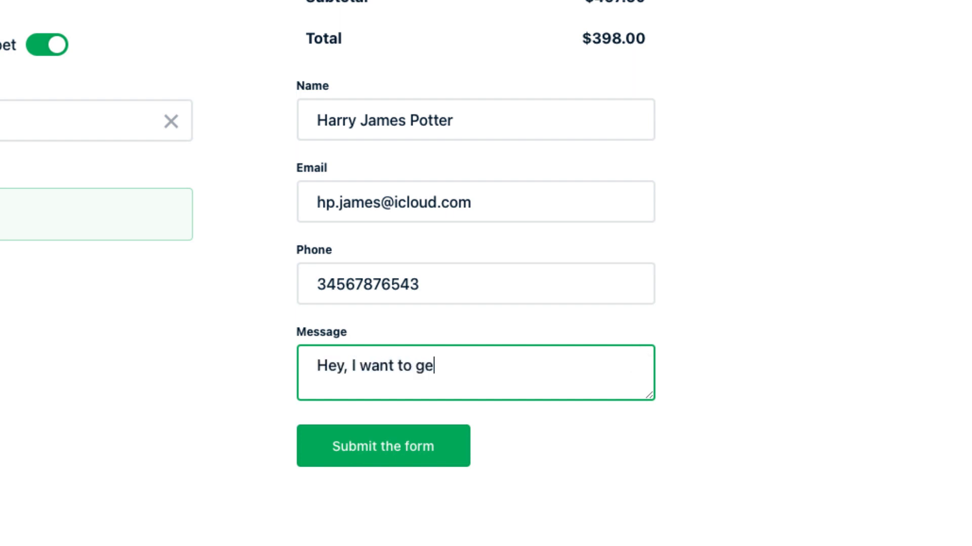
{"action": "type", "text": "t more inf"}
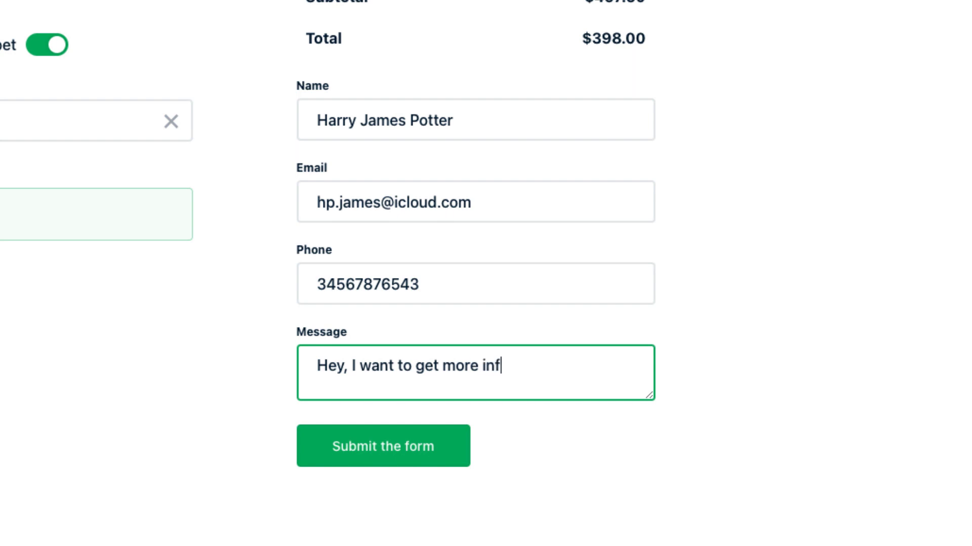
{"action": "type", "text": "o about de"}
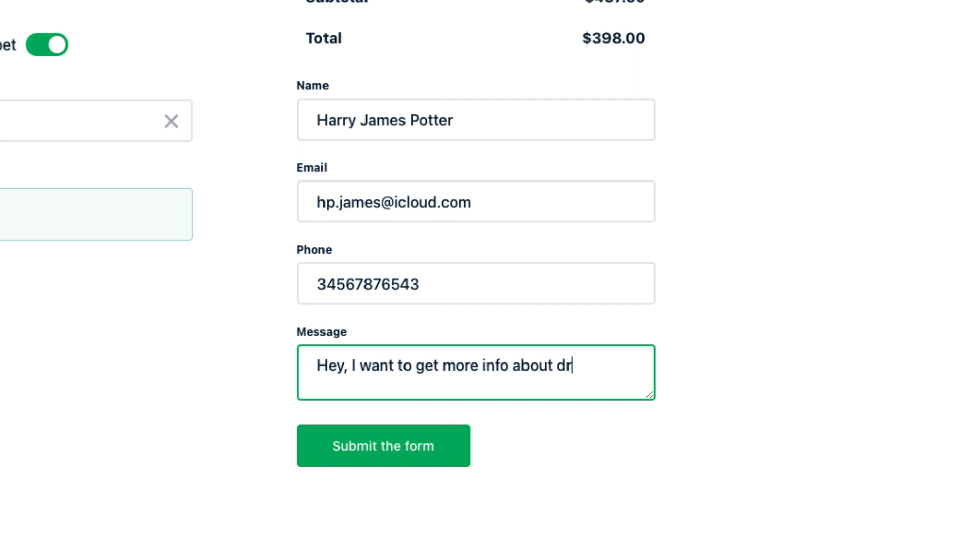
{"action": "type", "text": "y cleaning s"}
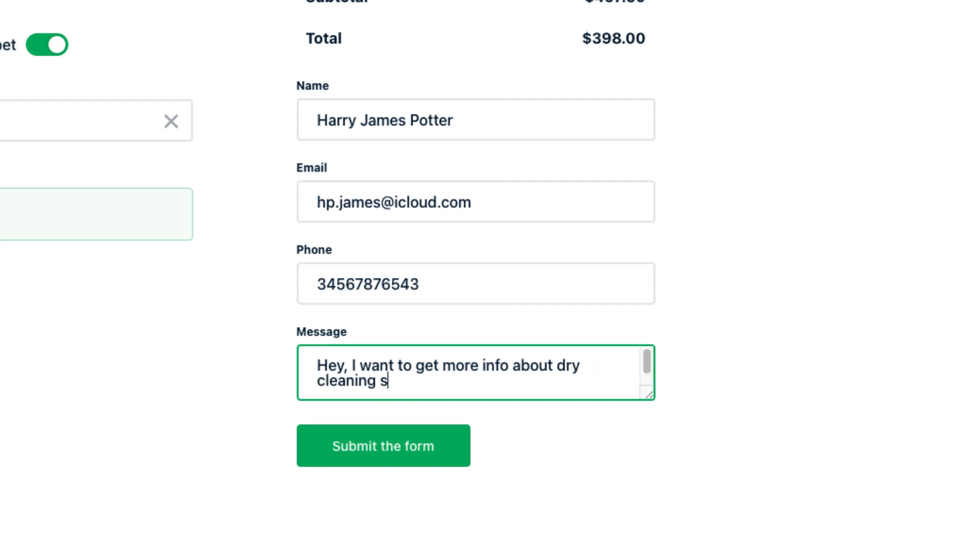
{"action": "type", "text": "ervice of y"}
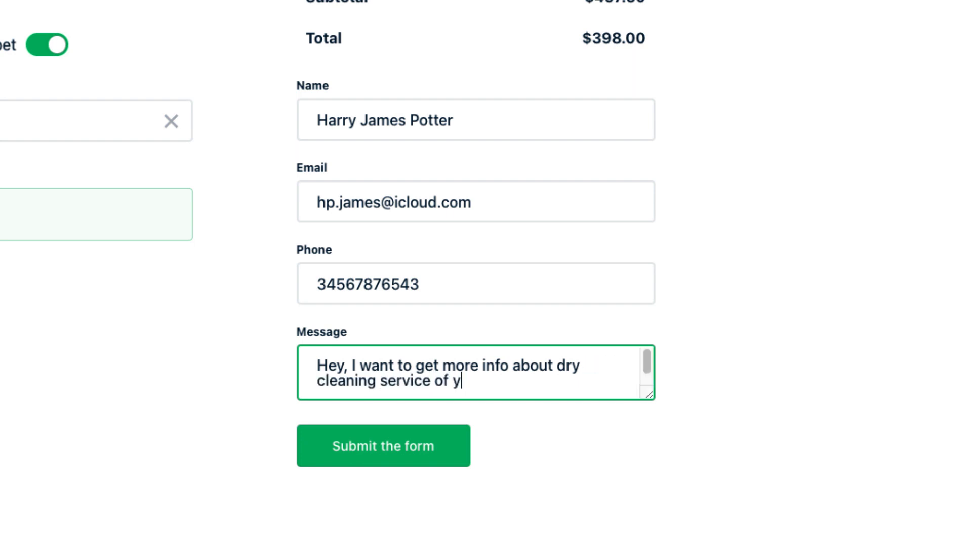
{"action": "type", "text": "our comp"}
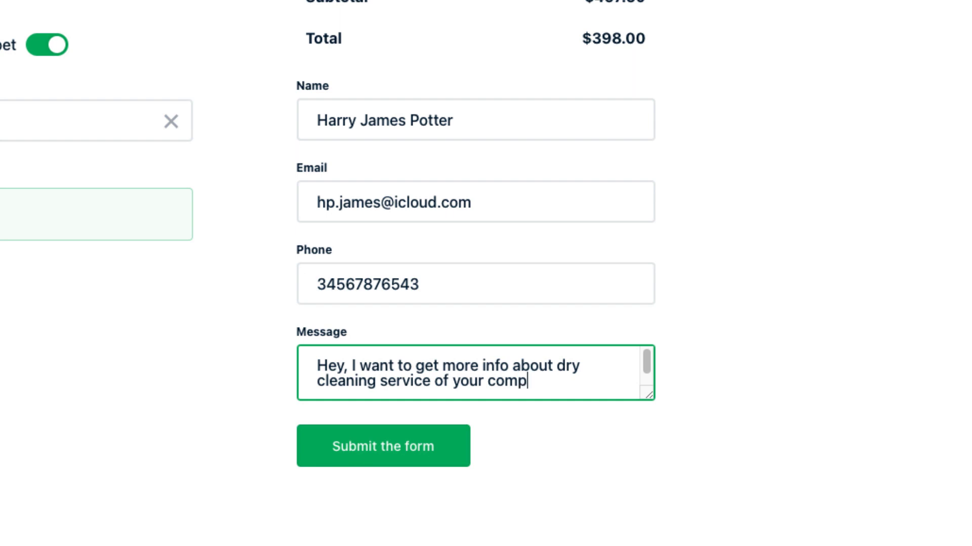
{"action": "type", "text": "any and can you"}
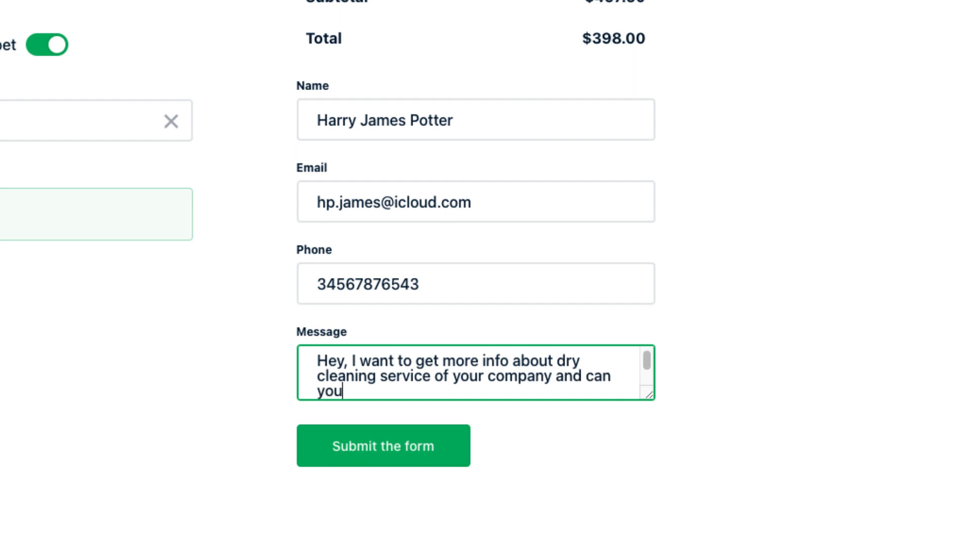
{"action": "type", "text": " let me kno"}
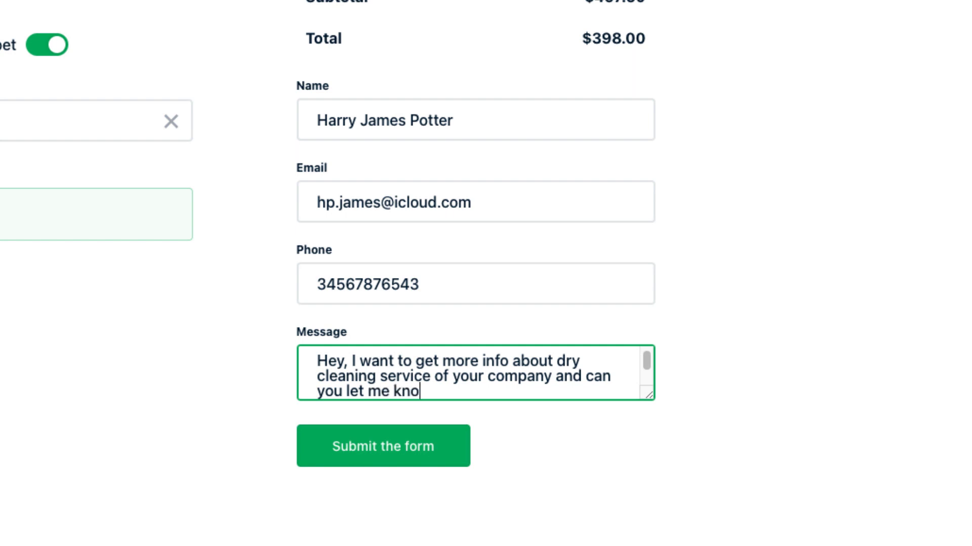
{"action": "type", "text": "w if there are an"}
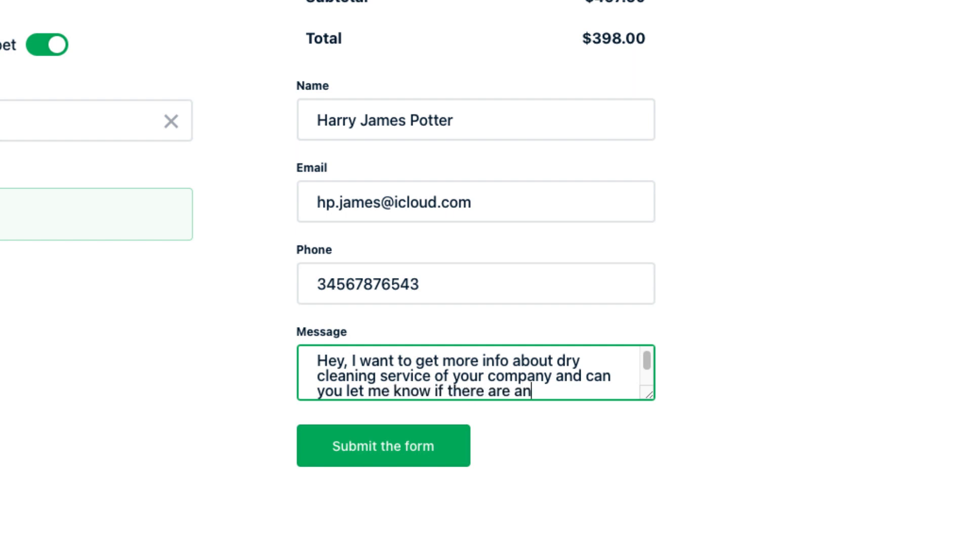
{"action": "type", "text": "other "}
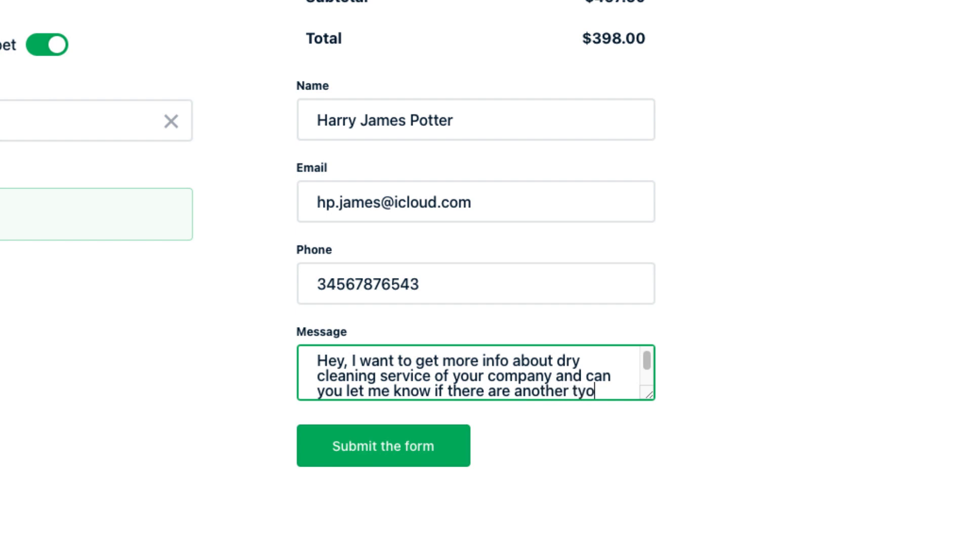
{"action": "type", "text": "types o"}
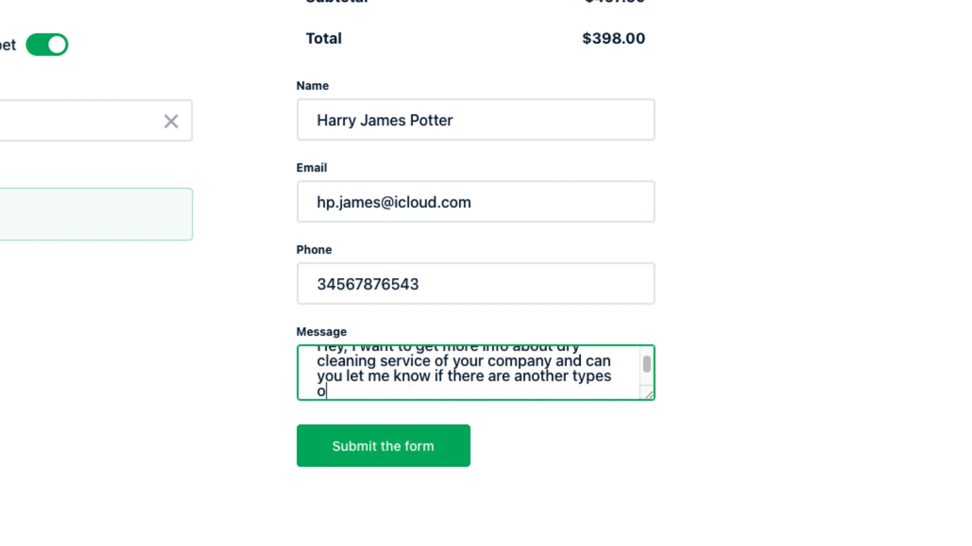
{"action": "type", "text": "f discounts?"}
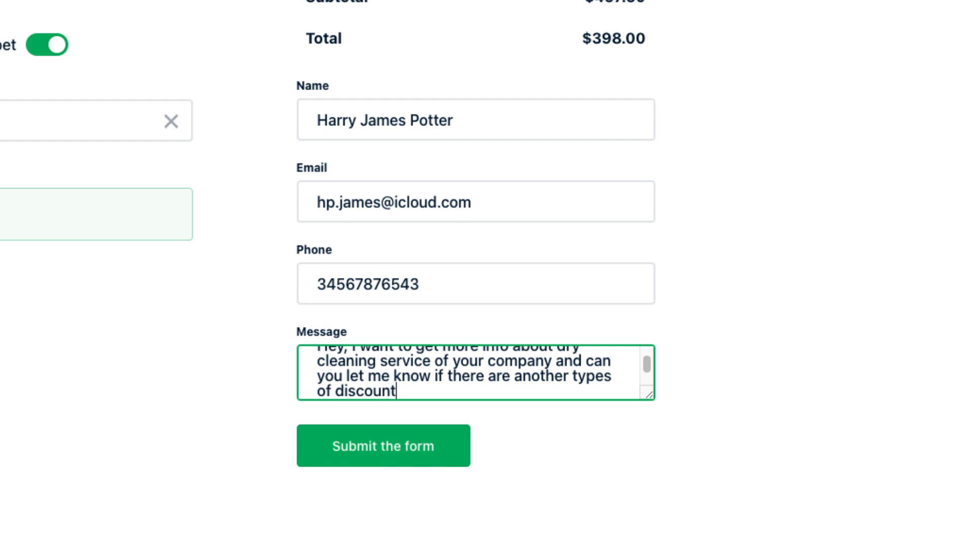
{"action": "left_click", "coordinate": [393, 465]}
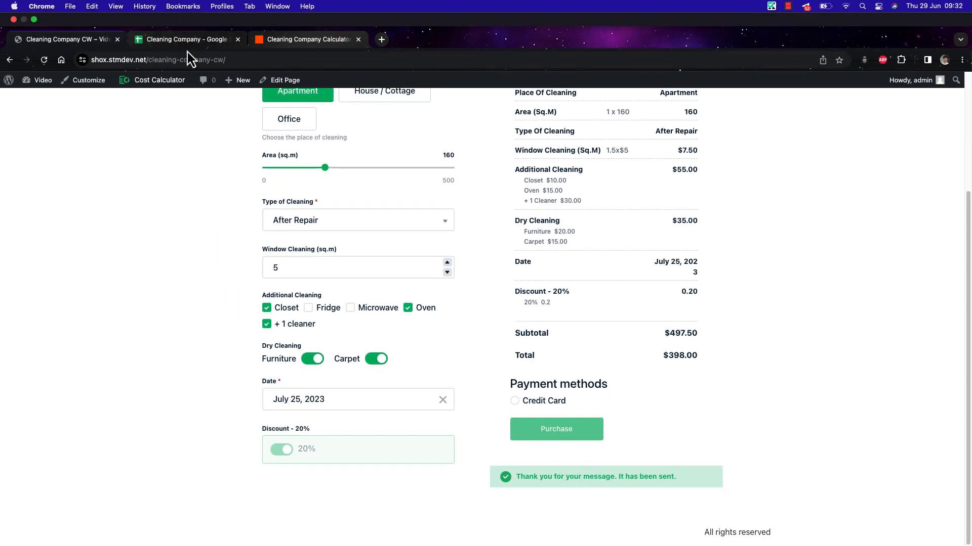
{"action": "left_click", "coordinate": [193, 41]}
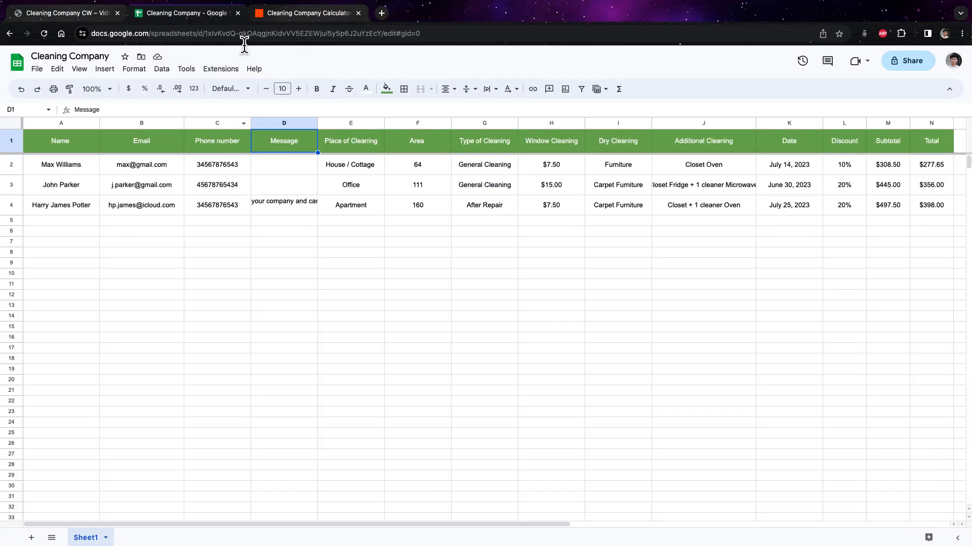
Review row 4's new submission: name, e-mail, Apartment place and the message in D4.
{"action": "left_click", "coordinate": [73, 207]}
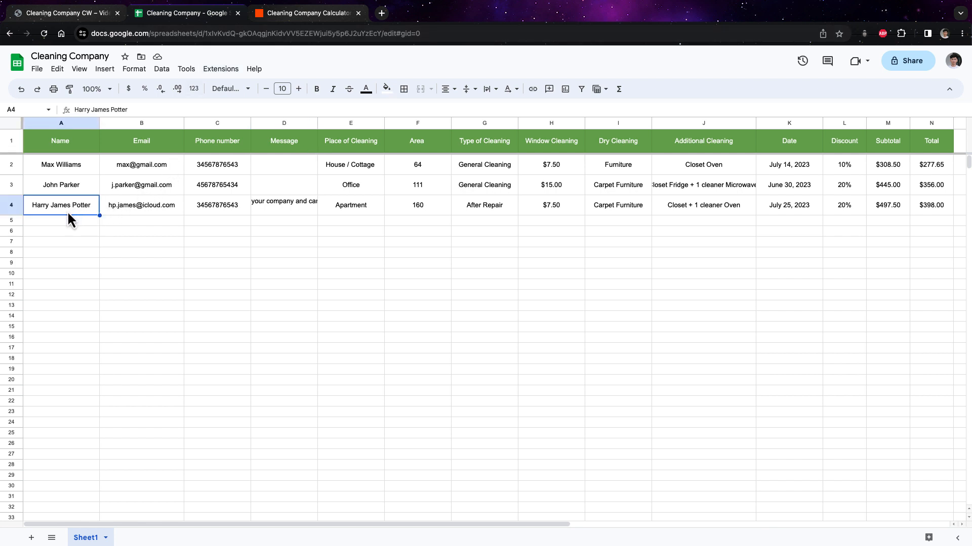
{"action": "left_click", "coordinate": [138, 210]}
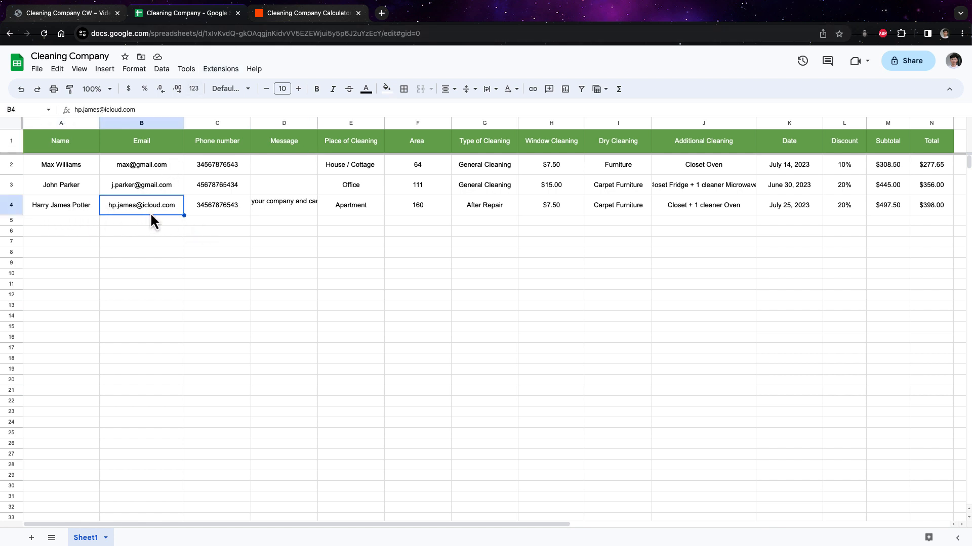
{"action": "left_click", "coordinate": [318, 211]}
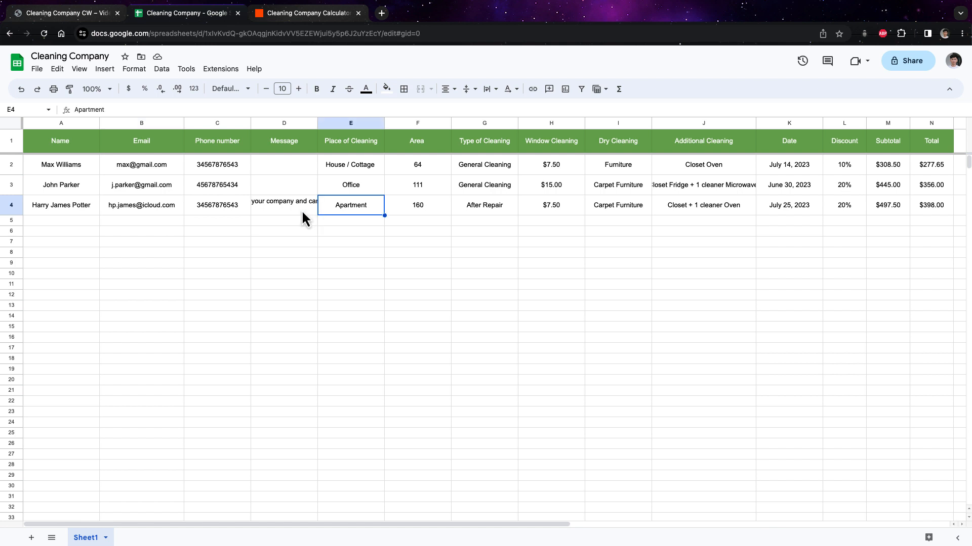
{"action": "left_click", "coordinate": [302, 210]}
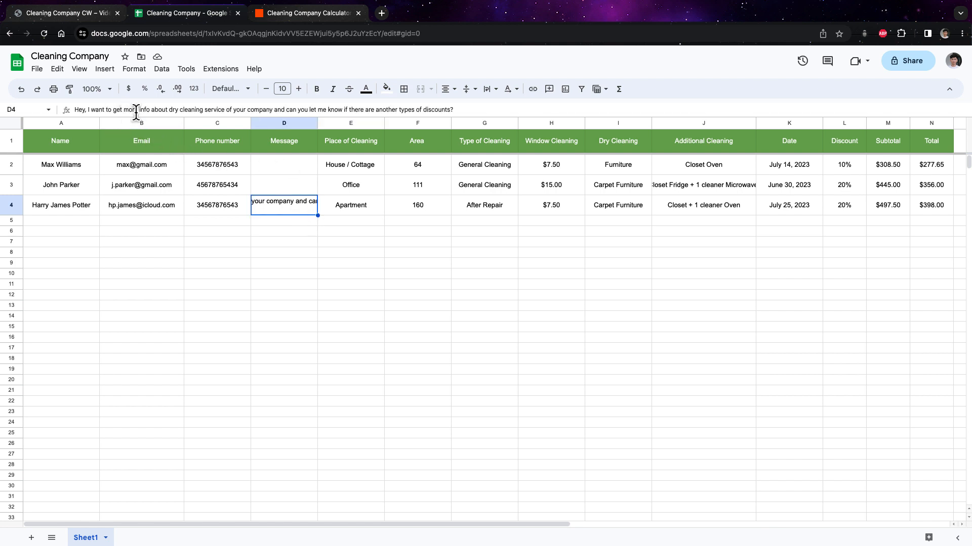
{"action": "left_click", "coordinate": [339, 251]}
{"action": "left_click", "coordinate": [306, 205]}
Widen the Message column and set D4's text wrapping to Wrap.
{"action": "left_click_drag", "start_coordinate": [317, 123], "coordinate": [340, 123]}
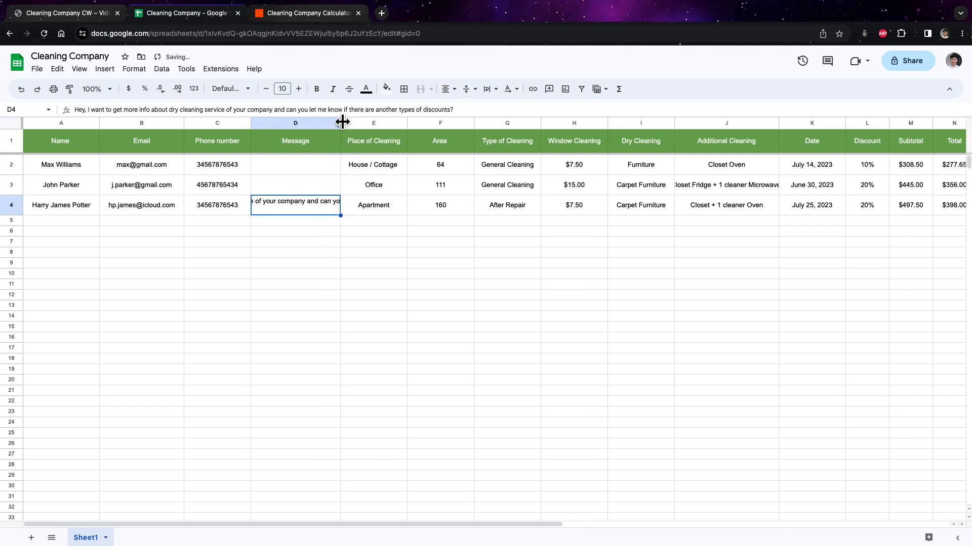
{"action": "left_click", "coordinate": [495, 93]}
{"action": "left_click", "coordinate": [490, 109]}
{"action": "left_click", "coordinate": [493, 92]}
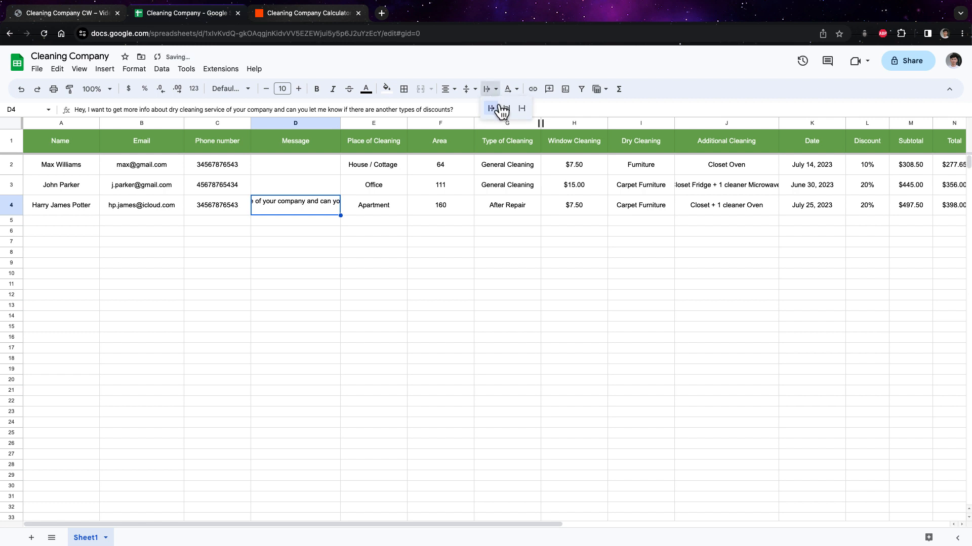
{"action": "left_click", "coordinate": [505, 108]}
{"action": "left_click", "coordinate": [362, 244]}
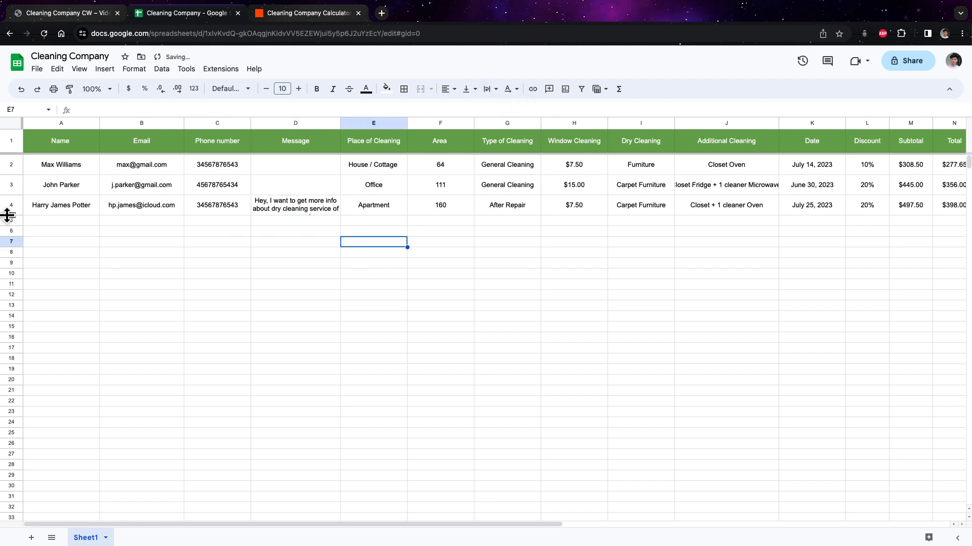
Make row 4 taller so the wrapped message shows over three lines.
{"action": "left_click_drag", "start_coordinate": [7, 216], "coordinate": [7, 222]}
{"action": "left_click_drag", "start_coordinate": [8, 220], "coordinate": [12, 228]}
{"action": "left_click", "coordinate": [119, 248]}
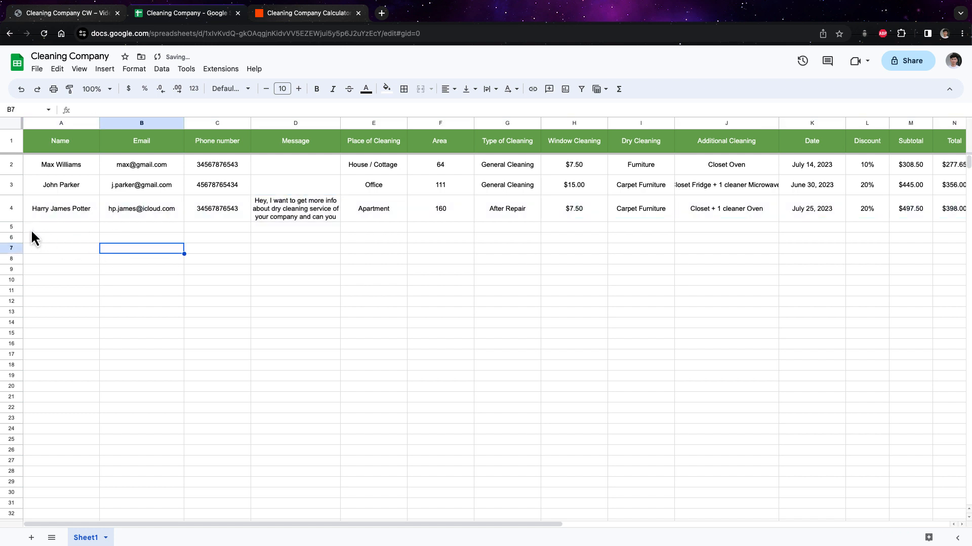
{"action": "left_click", "coordinate": [19, 223]}
{"action": "left_click", "coordinate": [299, 284]}
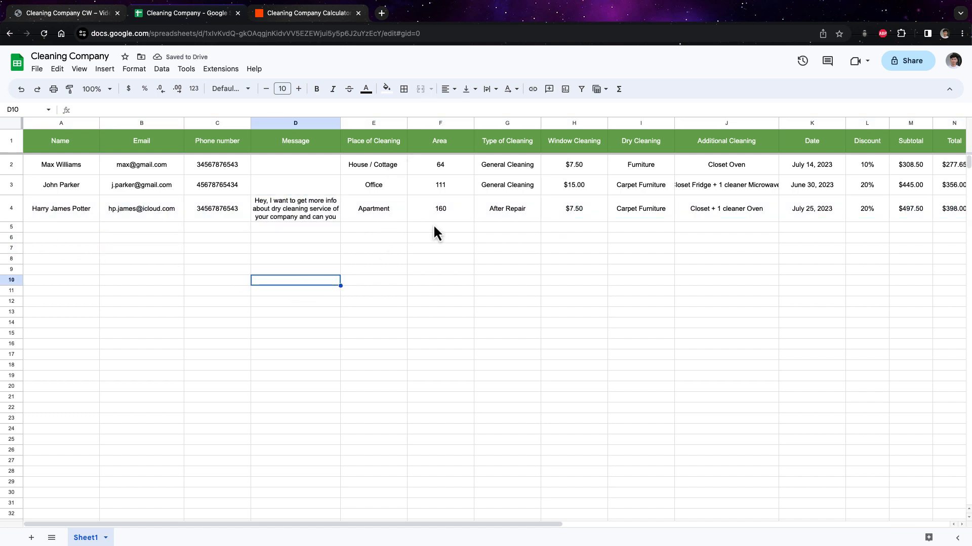
Narrow the Area, Window Cleaning, Discount and Total columns.
{"action": "left_click_drag", "start_coordinate": [474, 124], "coordinate": [447, 122]}
{"action": "mouse_move", "coordinate": [581, 126]}
{"action": "left_mouse_down"}
{"action": "mouse_move", "coordinate": [561, 126]}
{"action": "mouse_move", "coordinate": [570, 122]}
{"action": "left_mouse_up"}
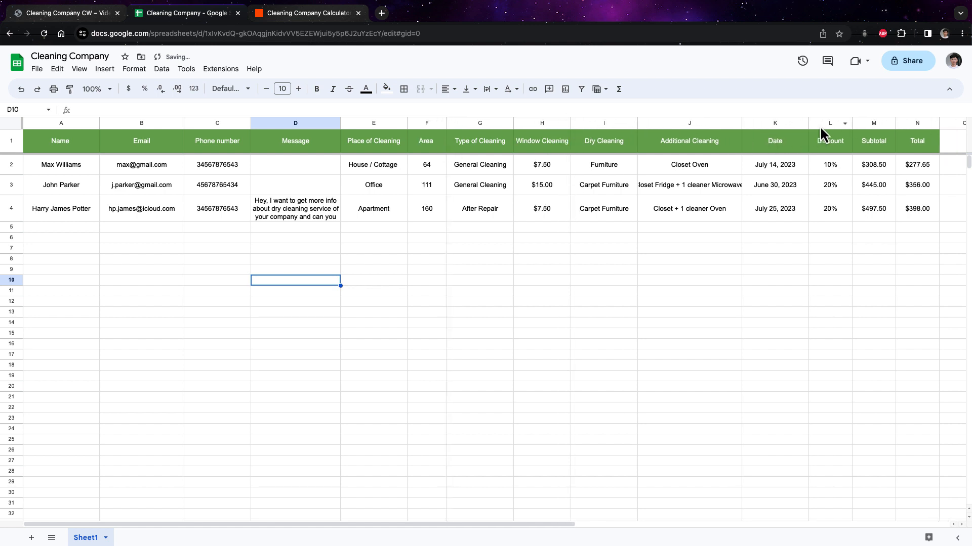
{"action": "left_click_drag", "start_coordinate": [851, 121], "coordinate": [838, 121]}
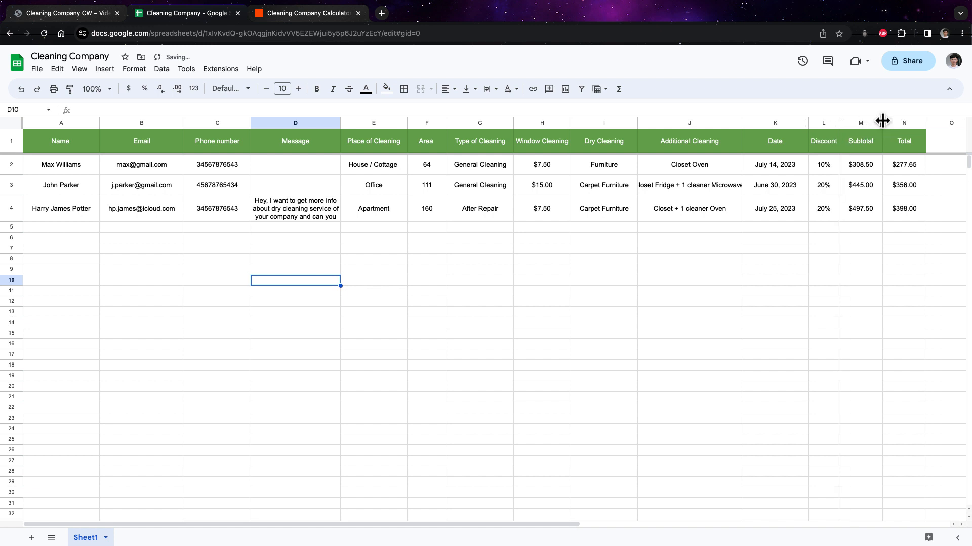
{"action": "left_click_drag", "start_coordinate": [910, 121], "coordinate": [896, 121]}
{"action": "left_click", "coordinate": [918, 227]}
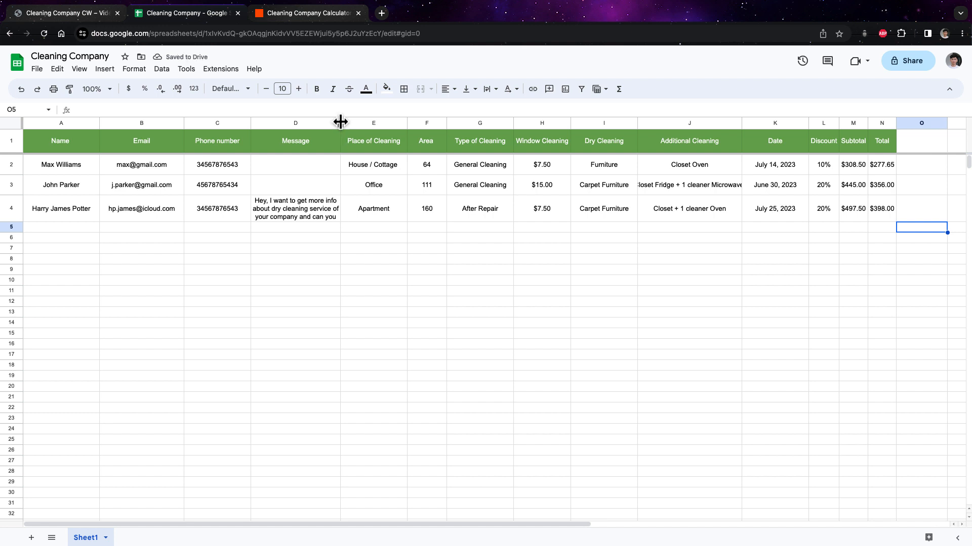
Widen Message further and widen Additional Cleaning to fit 'Closet Fridge + 1 cleaner Microwave'.
{"action": "left_click_drag", "start_coordinate": [340, 121], "coordinate": [367, 122]}
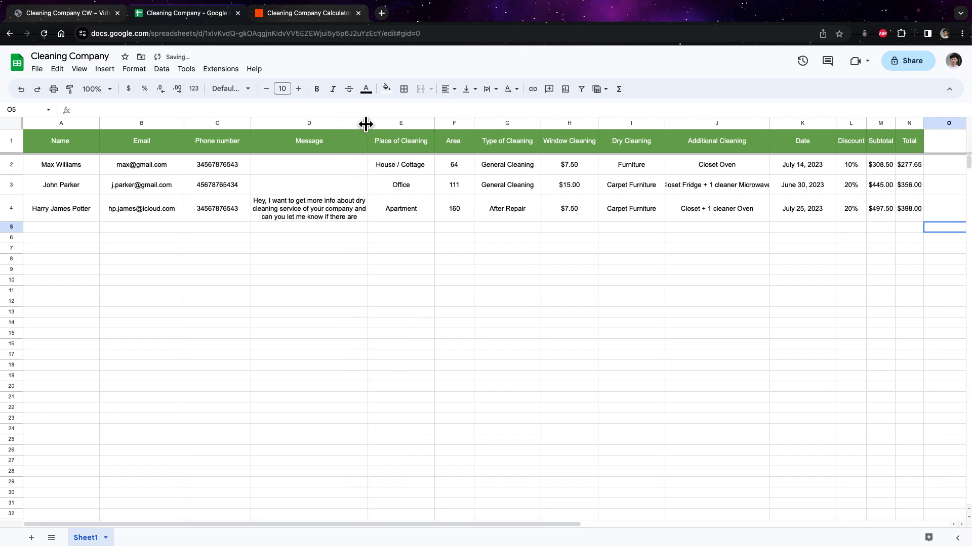
{"action": "left_click", "coordinate": [518, 261]}
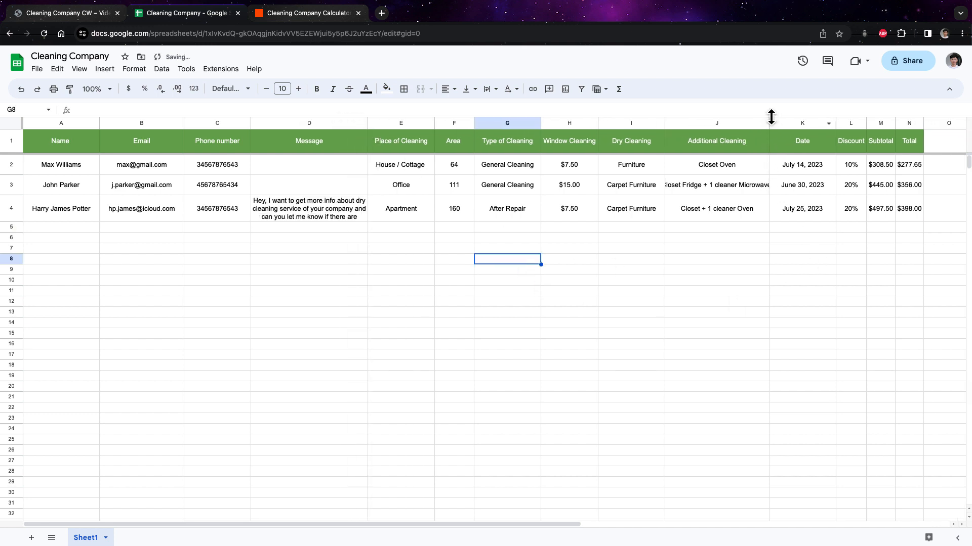
{"action": "left_click_drag", "start_coordinate": [767, 127], "coordinate": [786, 126]}
{"action": "left_click", "coordinate": [800, 355]}
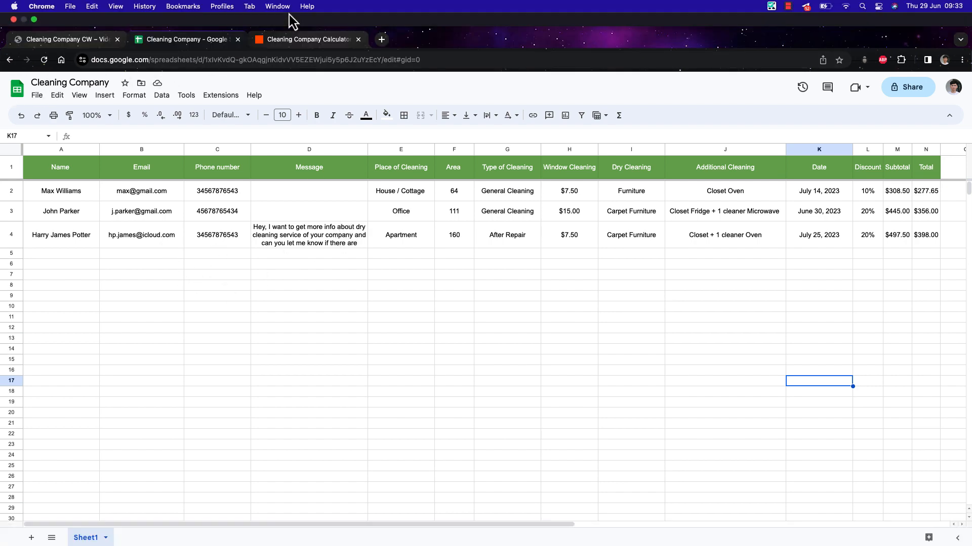
Look over the published Cleaning Company Calculator Zap, then open it as an editable draft.
{"action": "left_click", "coordinate": [294, 43]}
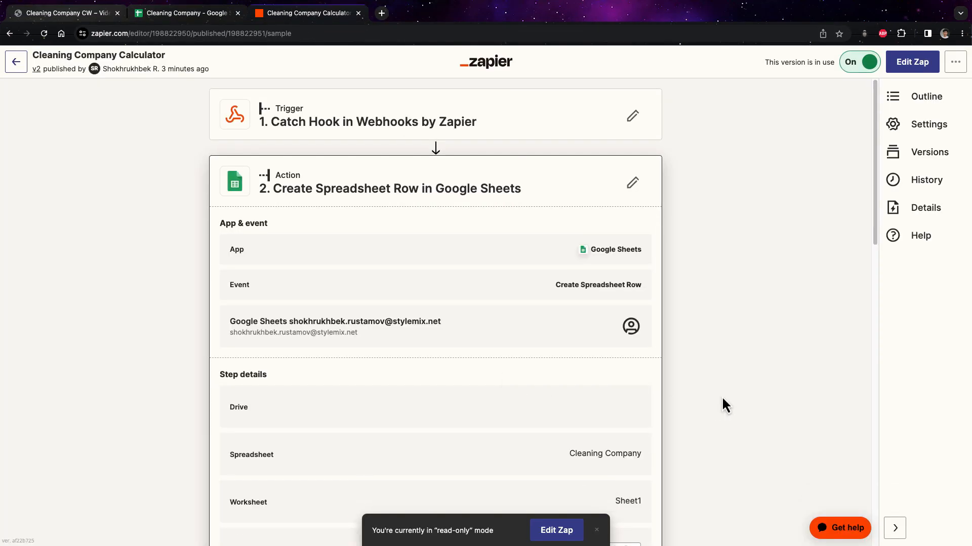
{"action": "scroll", "coordinate": [721, 396], "scroll_direction": "down", "scroll_amount": 8}
{"action": "scroll", "coordinate": [722, 400], "scroll_direction": "down", "scroll_amount": 8}
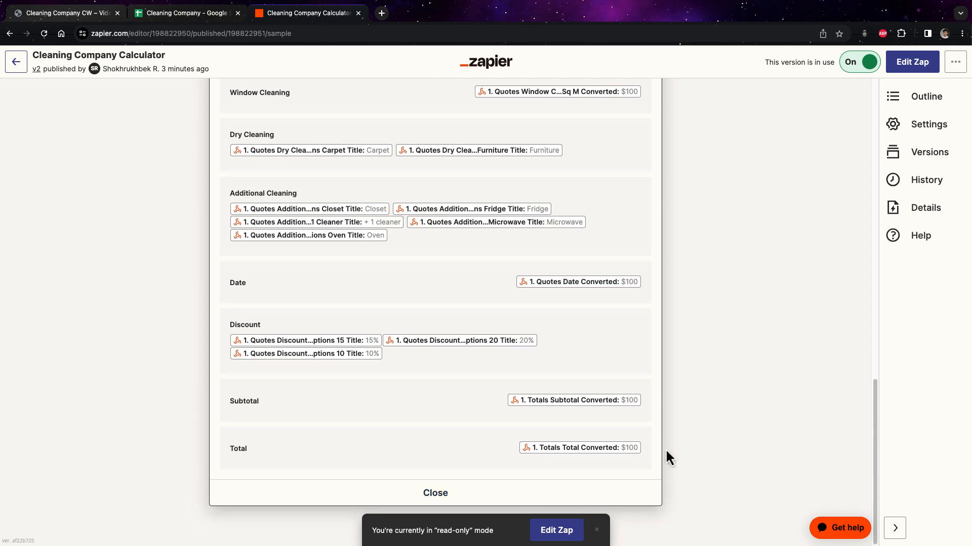
{"action": "scroll", "coordinate": [668, 455], "scroll_direction": "up", "scroll_amount": 6}
{"action": "scroll", "coordinate": [666, 448], "scroll_direction": "up", "scroll_amount": 10}
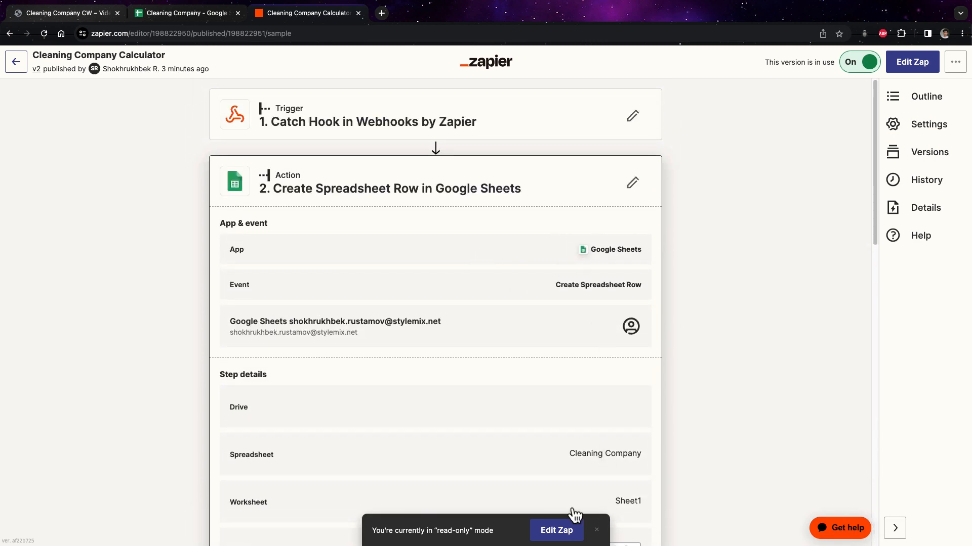
{"action": "scroll", "coordinate": [718, 371], "scroll_direction": "down", "scroll_amount": 15}
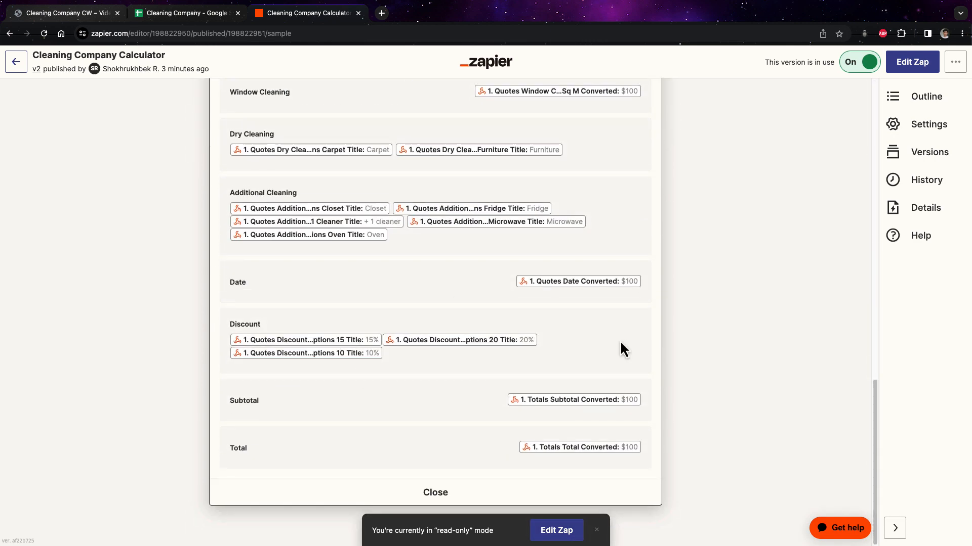
{"action": "left_click", "coordinate": [568, 532]}
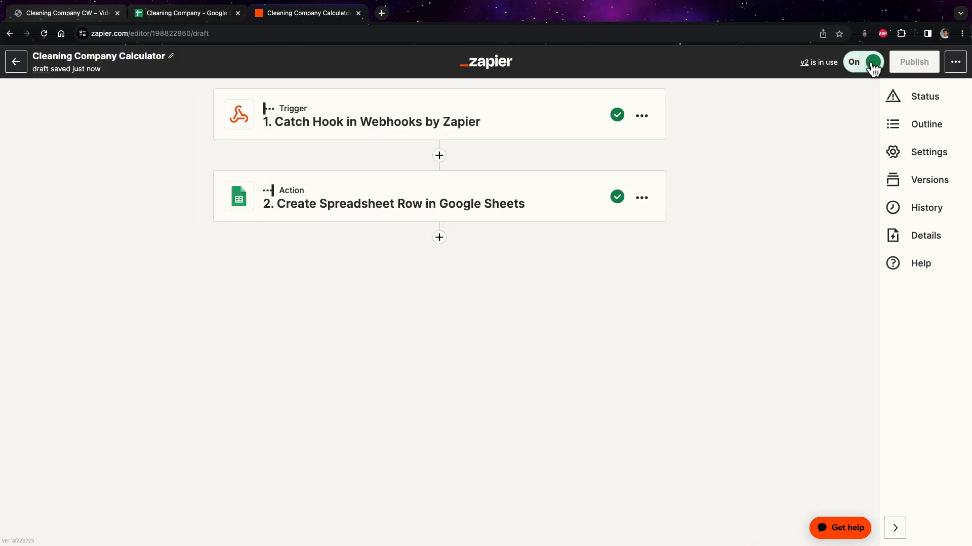
Switch the Zap off and add a Google Calendar step after the Google Sheets step.
{"action": "left_click", "coordinate": [873, 64]}
{"action": "left_click", "coordinate": [439, 238]}
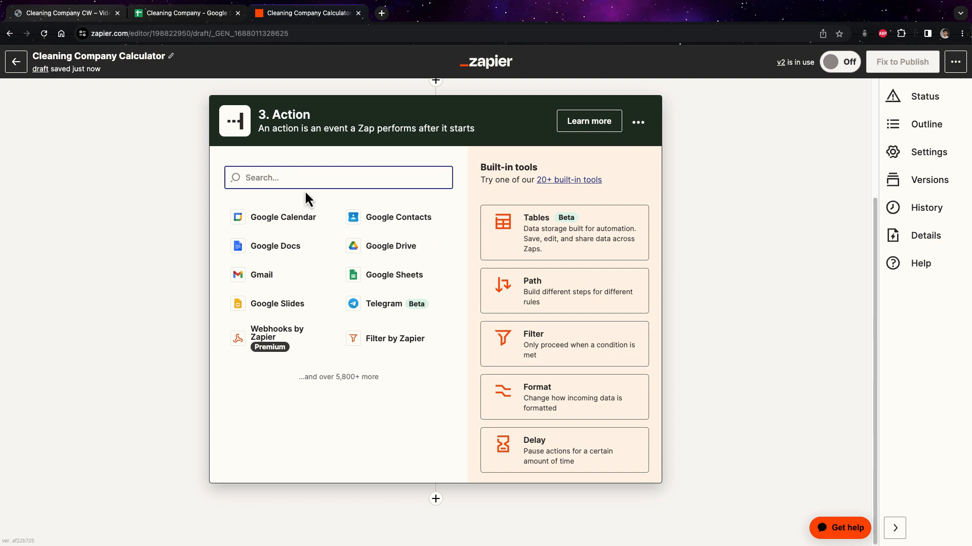
{"action": "left_click", "coordinate": [290, 228]}
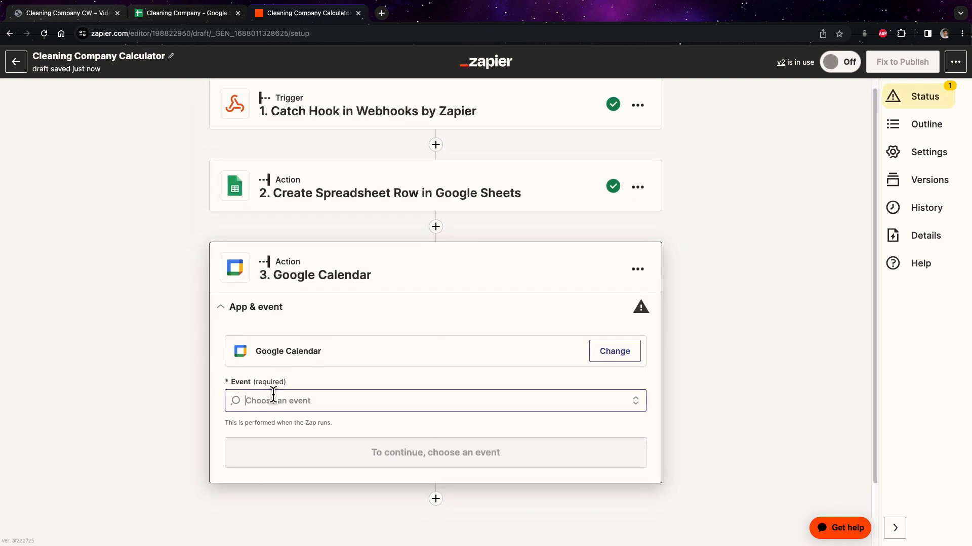
Set the Google Calendar step's event to Quick Add Event.
{"action": "left_click", "coordinate": [242, 402]}
{"action": "scroll", "coordinate": [253, 441], "scroll_direction": "down", "scroll_amount": 1}
{"action": "scroll", "coordinate": [276, 433], "scroll_direction": "down", "scroll_amount": 1}
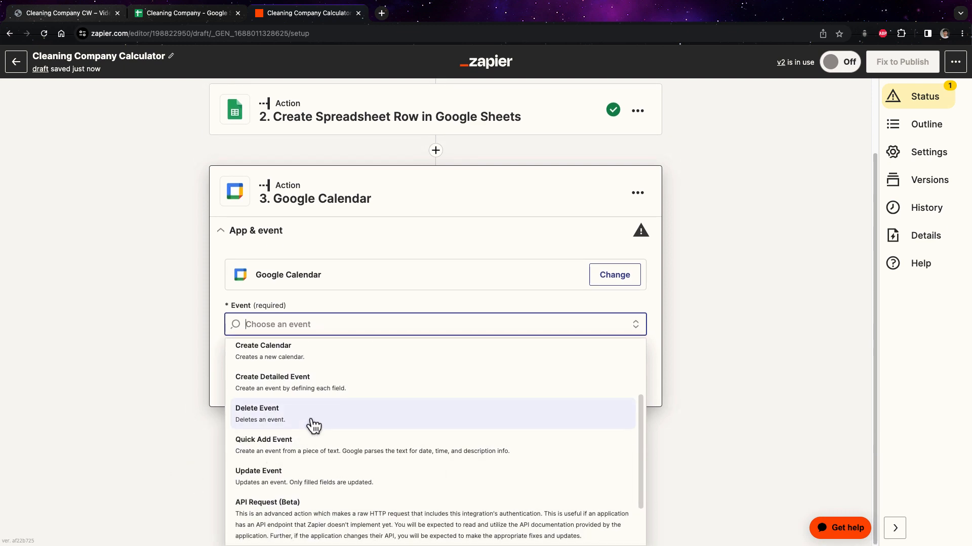
{"action": "scroll", "coordinate": [312, 428], "scroll_direction": "up", "scroll_amount": 1}
{"action": "scroll", "coordinate": [311, 427], "scroll_direction": "up", "scroll_amount": 3}
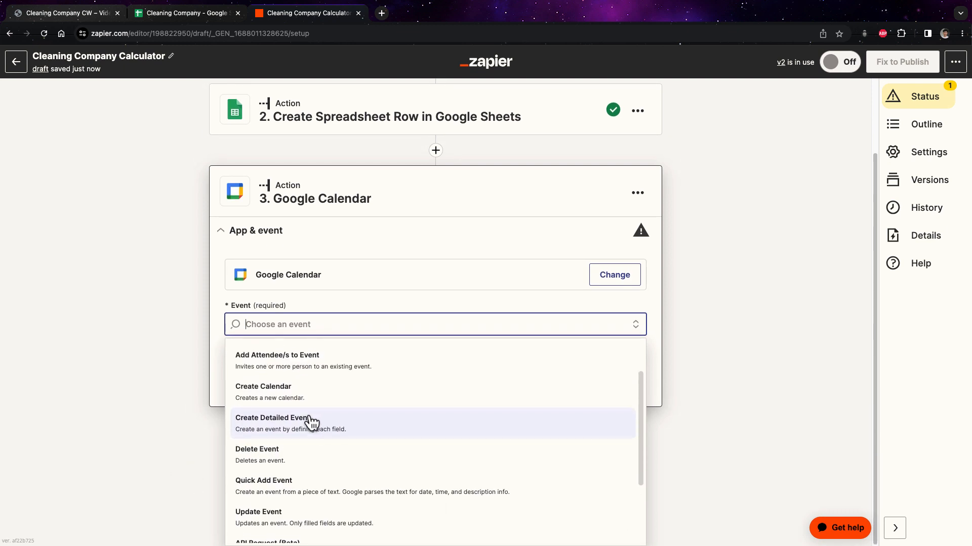
{"action": "scroll", "coordinate": [311, 430], "scroll_direction": "down", "scroll_amount": 7}
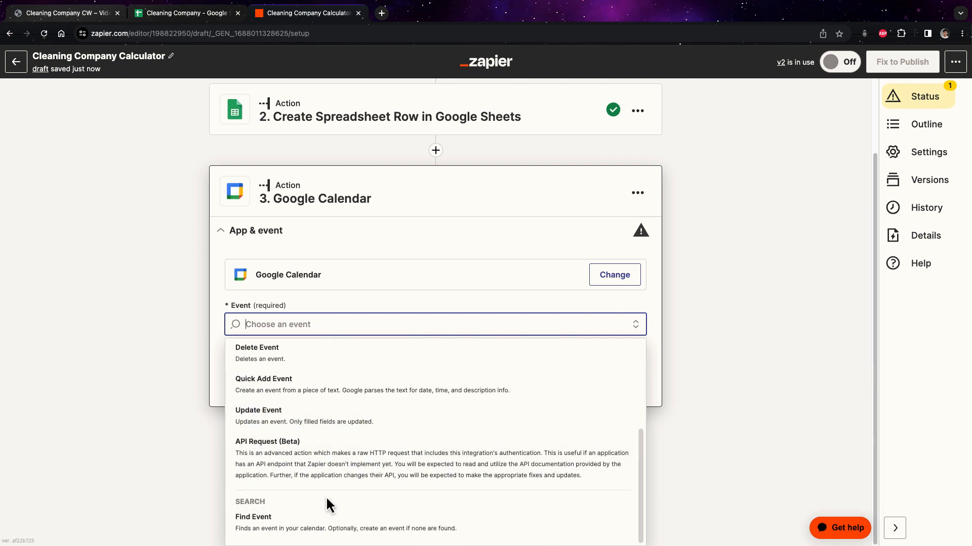
{"action": "scroll", "coordinate": [327, 405], "scroll_direction": "up", "scroll_amount": 1}
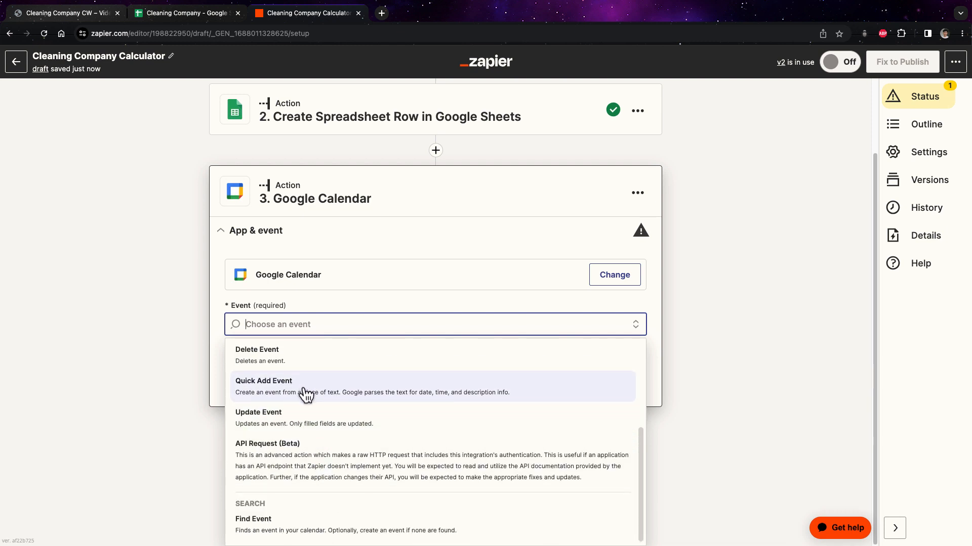
{"action": "left_click", "coordinate": [307, 392]}
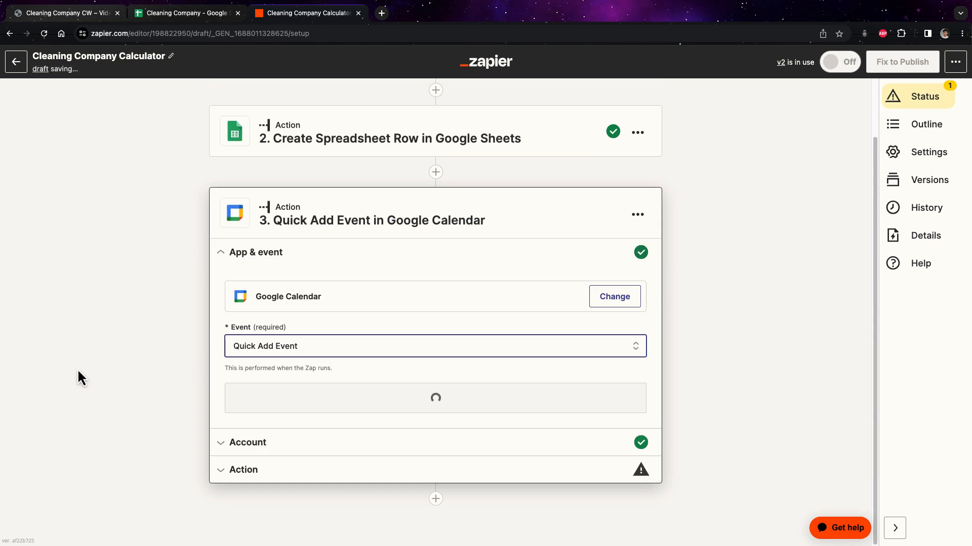
Confirm the Google Calendar account and choose the target calendar in the Action fields.
{"action": "left_click", "coordinate": [343, 392]}
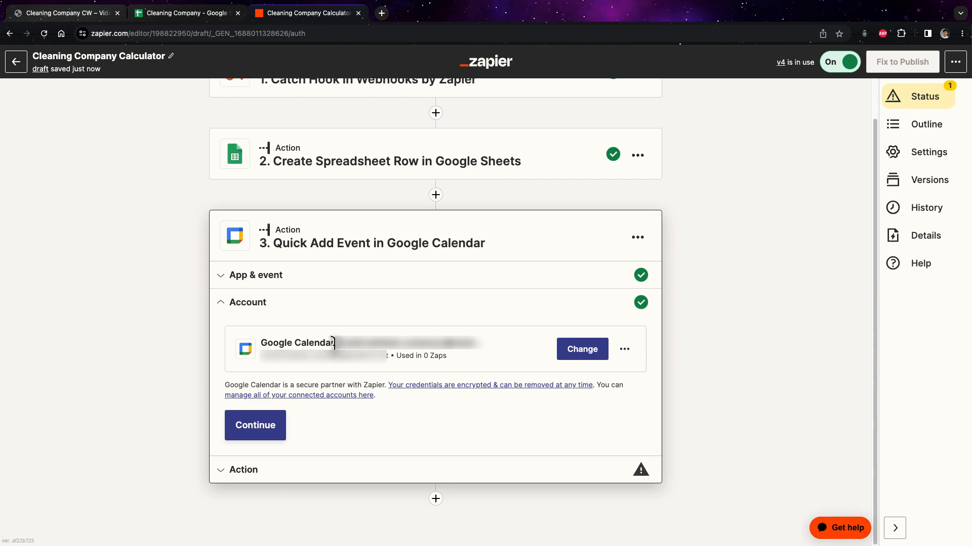
{"action": "left_click", "coordinate": [258, 473]}
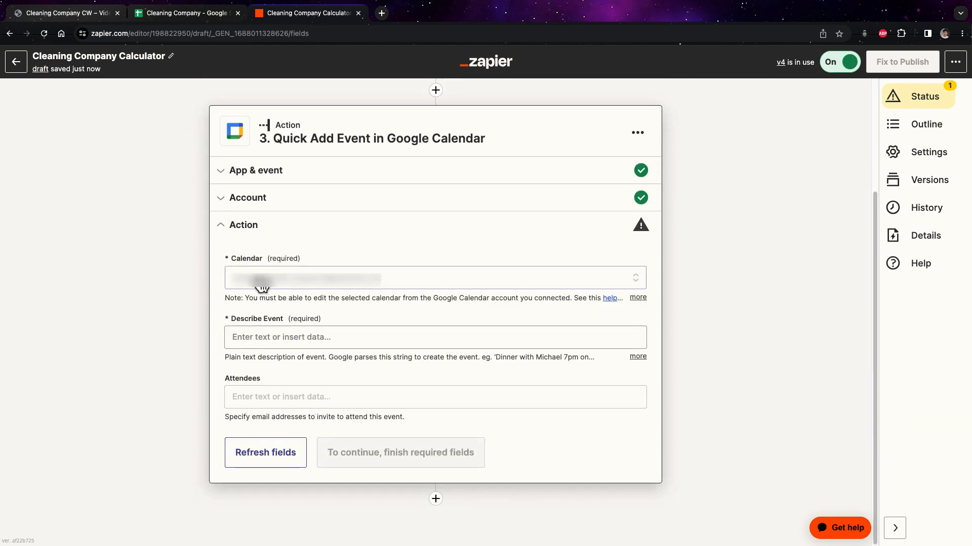
{"action": "left_click", "coordinate": [303, 281]}
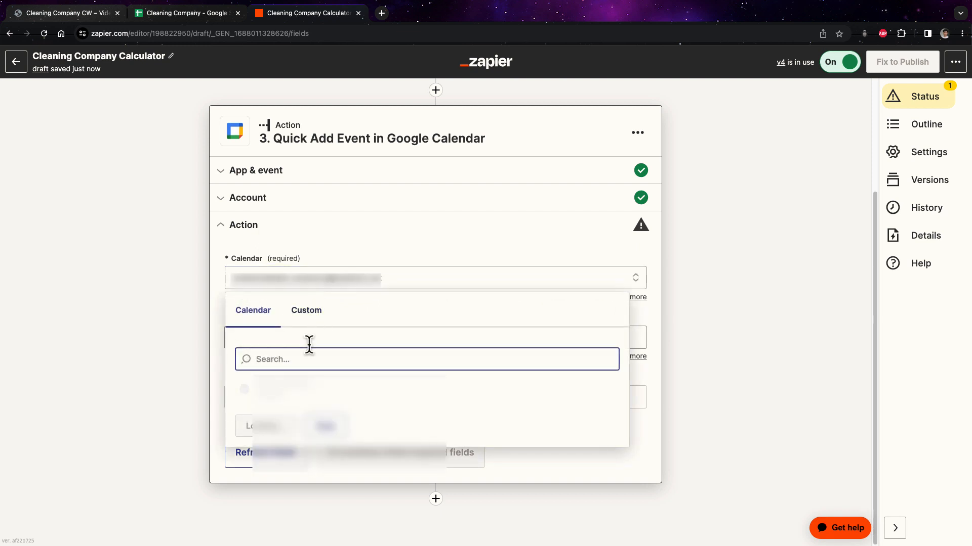
{"action": "left_click", "coordinate": [171, 338]}
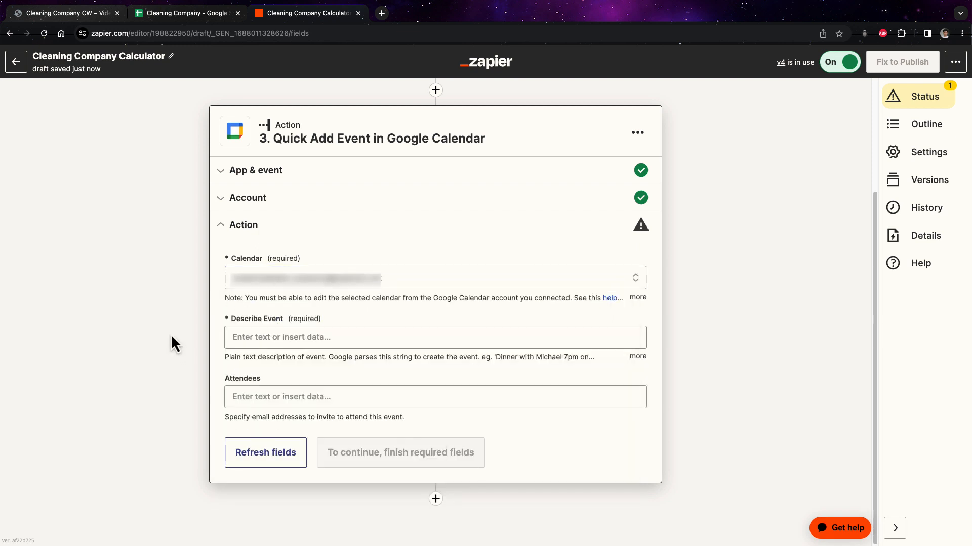
Browse the Google Sheets row fields for Describe Event and Attendees, checking the sheet's columns.
{"action": "left_click", "coordinate": [286, 338]}
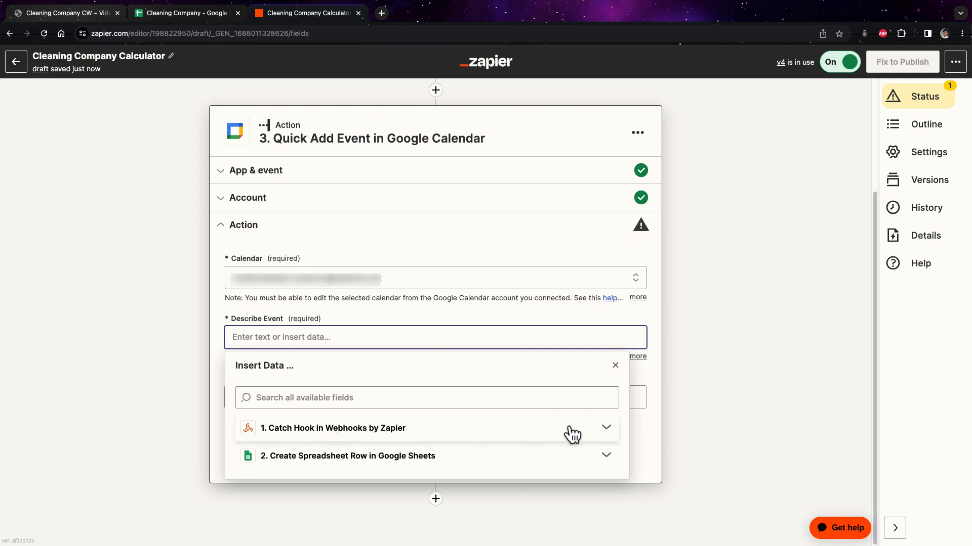
{"action": "left_click", "coordinate": [585, 457]}
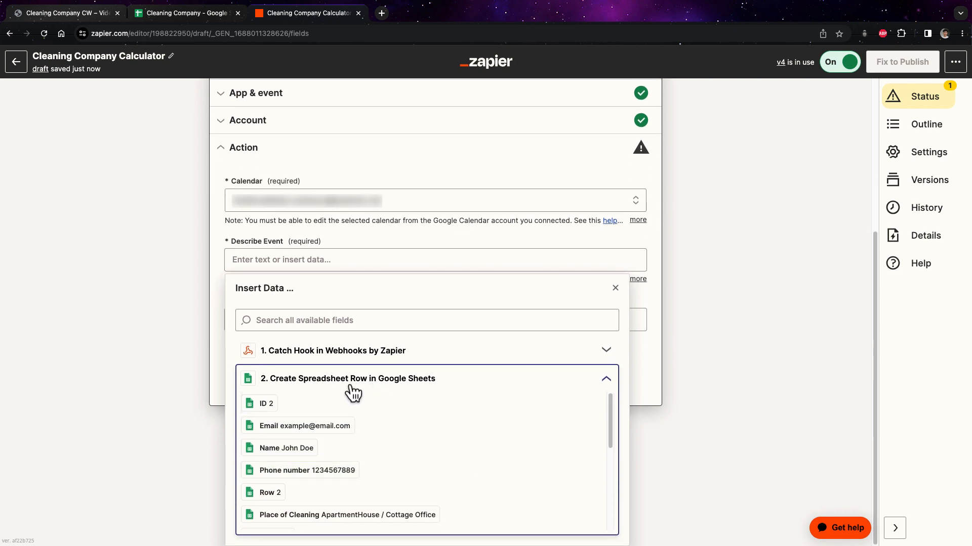
{"action": "left_click", "coordinate": [208, 18]}
{"action": "left_click", "coordinate": [281, 15]}
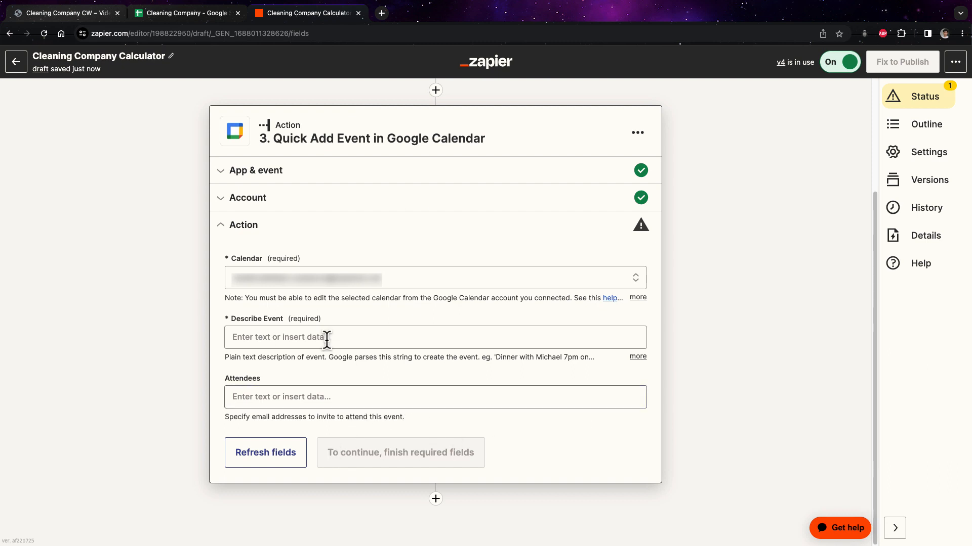
{"action": "left_click", "coordinate": [302, 399]}
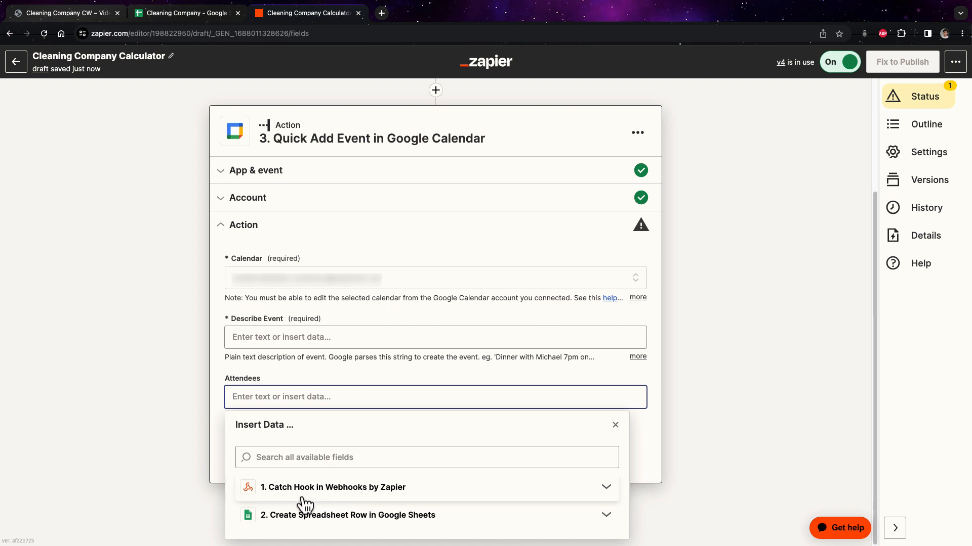
{"action": "left_click", "coordinate": [147, 412]}
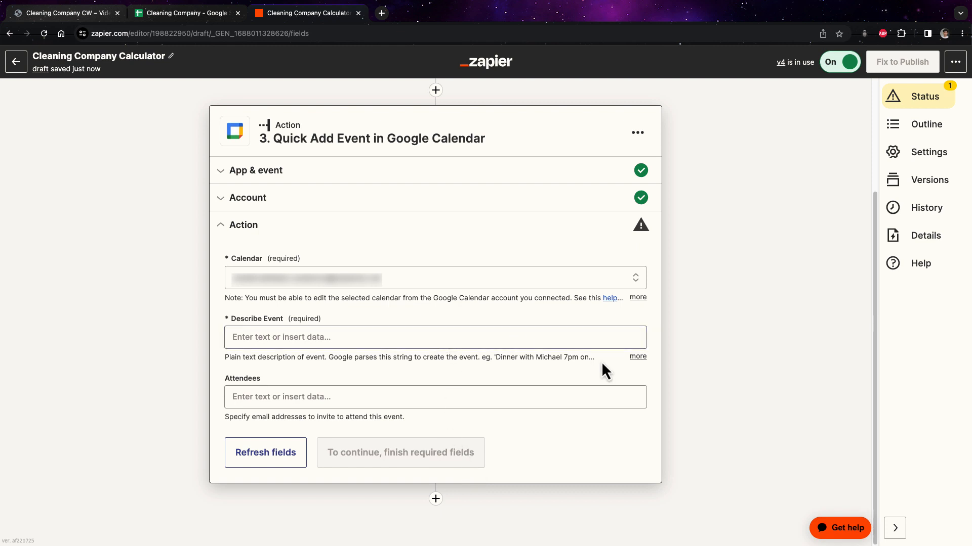
Expand and read the full note under the Calendar field.
{"action": "scroll", "coordinate": [602, 361], "scroll_direction": "up", "scroll_amount": 2}
{"action": "scroll", "coordinate": [602, 360], "scroll_direction": "down", "scroll_amount": 2}
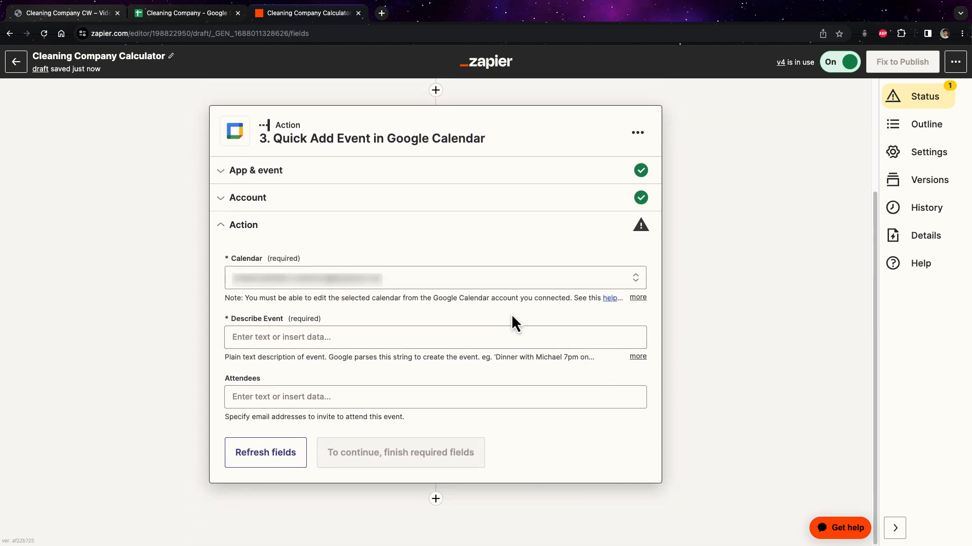
{"action": "left_click", "coordinate": [638, 298]}
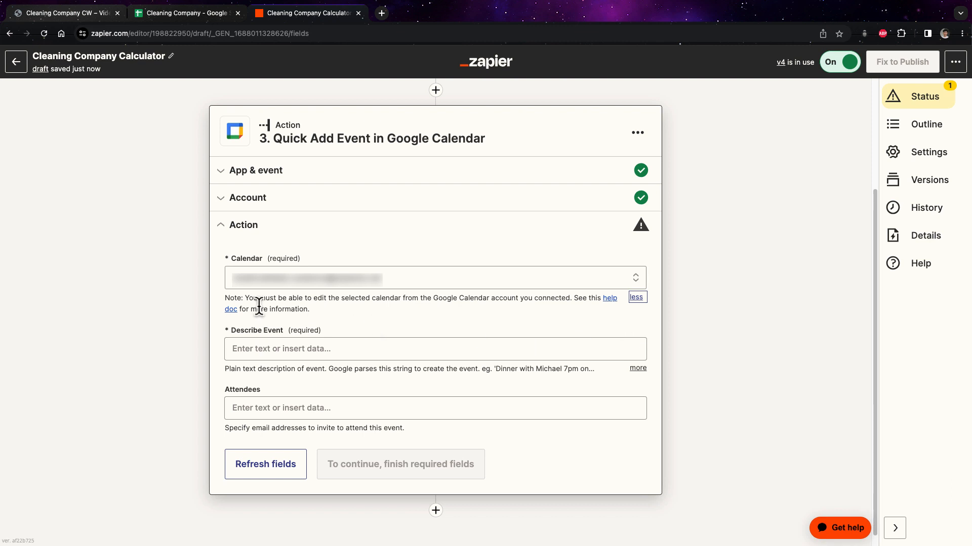
{"action": "left_click_drag", "start_coordinate": [240, 300], "coordinate": [314, 311]}
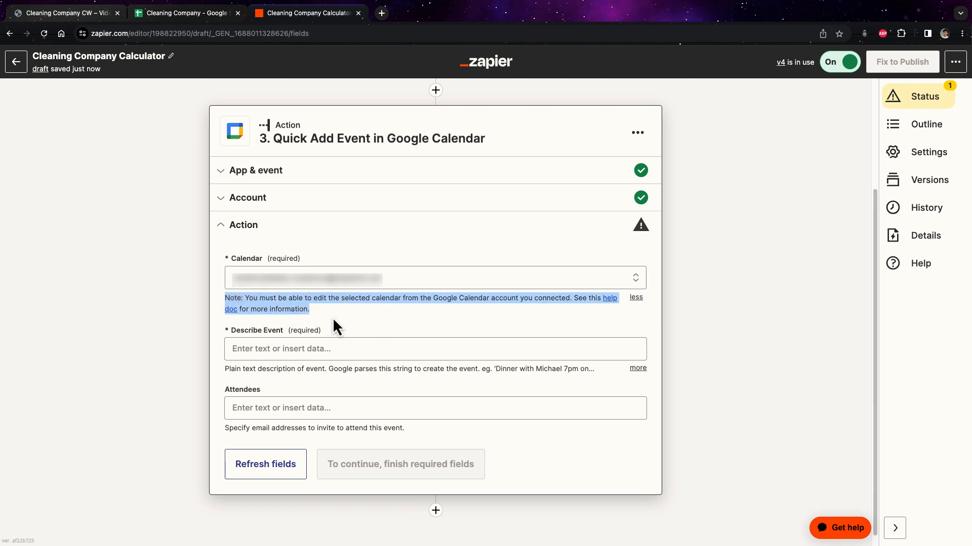
{"action": "left_click", "coordinate": [329, 316]}
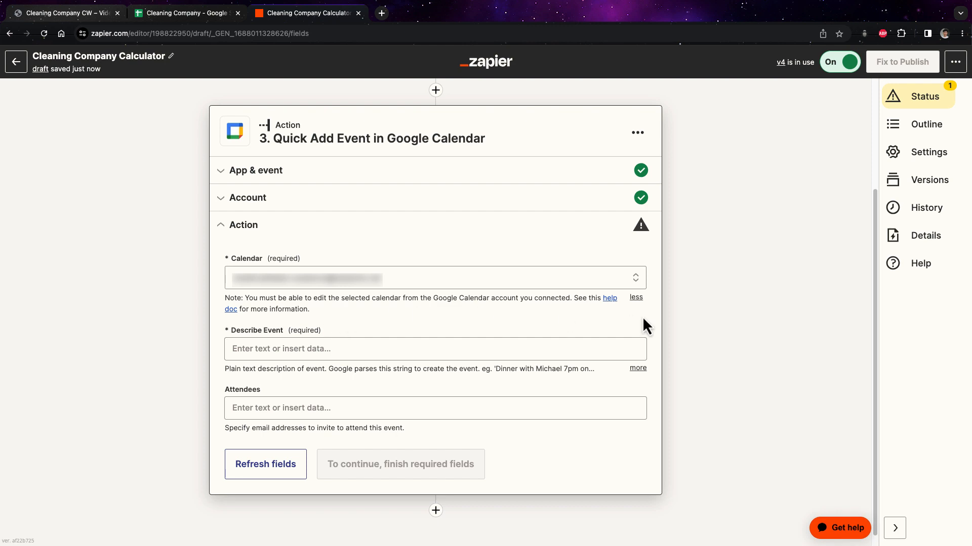
{"action": "scroll", "coordinate": [710, 358], "scroll_direction": "up", "scroll_amount": 3}
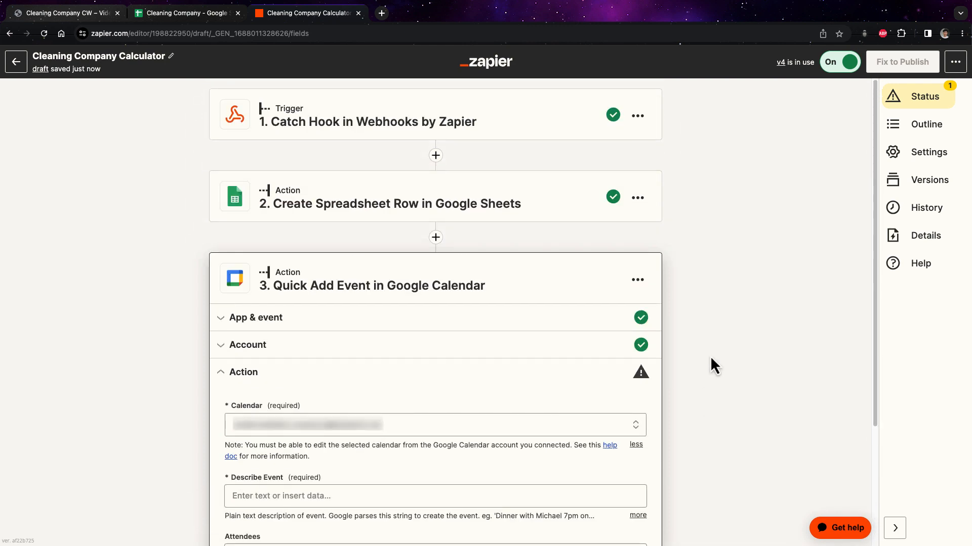
{"action": "scroll", "coordinate": [711, 357], "scroll_direction": "down", "scroll_amount": 2}
{"action": "scroll", "coordinate": [711, 358], "scroll_direction": "up", "scroll_amount": 2}
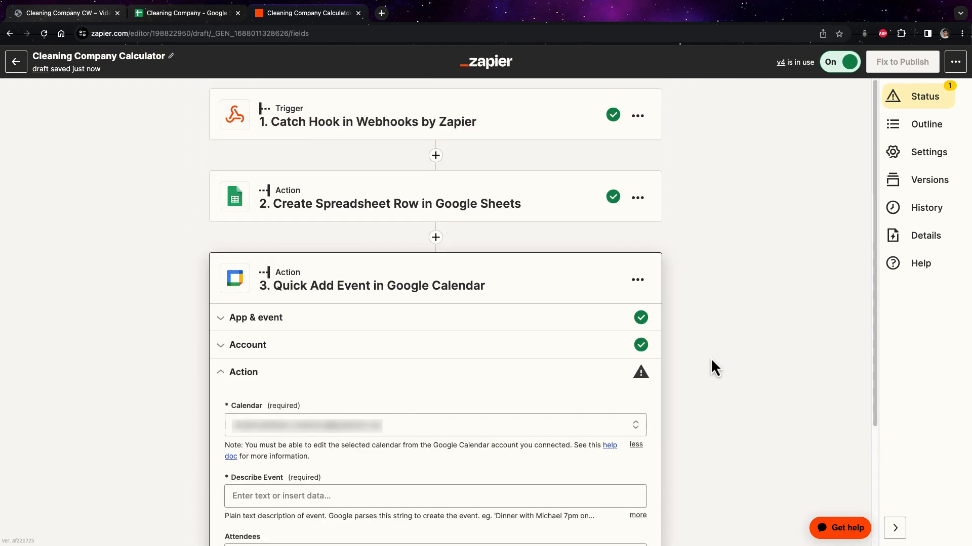